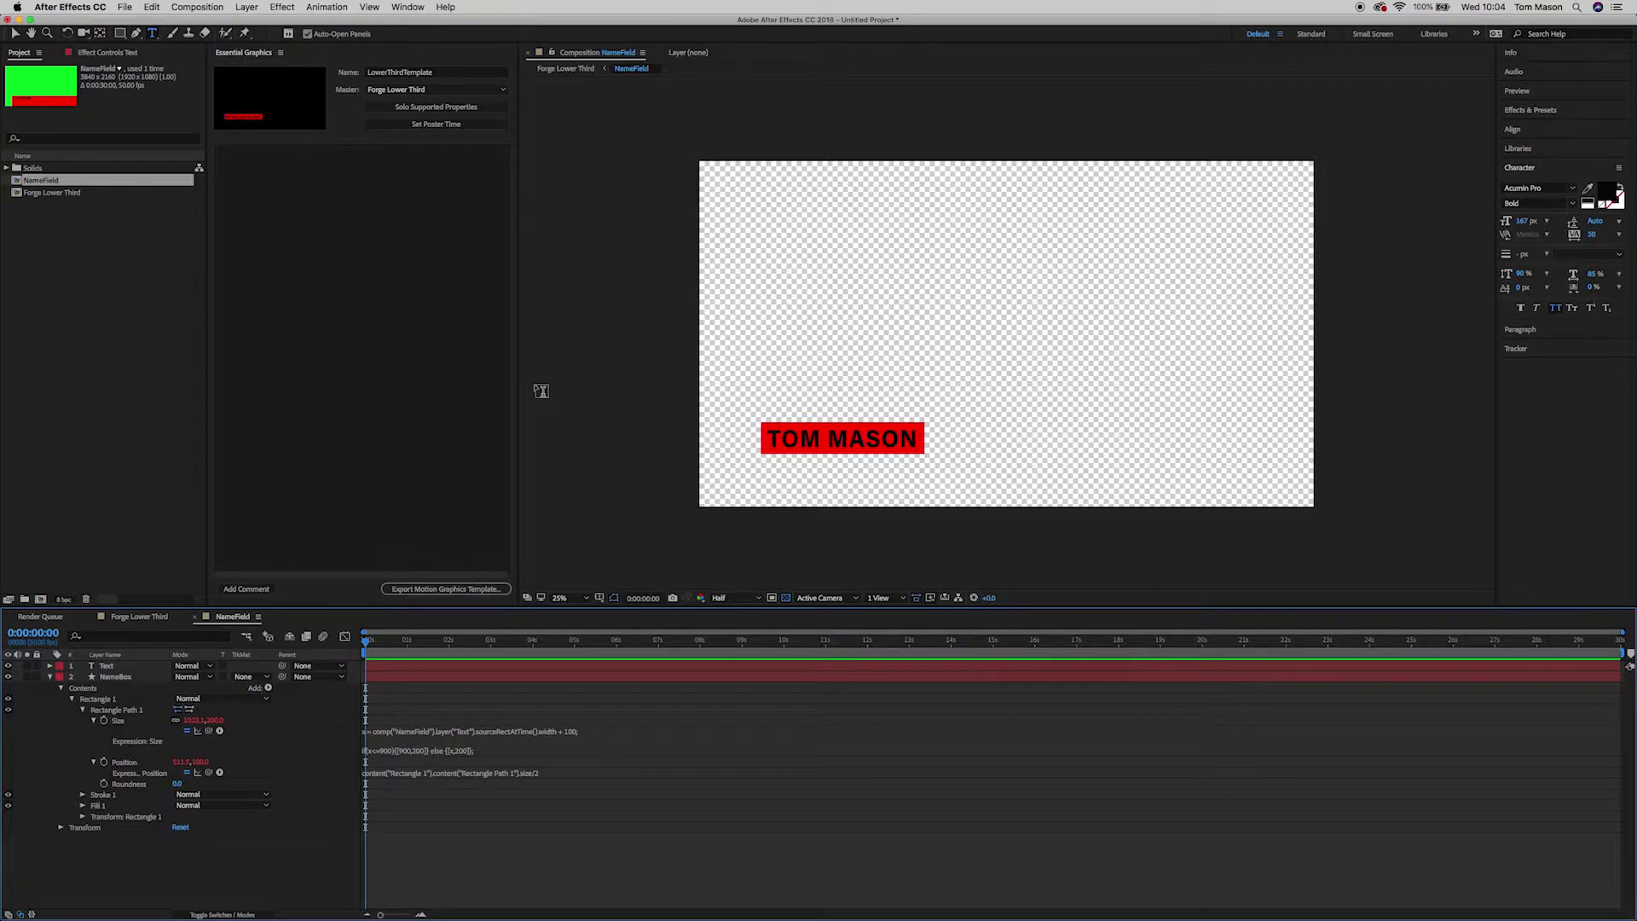
# Step: Add the Text layer's Source Text to the Essential Graphics template
pyautogui.click(399, 744)
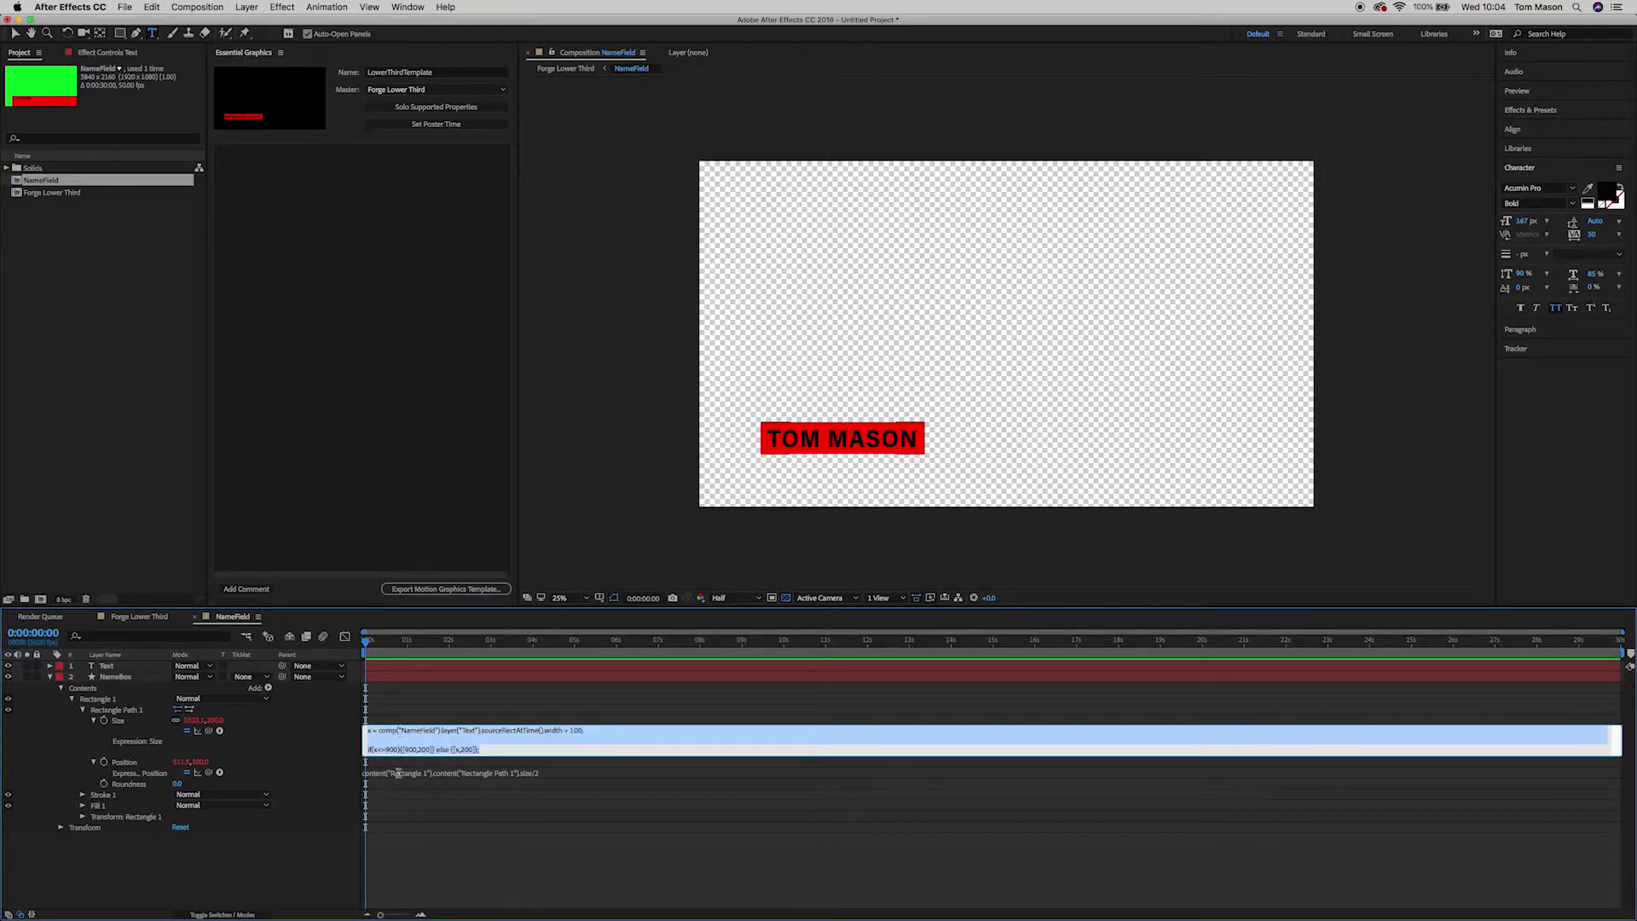
pyautogui.click(108, 667)
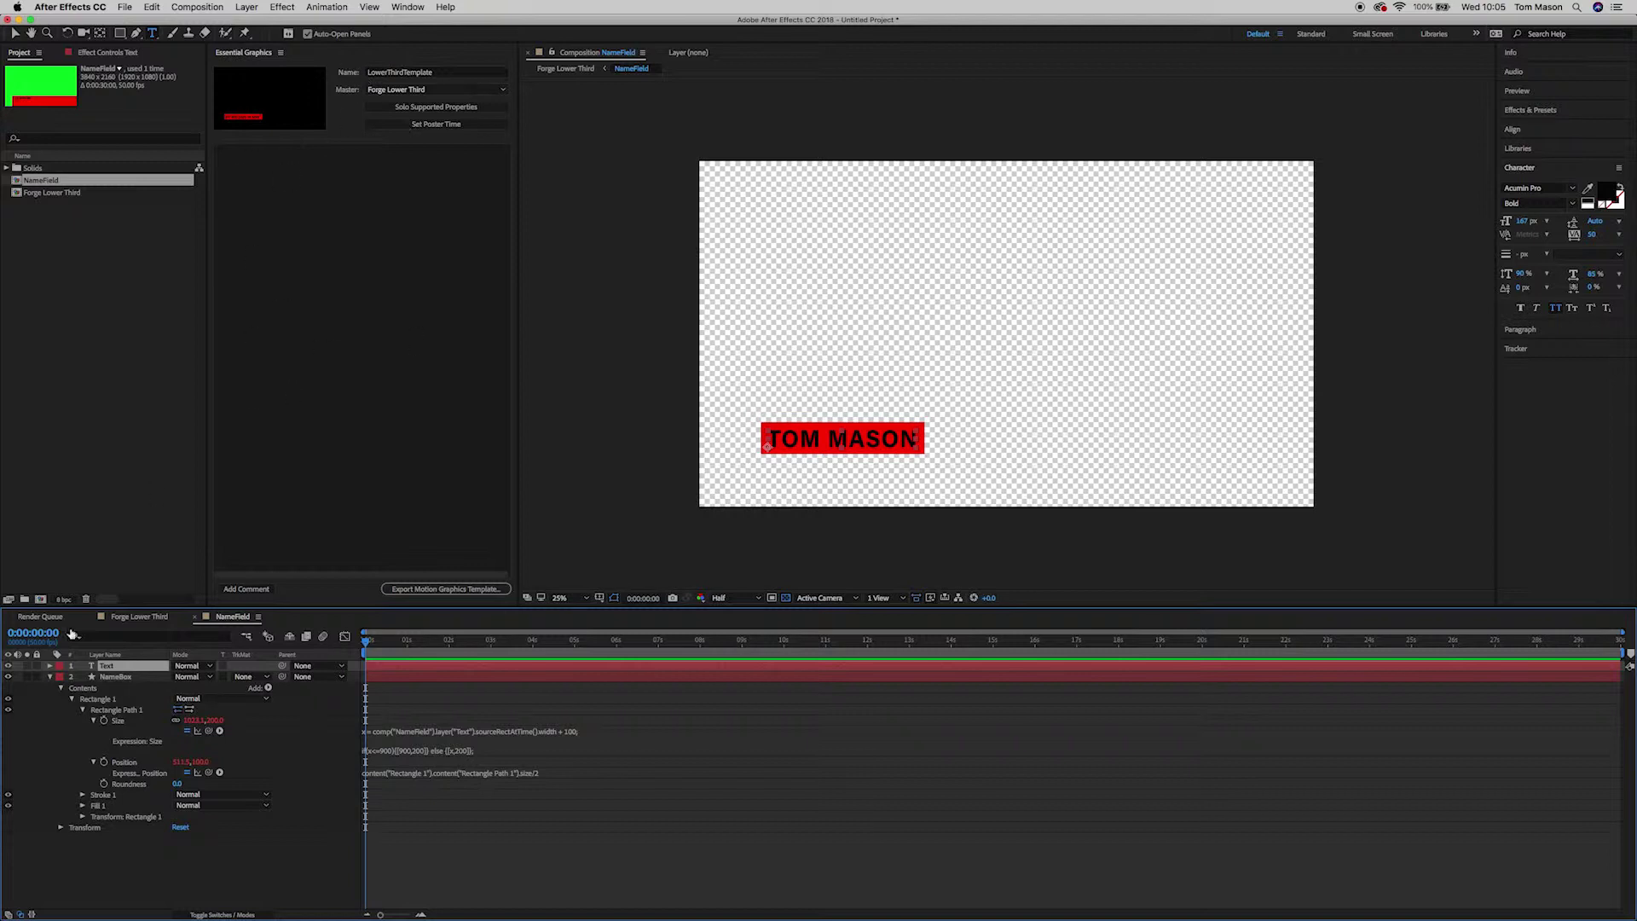
pyautogui.click(363, 288)
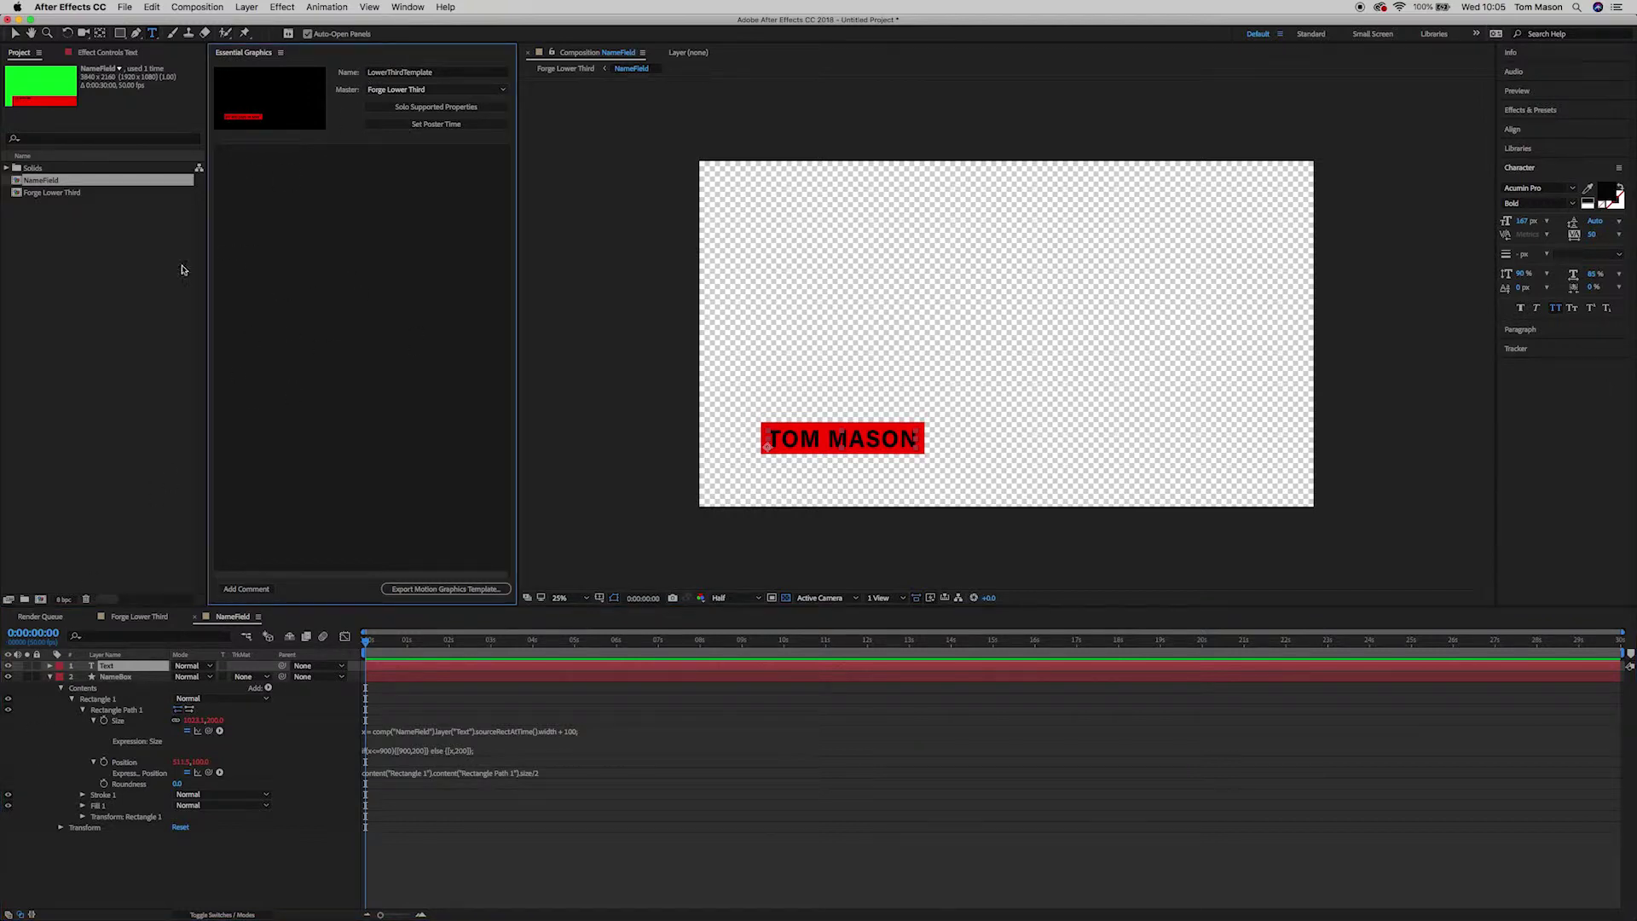
pyautogui.click(49, 665)
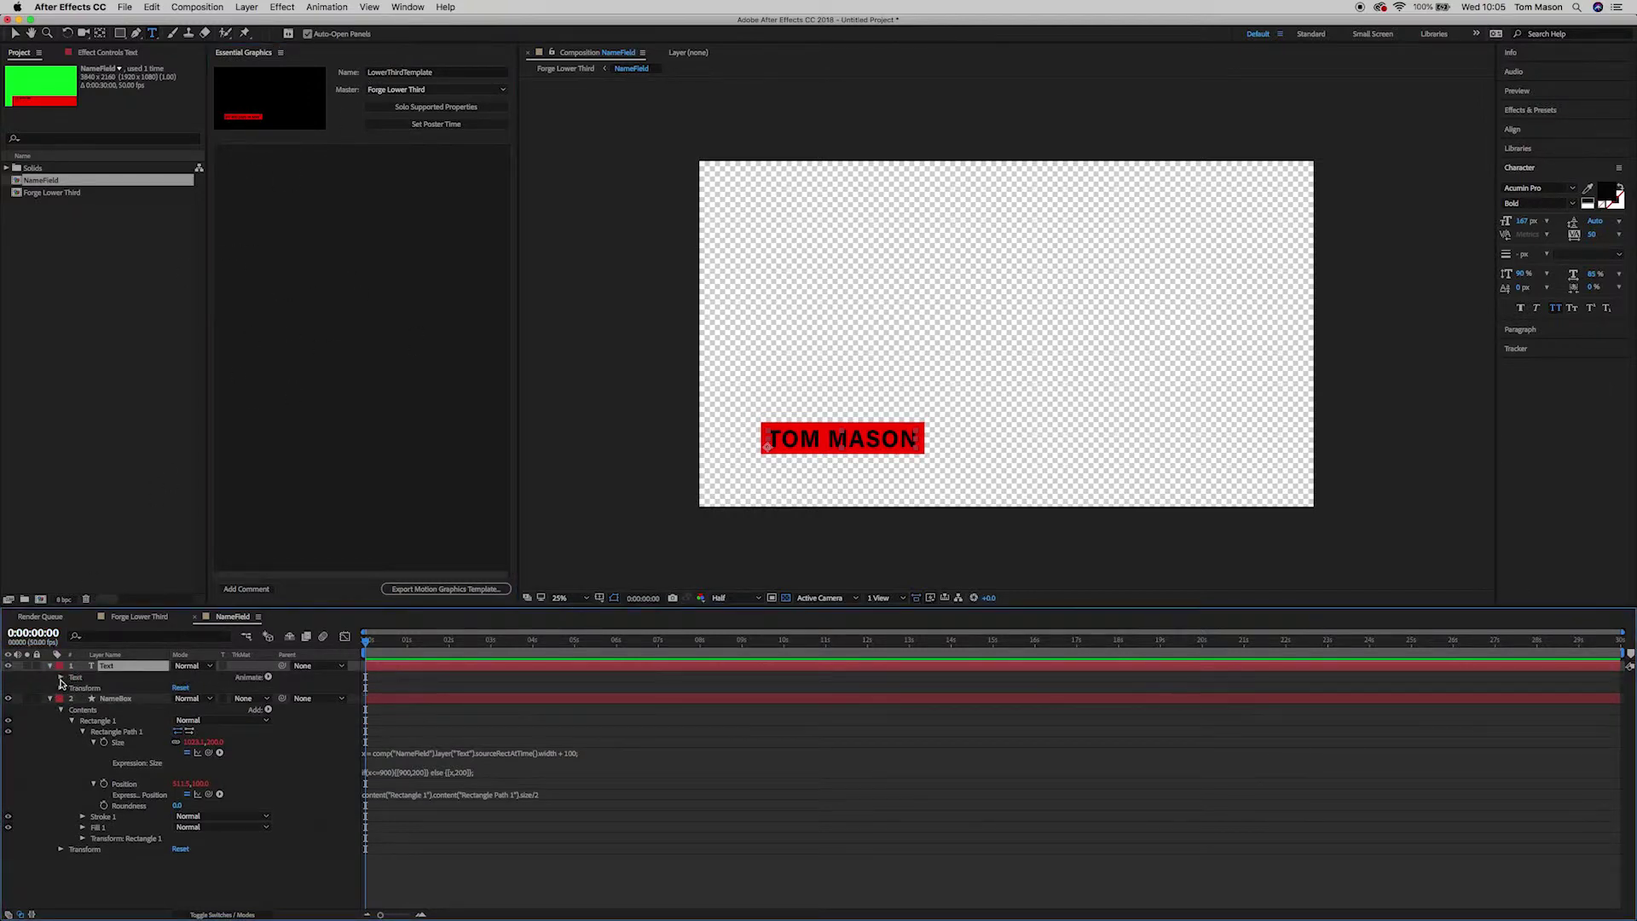
pyautogui.click(61, 678)
pyautogui.click(137, 617)
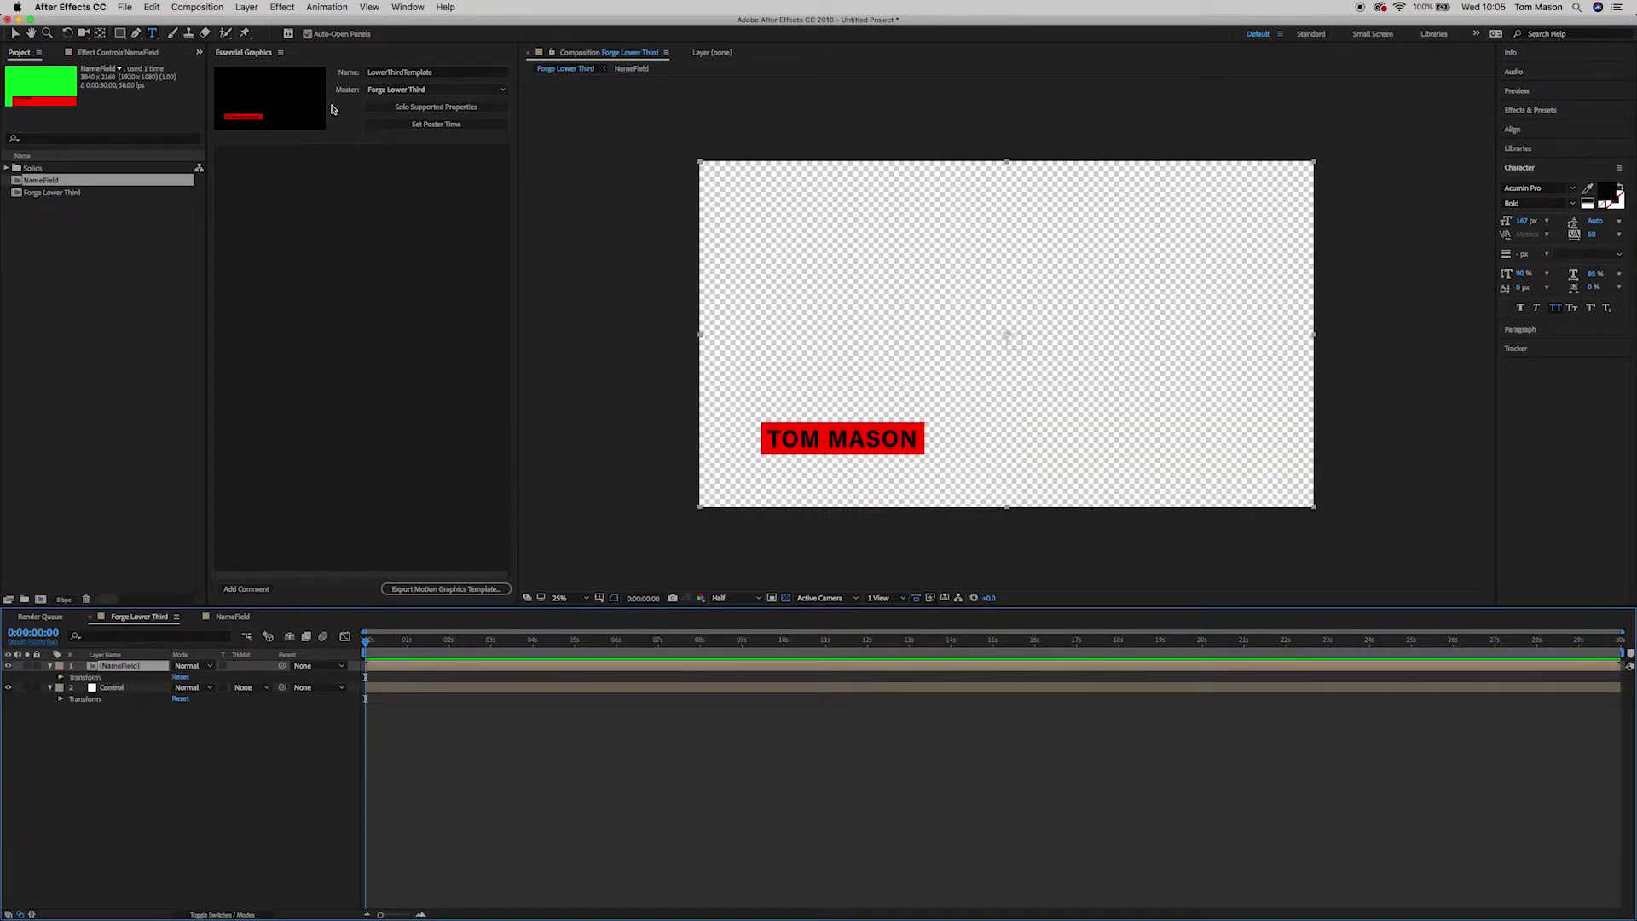
pyautogui.click(224, 618)
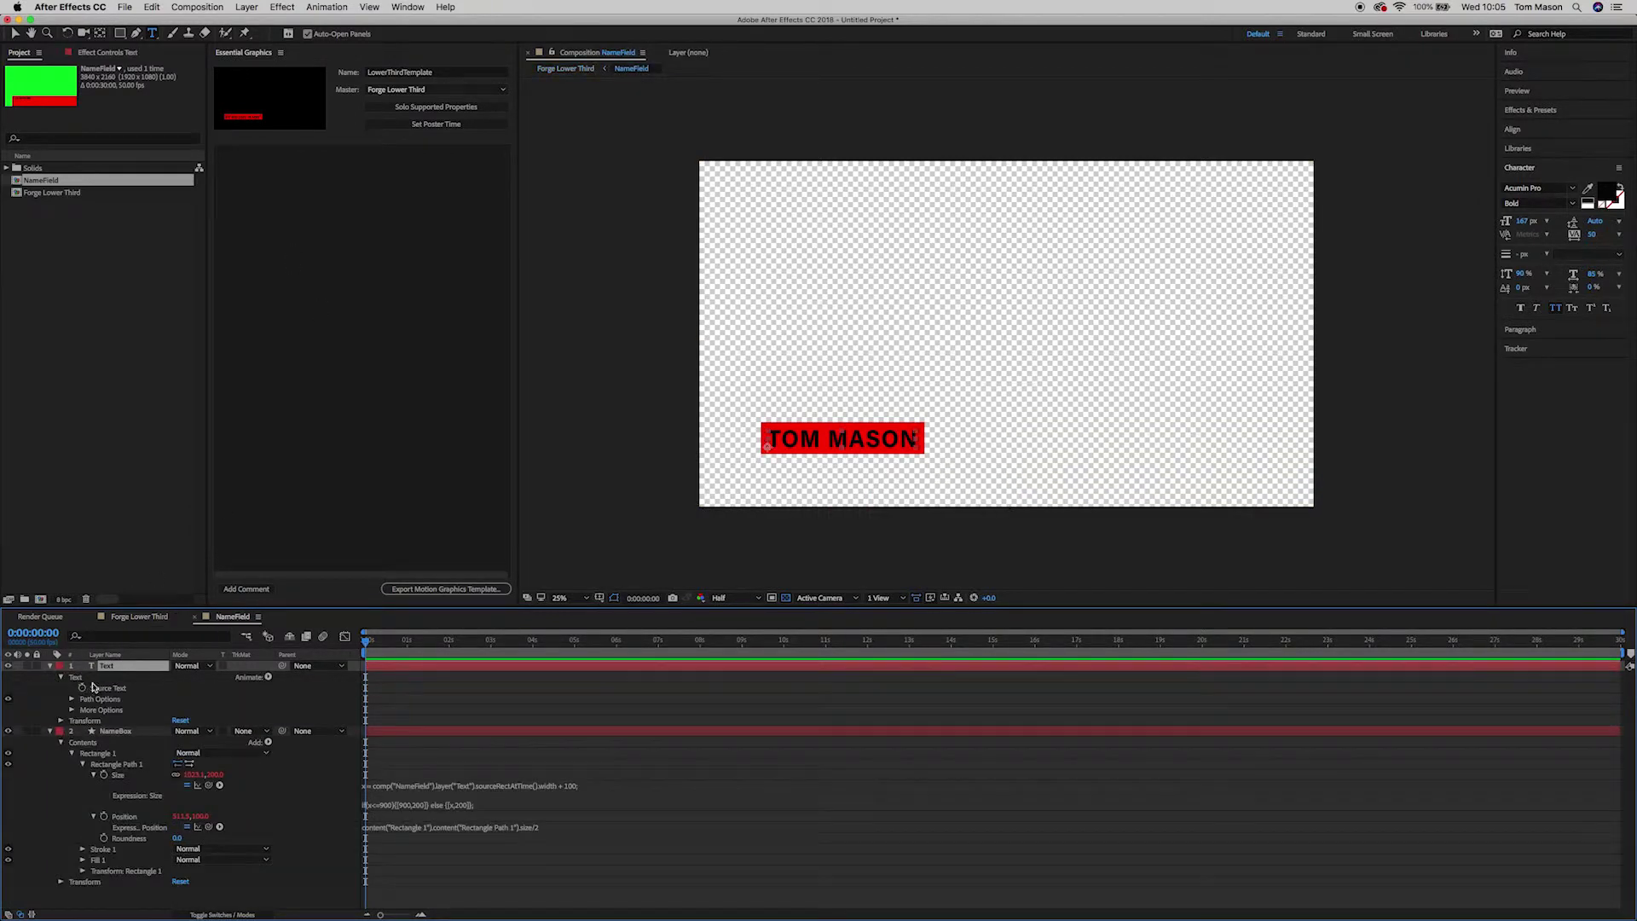
pyautogui.moveTo(102, 692); pyautogui.dragTo(293, 213)
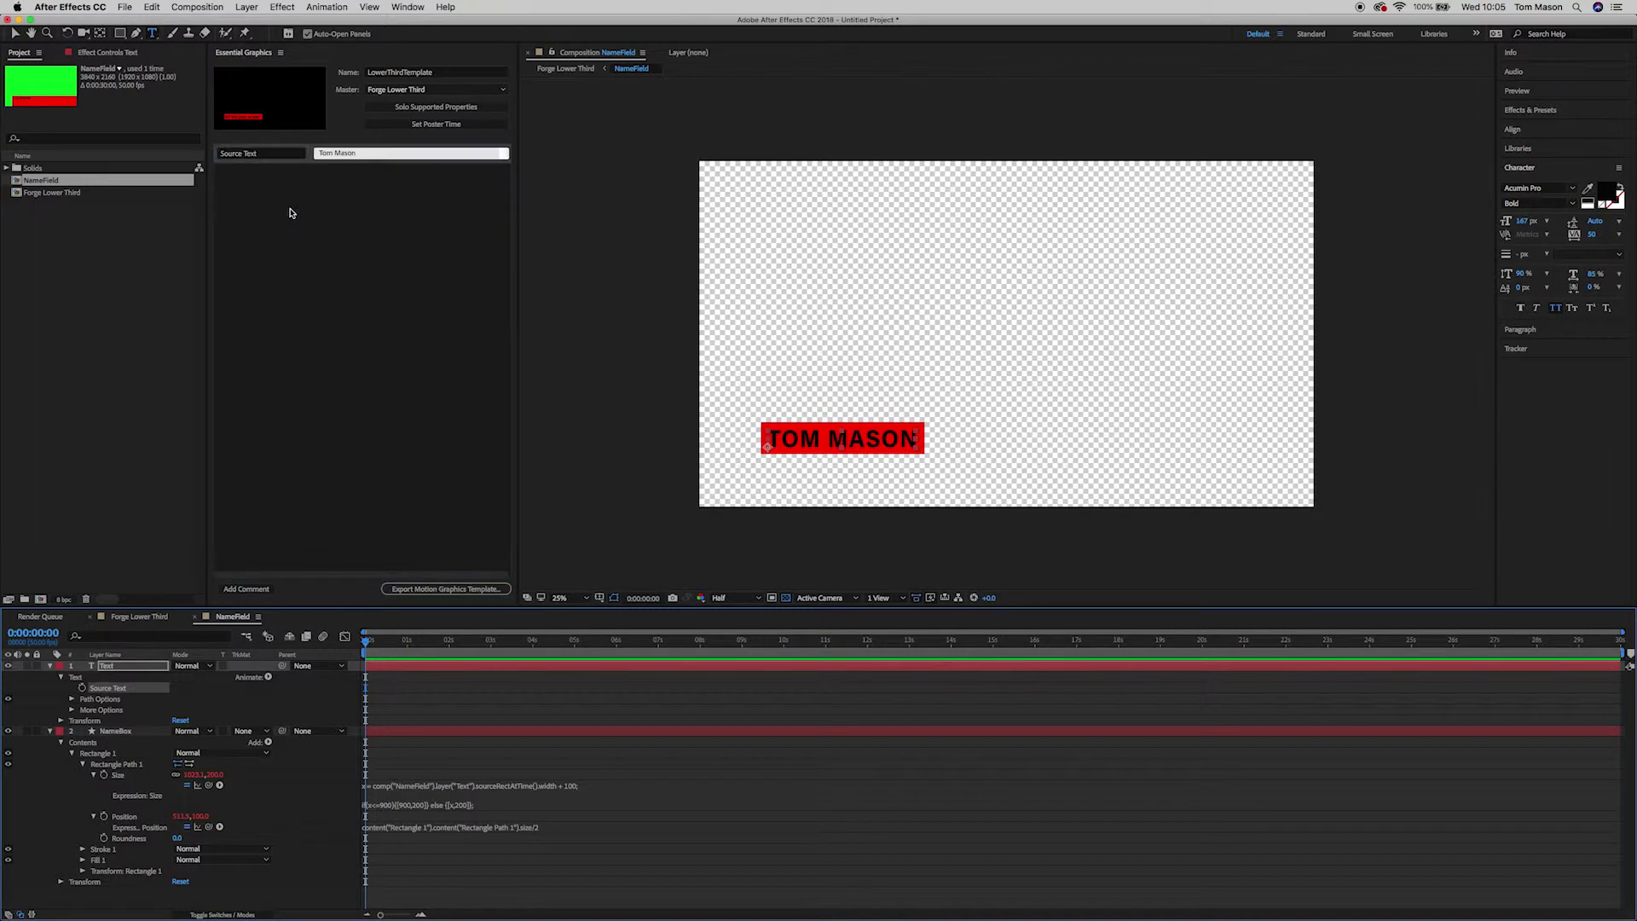
# Step: Rename the template property to 'Name' and set its text to 'Persons Name'
pyautogui.click(287, 154)
pyautogui.press('super+a')
pyautogui.write('N')
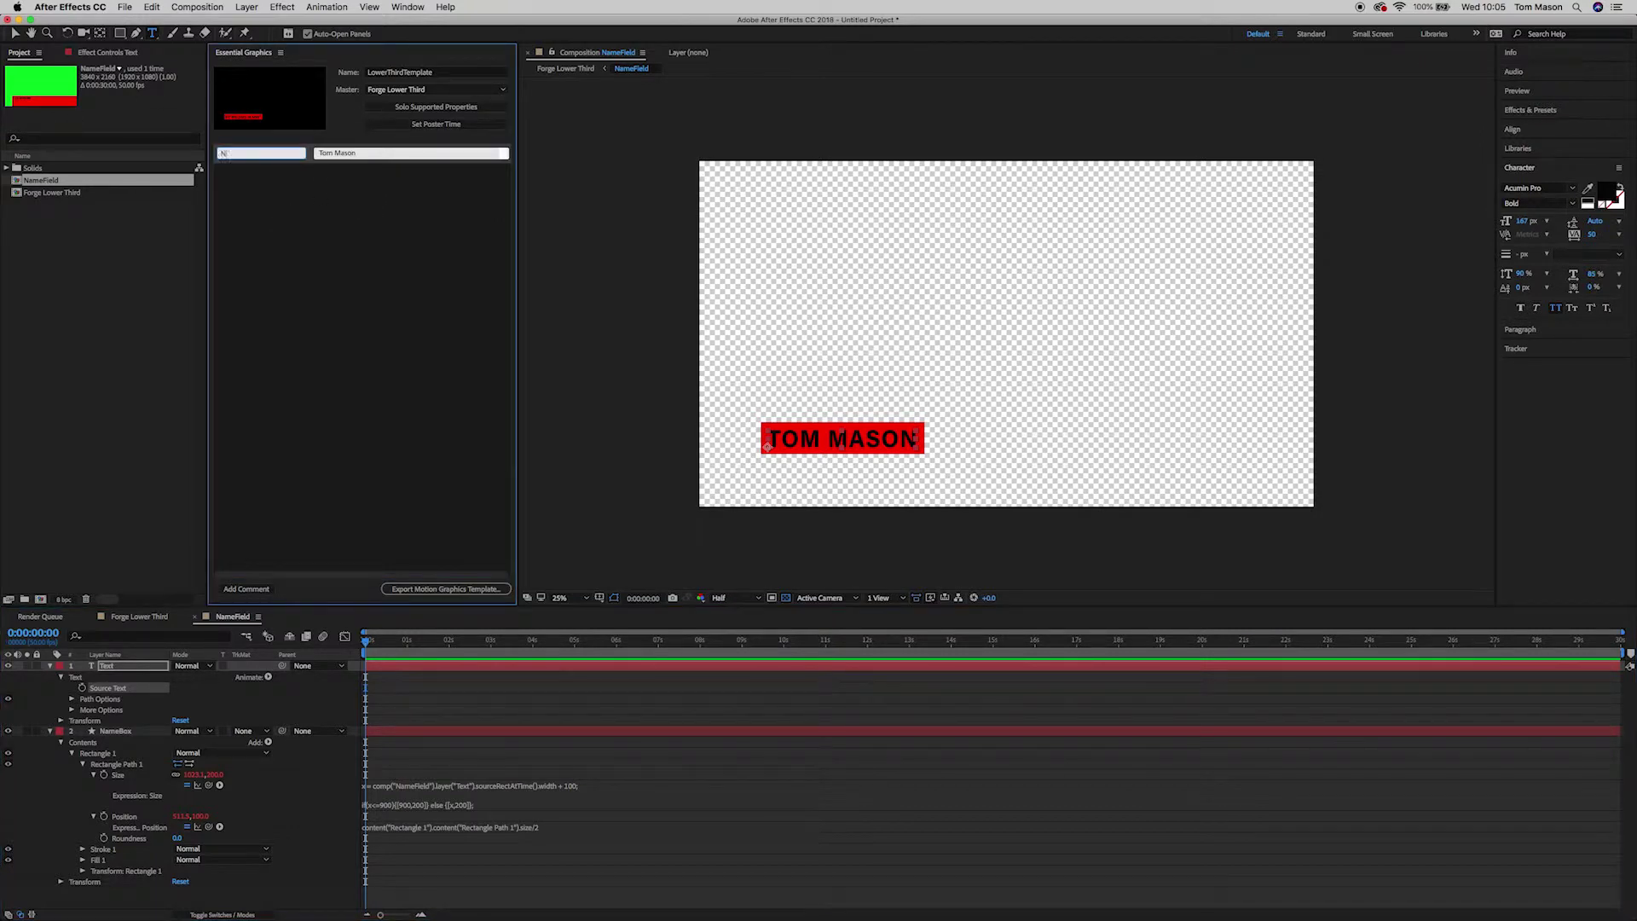
pyautogui.press('Return')
pyautogui.click(320, 153)
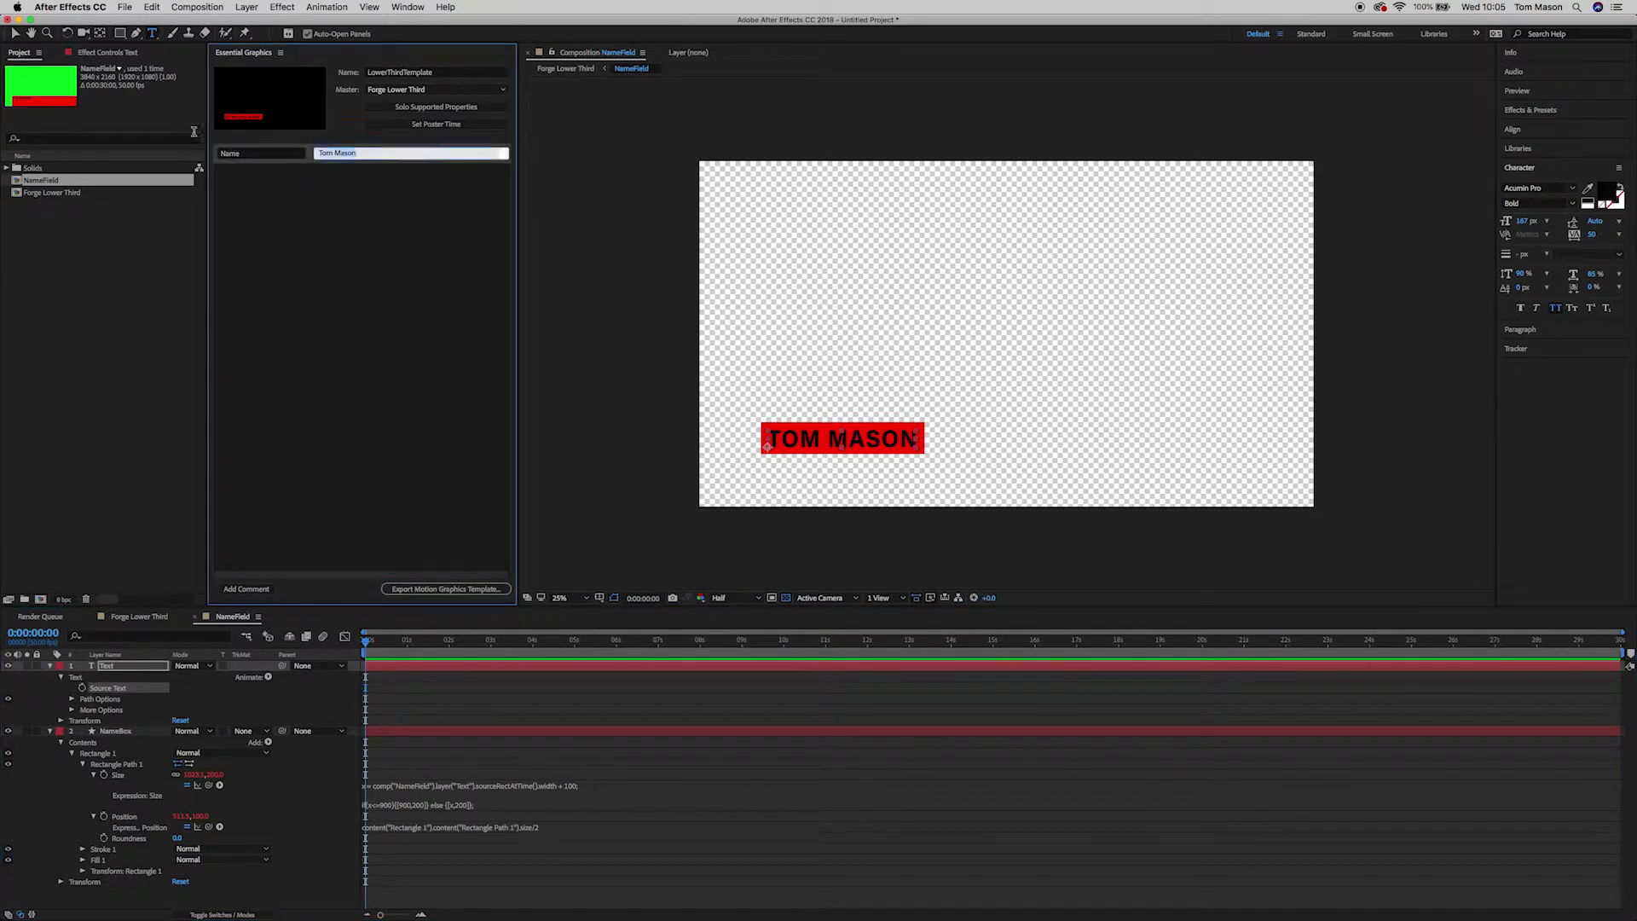
pyautogui.press('BackSpace')
pyautogui.write('Persons Name')
pyautogui.click(355, 503)
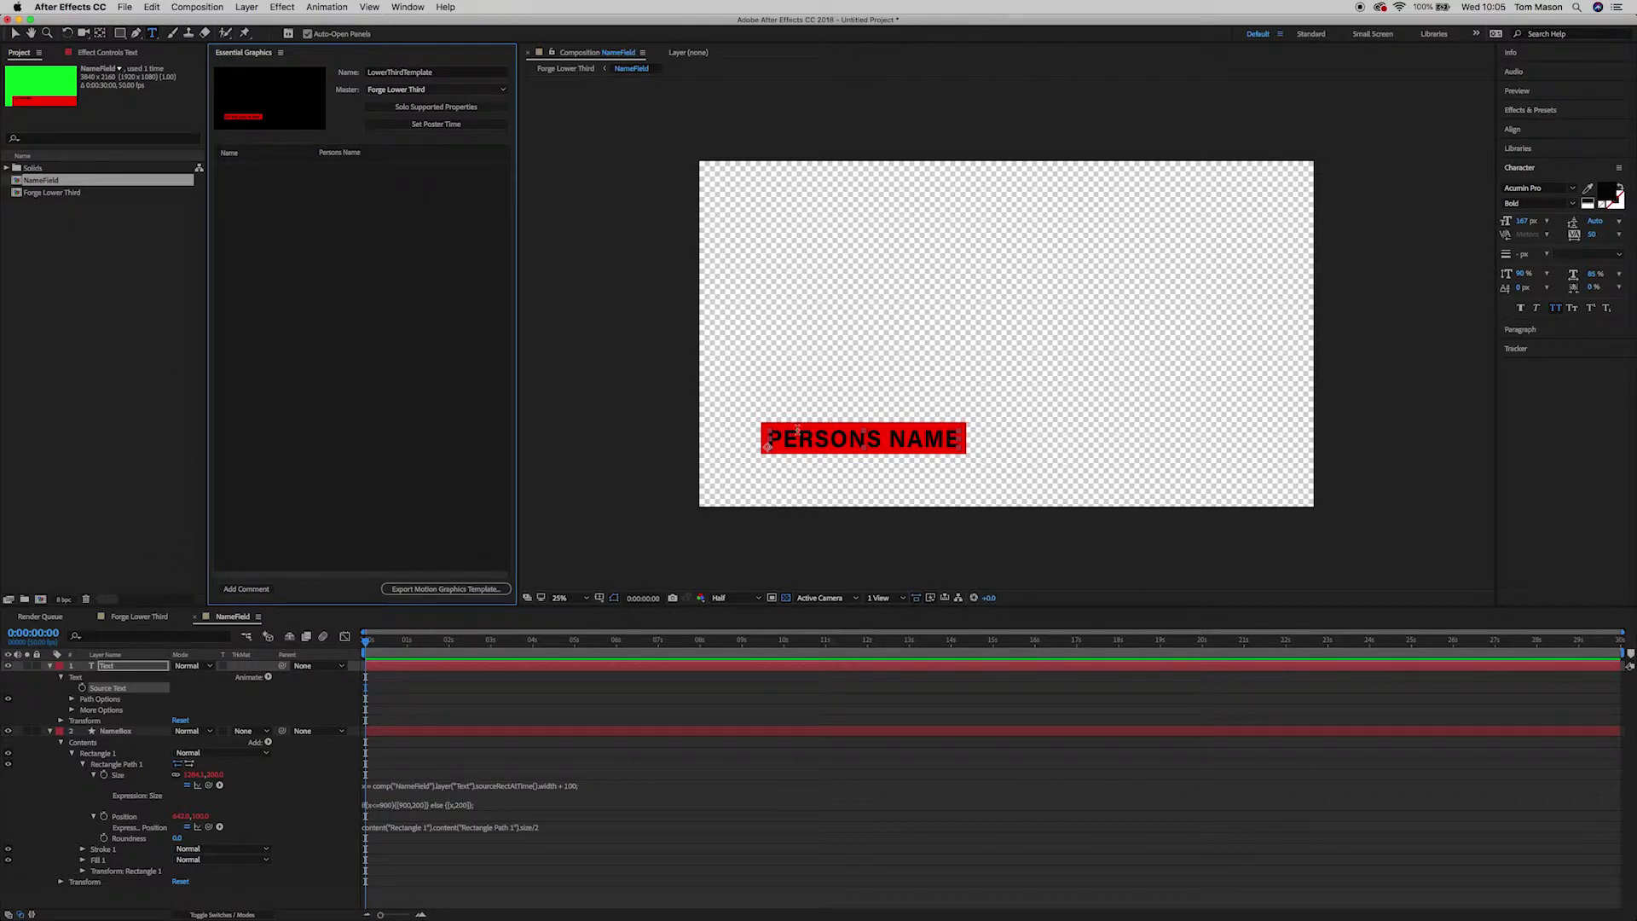
# Step: In Forge Lower Third, apply the Color Control effect, found by searching 'col', to the Control layer
pyautogui.click(111, 619)
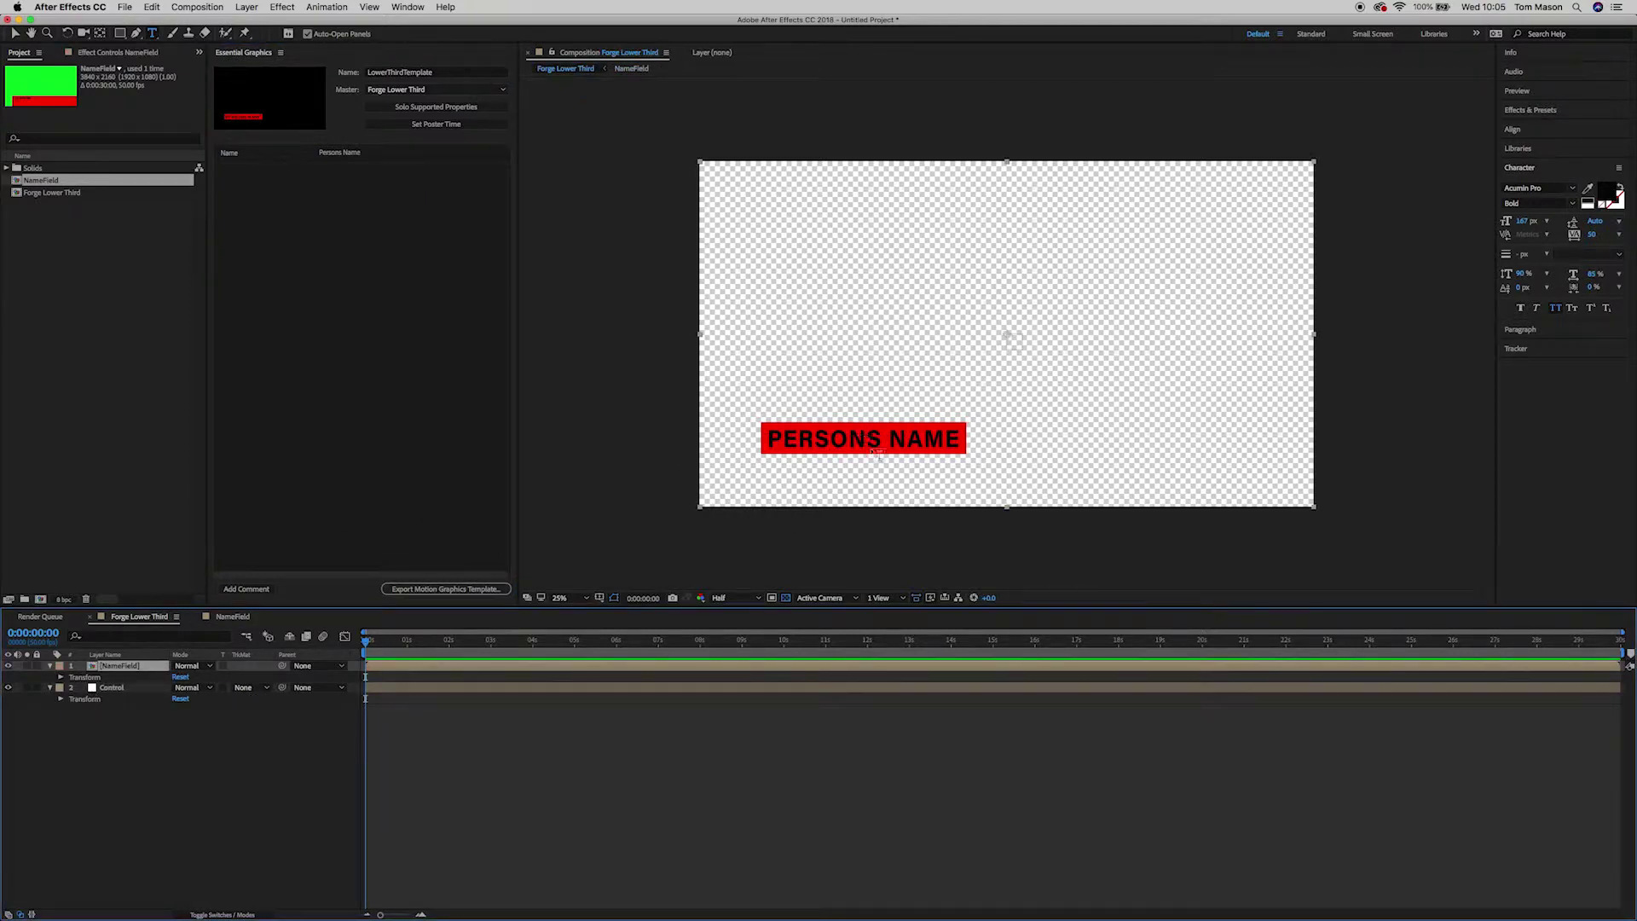
pyautogui.click(111, 689)
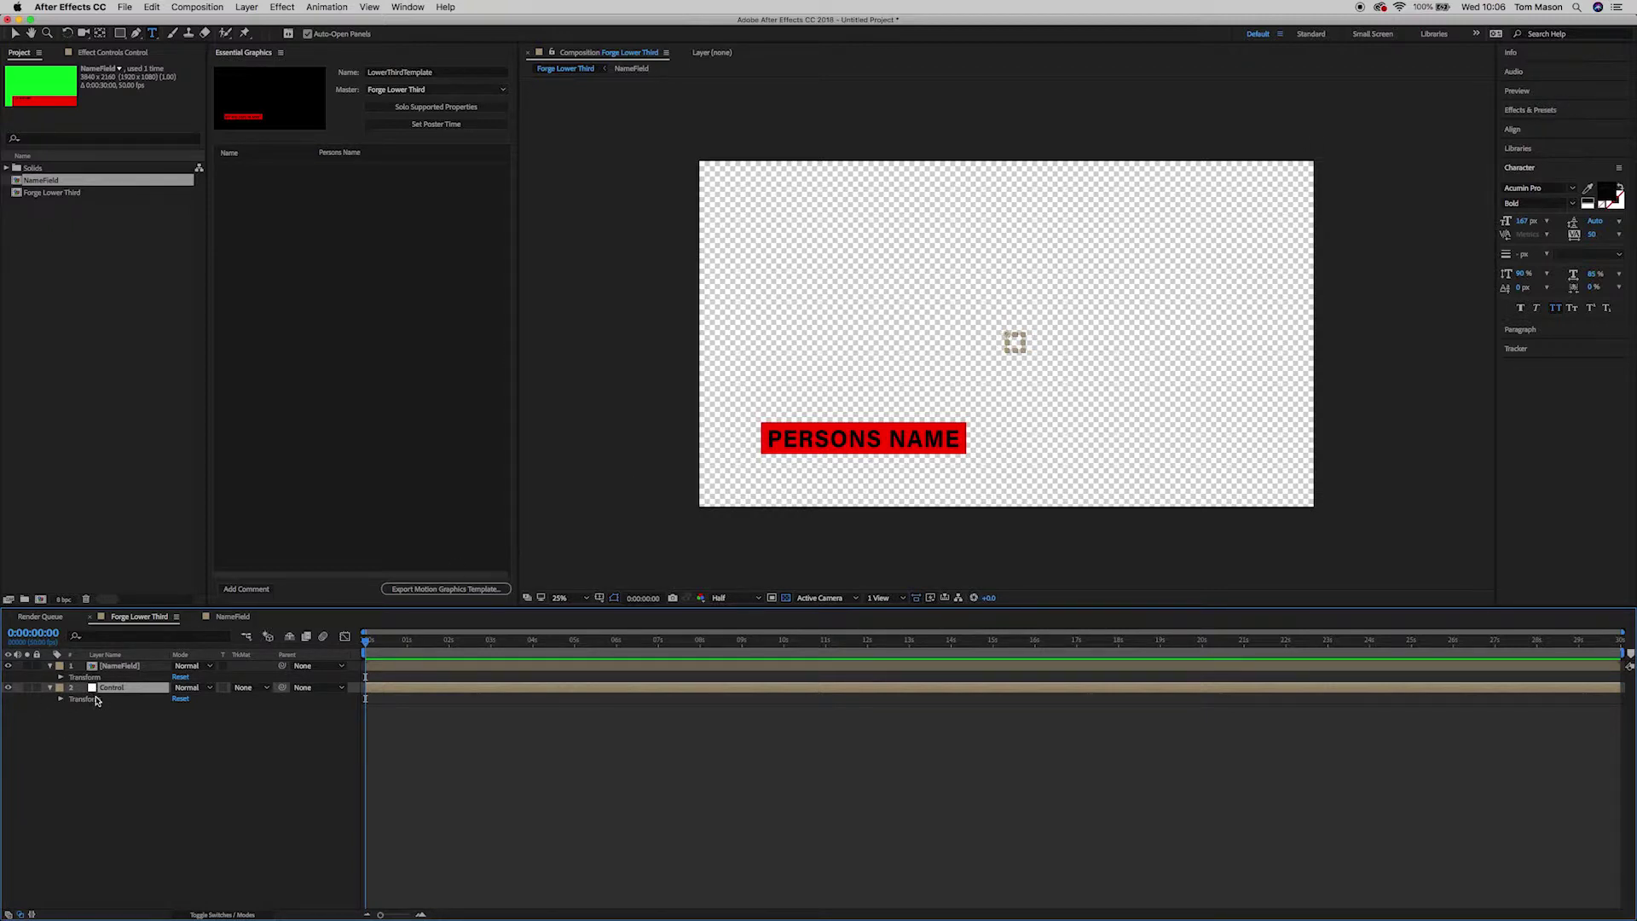
pyautogui.click(1532, 110)
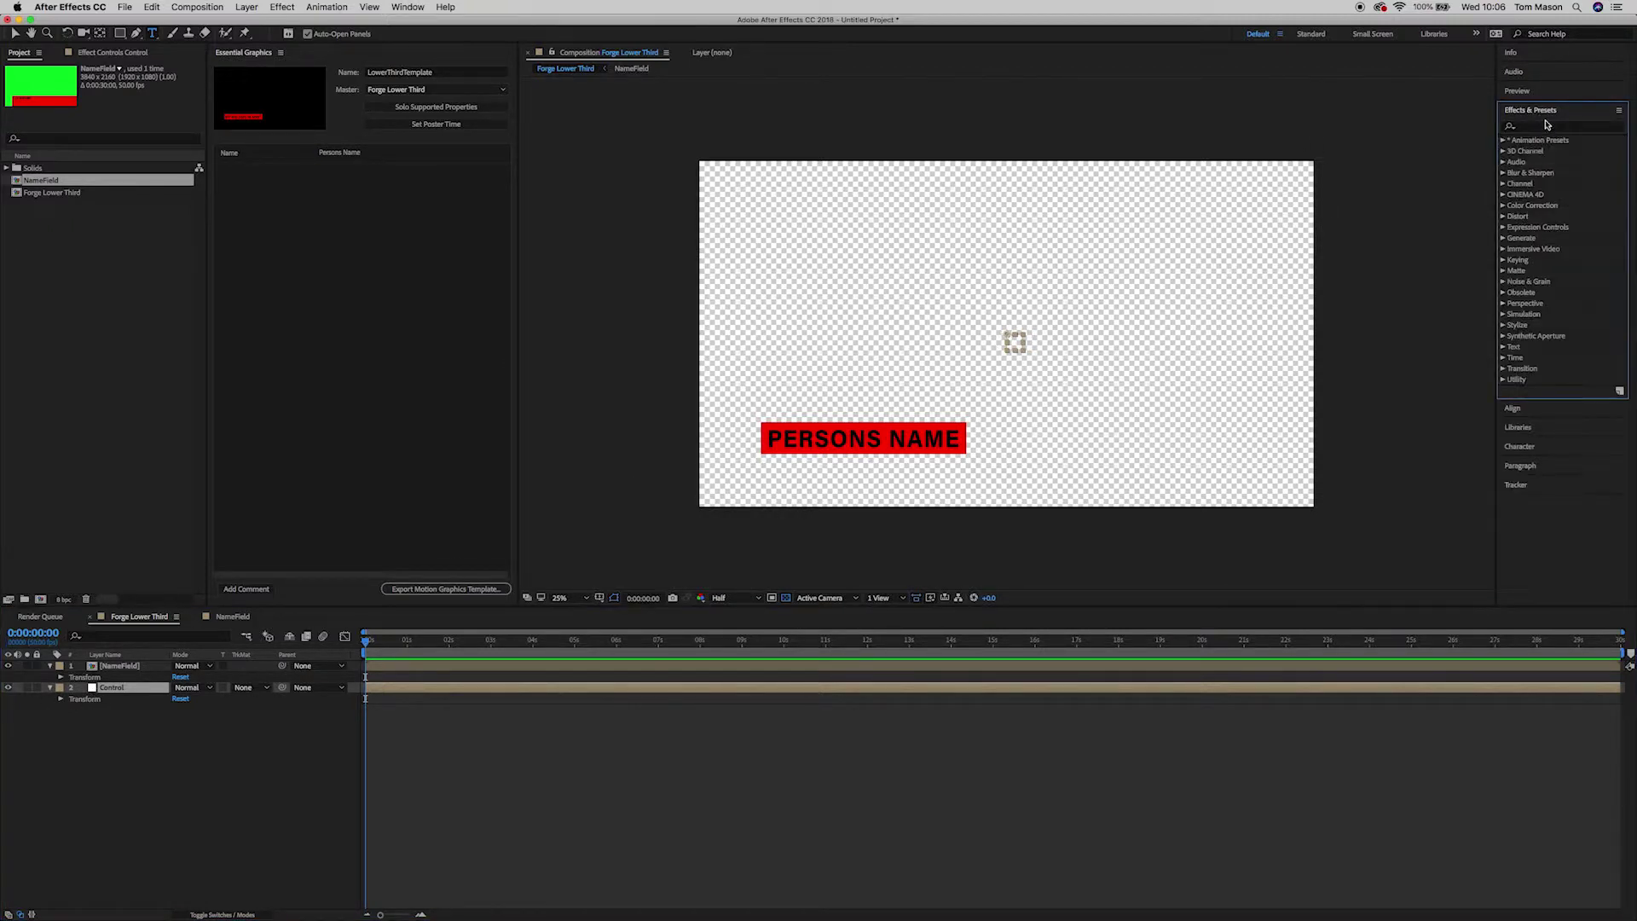
pyautogui.click(1546, 128)
pyautogui.write('color')
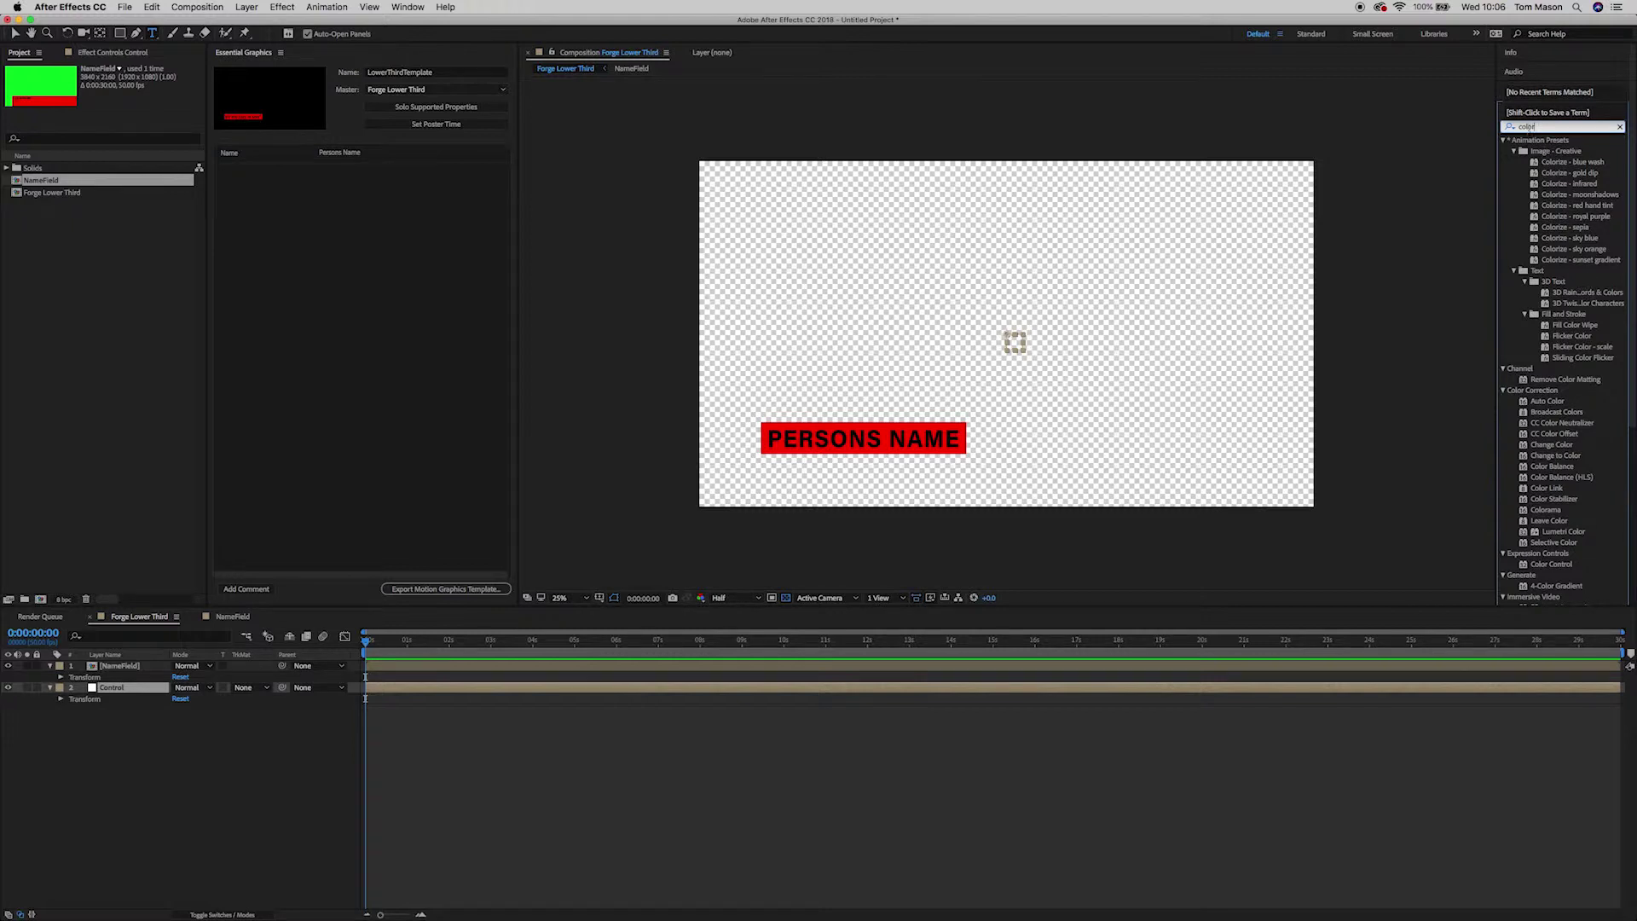
pyautogui.scroll(-5, 1587, 412)
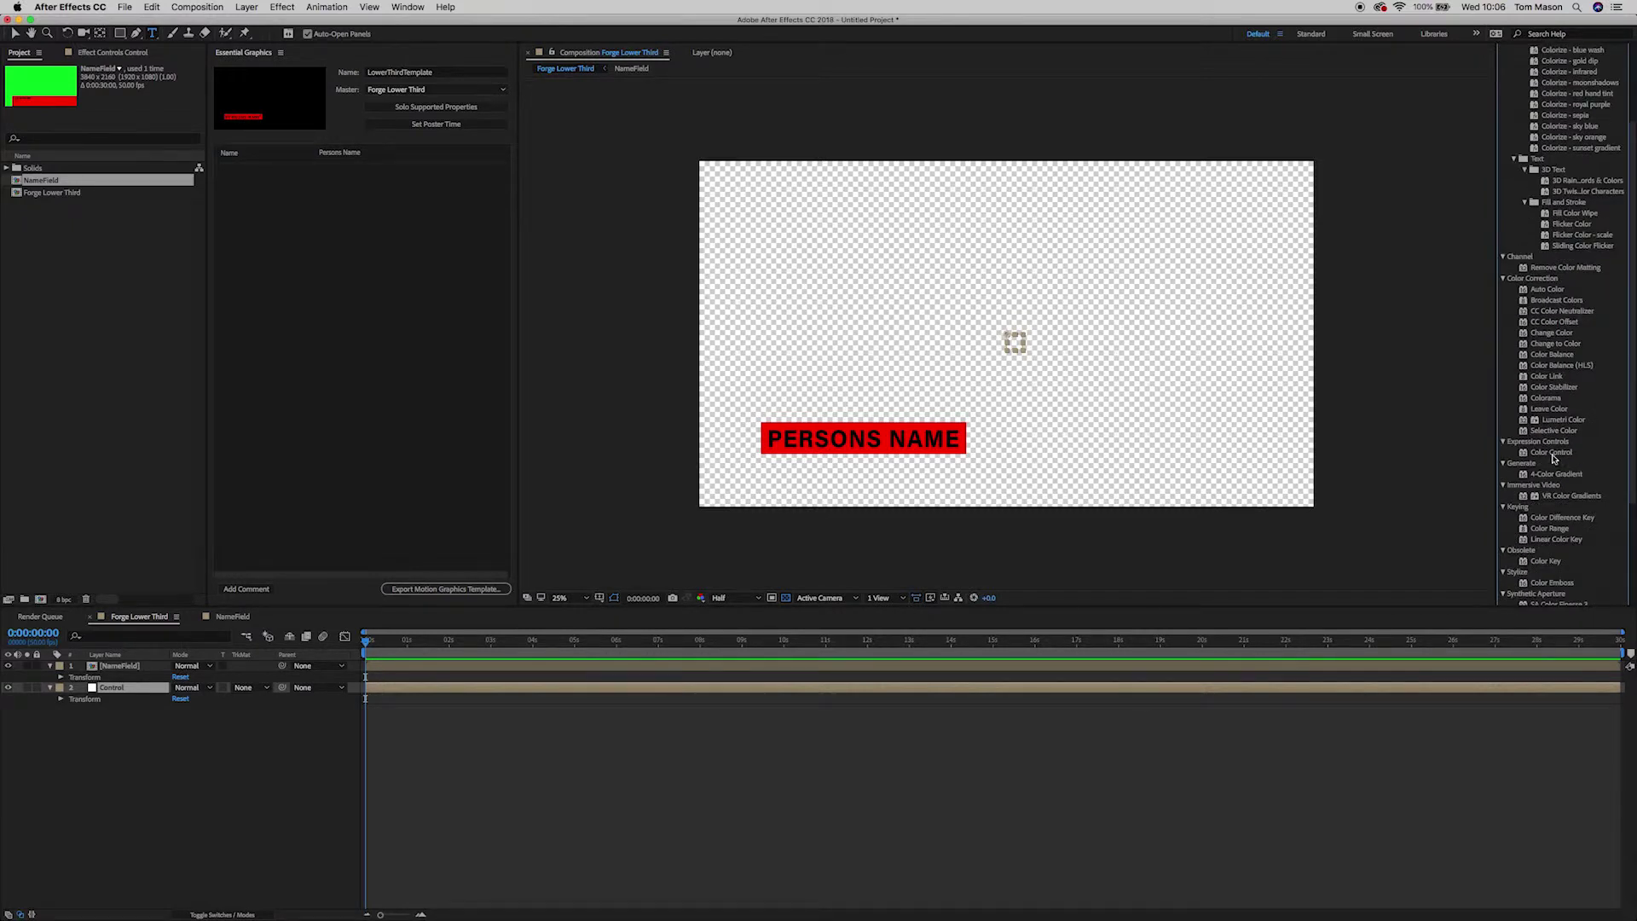
pyautogui.click(1551, 452)
pyautogui.moveTo(1562, 458); pyautogui.dragTo(111, 692)
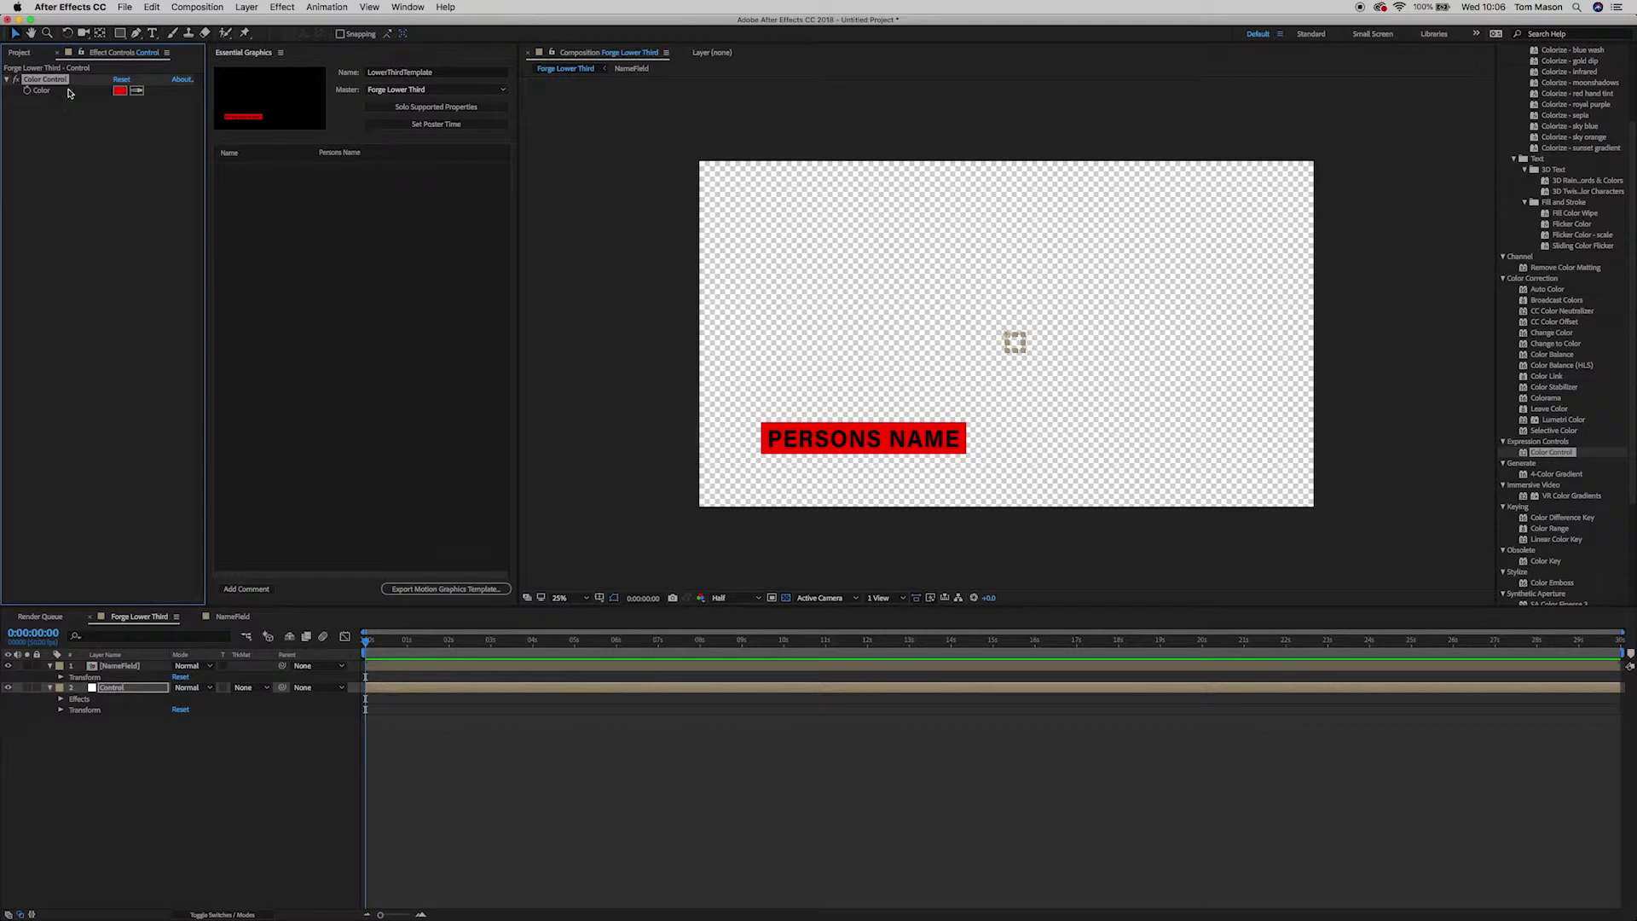
# Step: Set the Control layer's Color Control colour to purple
pyautogui.click(119, 97)
pyautogui.click(118, 97)
pyautogui.moveTo(1176, 169); pyautogui.dragTo(1306, 137)
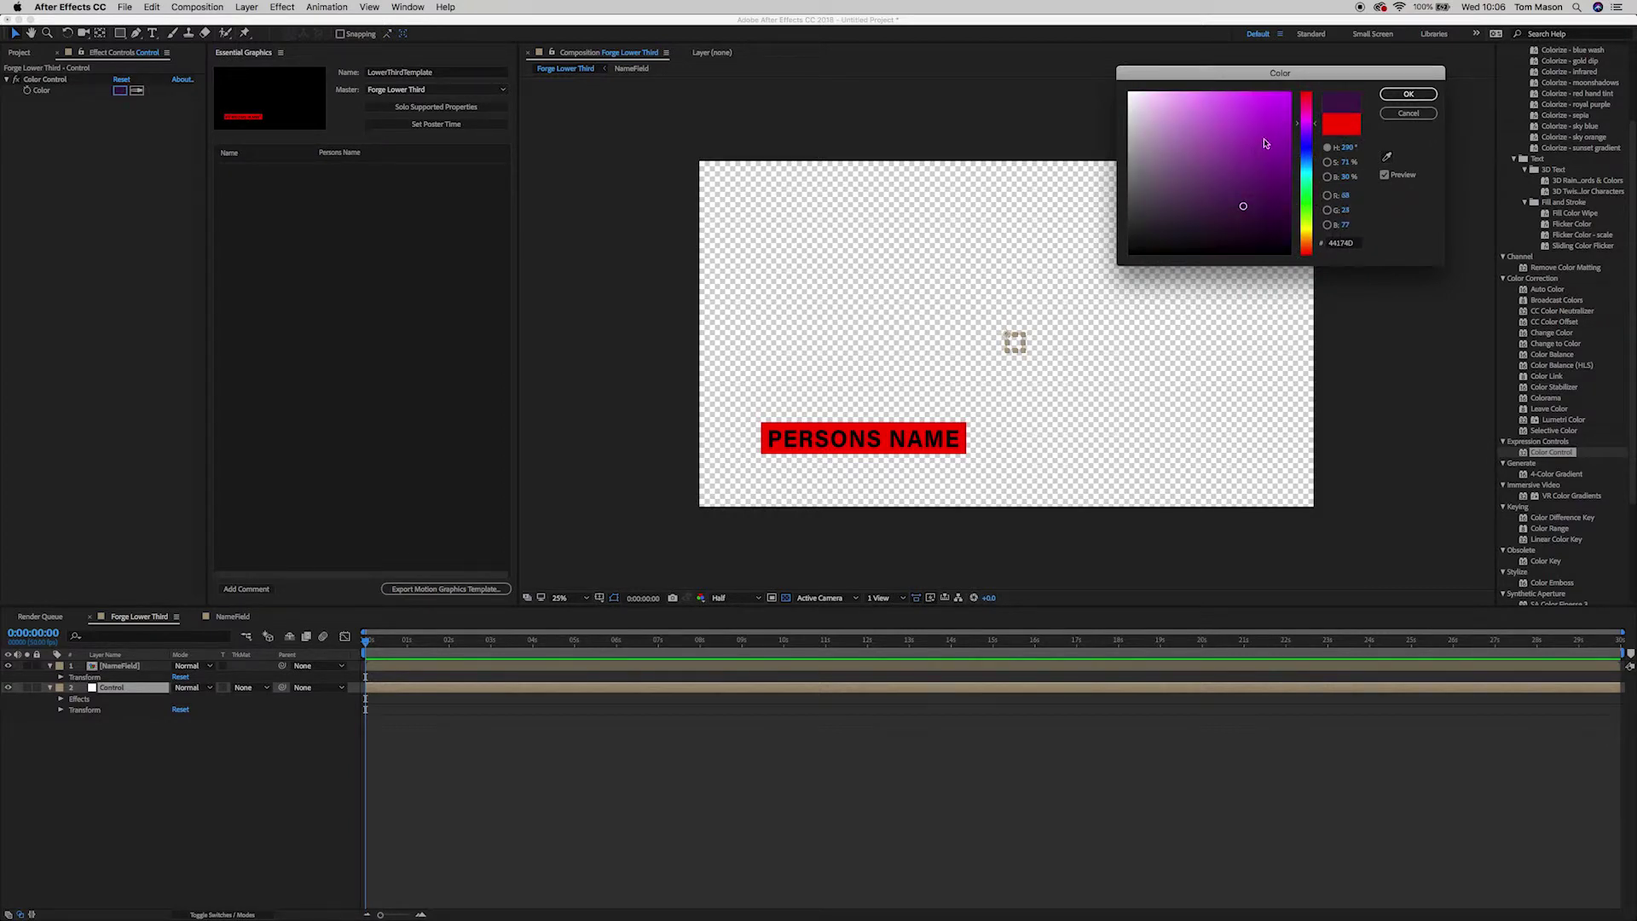
pyautogui.click(1408, 93)
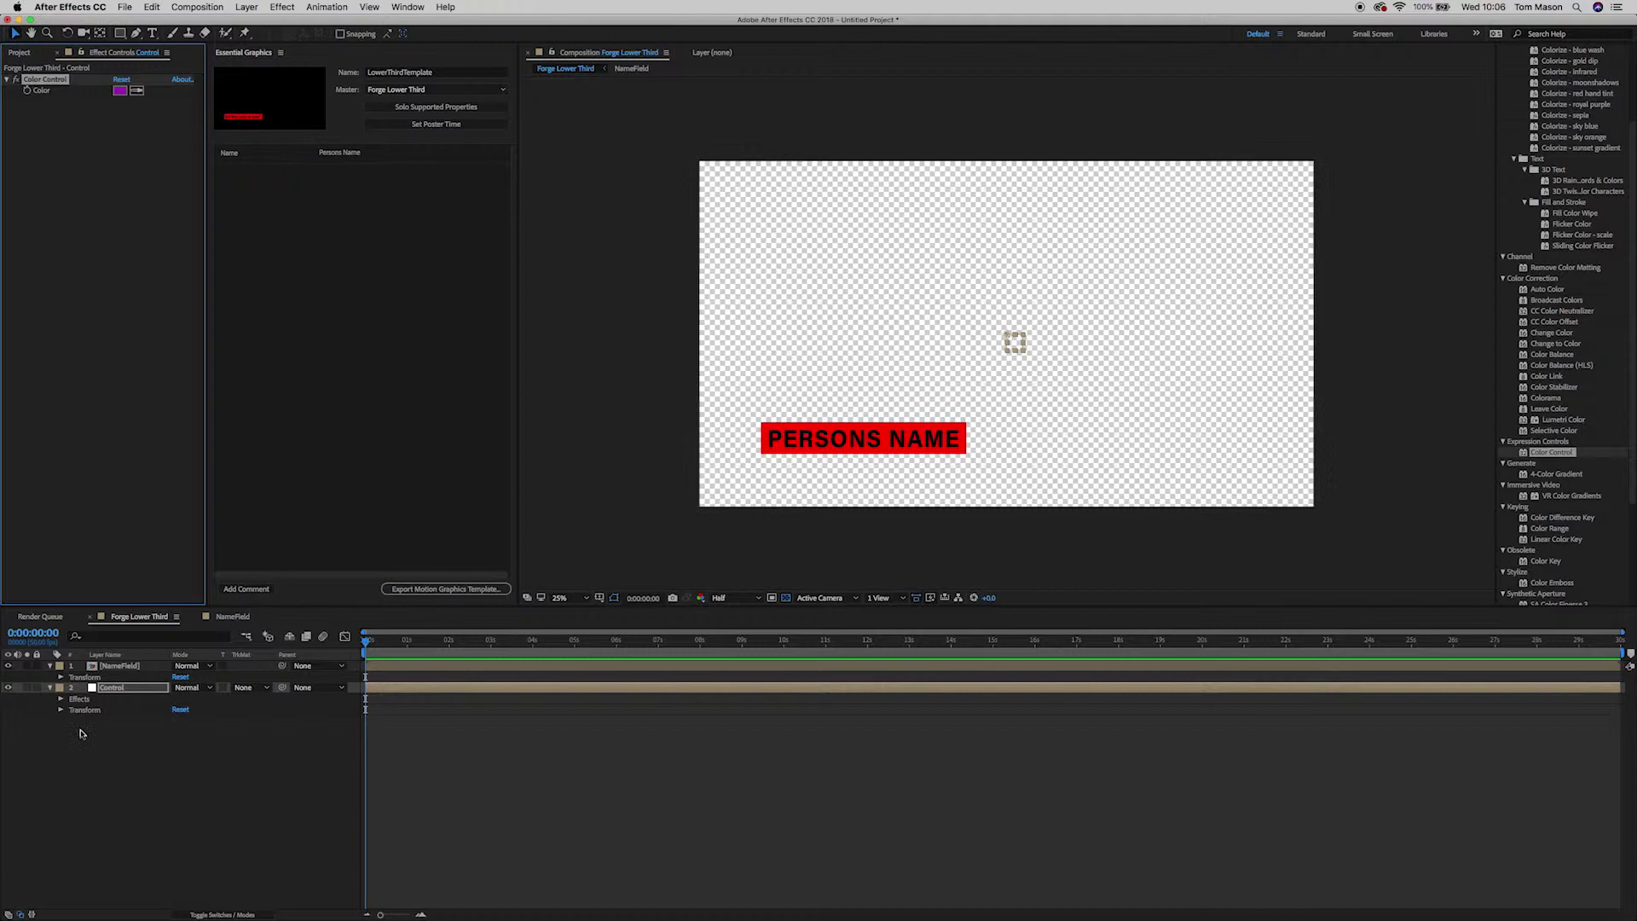
# Step: Add the Color Control's Color to Essential Graphics and set it to a lighter purple
pyautogui.click(60, 700)
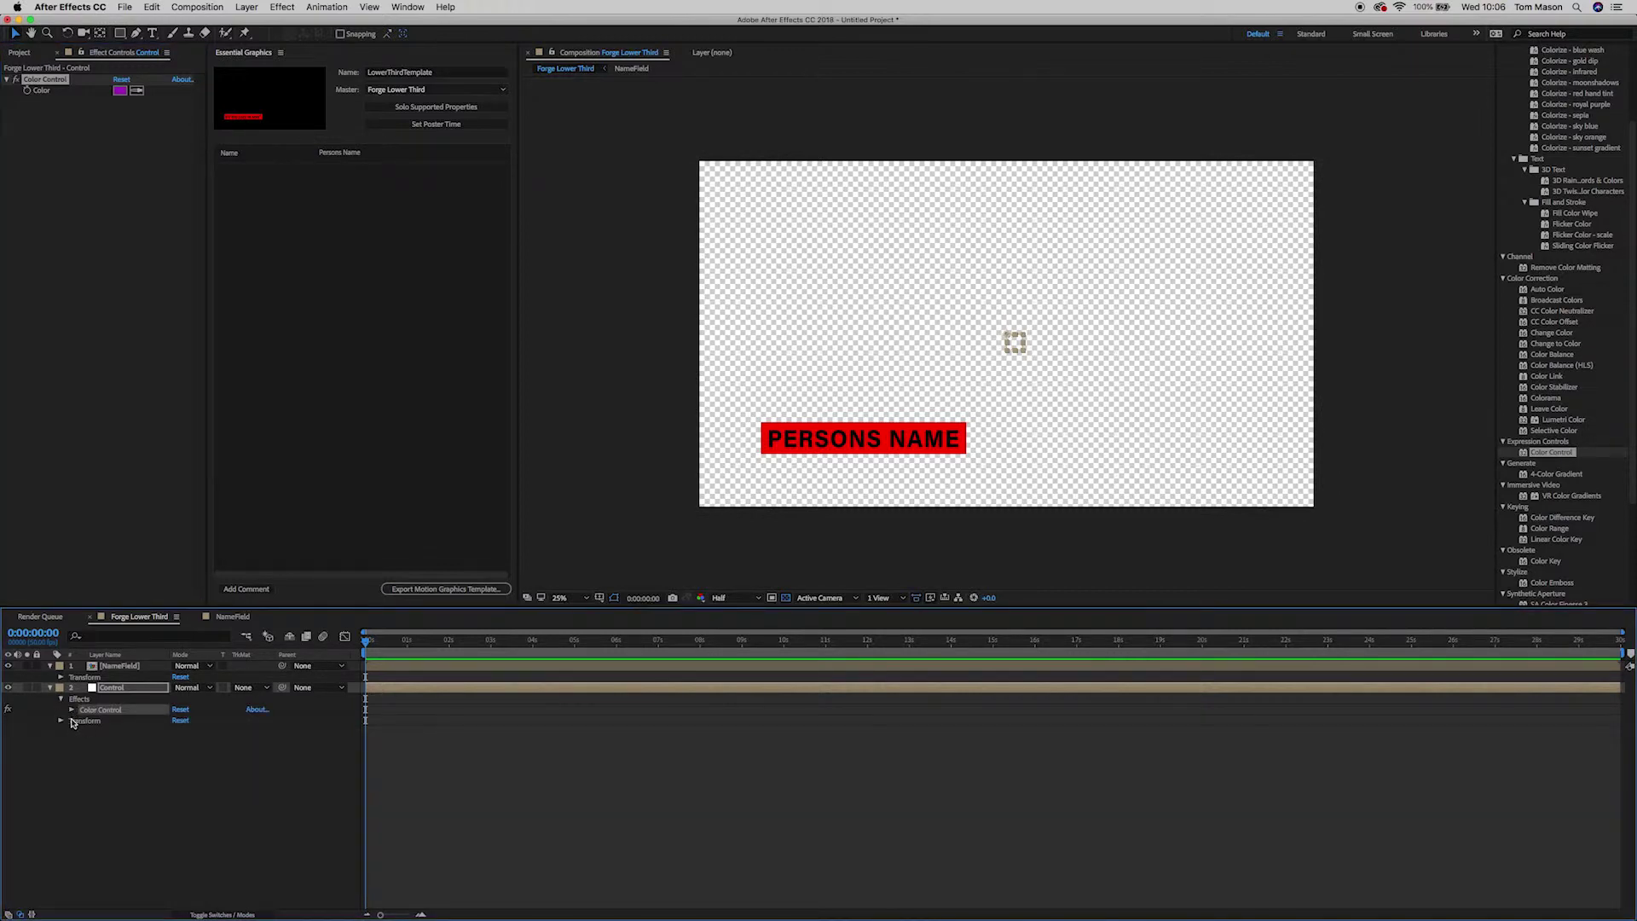
pyautogui.click(72, 711)
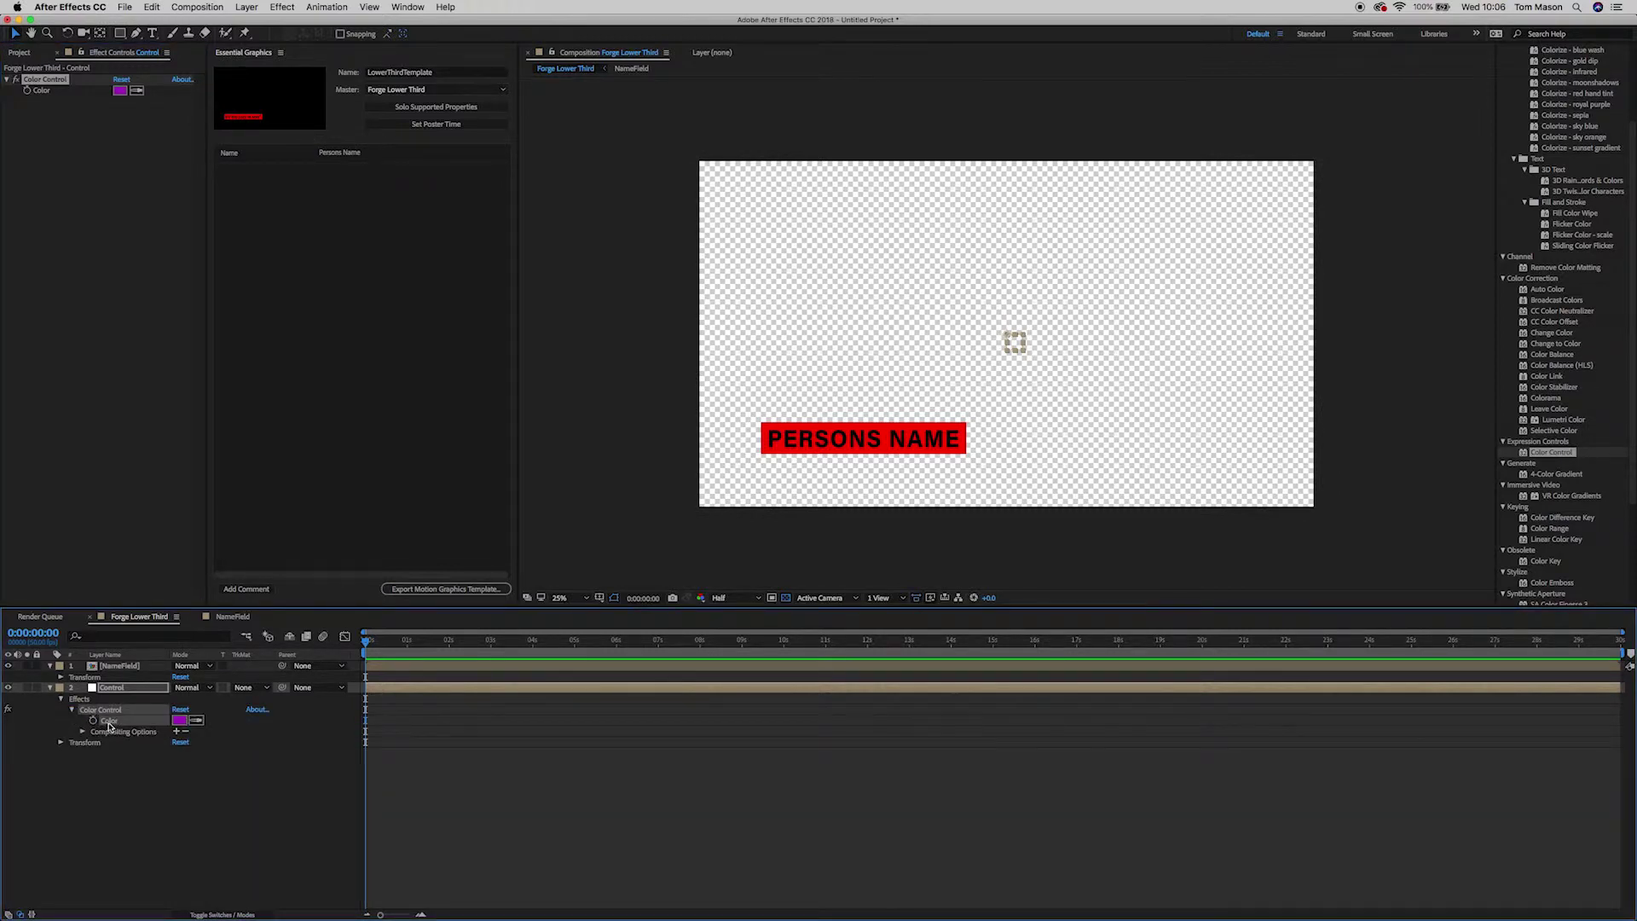
pyautogui.moveTo(108, 724); pyautogui.dragTo(257, 507)
pyautogui.moveTo(318, 217); pyautogui.dragTo(318, 177)
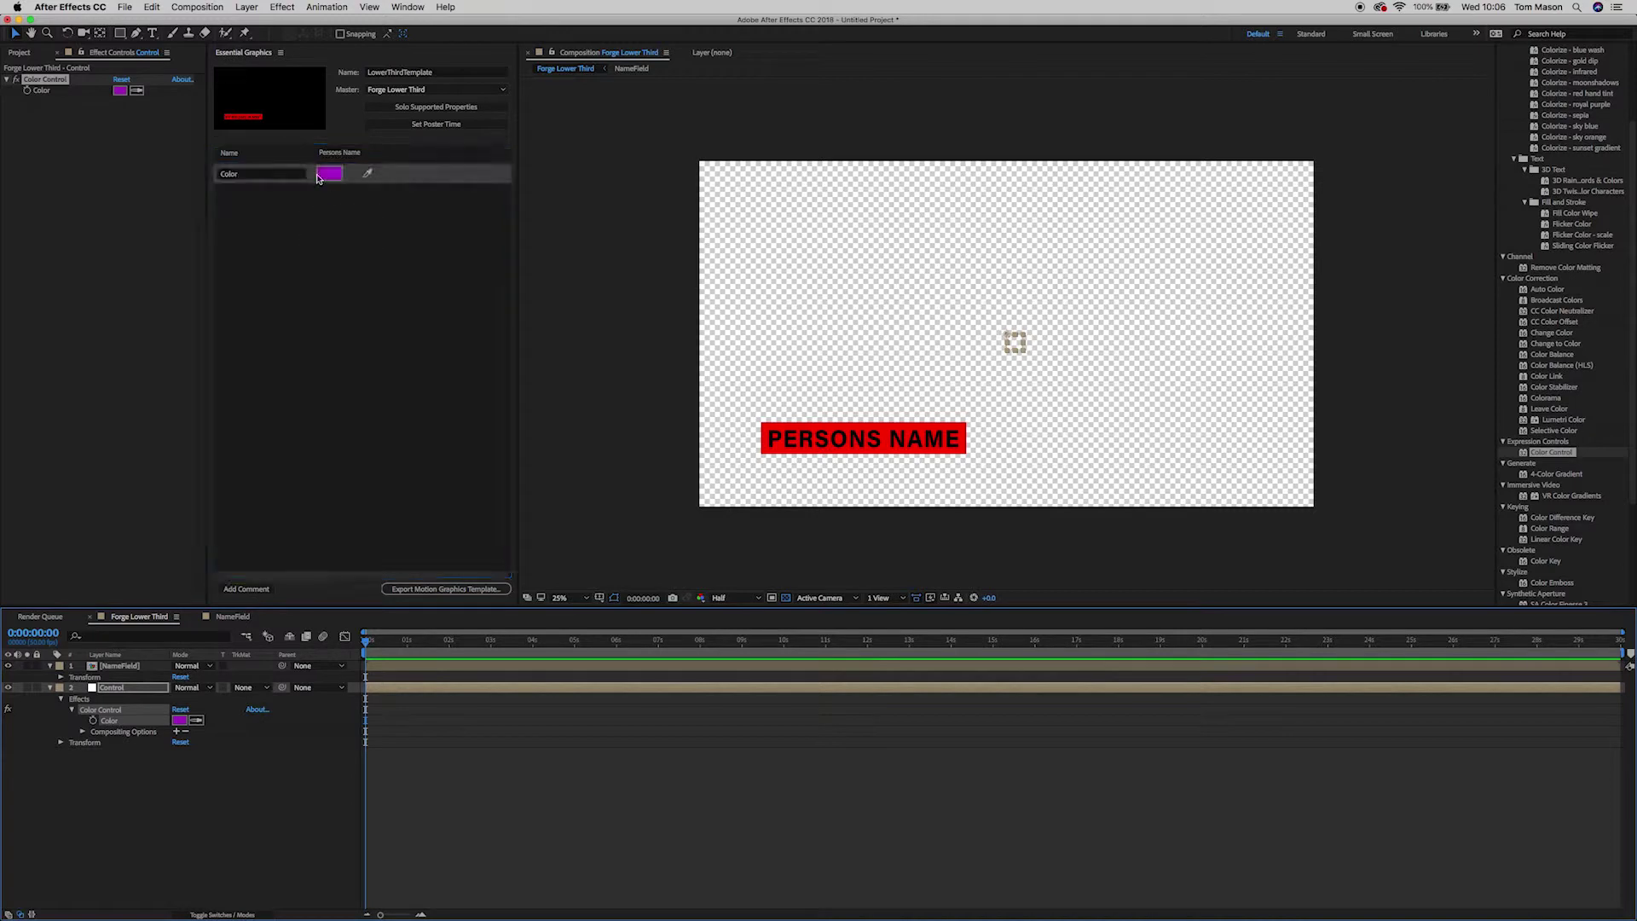
pyautogui.click(250, 173)
pyautogui.click(329, 173)
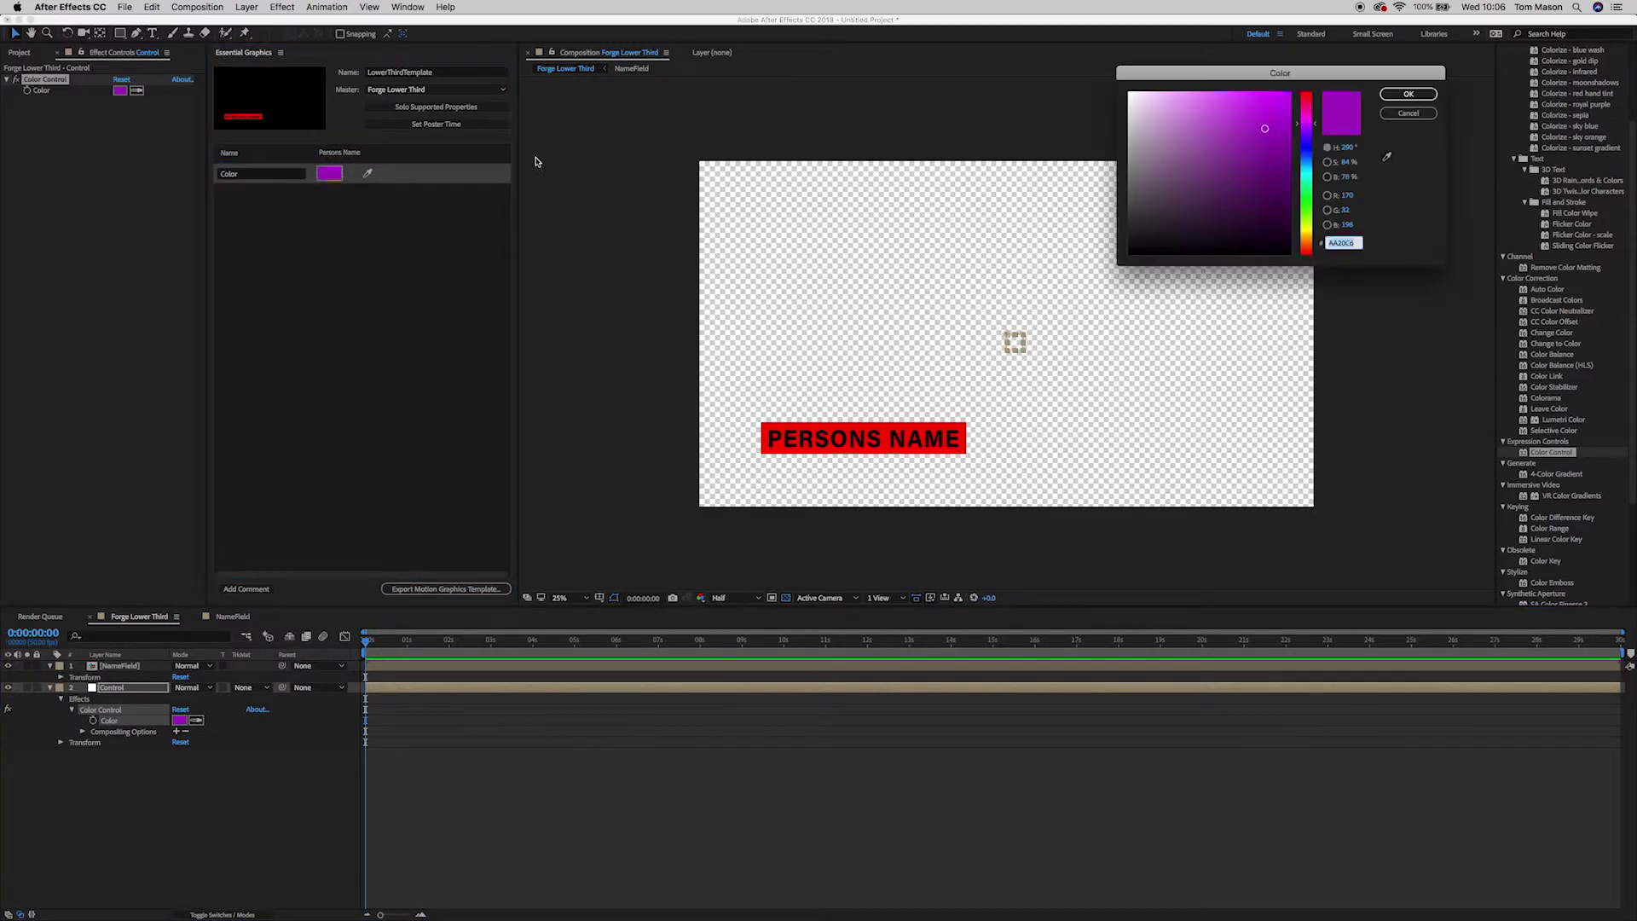
pyautogui.moveTo(1209, 171); pyautogui.dragTo(1185, 130)
pyautogui.click(1408, 93)
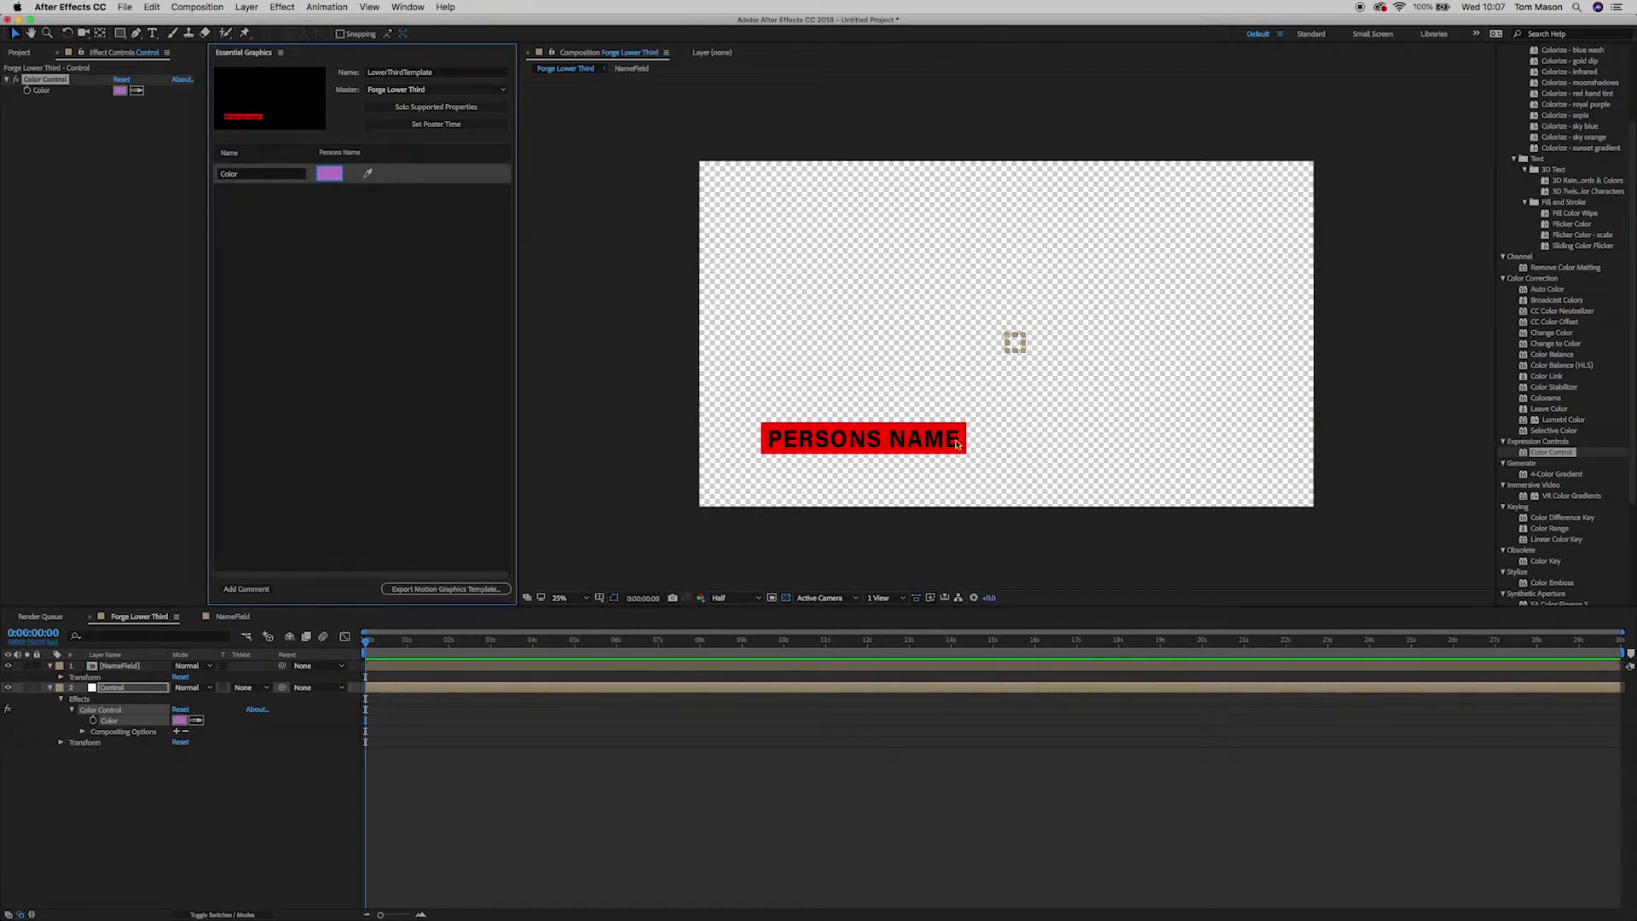
# Step: Dock the NameField timeline beside Forge Lower Third and set the NameBox fill colour to pink
pyautogui.click(234, 616)
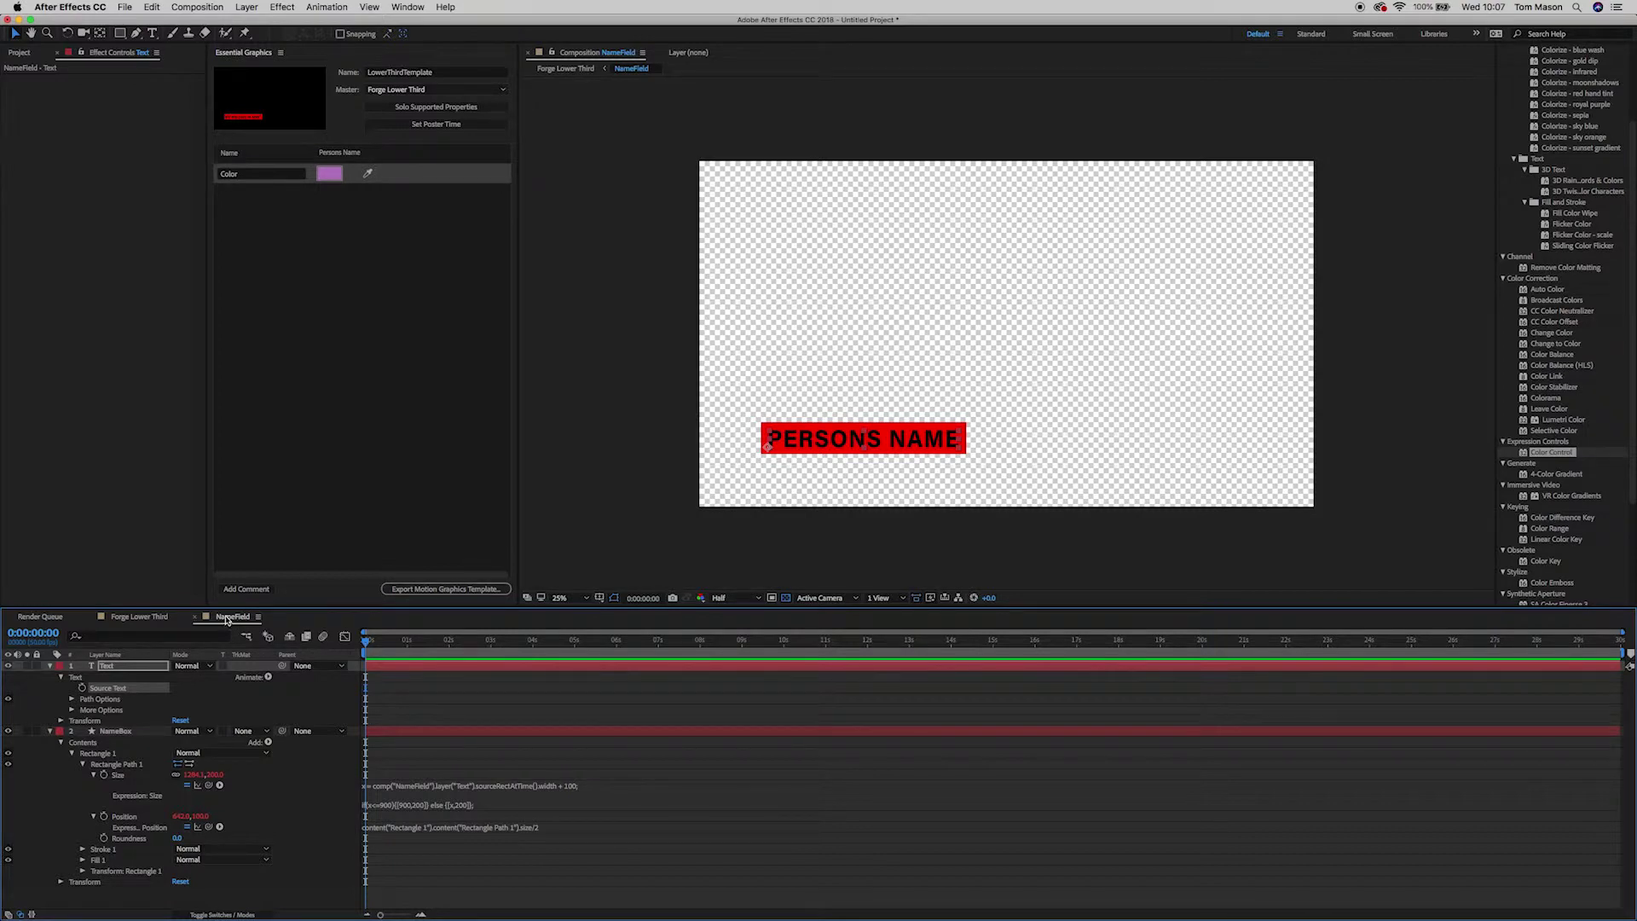
pyautogui.moveTo(228, 620); pyautogui.dragTo(1607, 733)
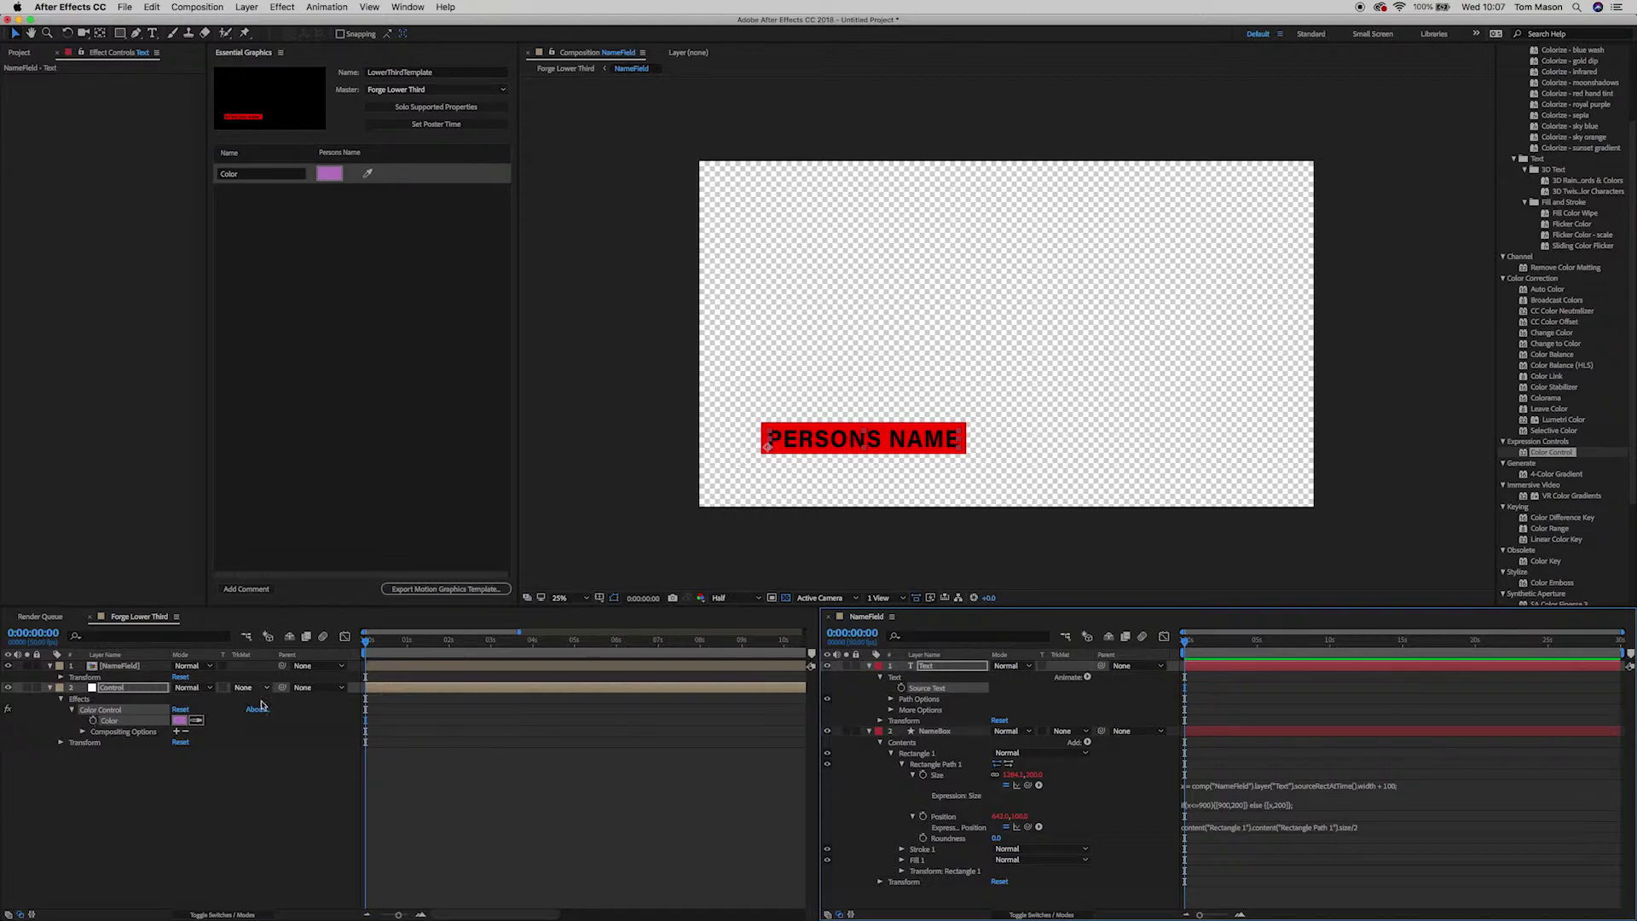
pyautogui.click(935, 732)
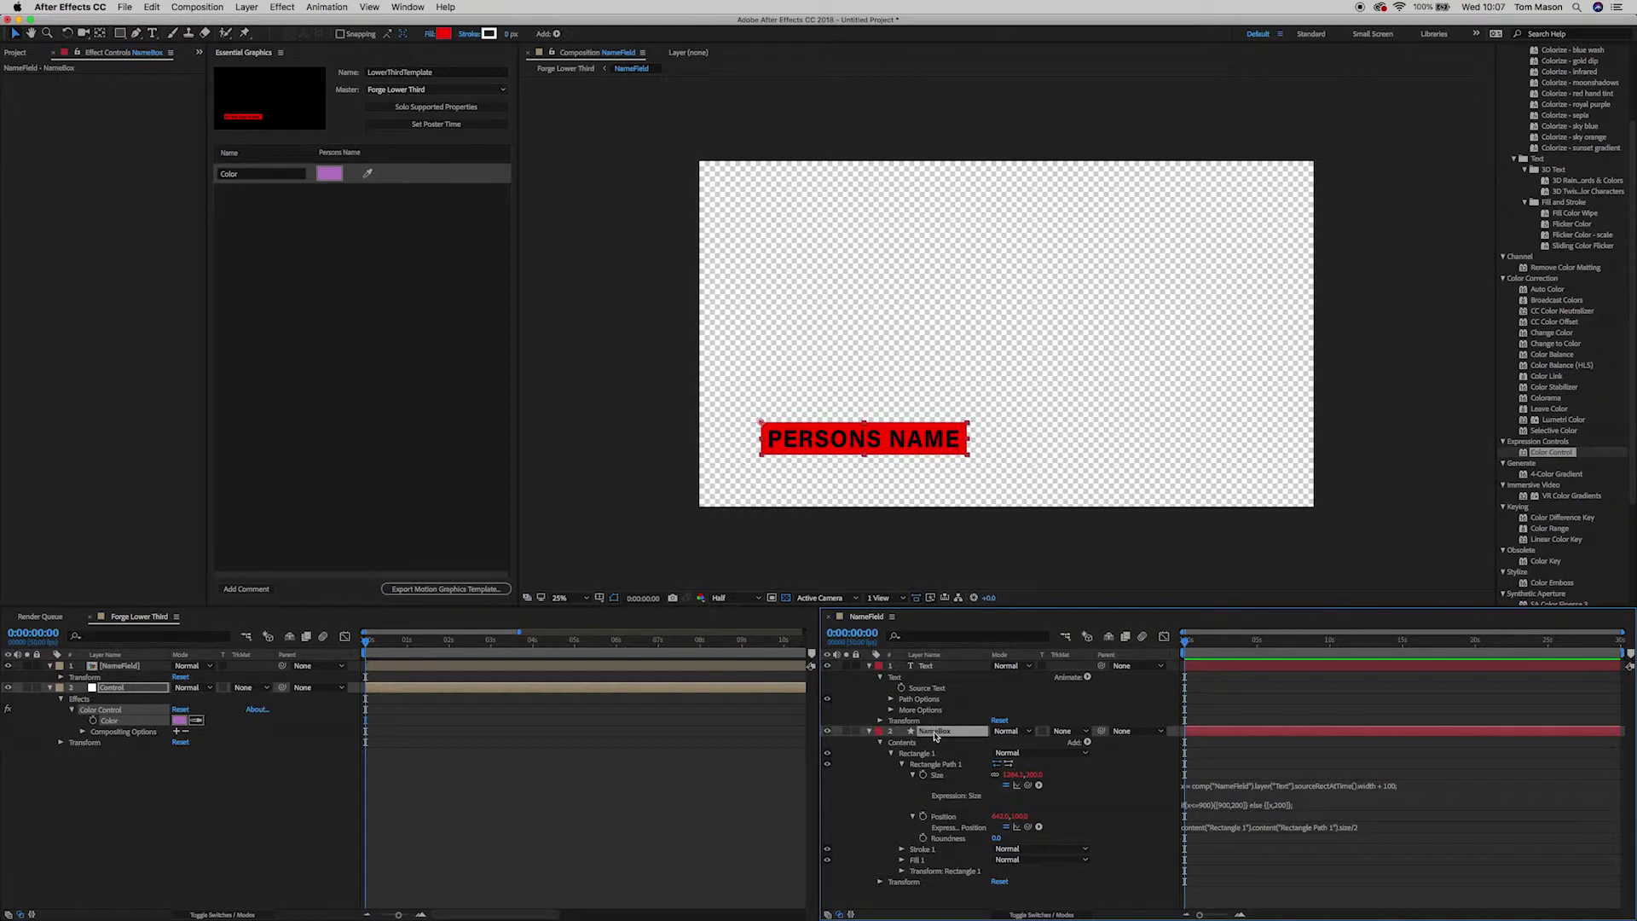
pyautogui.click(903, 861)
pyautogui.scroll(-1, 959, 878)
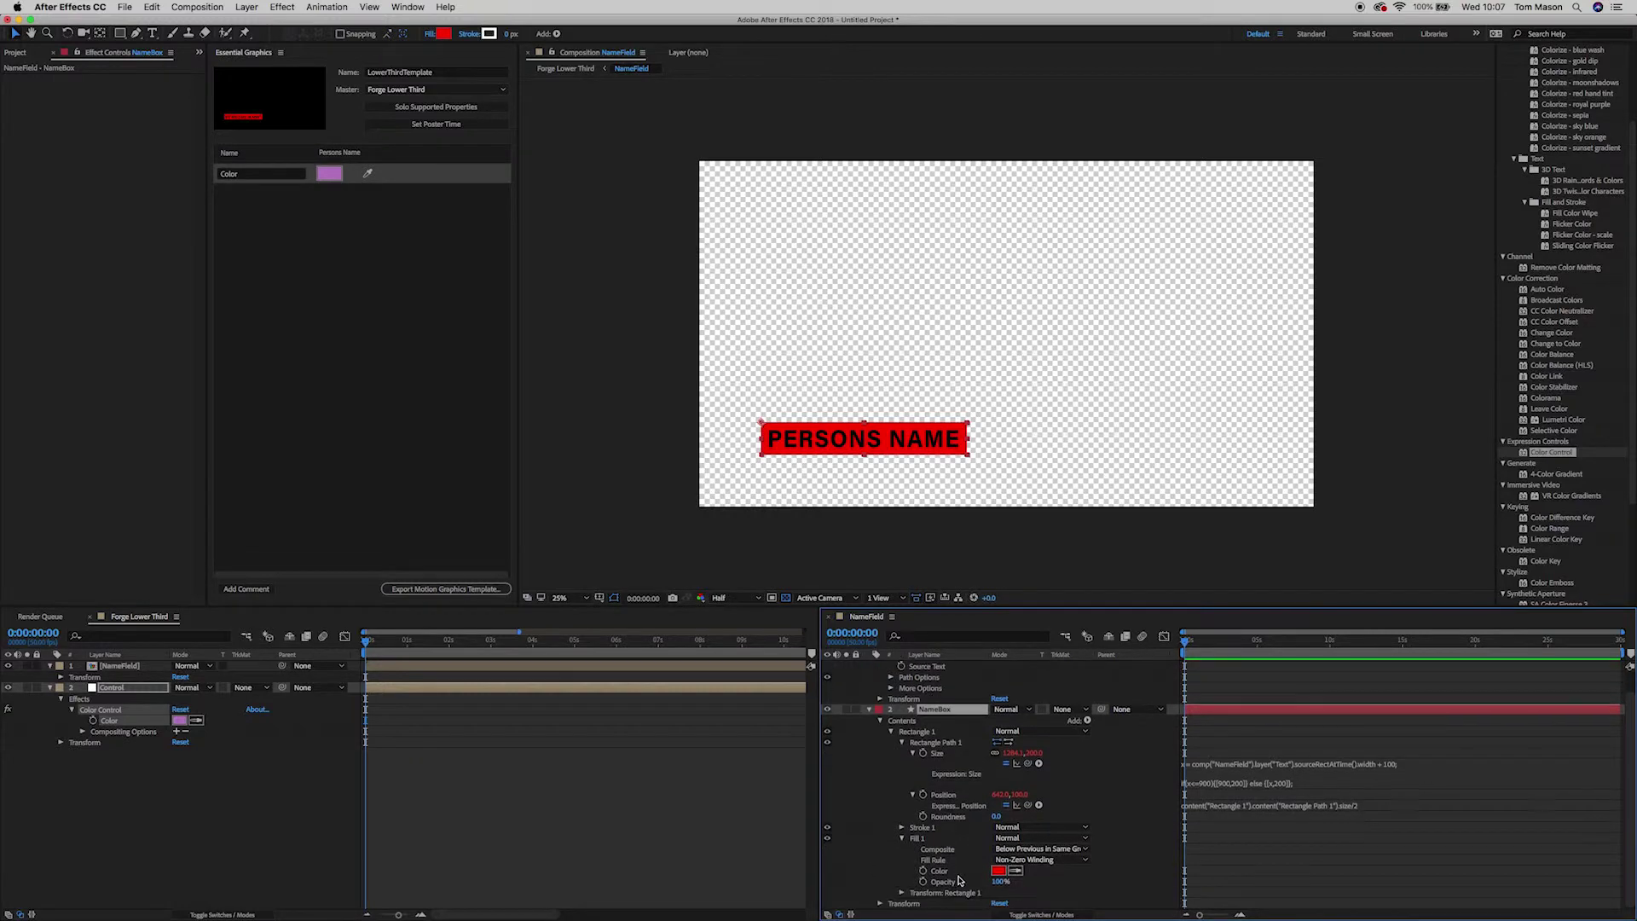
pyautogui.click(1000, 870)
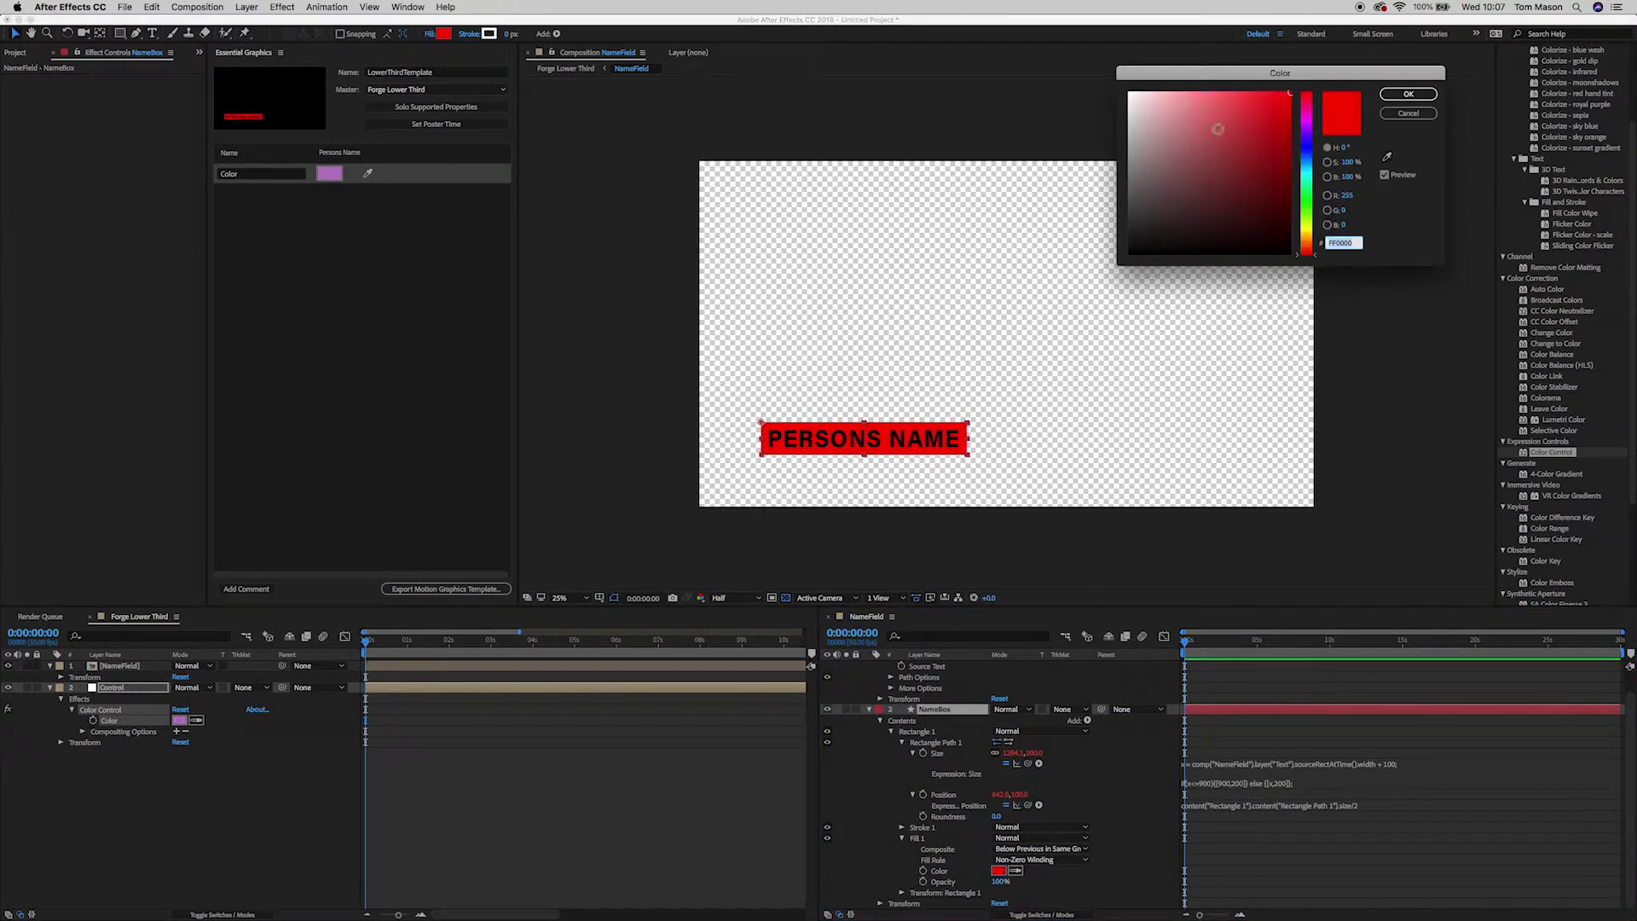
pyautogui.click(1218, 128)
pyautogui.click(1408, 94)
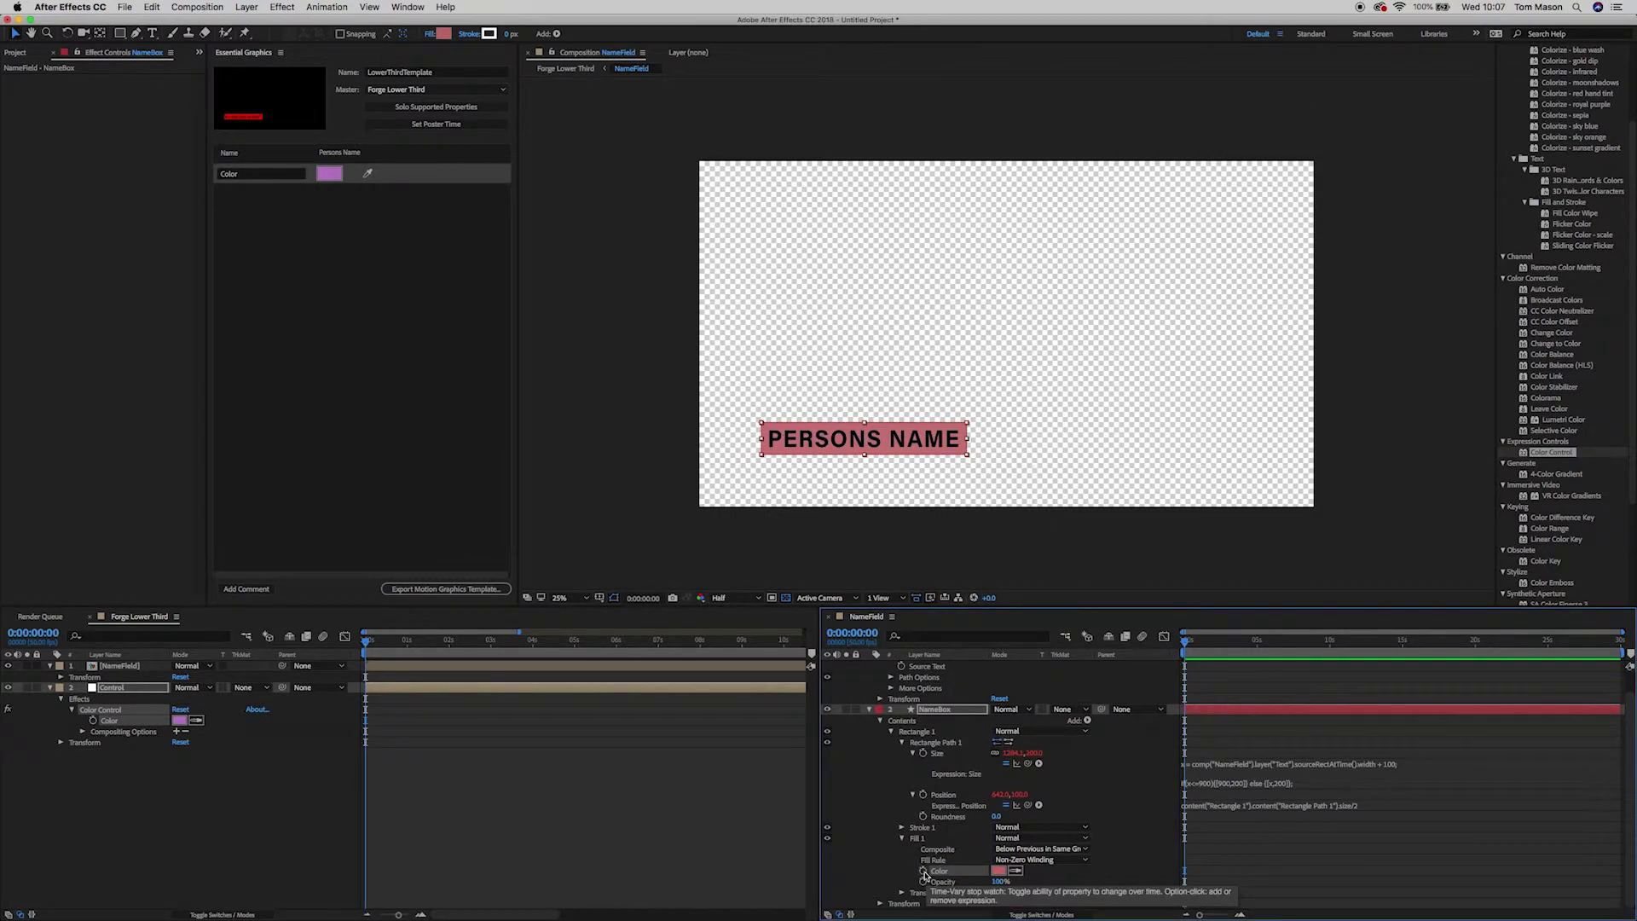
# Step: Link the NameBox Fill 1 Color by expression to the Control layer's Color Control colour
pyautogui.keyDown('alt'); pyautogui.click(923, 872); pyautogui.keyUp('alt')
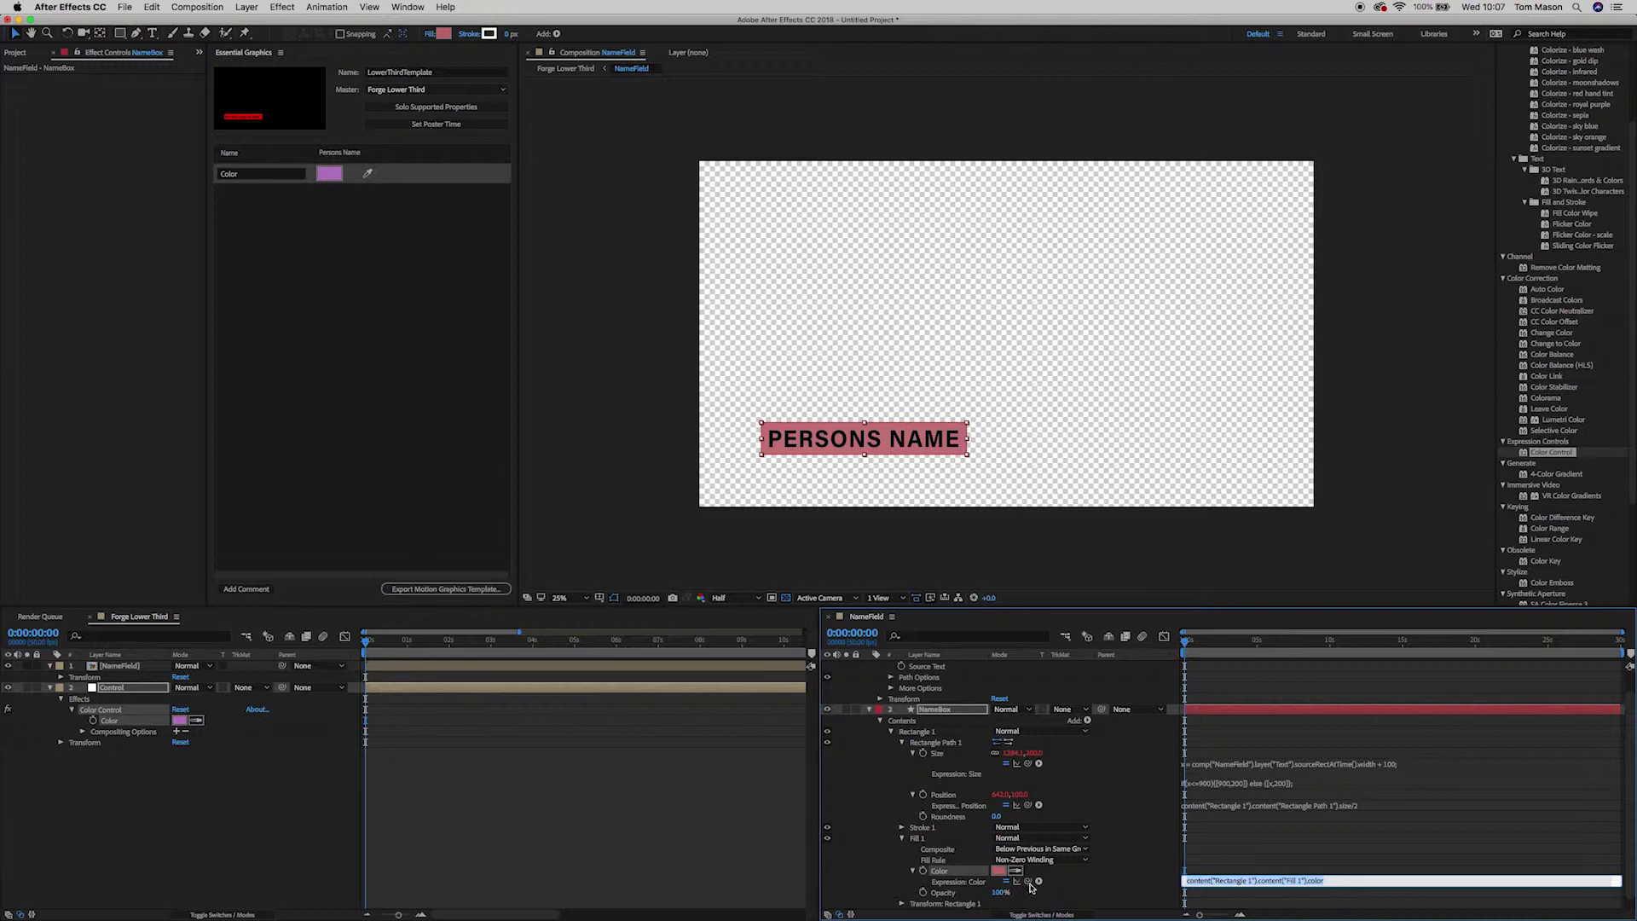
pyautogui.moveTo(1028, 883); pyautogui.dragTo(107, 725)
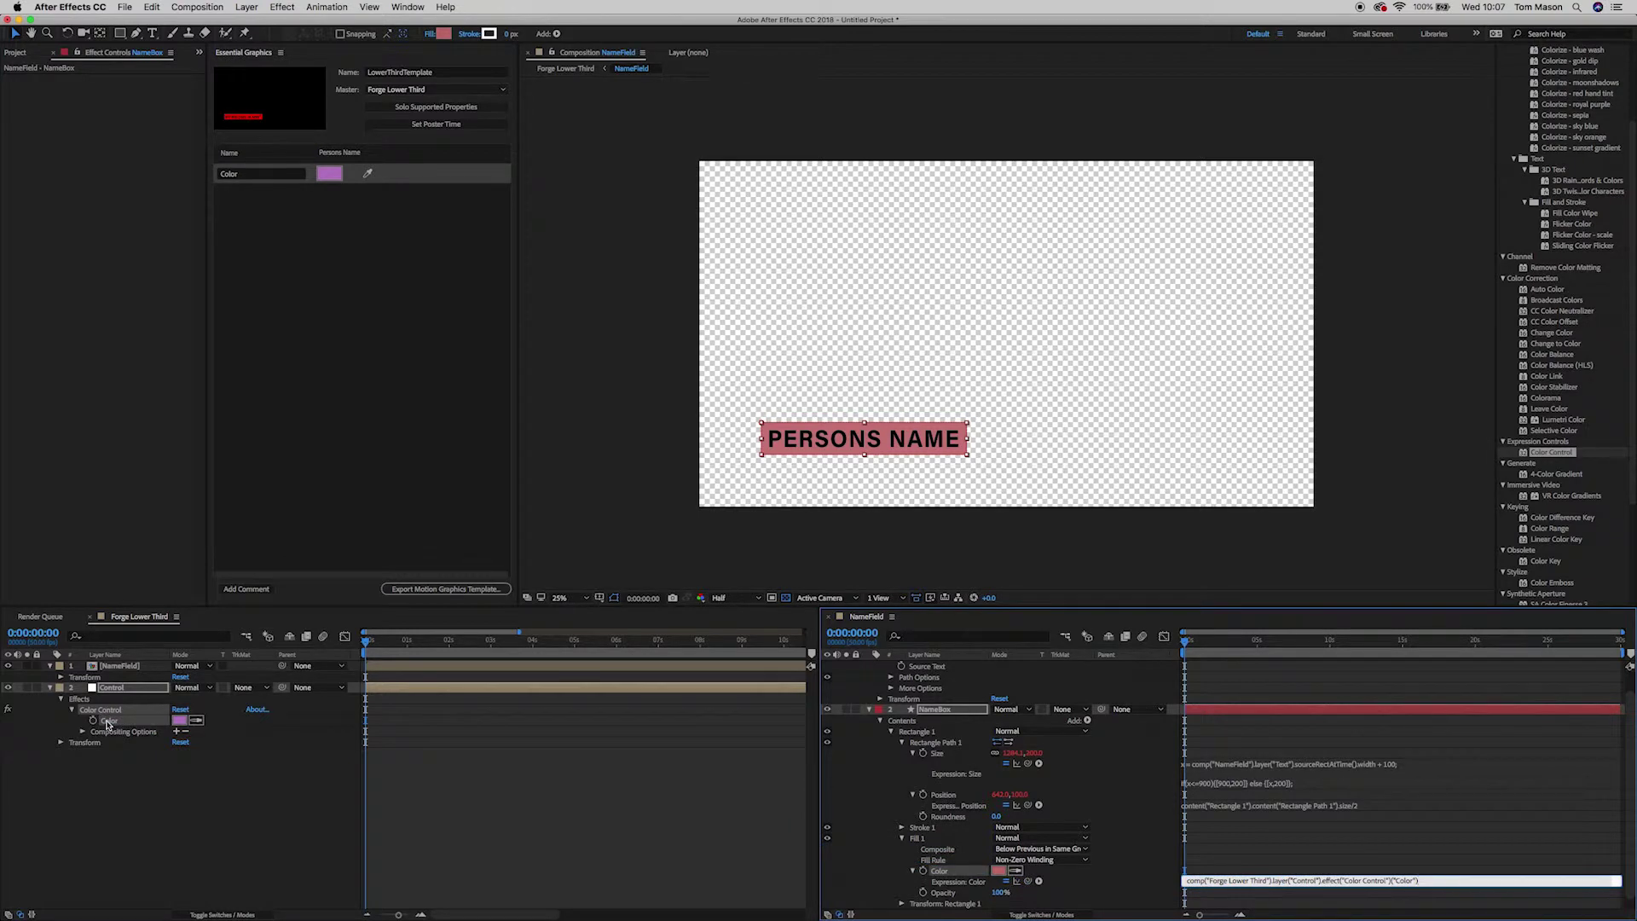
pyautogui.click(545, 831)
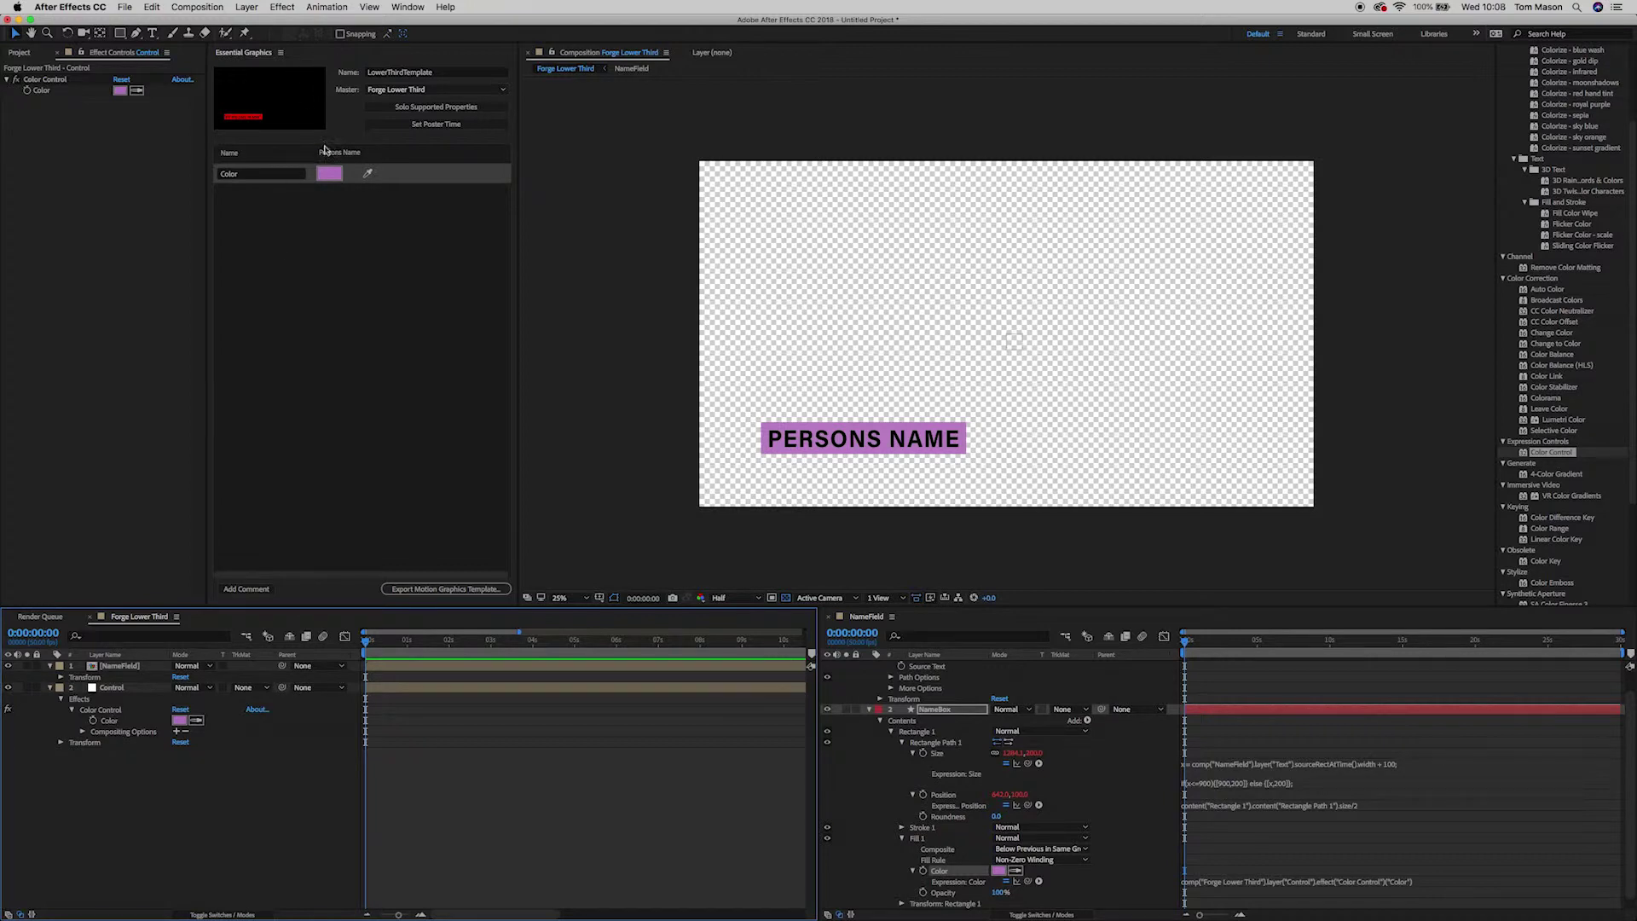
# Step: Try a dark purple and then a bright purple for the template Color
pyautogui.click(330, 174)
pyautogui.click(1207, 171)
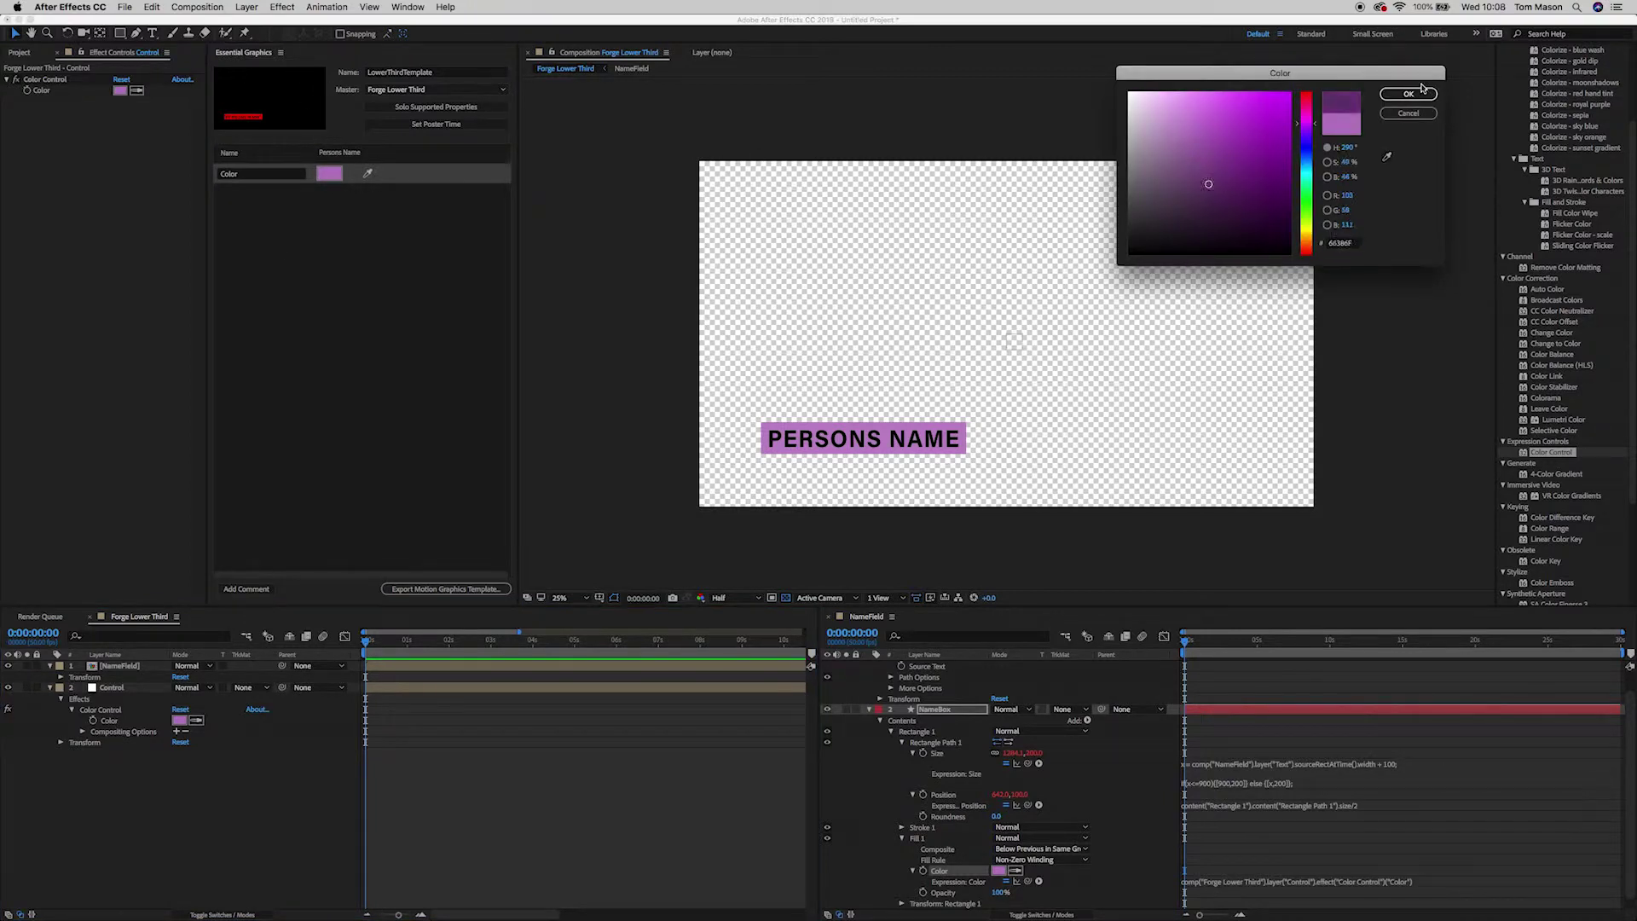
pyautogui.click(1409, 94)
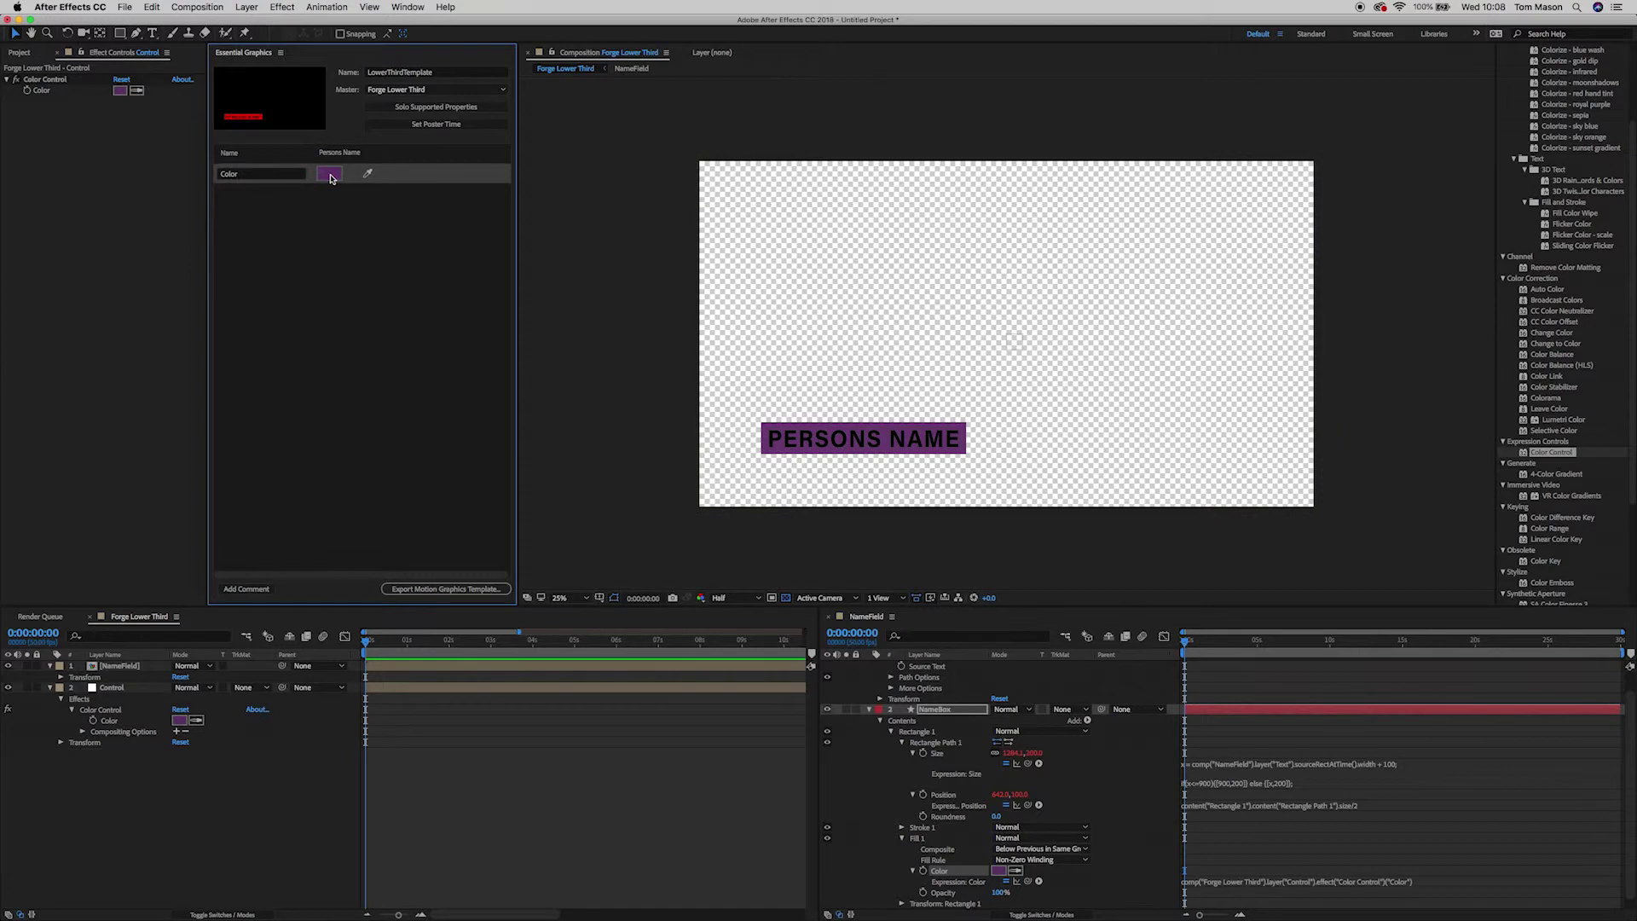
pyautogui.click(329, 174)
pyautogui.moveTo(1256, 139); pyautogui.dragTo(1242, 106)
pyautogui.click(1421, 95)
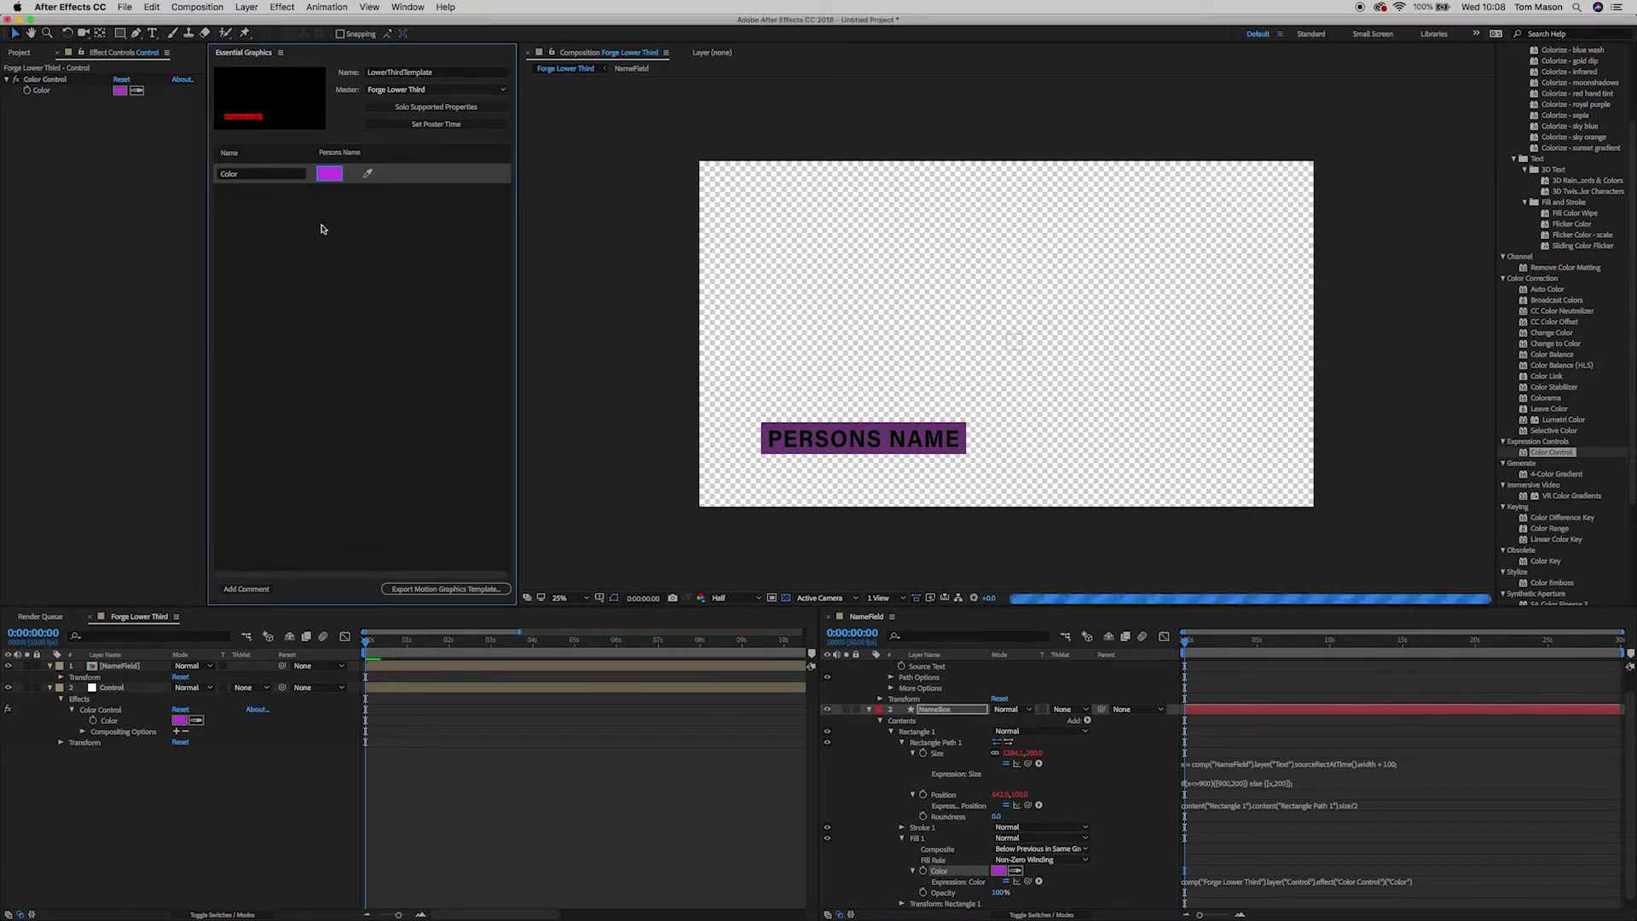
# Step: Set the template Color to dark green and add Fill 1 Color to Essential Graphics
pyautogui.click(328, 172)
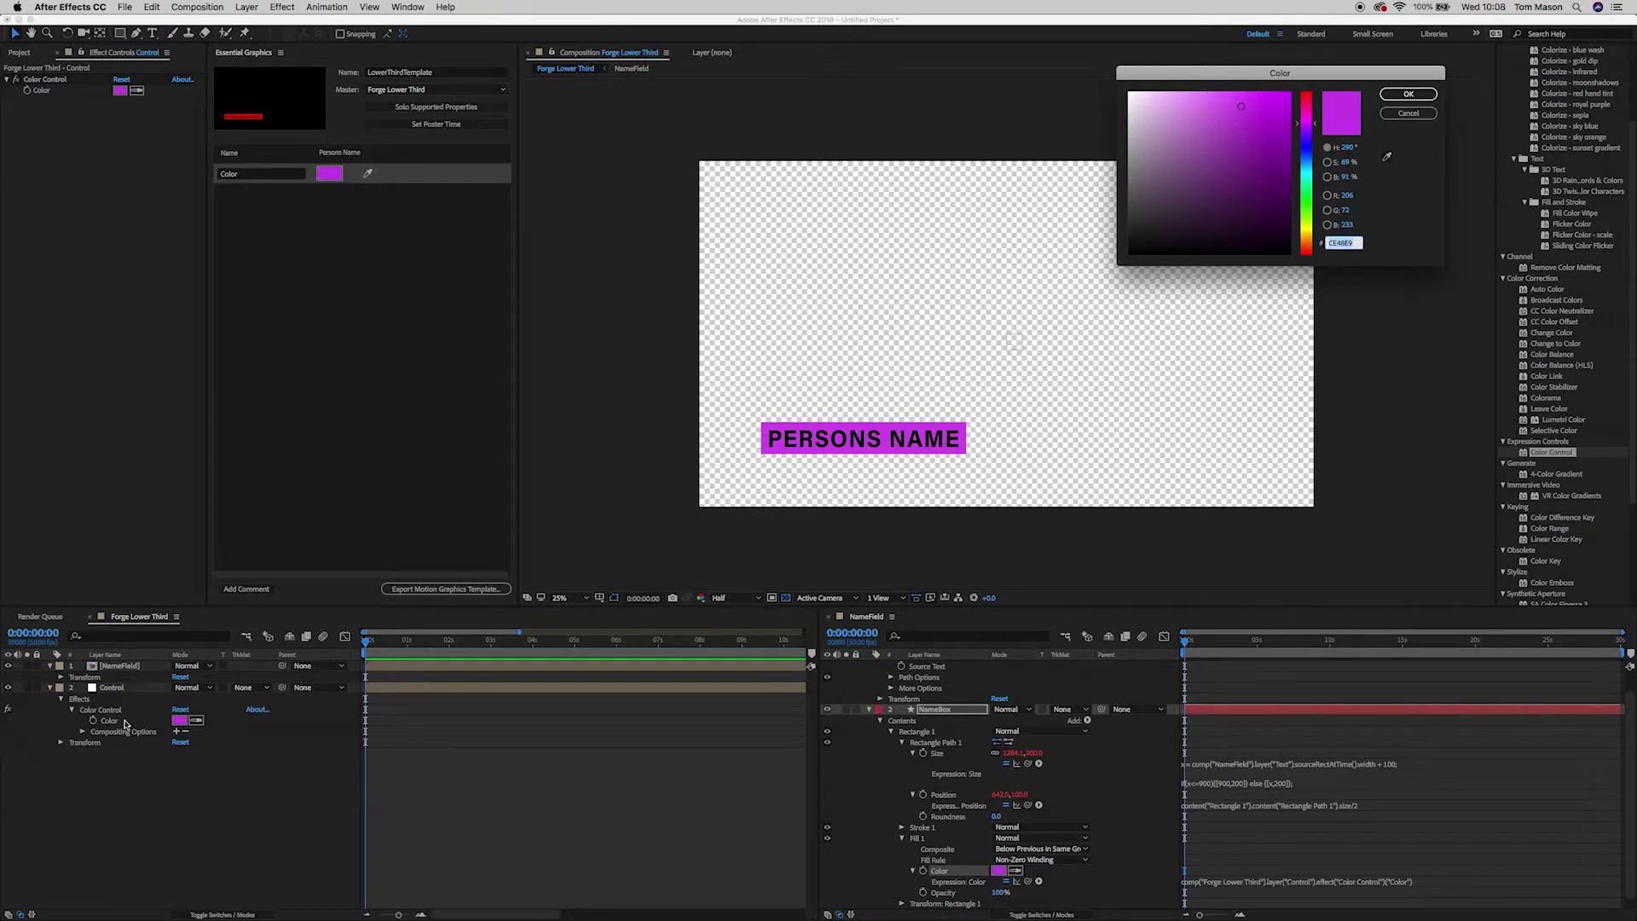
pyautogui.click(1305, 202)
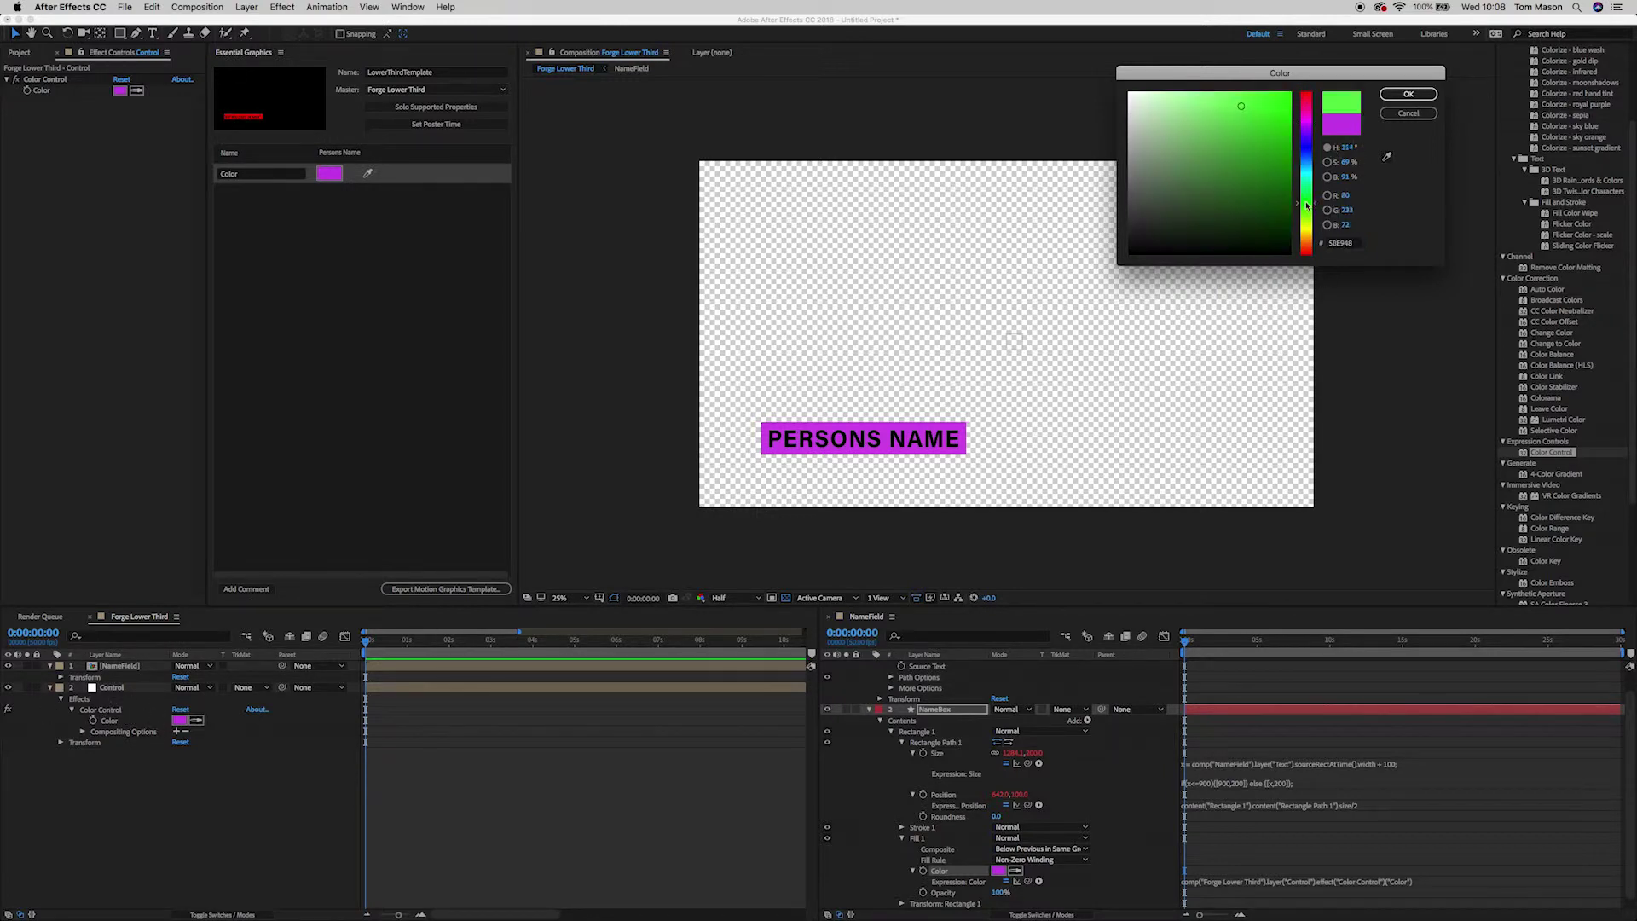
pyautogui.moveTo(1279, 137); pyautogui.dragTo(1233, 172)
pyautogui.click(1408, 93)
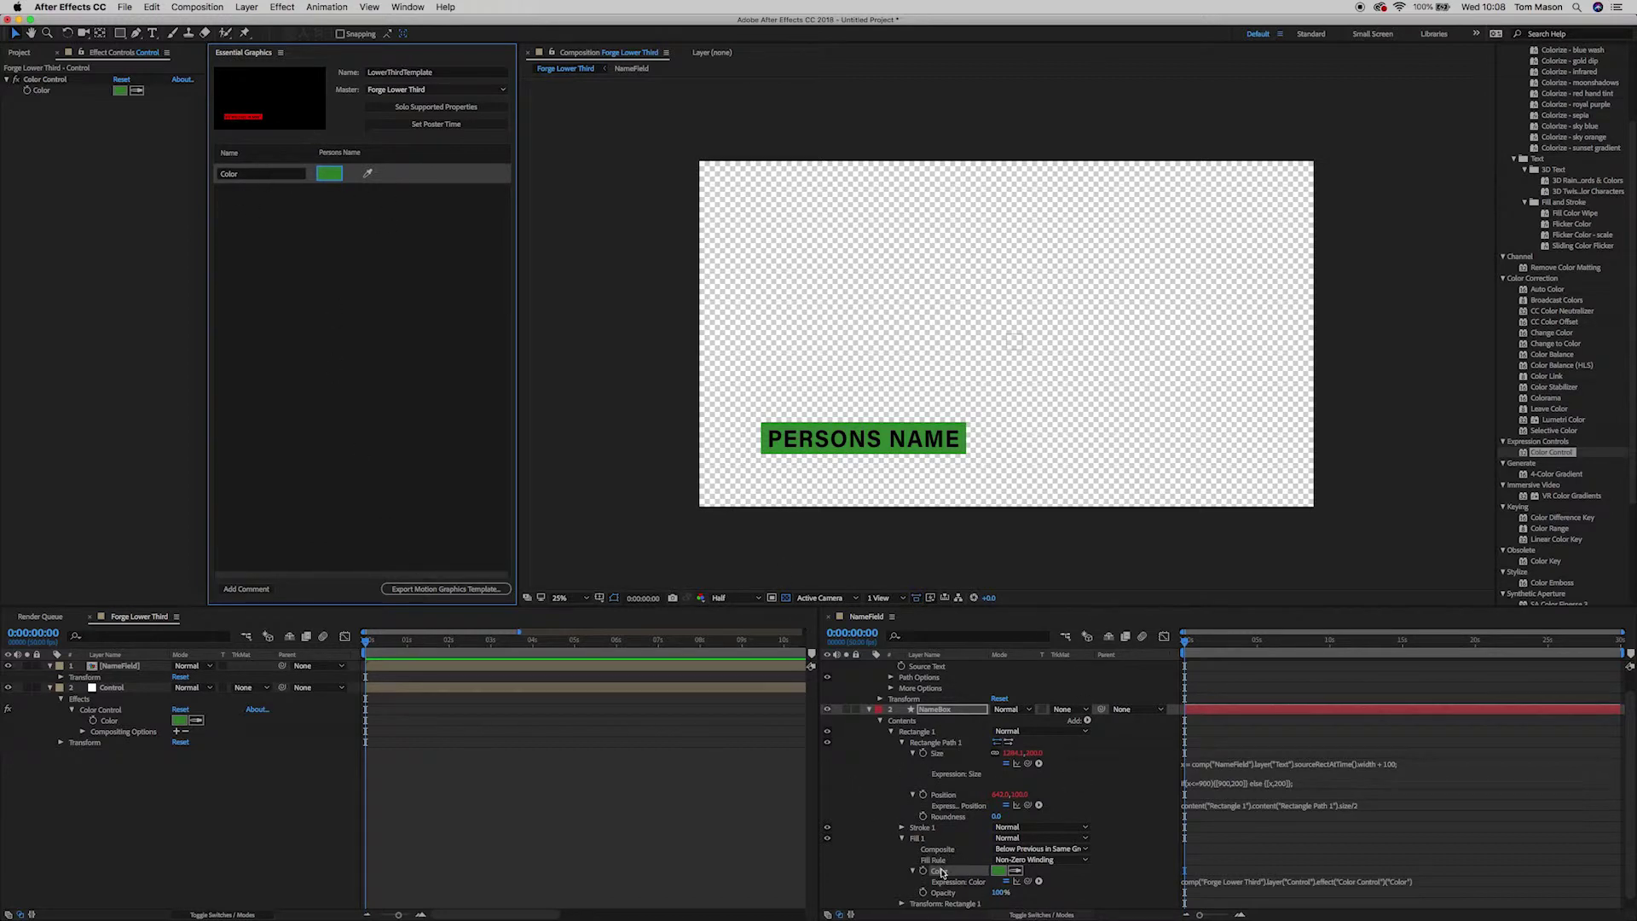
pyautogui.moveTo(932, 866); pyautogui.dragTo(263, 242)
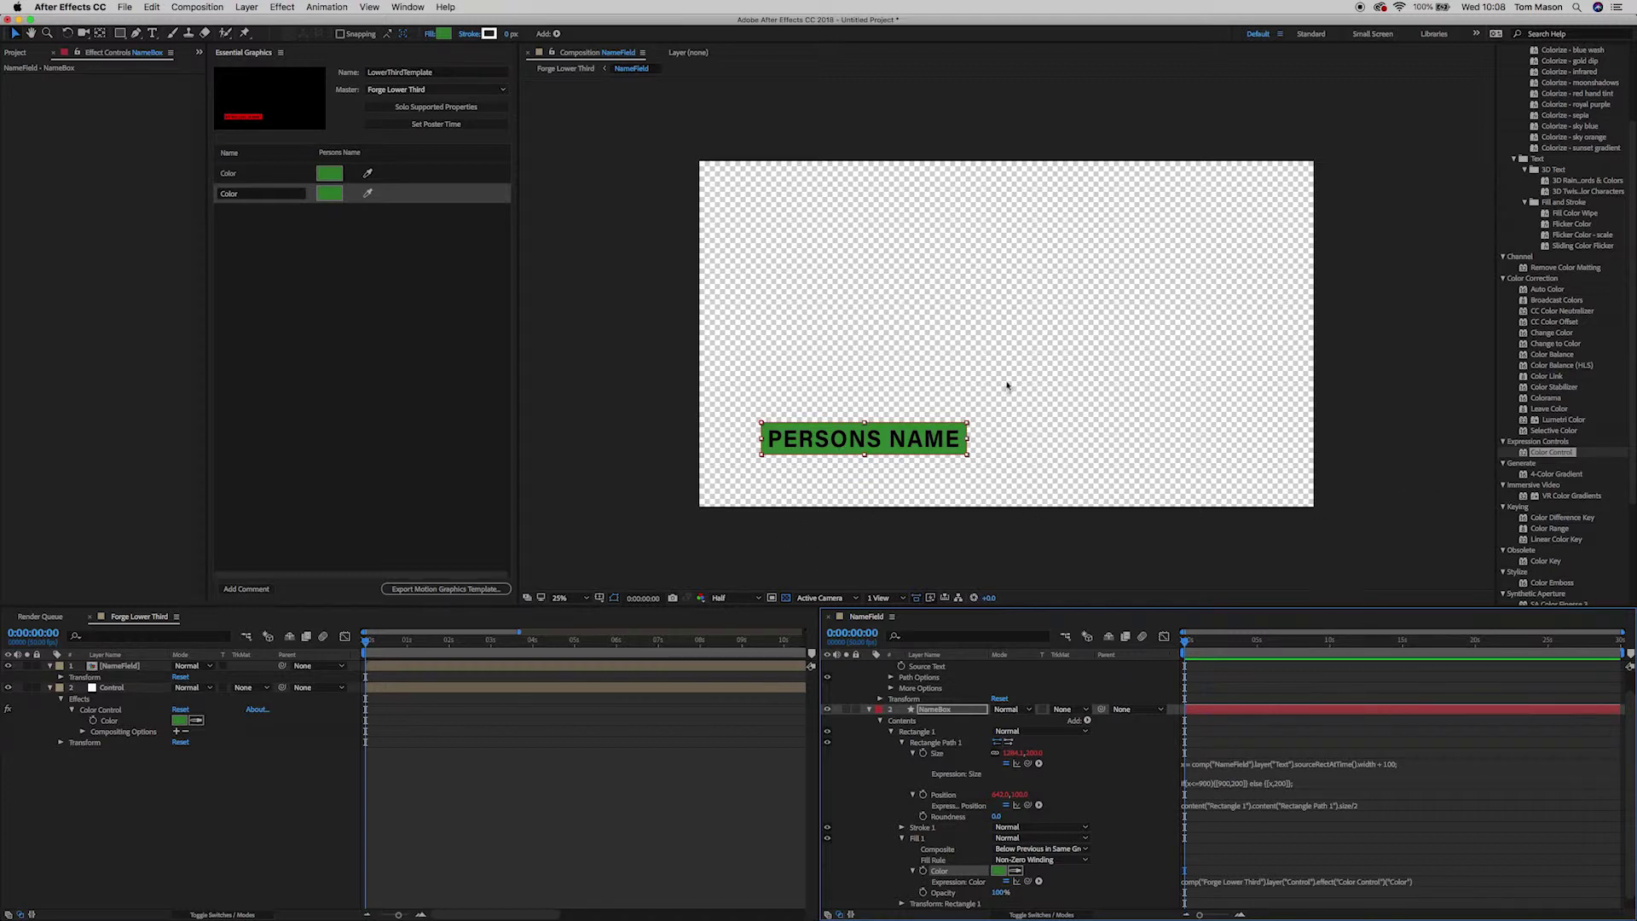
# Step: Delete the duplicate Color row and set the template Color to a lighter green
pyautogui.click(399, 201)
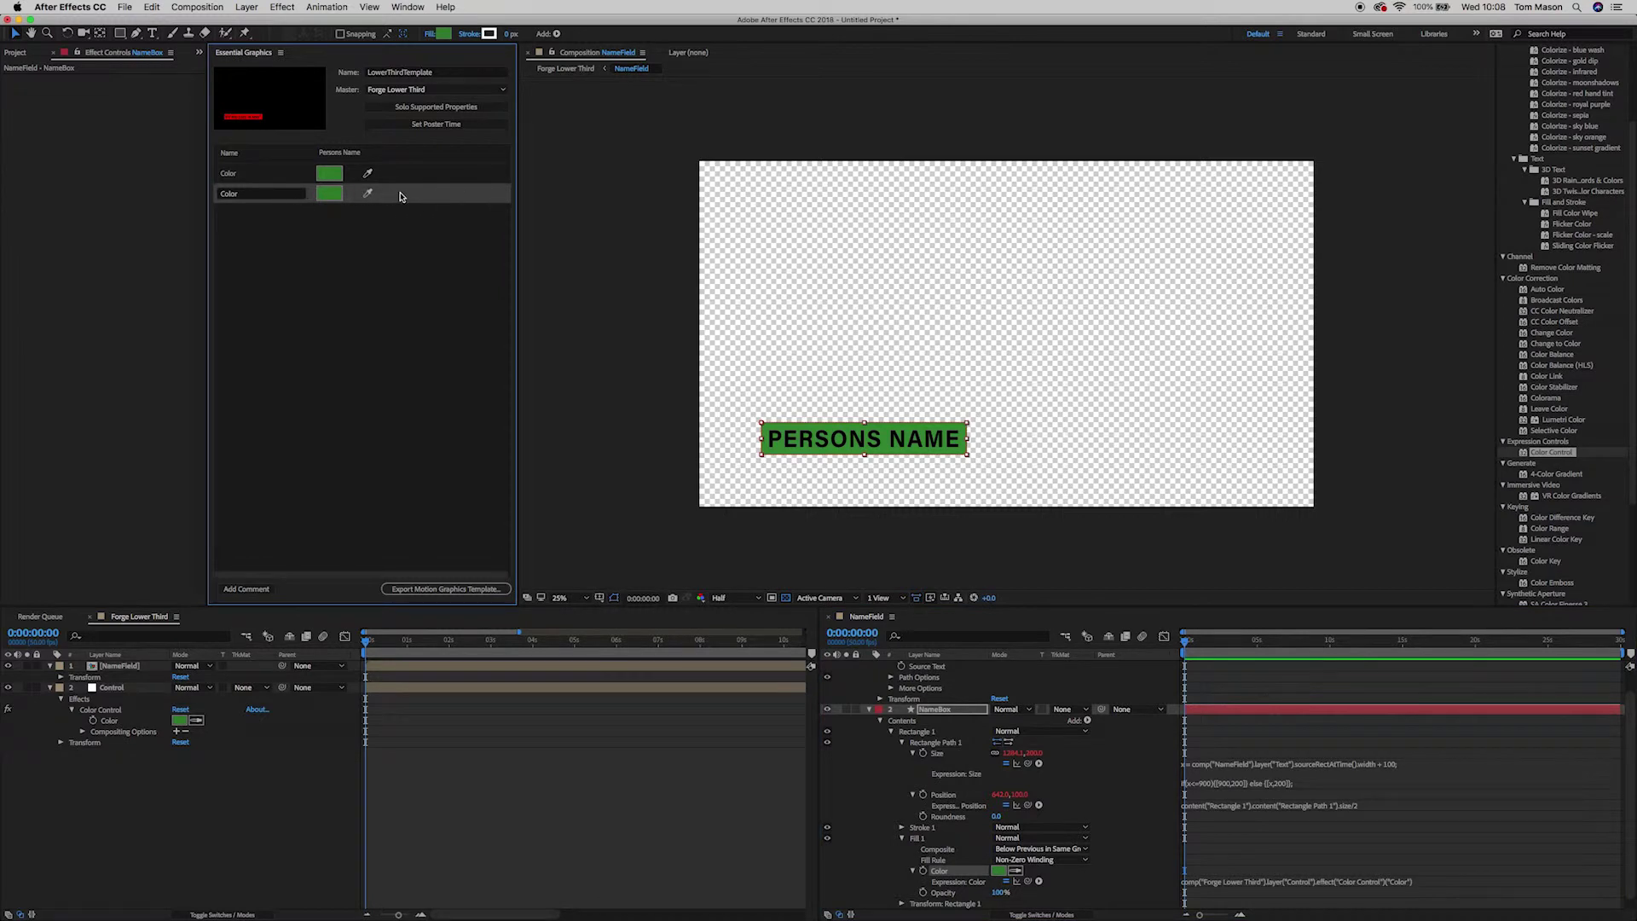
pyautogui.press('Delete')
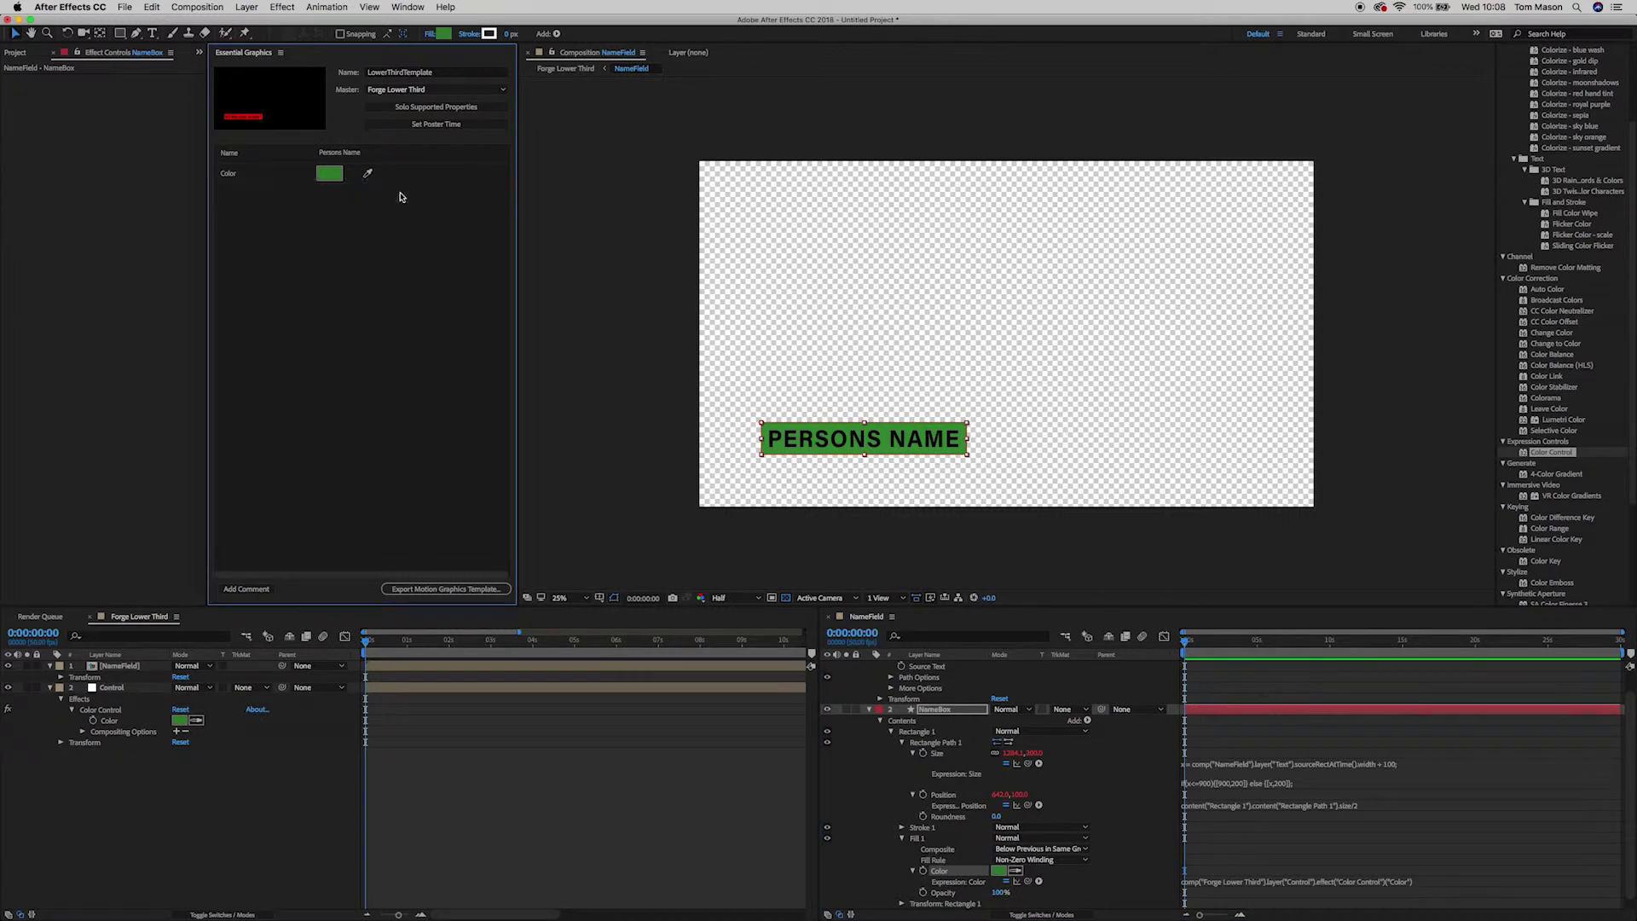
pyautogui.click(324, 177)
pyautogui.moveTo(1231, 206); pyautogui.dragTo(1163, 112)
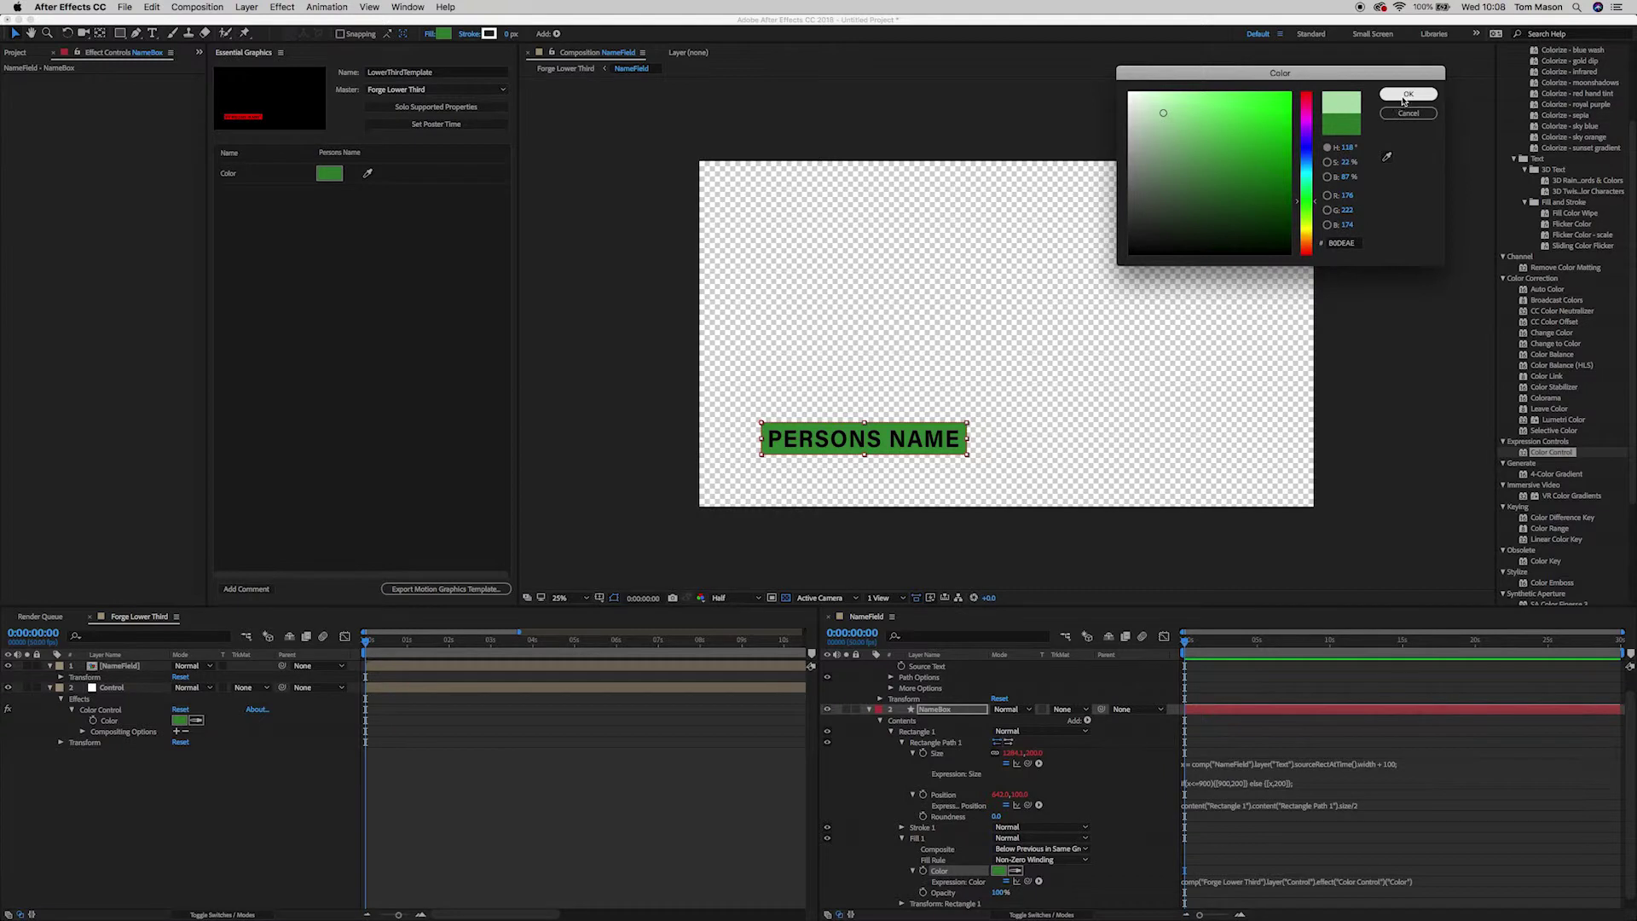
pyautogui.click(1405, 96)
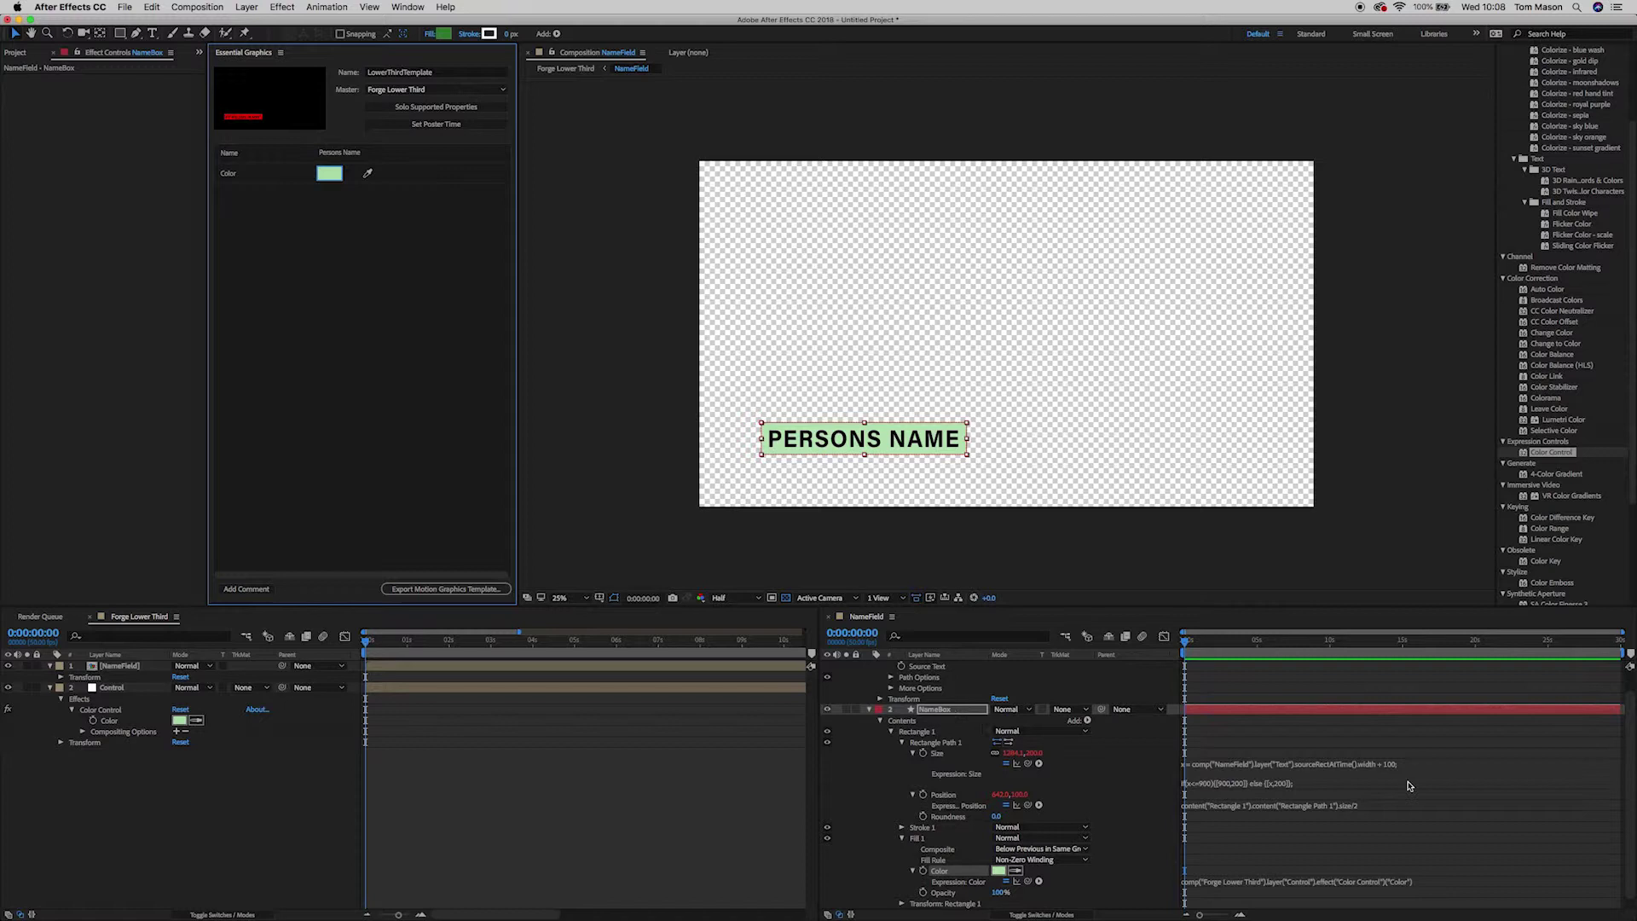
# Step: Dock the NameField timeline alongside the main timeline in the left panel group
pyautogui.scroll(2, 987, 763)
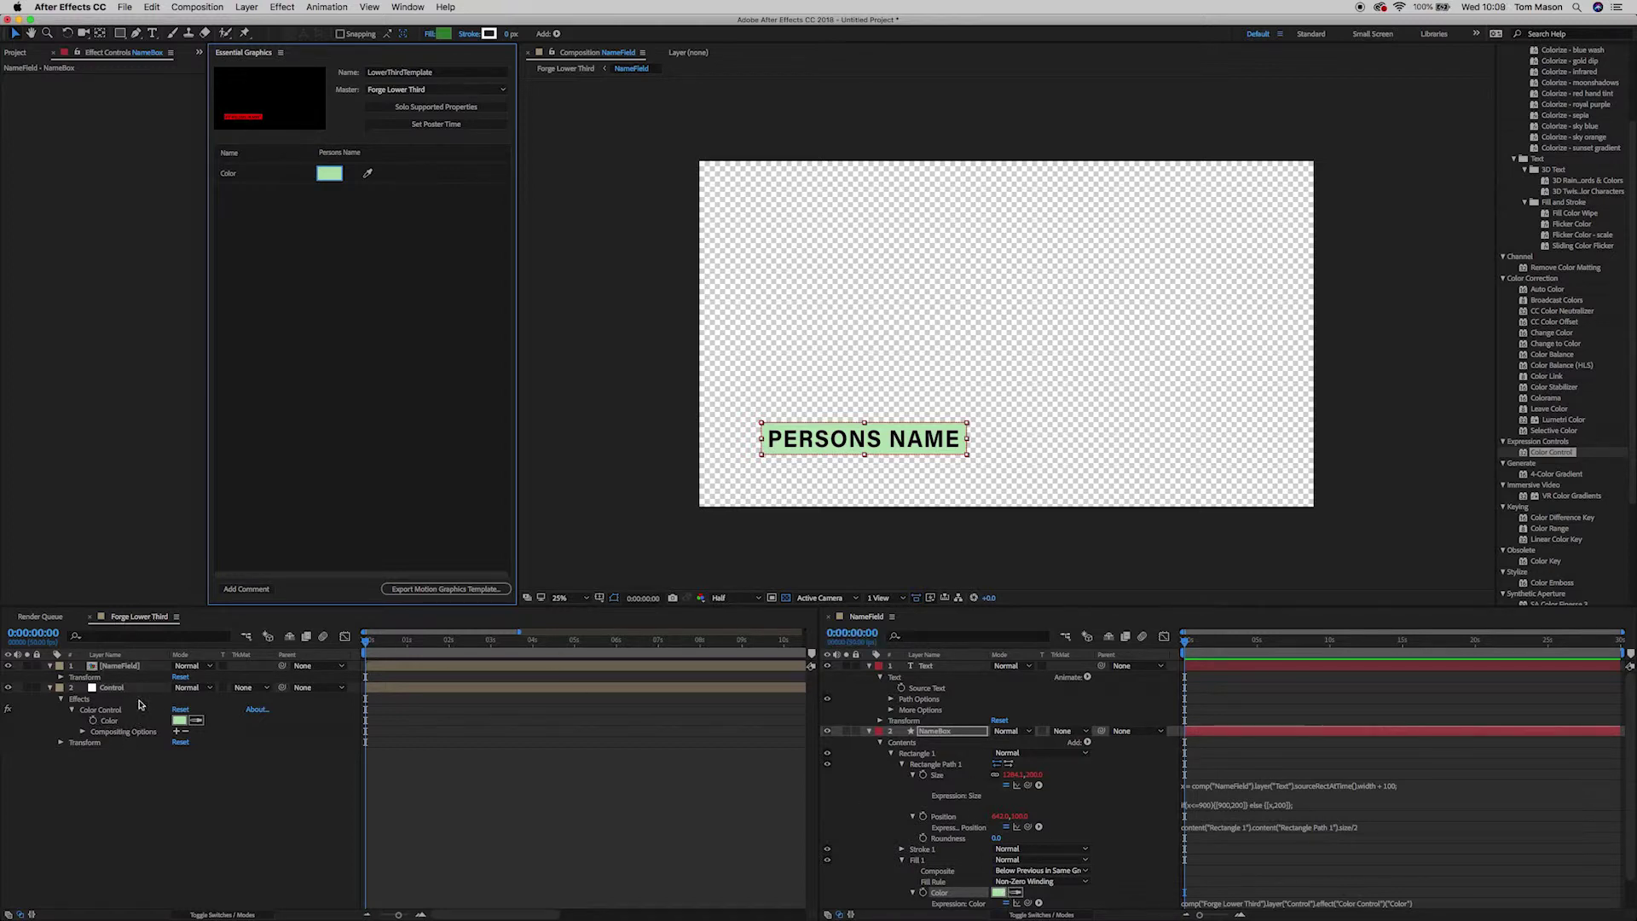
pyautogui.moveTo(1387, 903); pyautogui.dragTo(1418, 903)
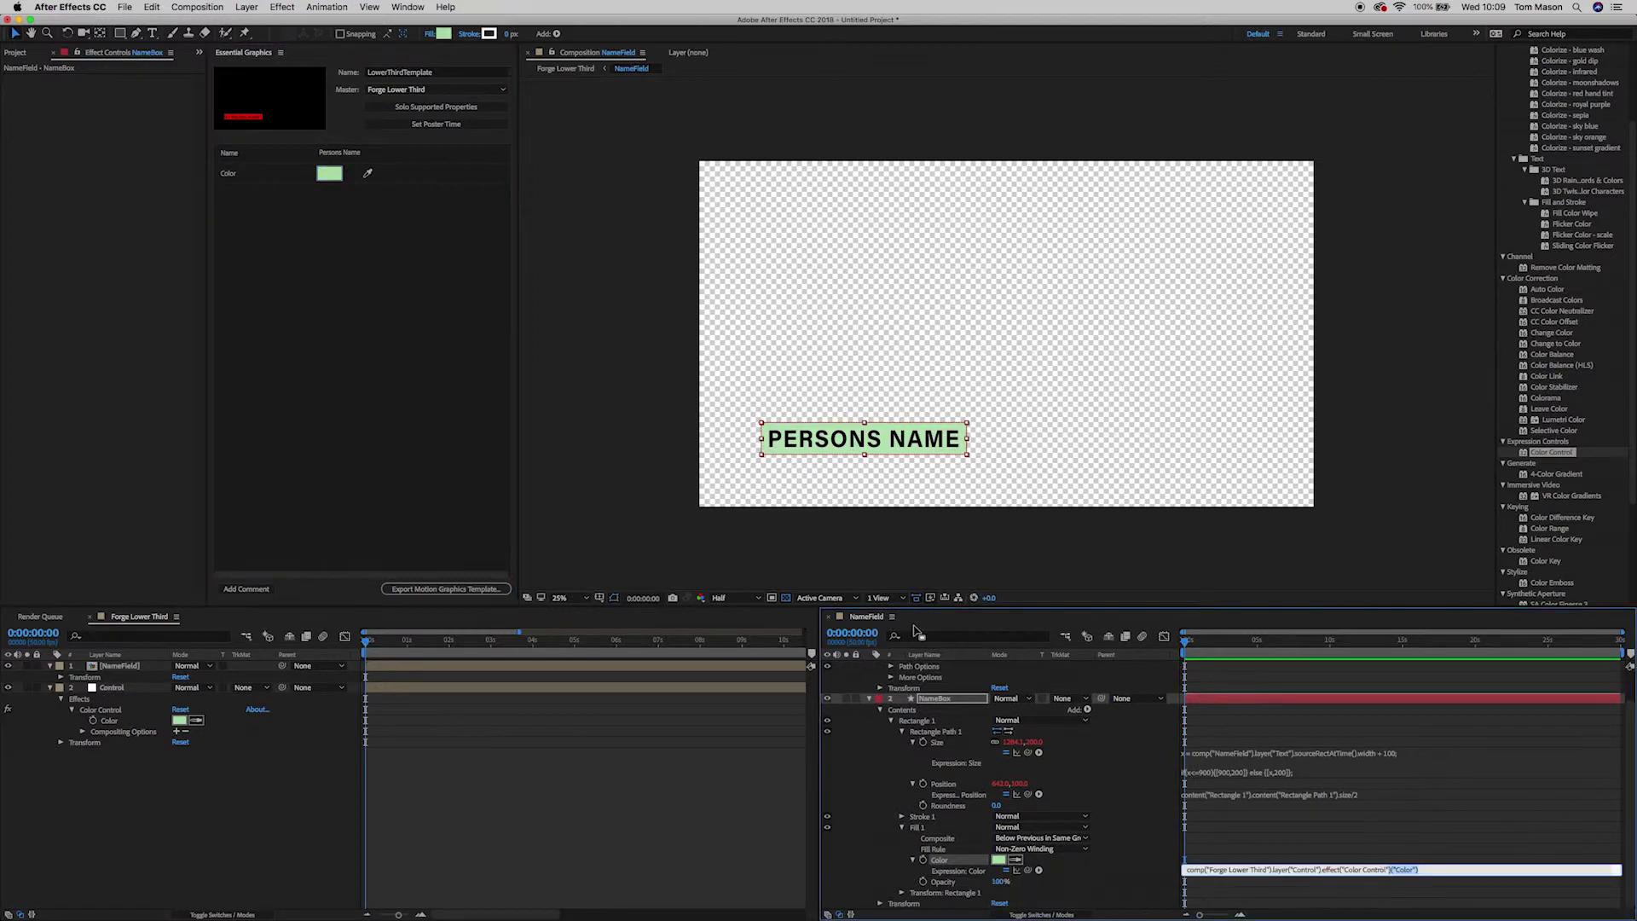
pyautogui.moveTo(894, 628); pyautogui.dragTo(379, 629)
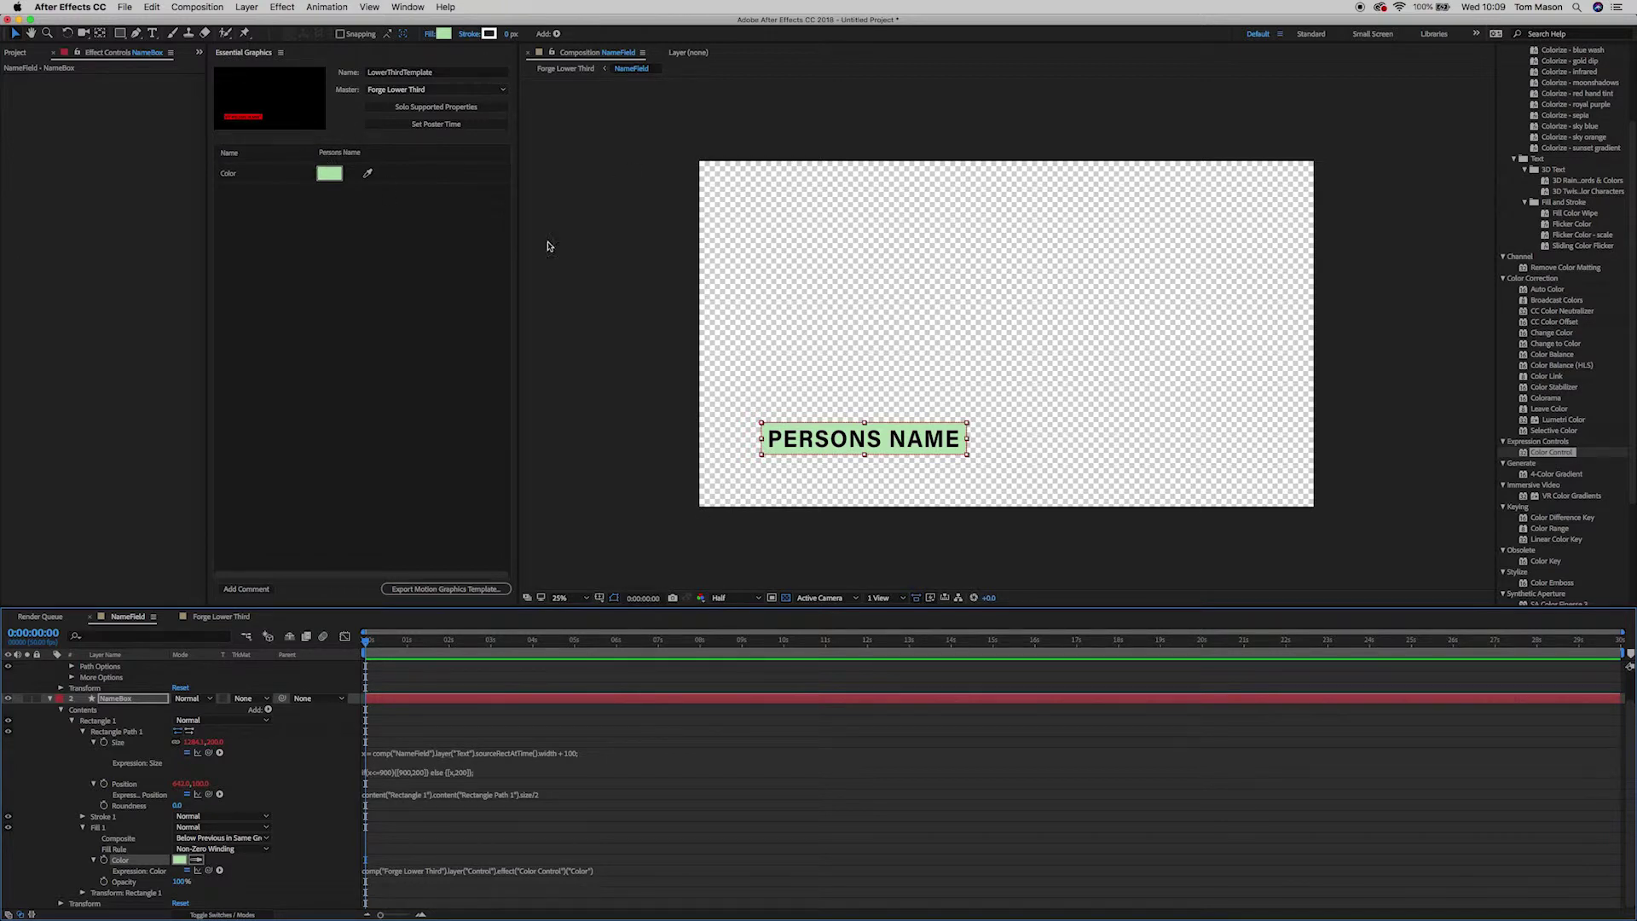
# Step: Set the template Color to medium green 75bb73 and collapse the NameBox and Text layers
pyautogui.click(329, 174)
pyautogui.moveTo(1167, 122); pyautogui.dragTo(1185, 138)
pyautogui.click(1408, 94)
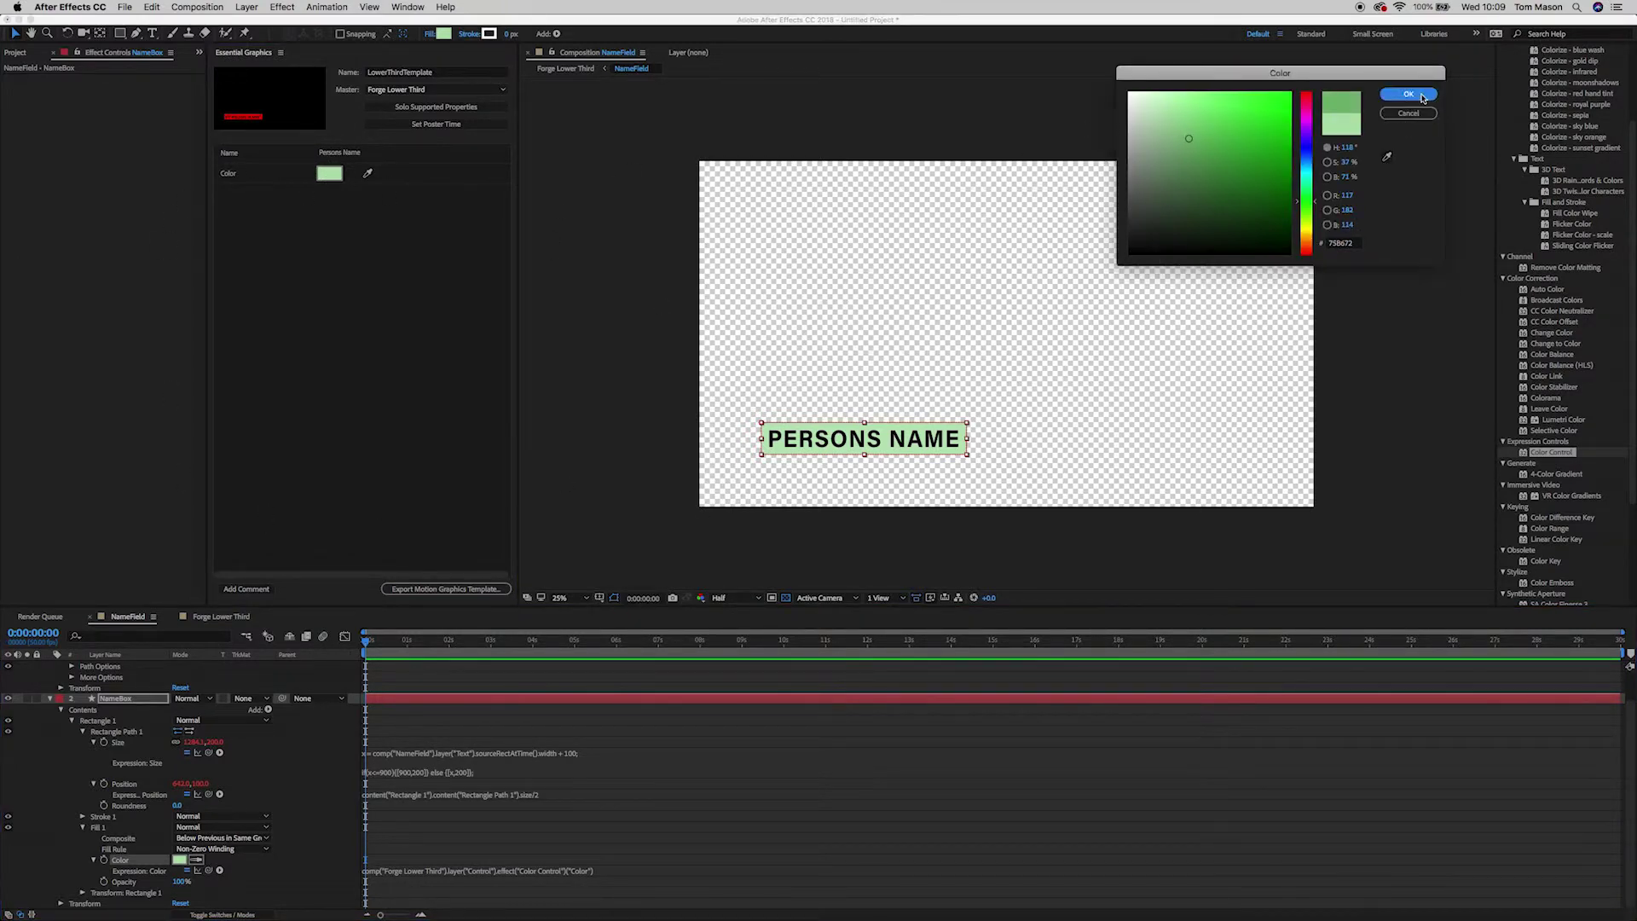
pyautogui.click(316, 174)
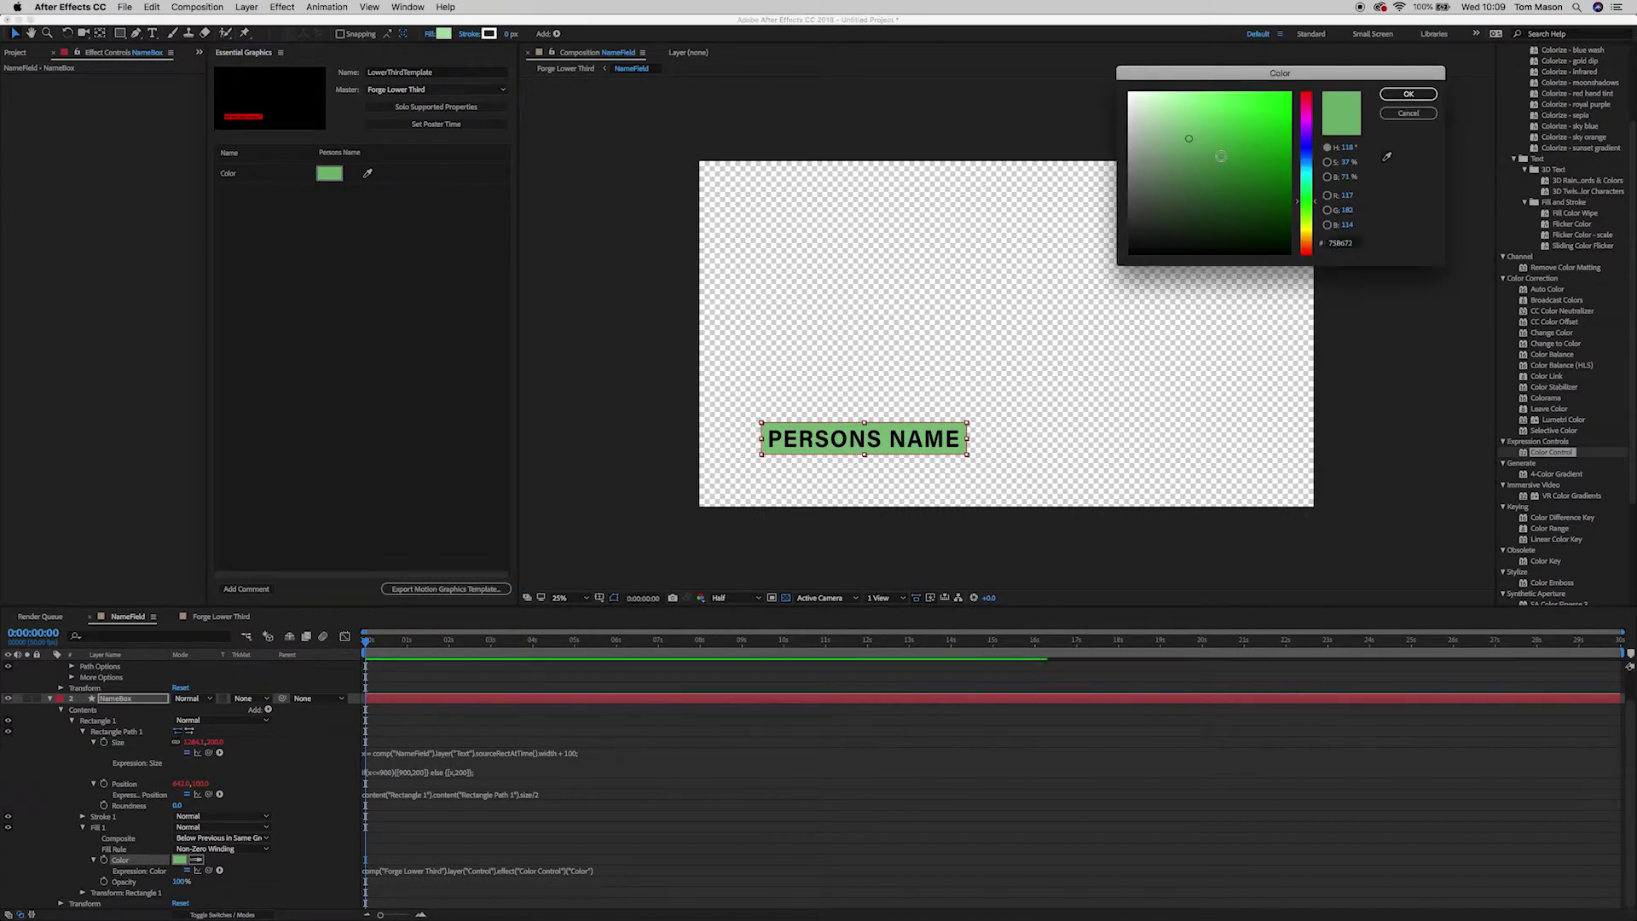
pyautogui.click(1406, 94)
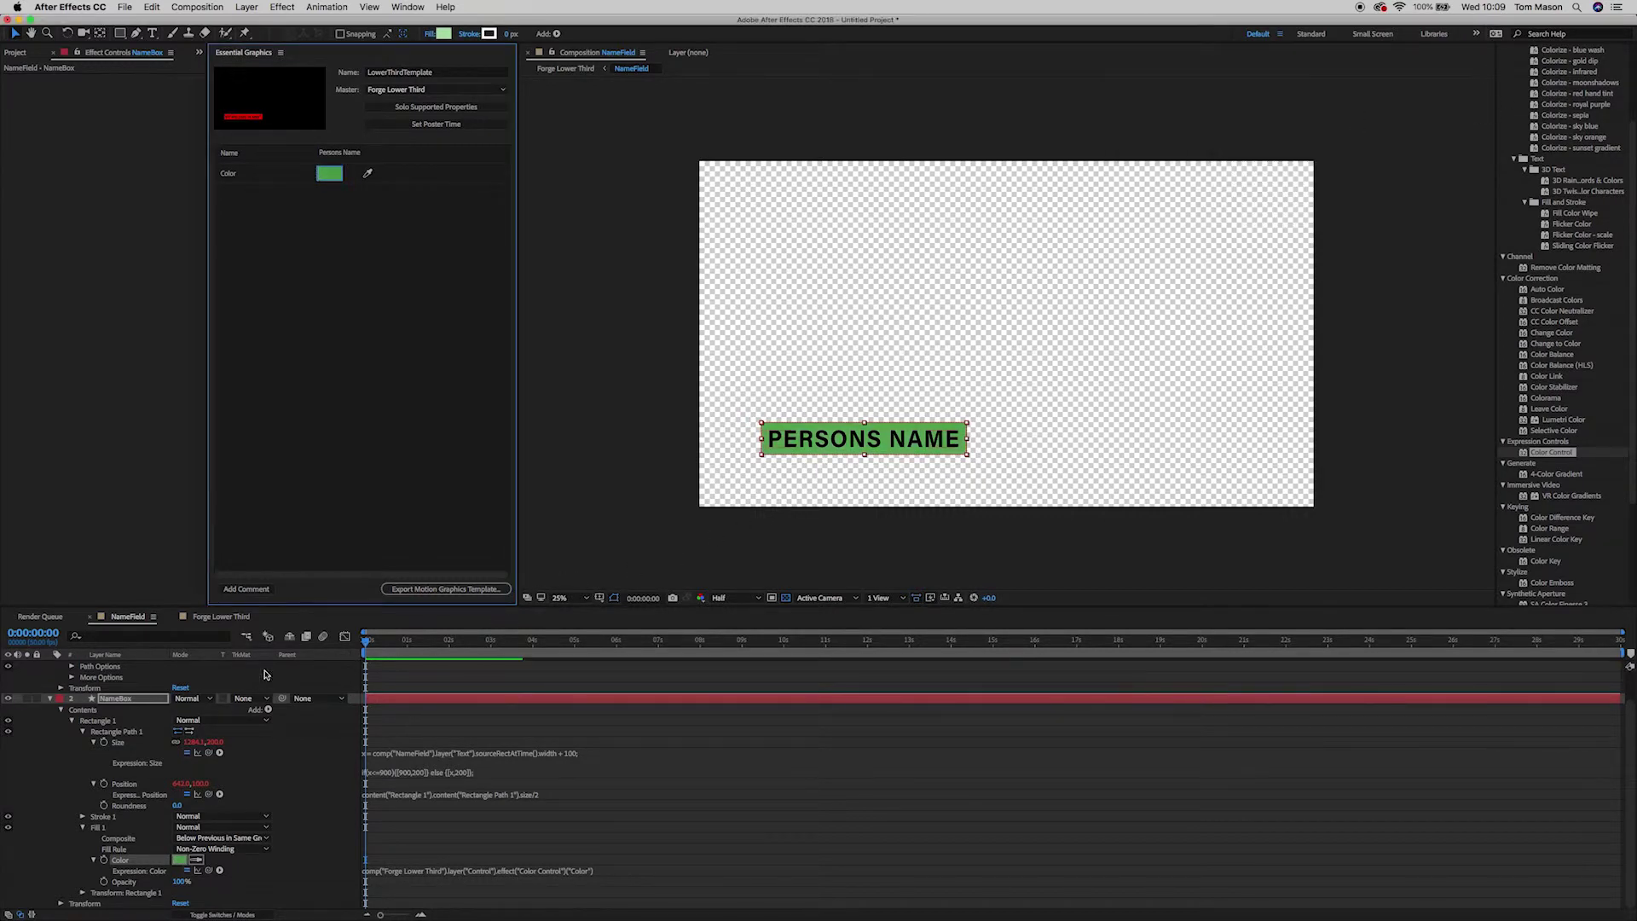
pyautogui.scroll(2, 151, 746)
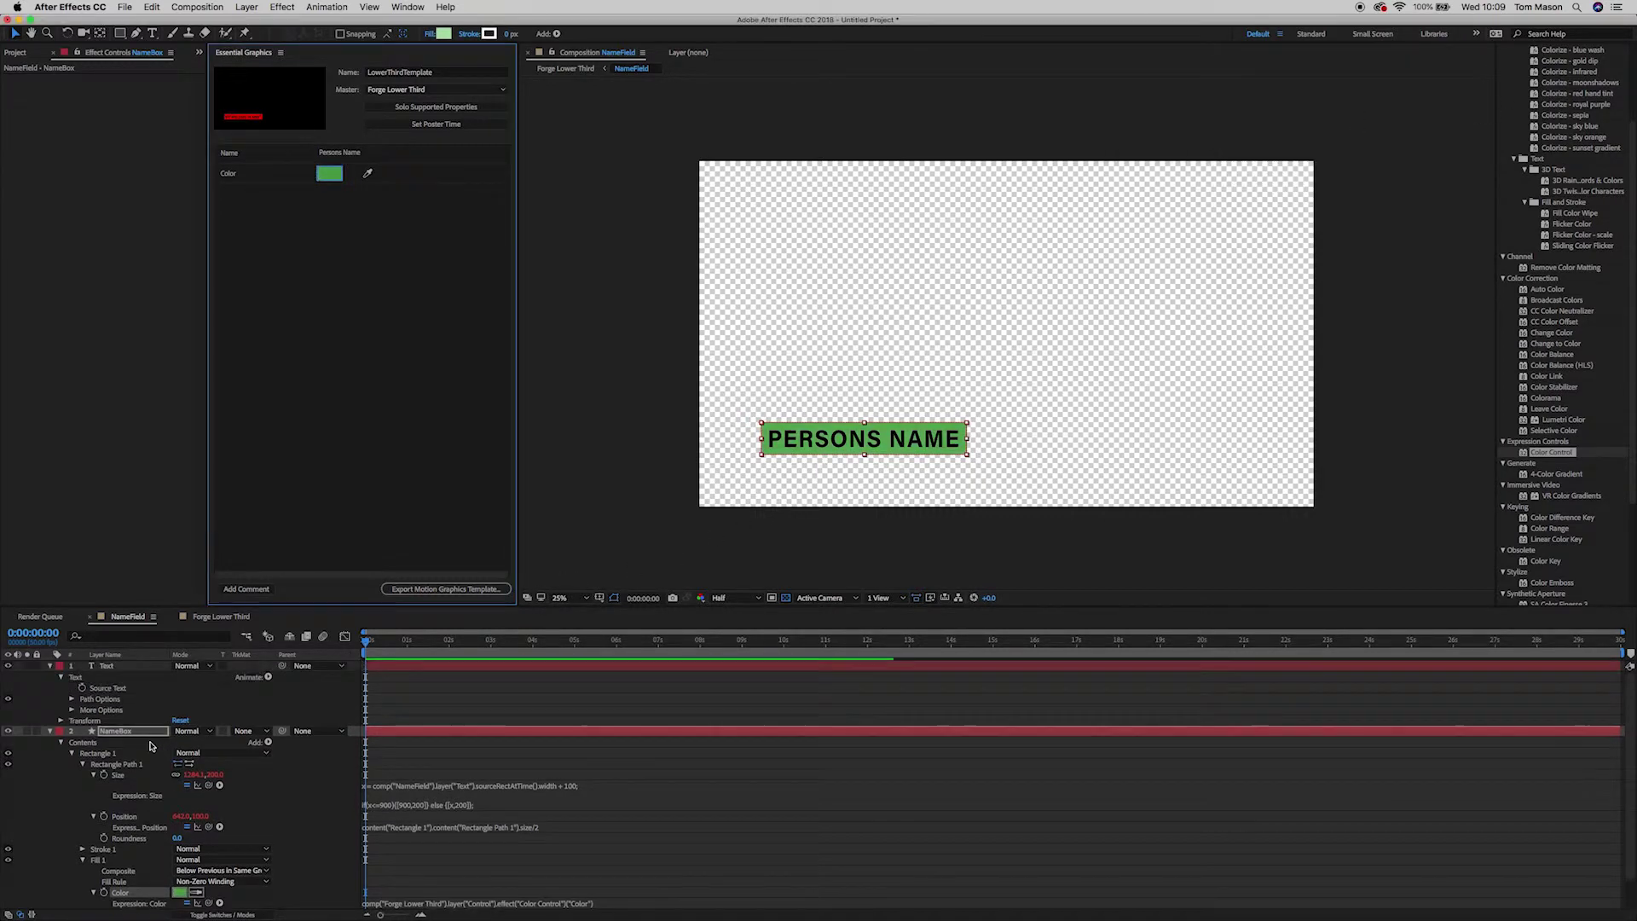
pyautogui.click(50, 730)
pyautogui.click(49, 666)
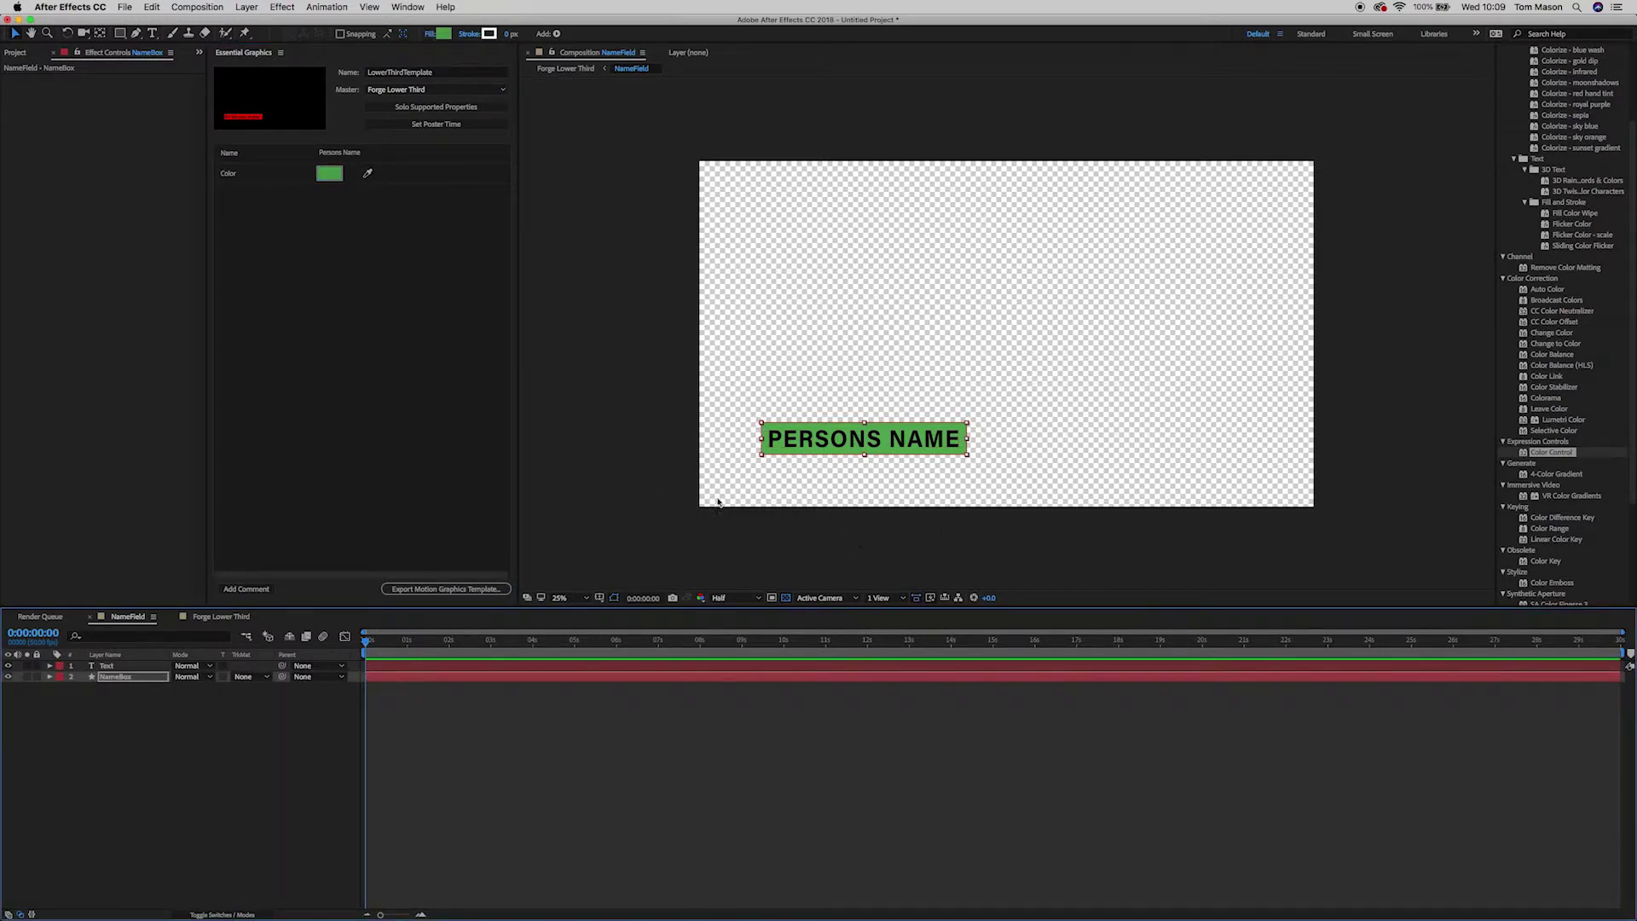
# Step: Duplicate the NameBox layer with Cmd+D to create NameBox 2
pyautogui.click(119, 713)
pyautogui.click(109, 678)
pyautogui.press('super+d')
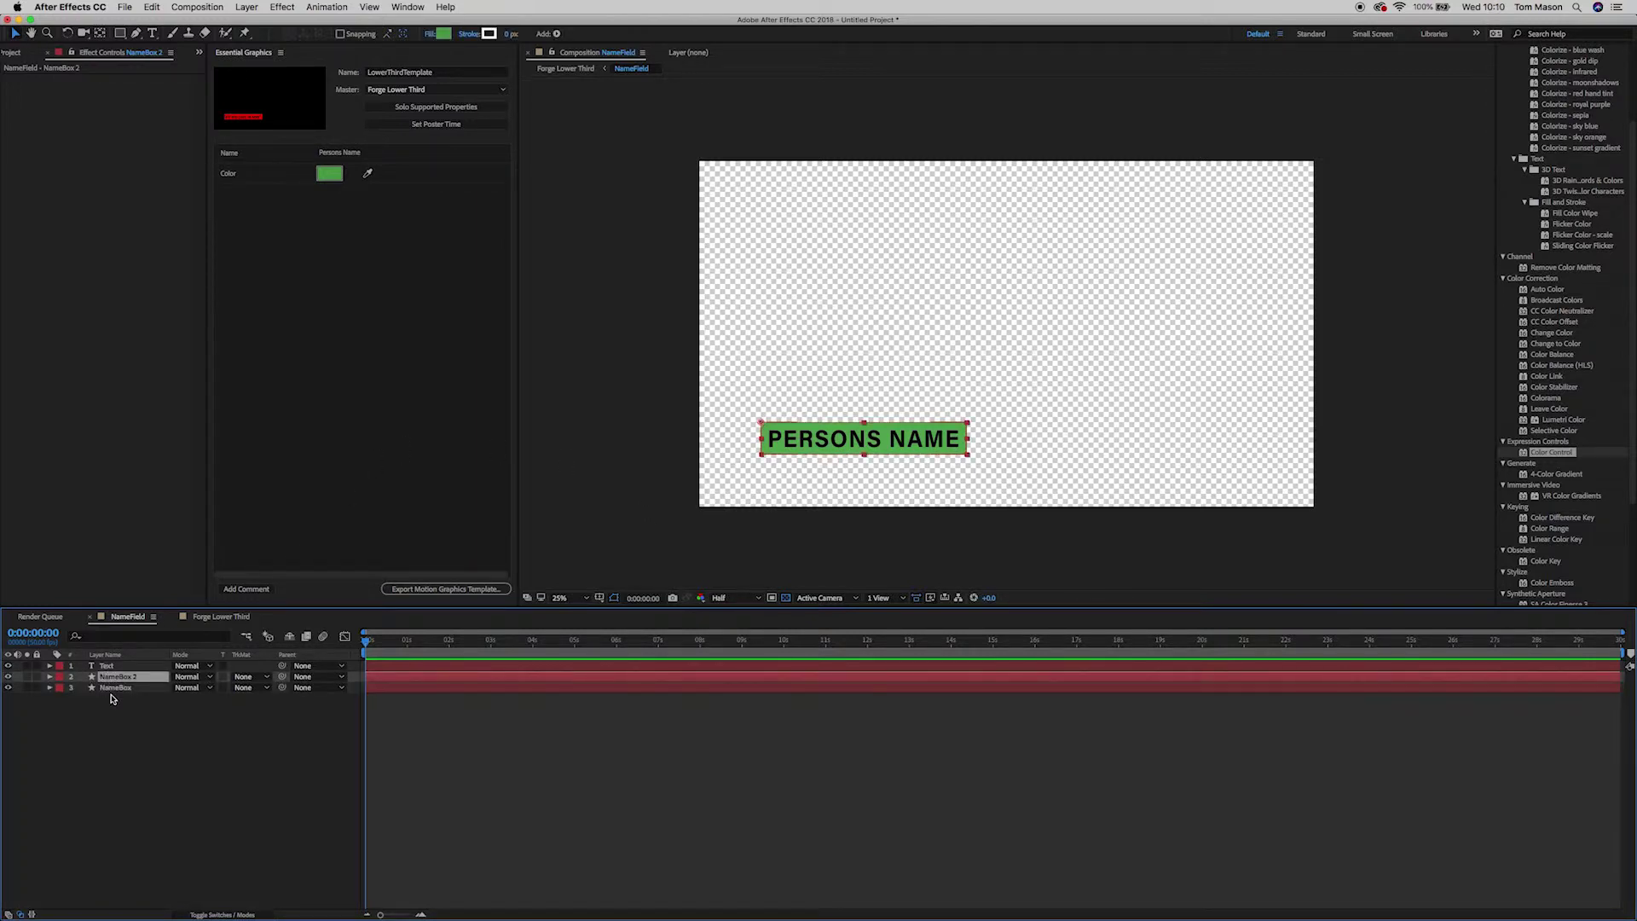
# Step: Give NameBox 2 no fill, hide the original NameBox, and adjust the stroke width
pyautogui.click(51, 677)
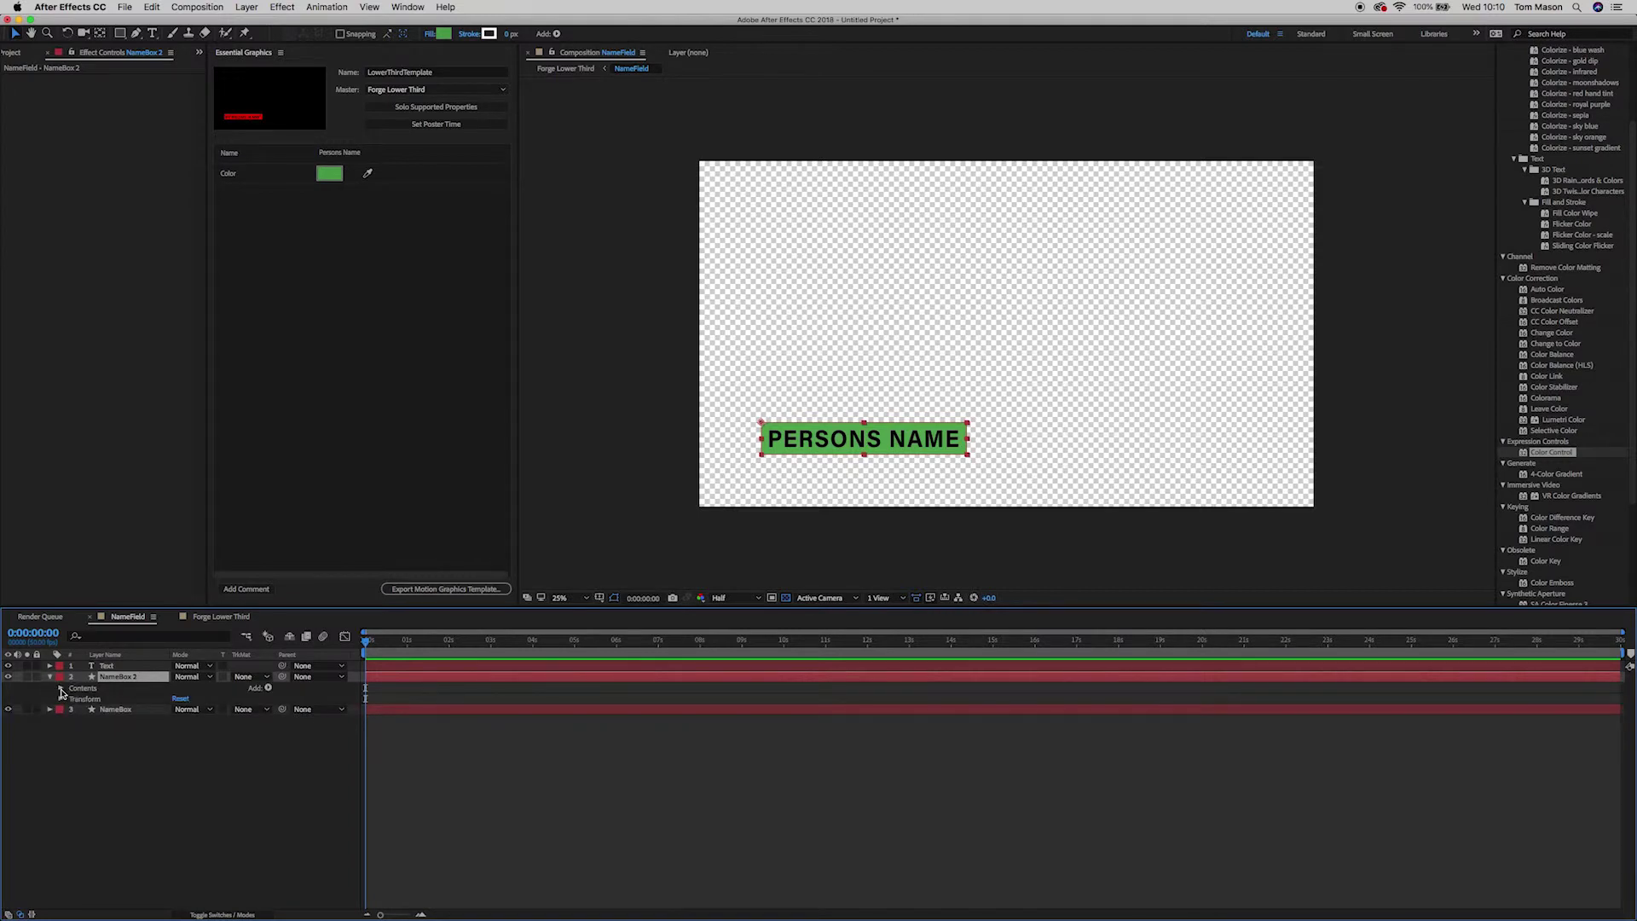
pyautogui.click(431, 34)
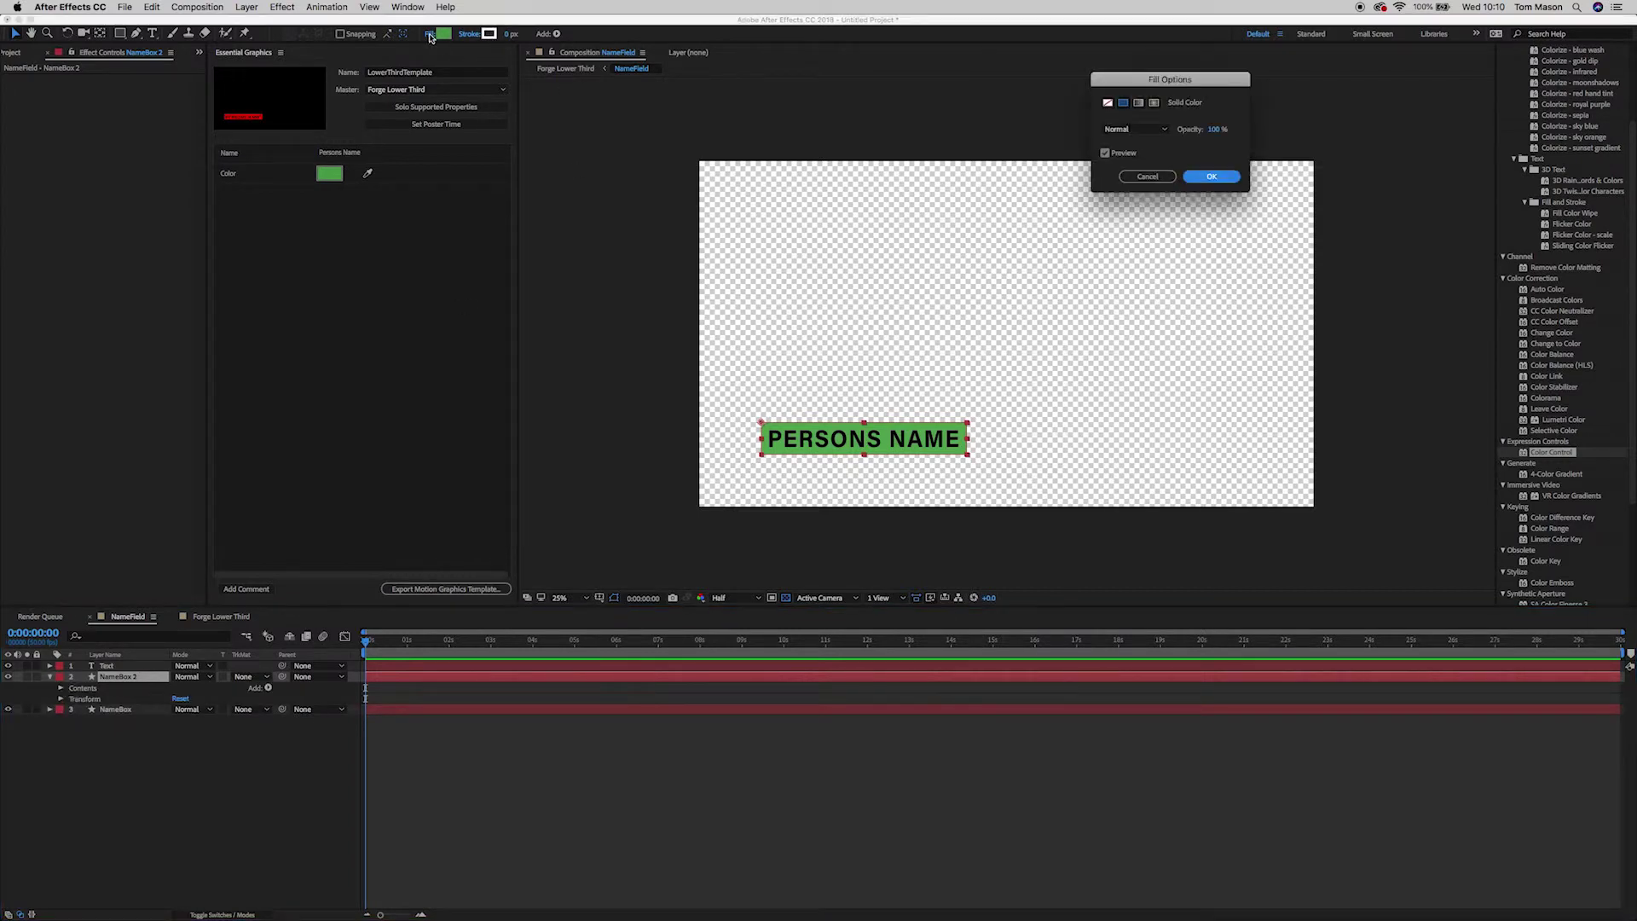
pyautogui.click(1108, 102)
pyautogui.click(1211, 176)
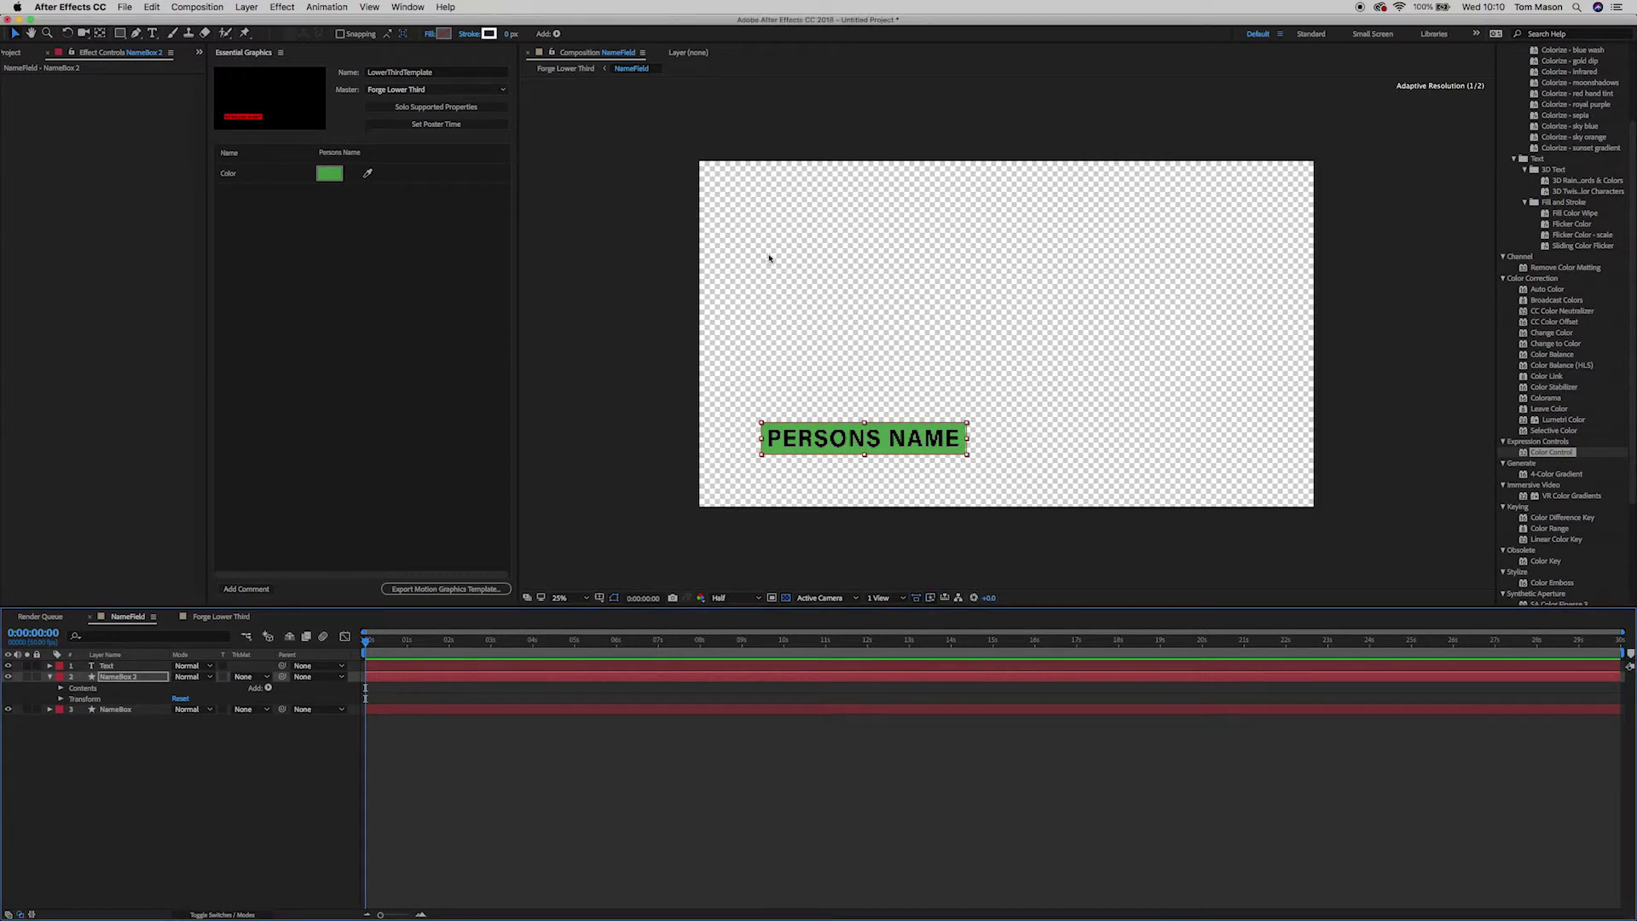
pyautogui.click(8, 709)
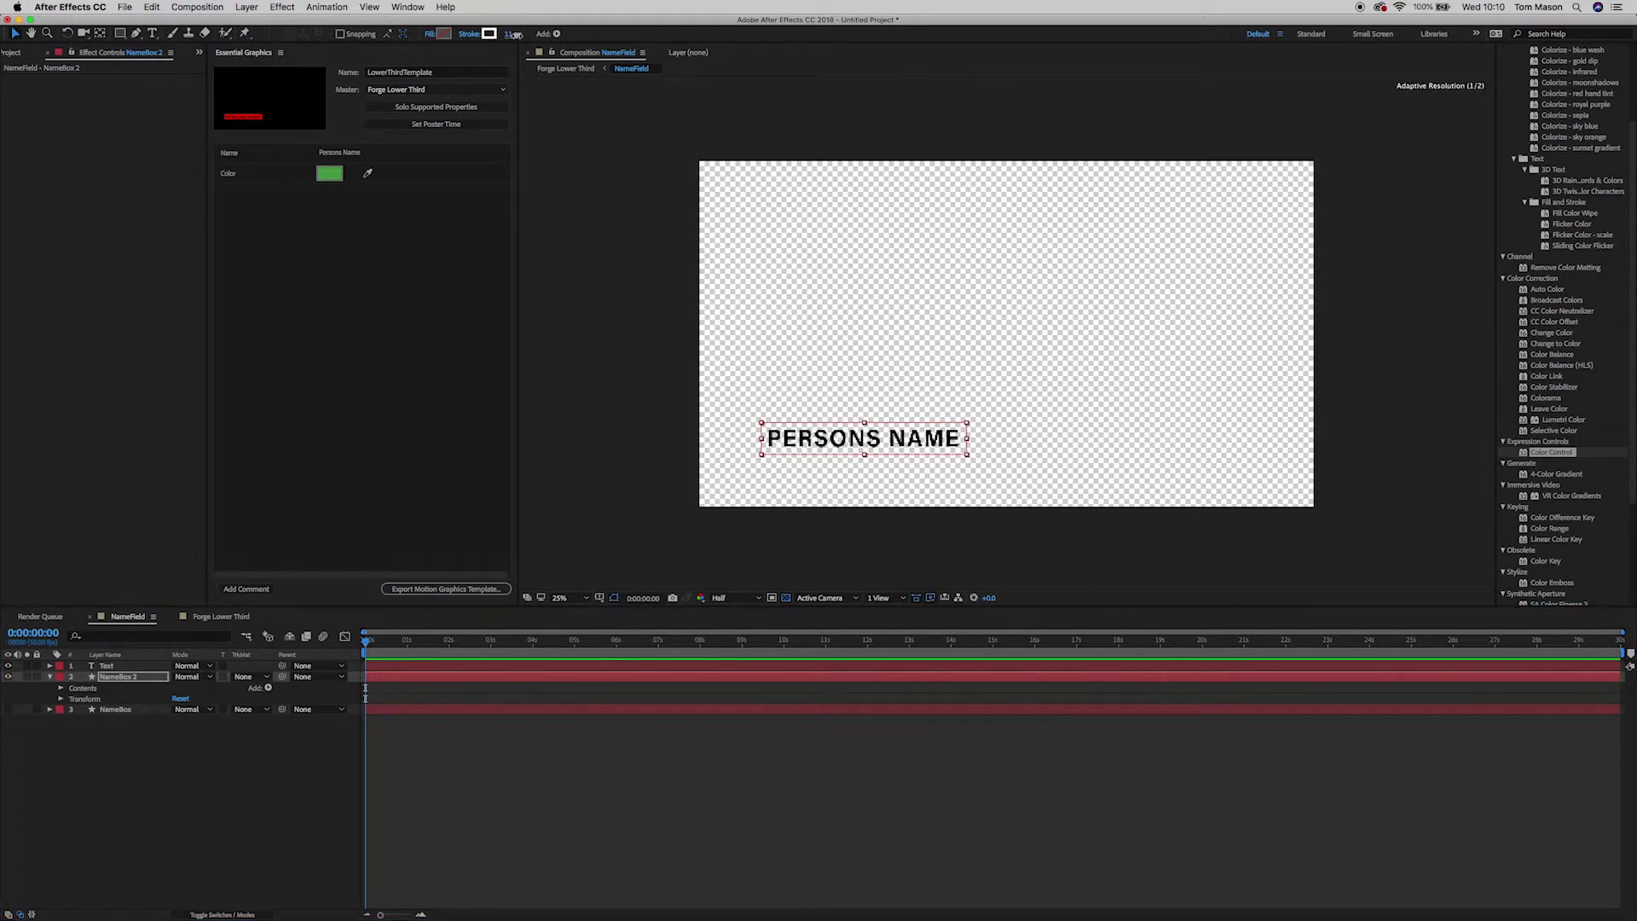
pyautogui.click(507, 35)
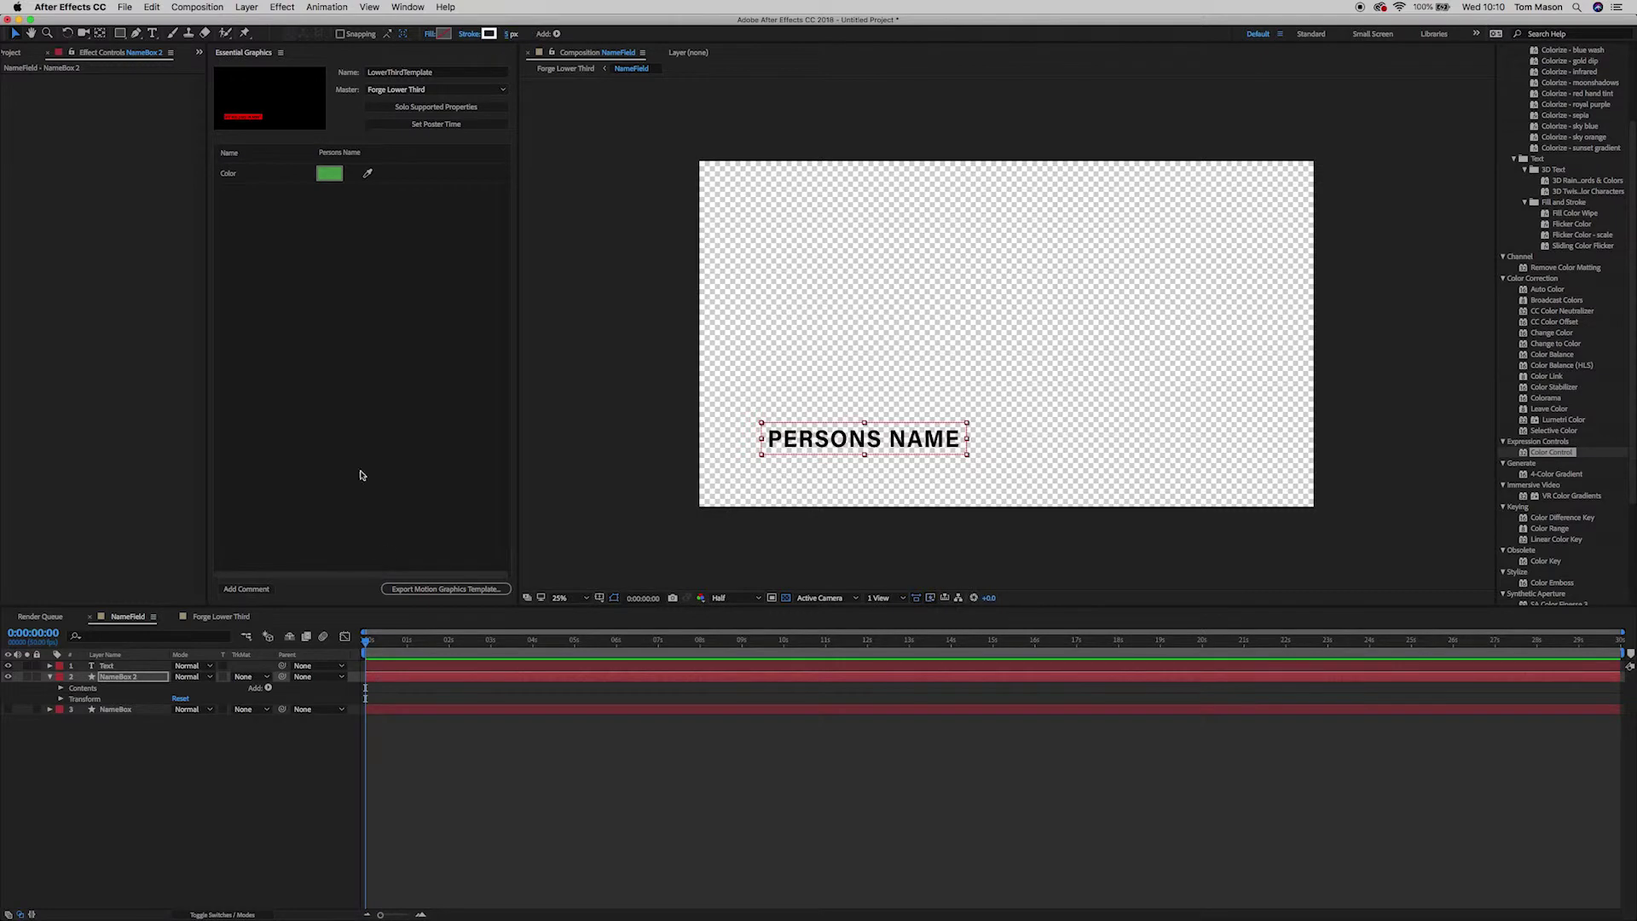
# Step: Make NameBox 2's outline stroke pure red
pyautogui.click(381, 751)
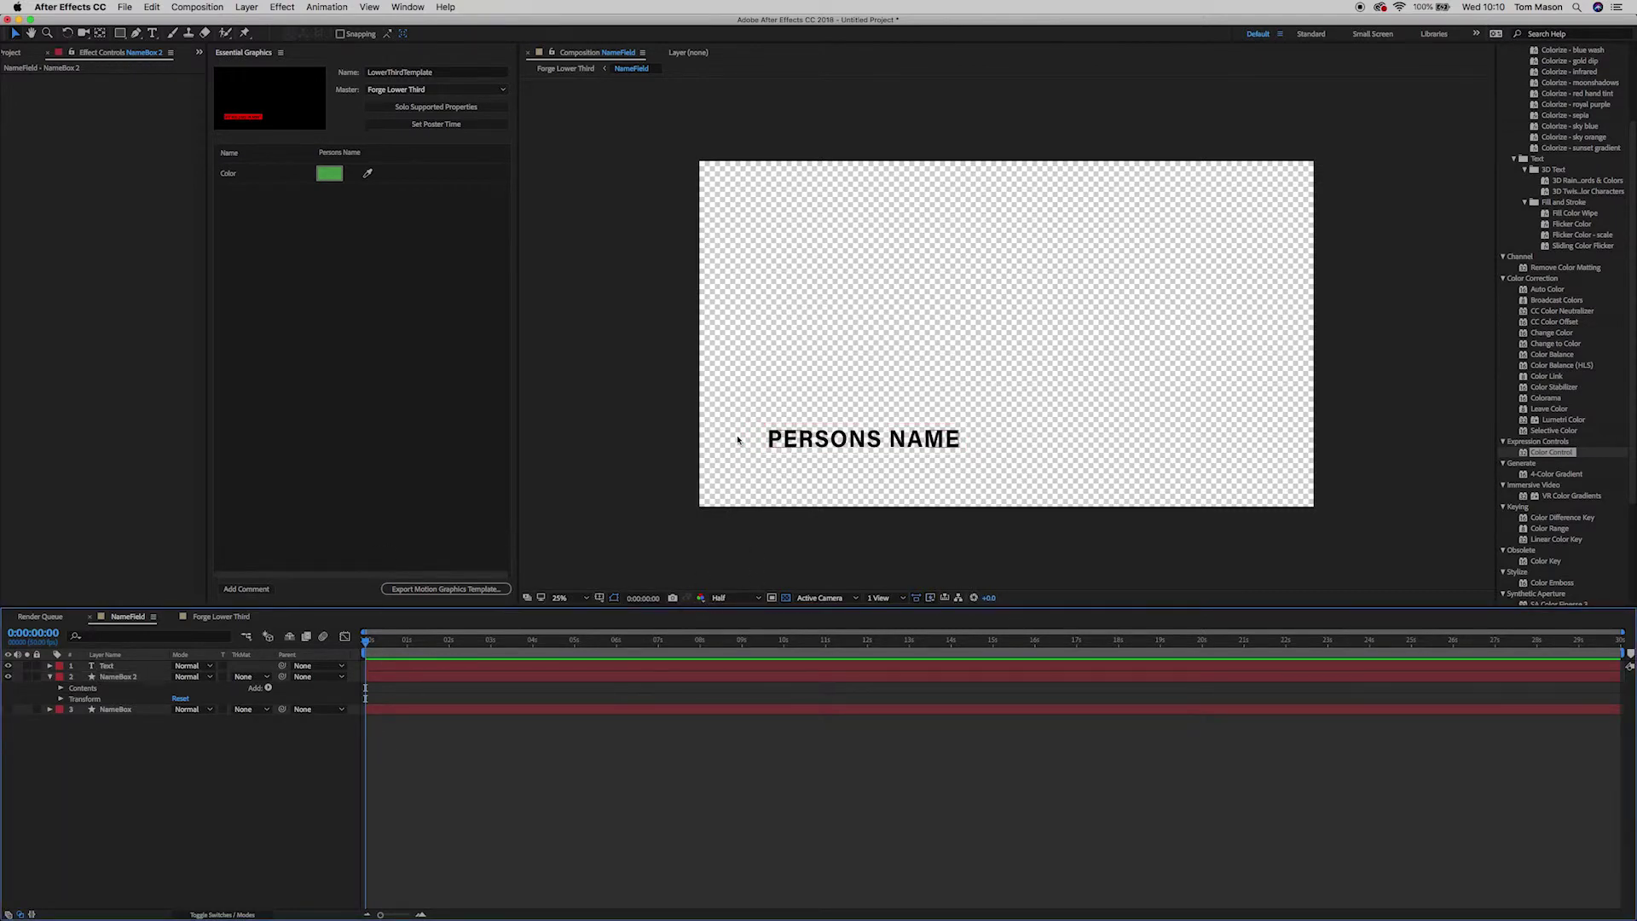
pyautogui.click(112, 709)
pyautogui.click(118, 676)
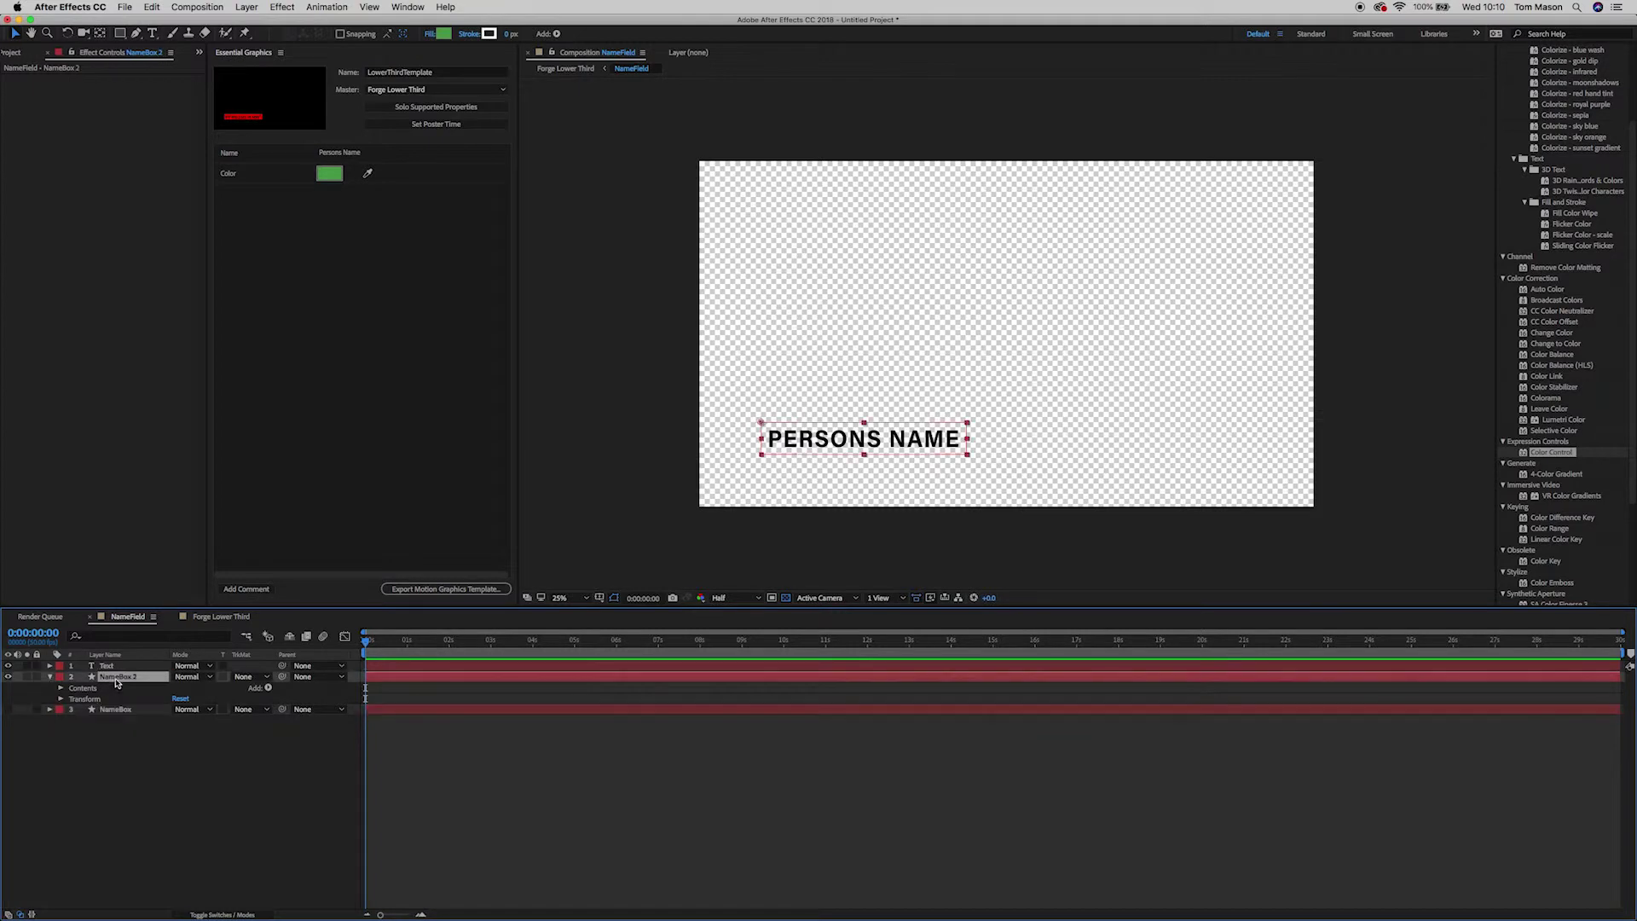
pyautogui.click(488, 33)
pyautogui.click(1289, 94)
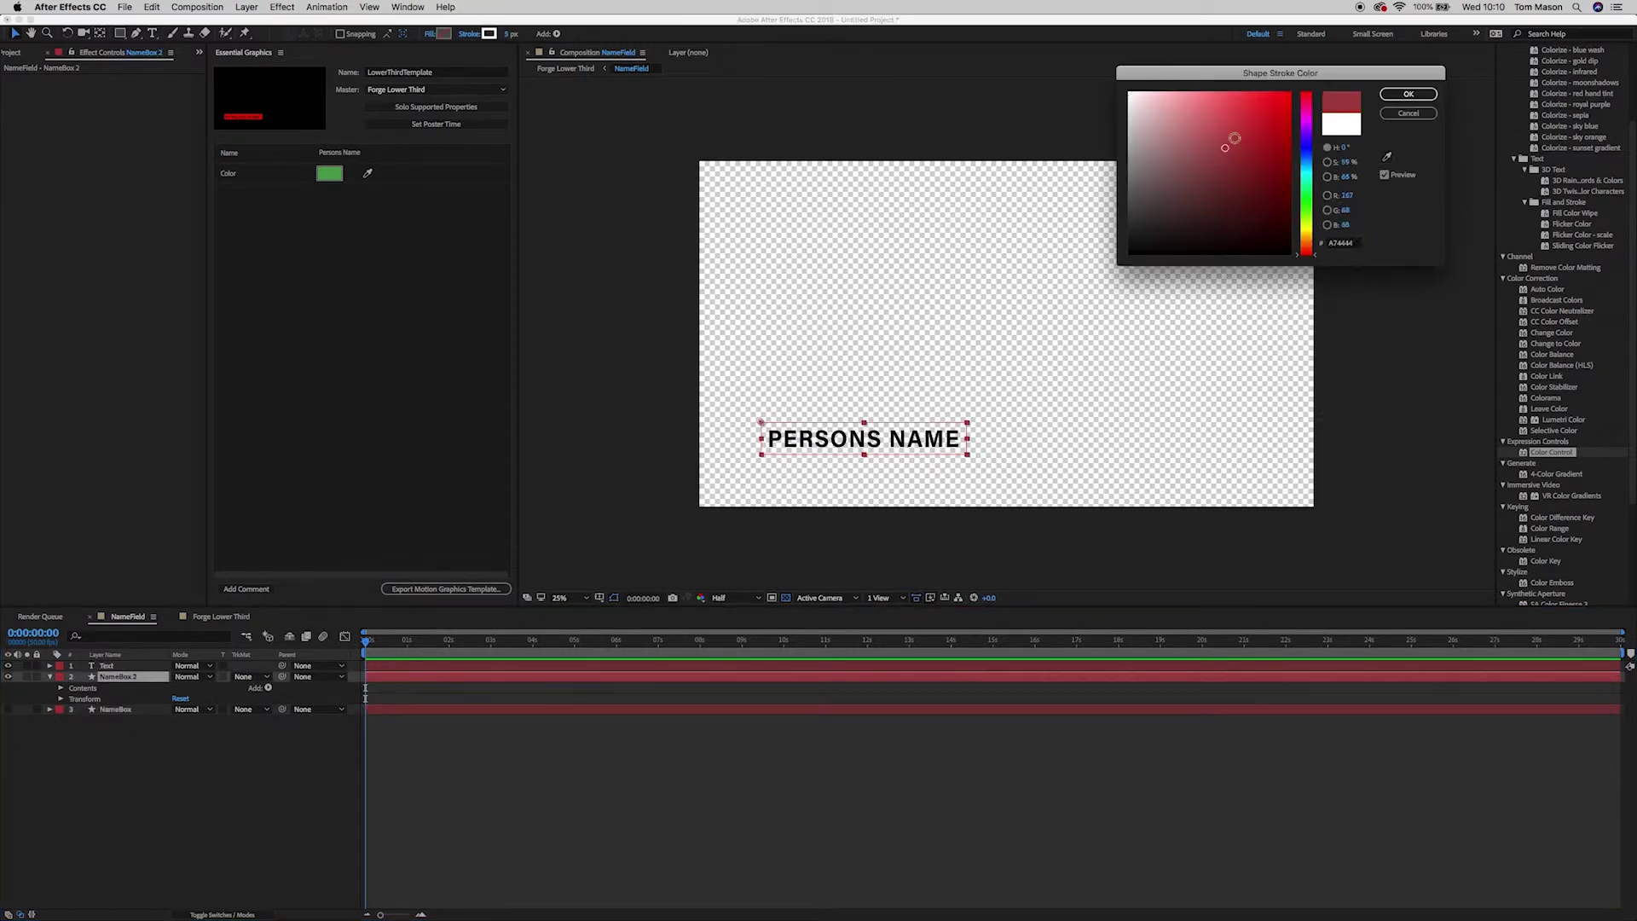
pyautogui.click(1409, 94)
pyautogui.click(669, 770)
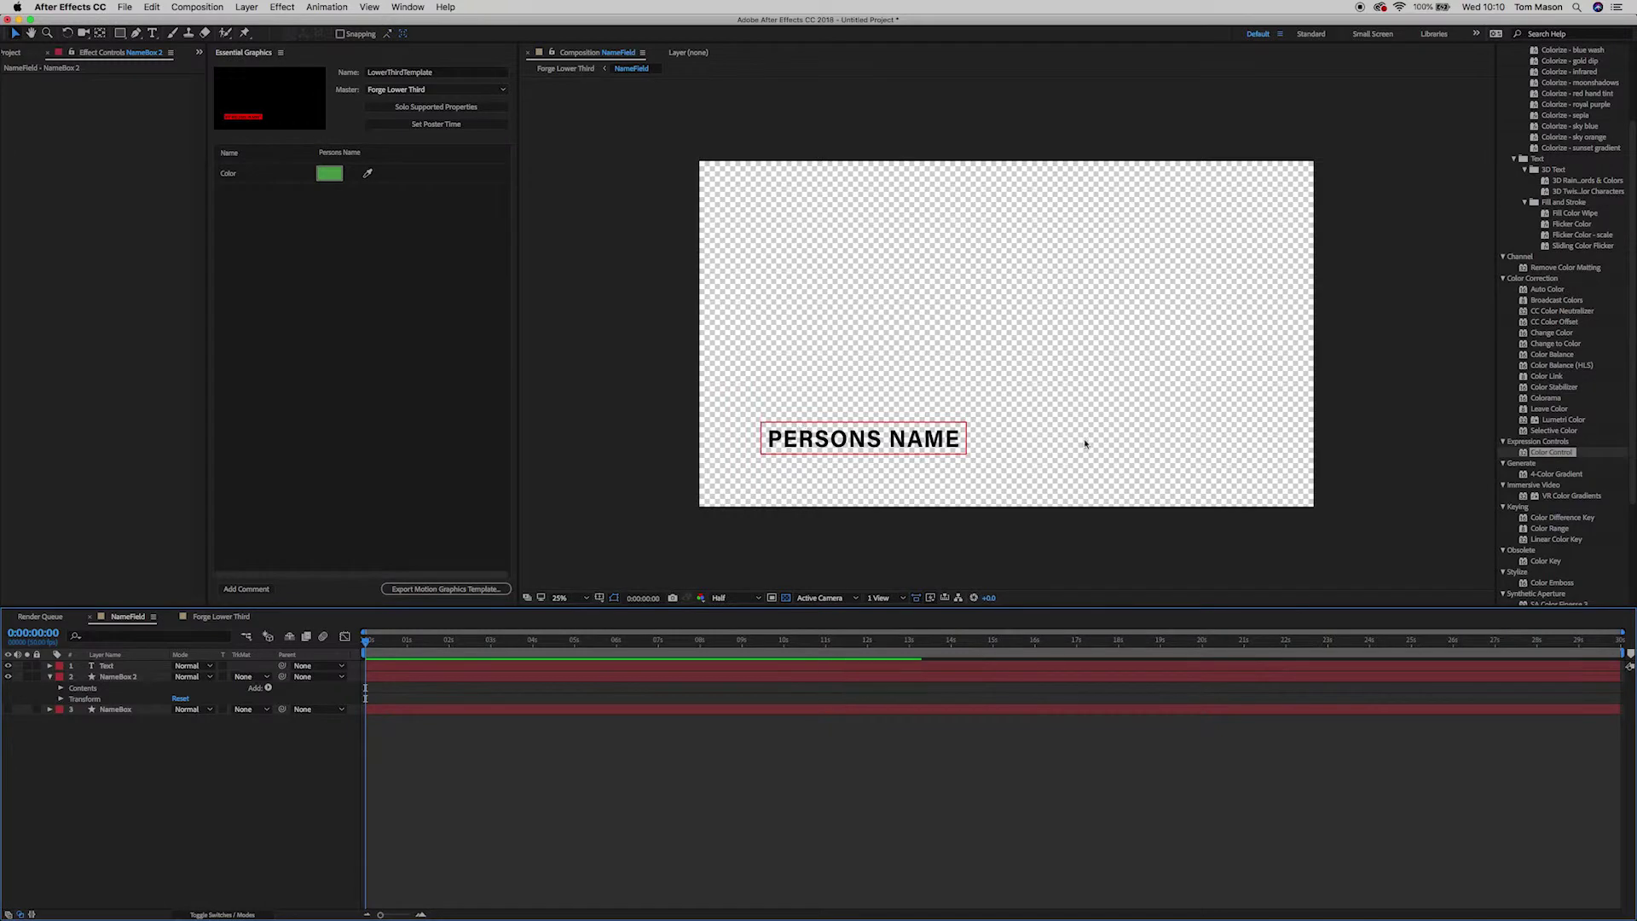
# Step: Change NameBox 2's Size expression width padding from width + 100 to width + 120
pyautogui.click(60, 688)
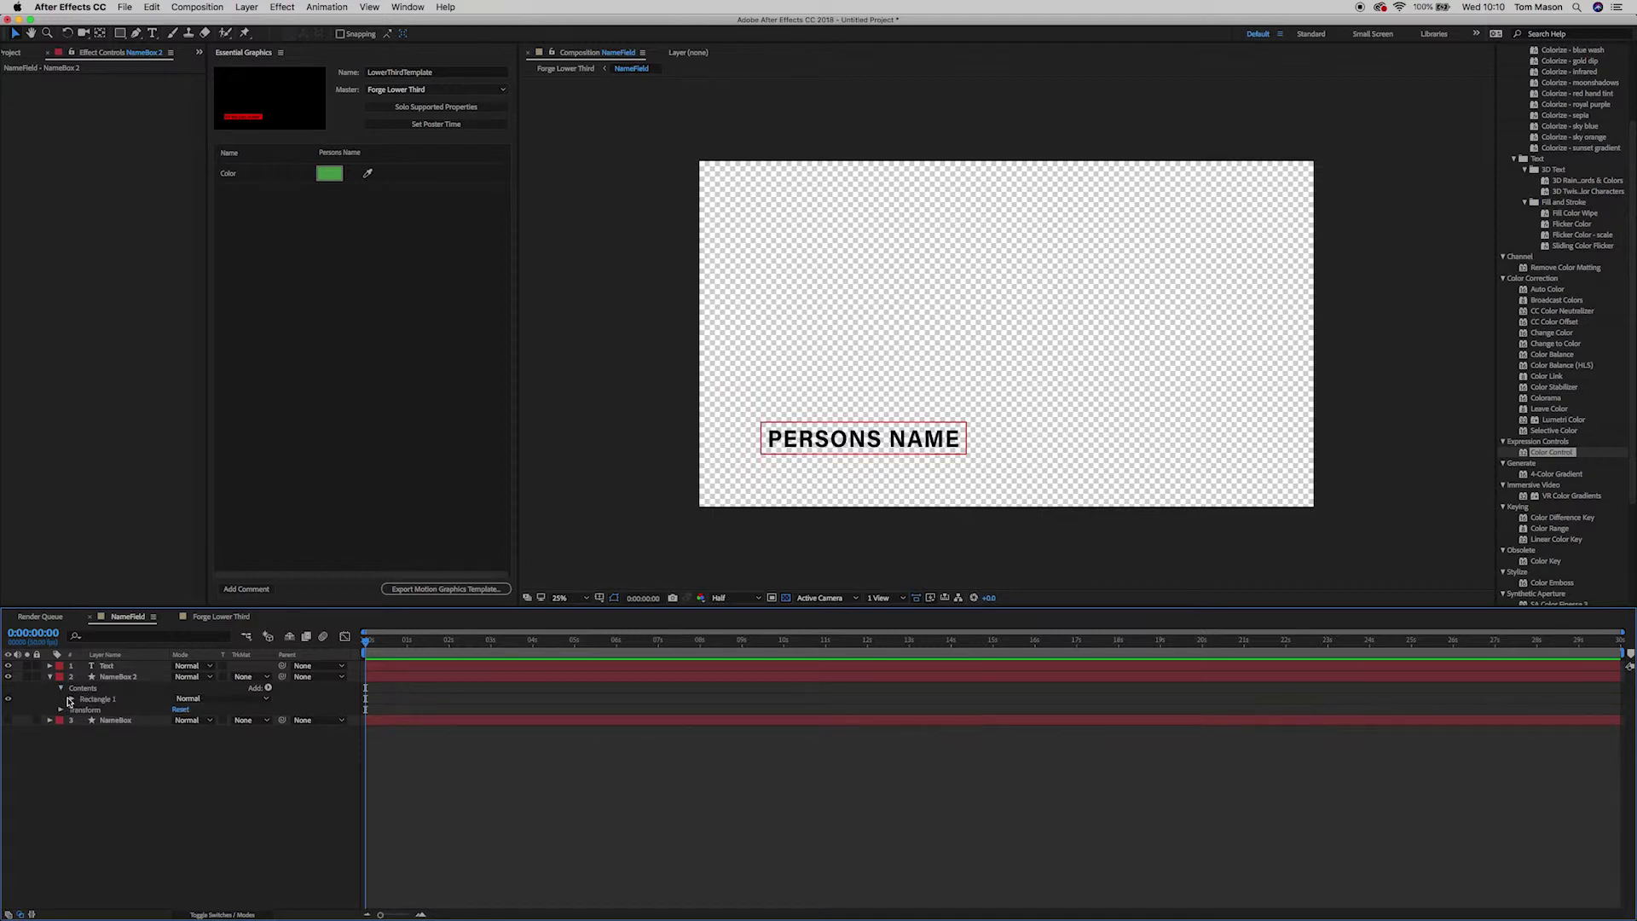
pyautogui.click(72, 699)
pyautogui.click(82, 710)
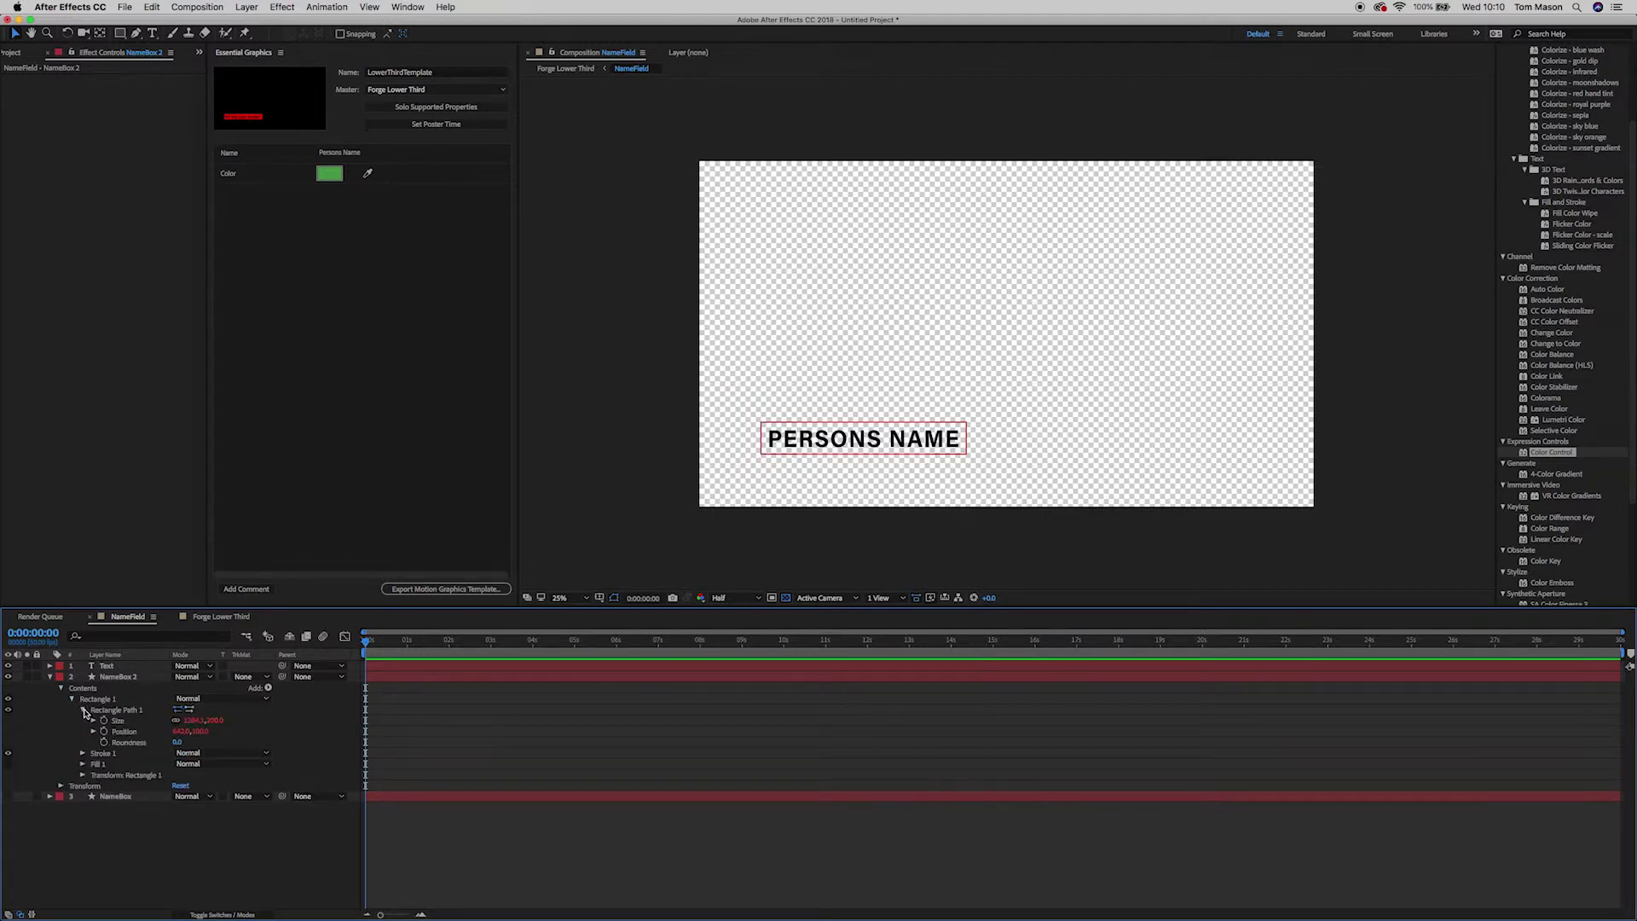
pyautogui.click(94, 722)
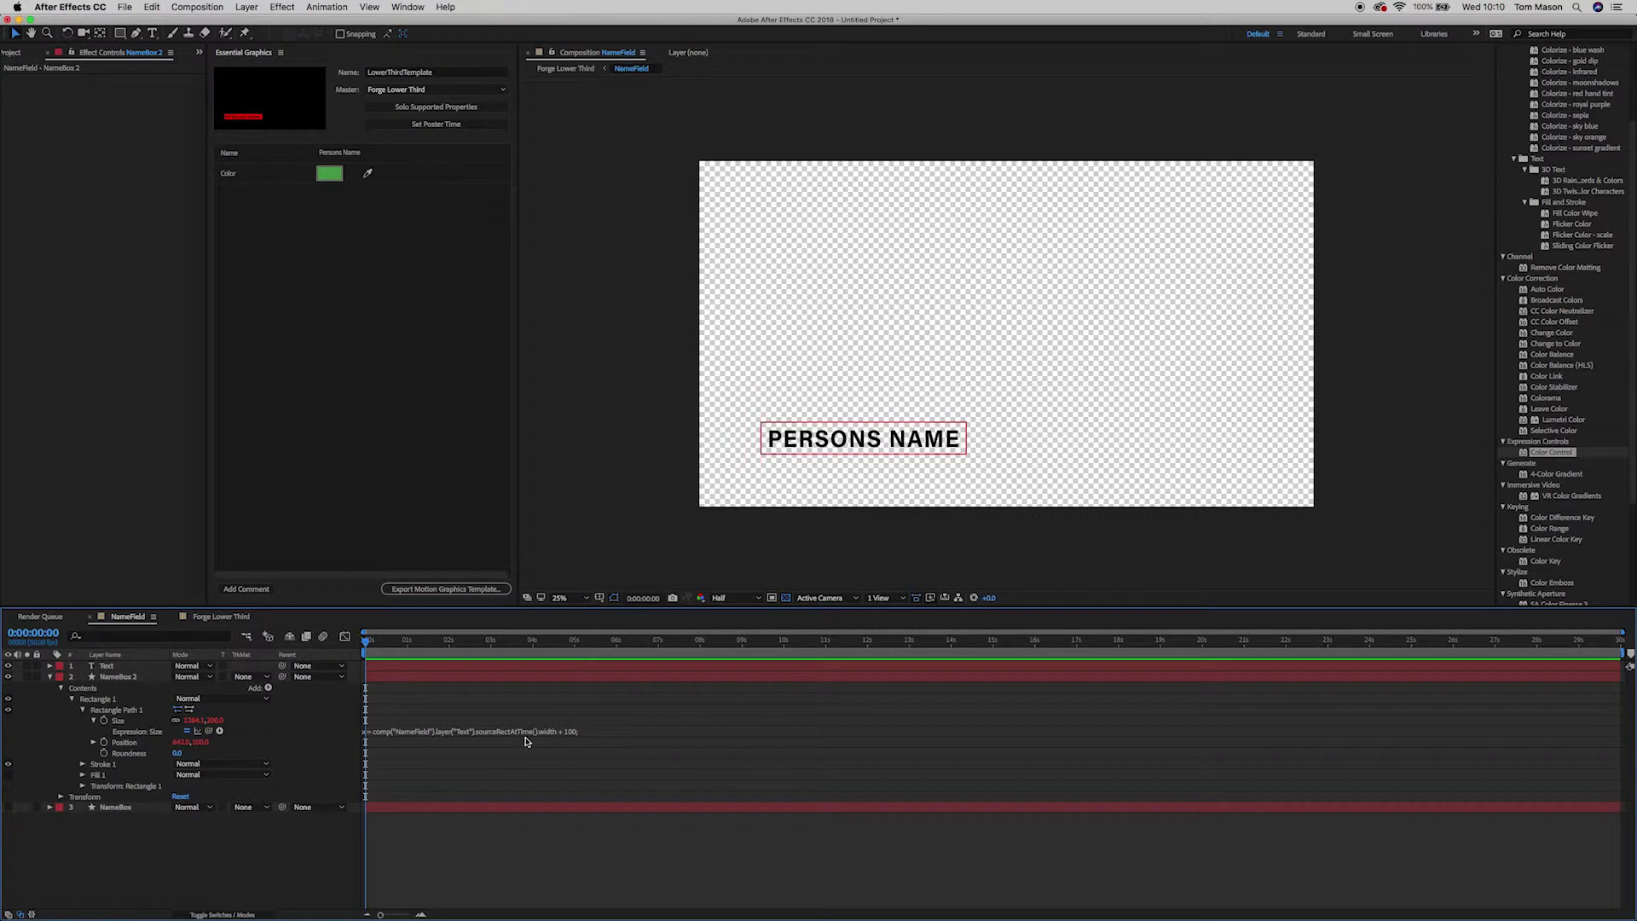
pyautogui.click(433, 732)
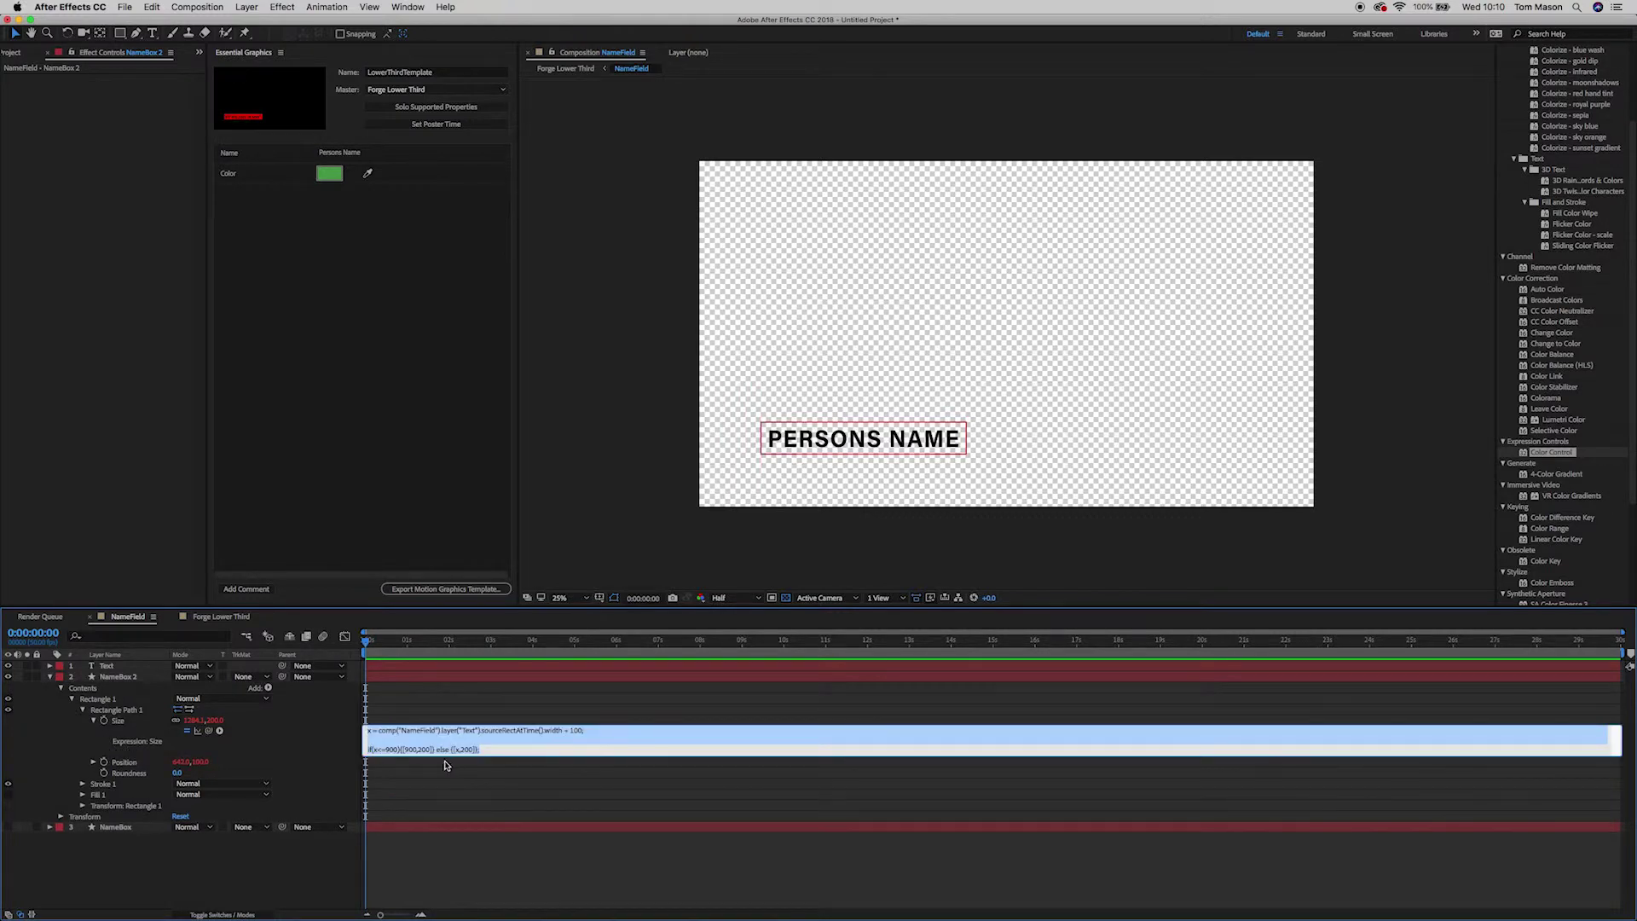
pyautogui.click(459, 748)
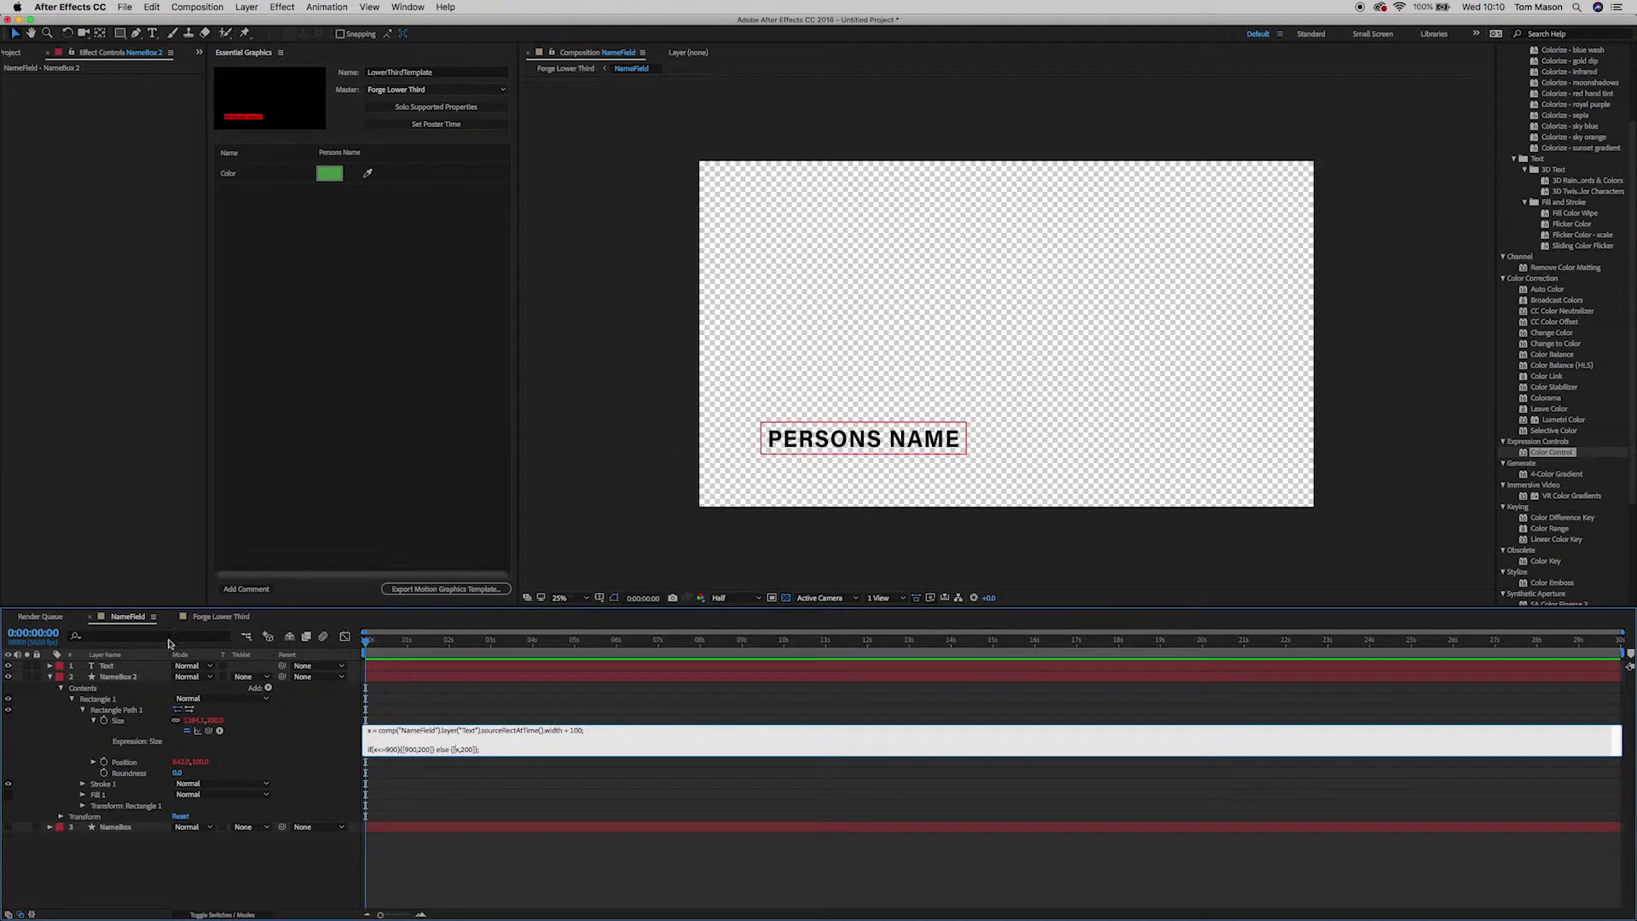
pyautogui.click(6, 831)
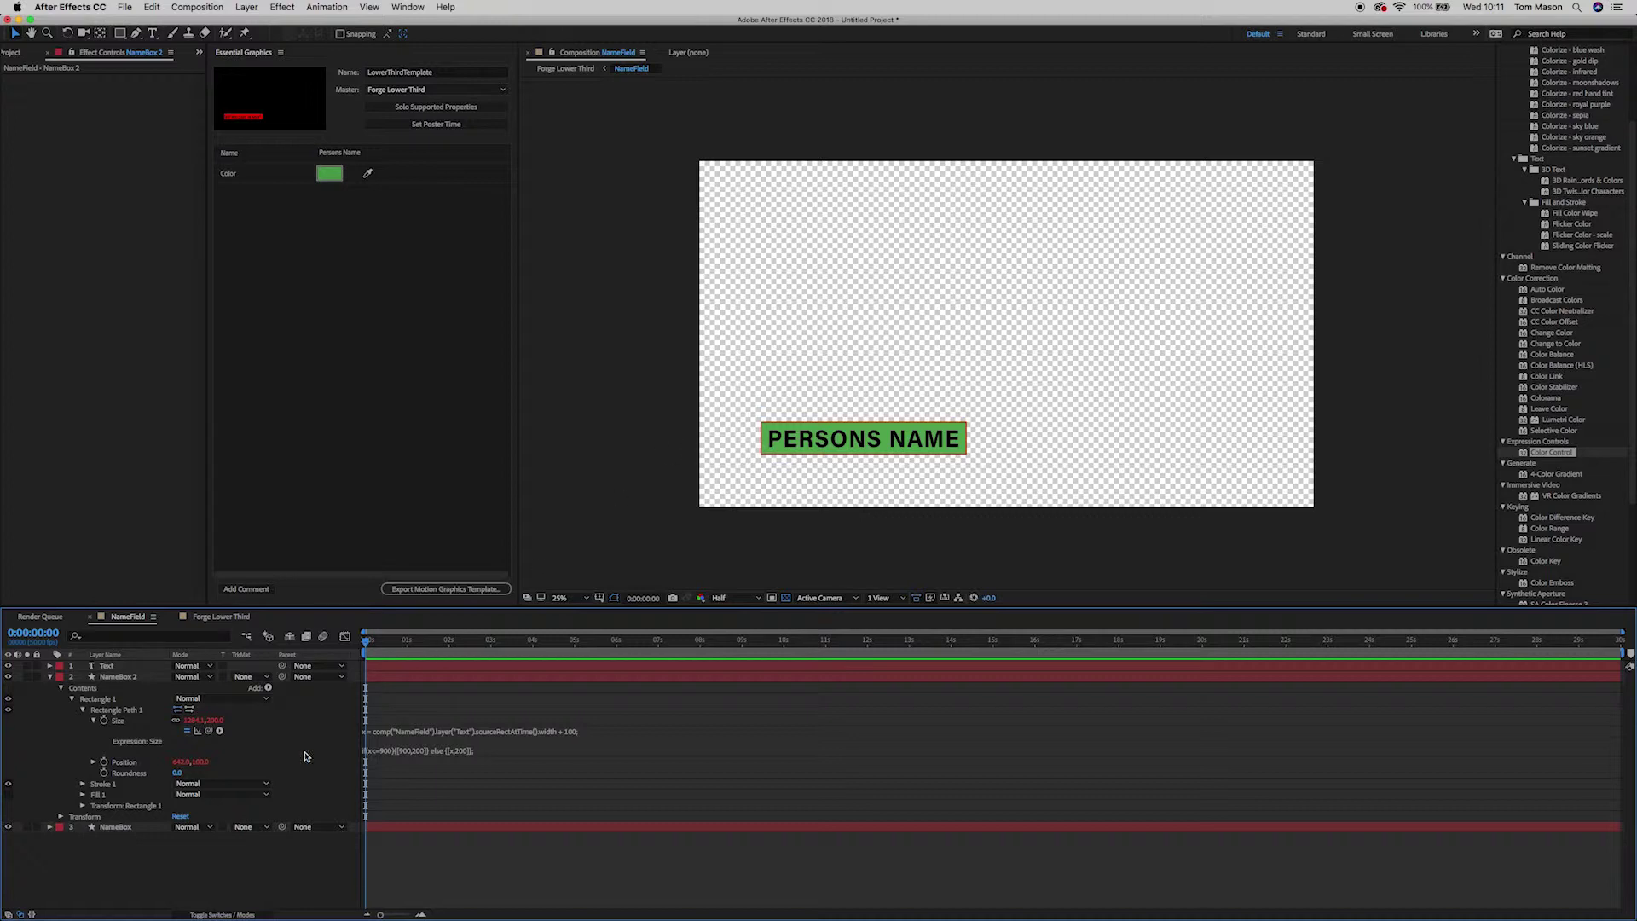
pyautogui.click(497, 740)
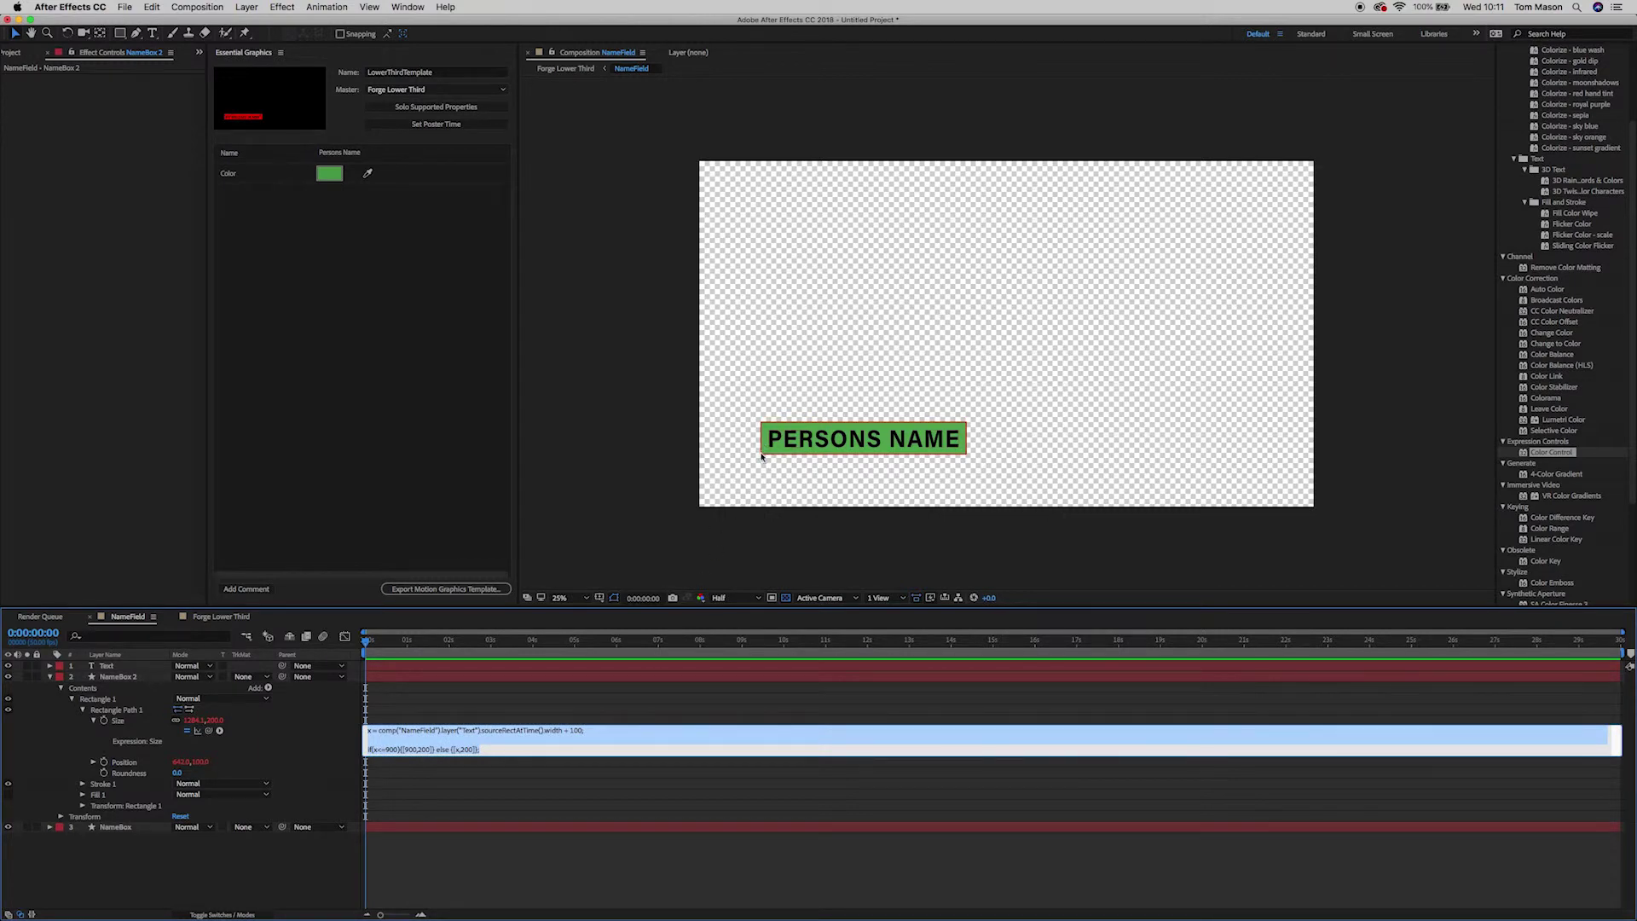
pyautogui.click(577, 731)
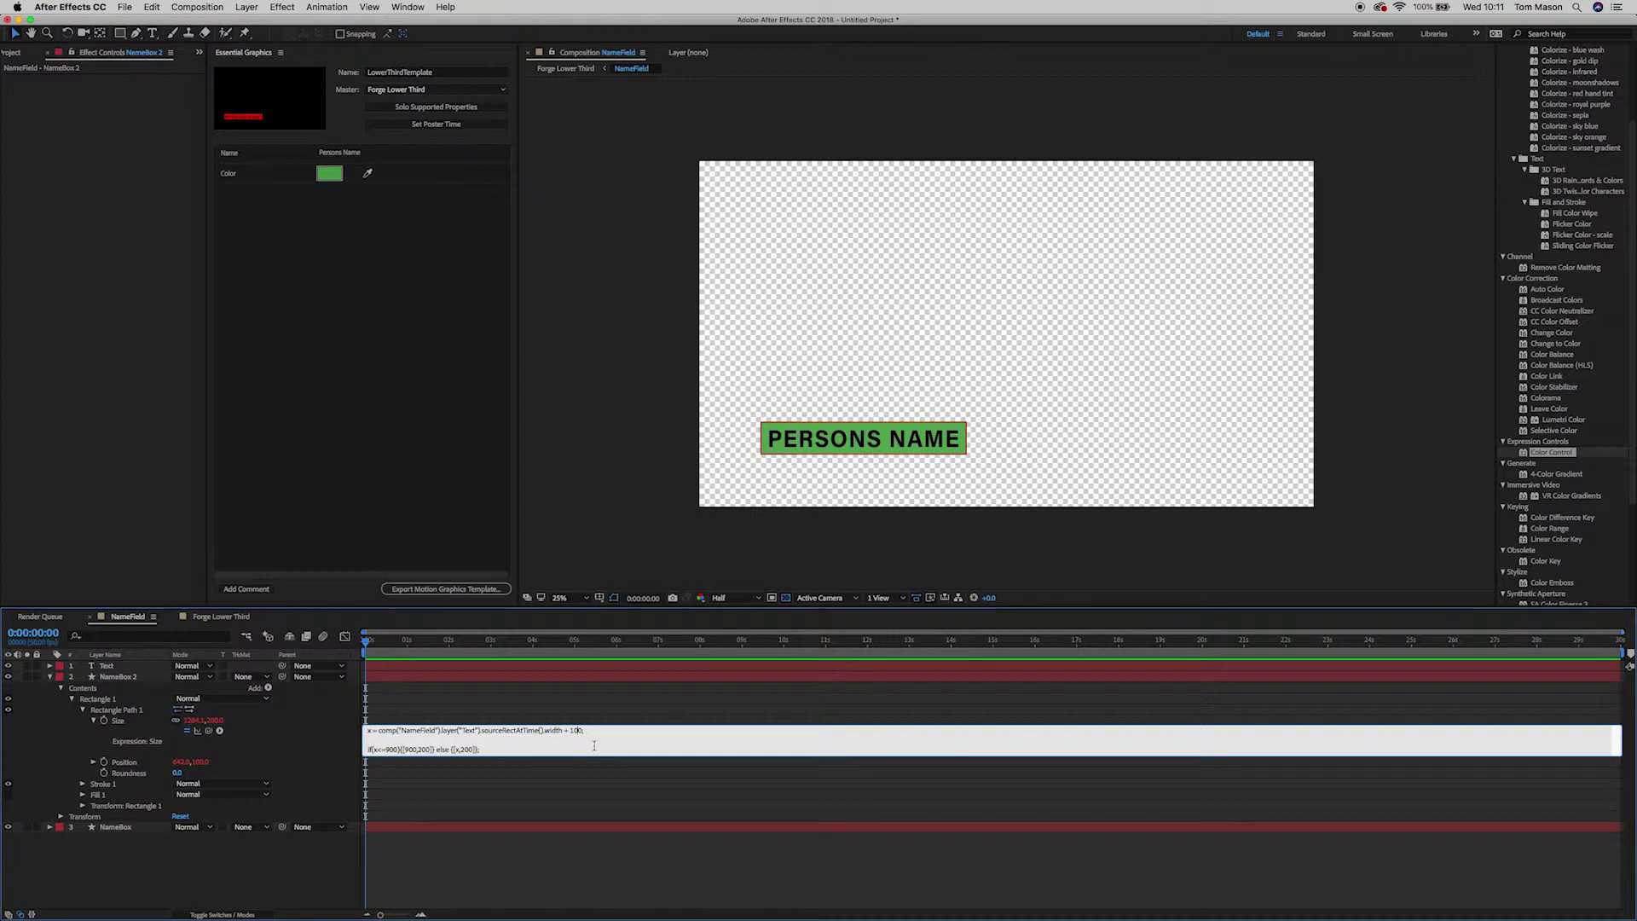
pyautogui.click(639, 793)
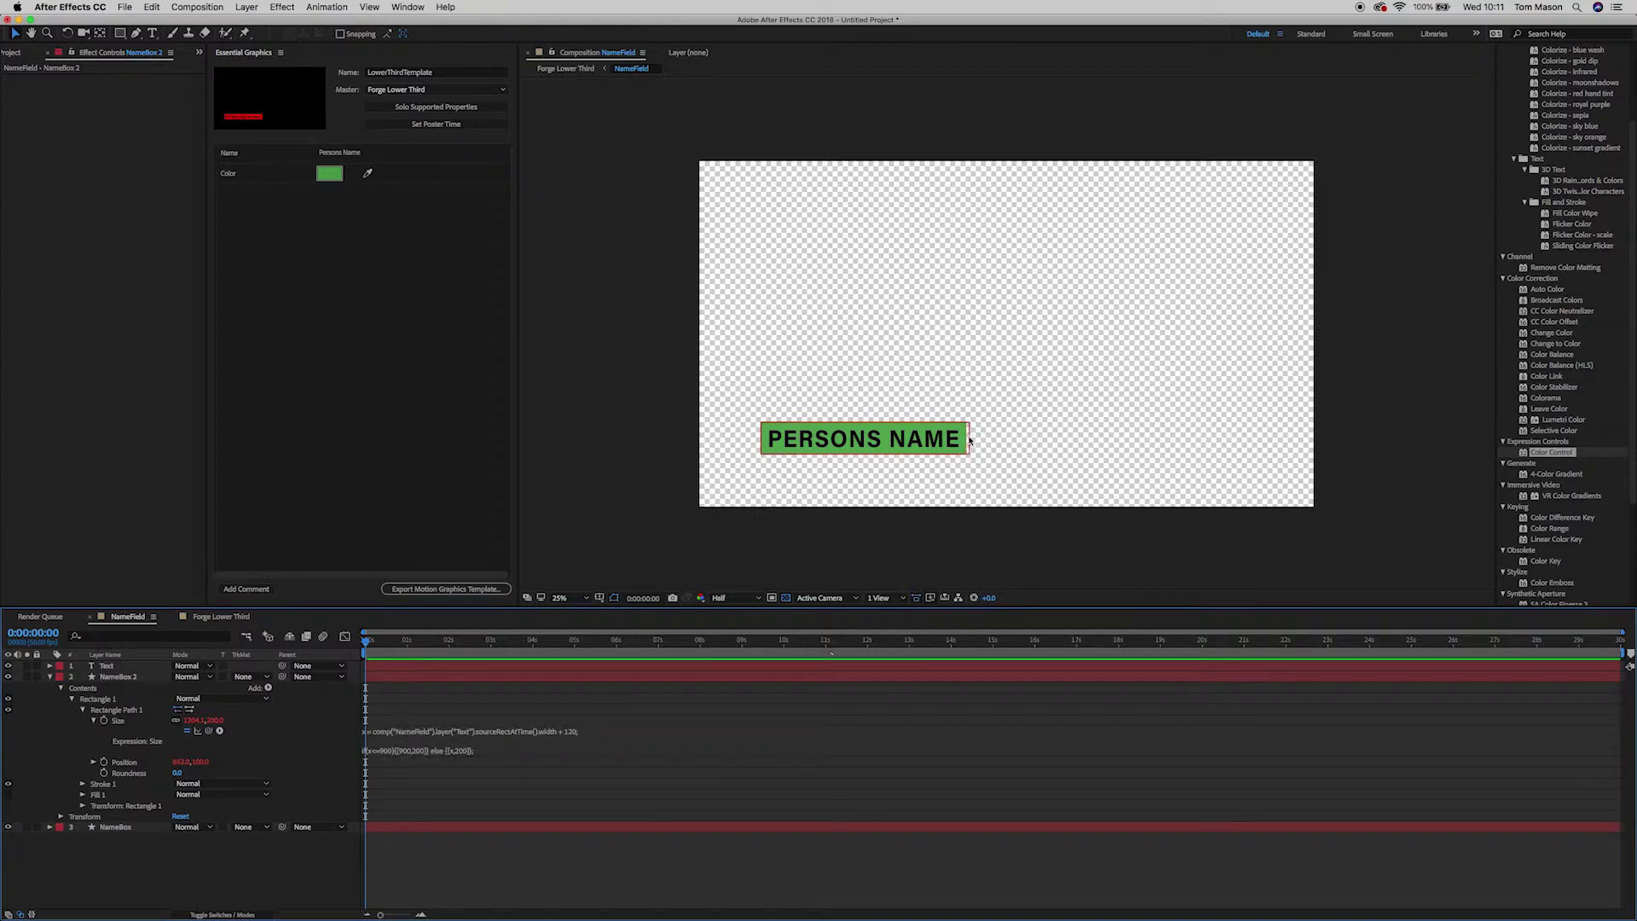
# Step: Increase the Size expression's width padding to 130
pyautogui.click(104, 667)
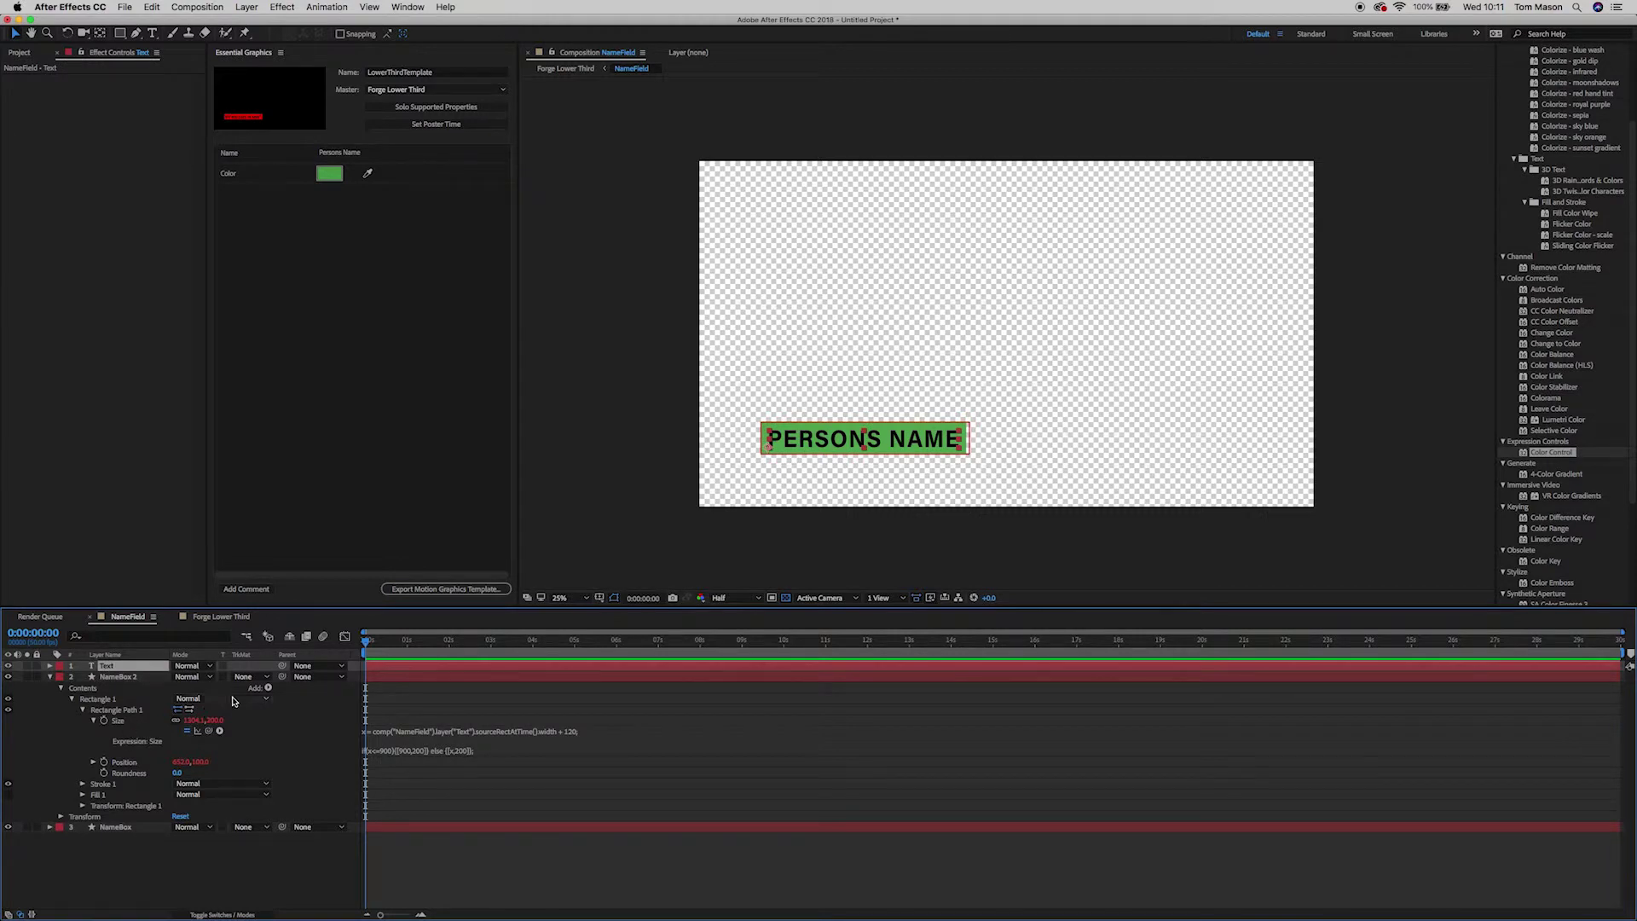
pyautogui.click(110, 679)
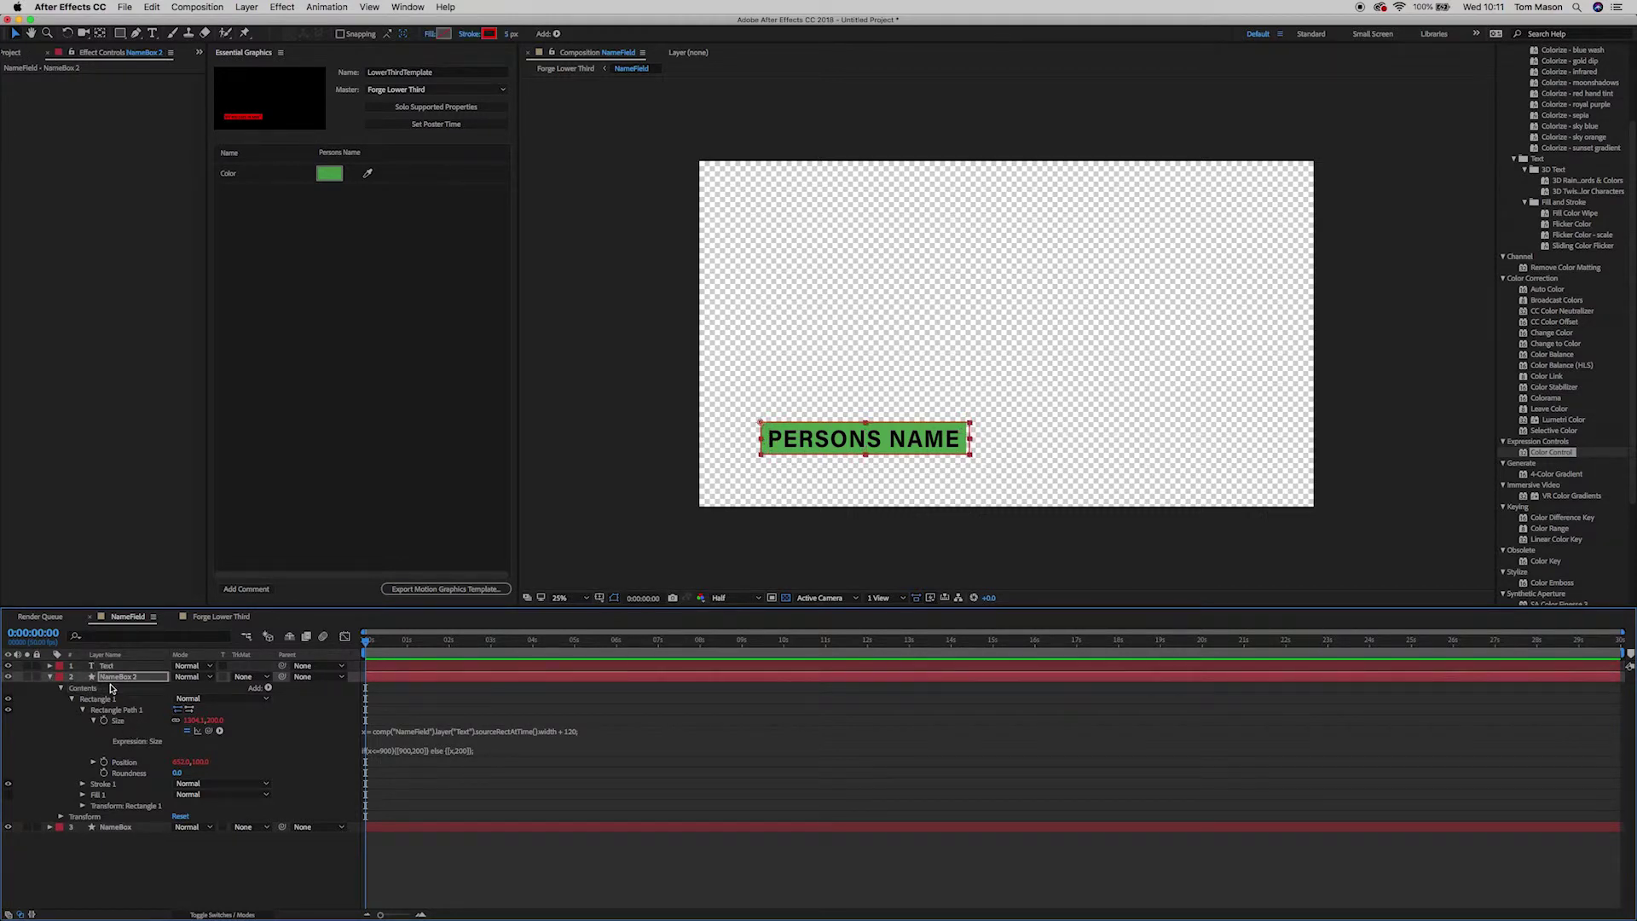
pyautogui.click(548, 690)
pyautogui.click(562, 738)
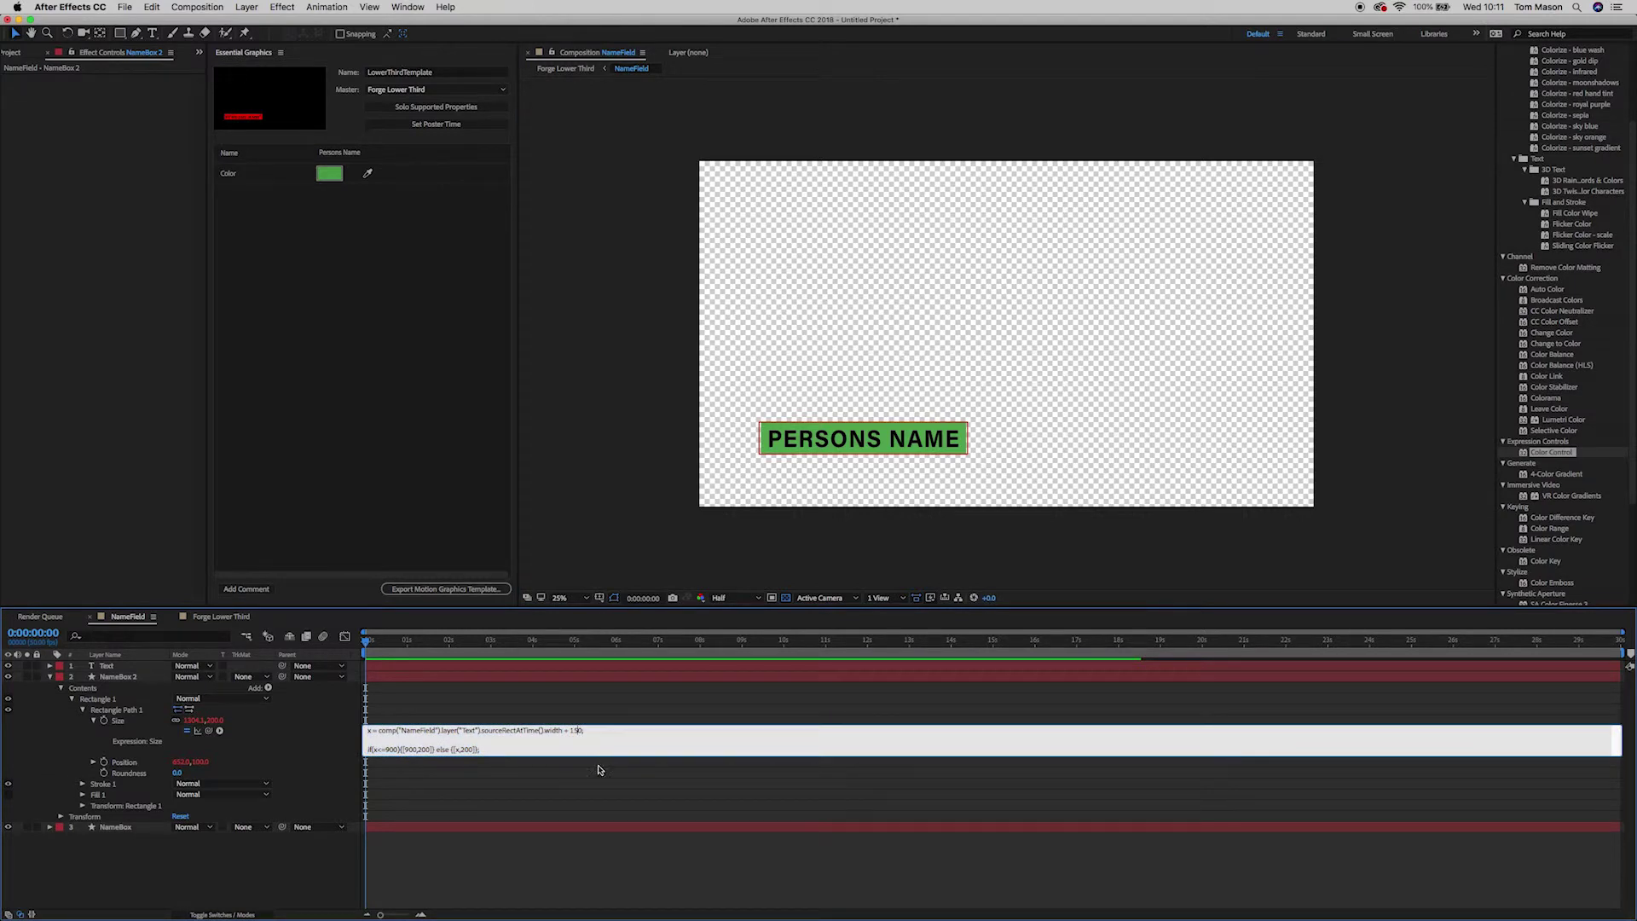
pyautogui.click(607, 807)
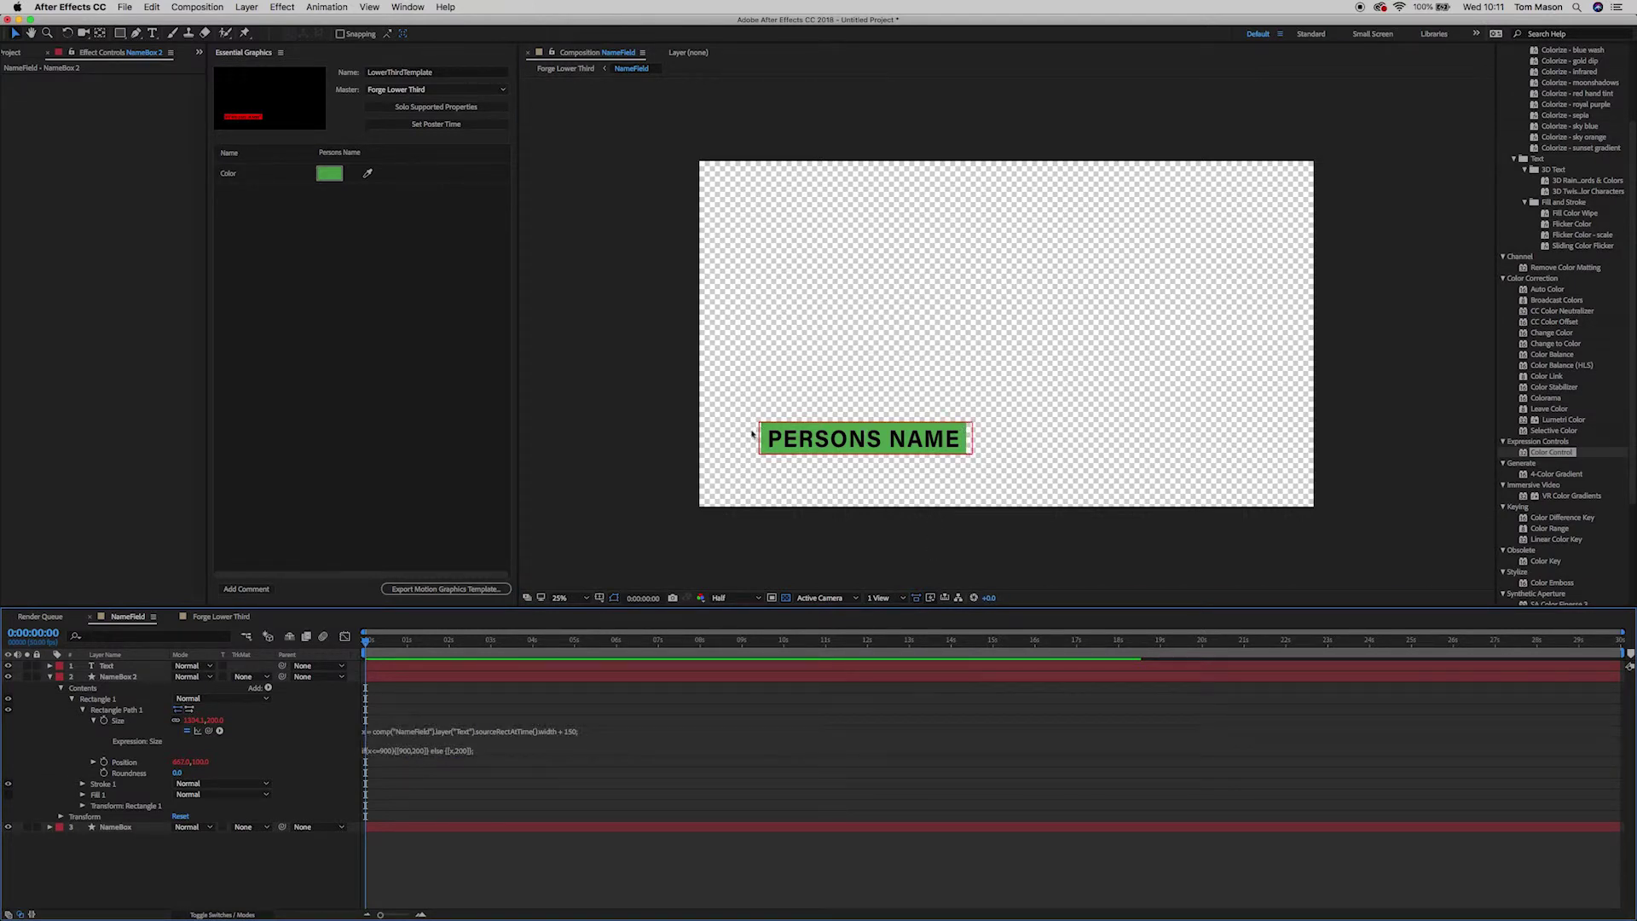
# Step: Change the box height in the Size expression from 200 to 225
pyautogui.click(124, 676)
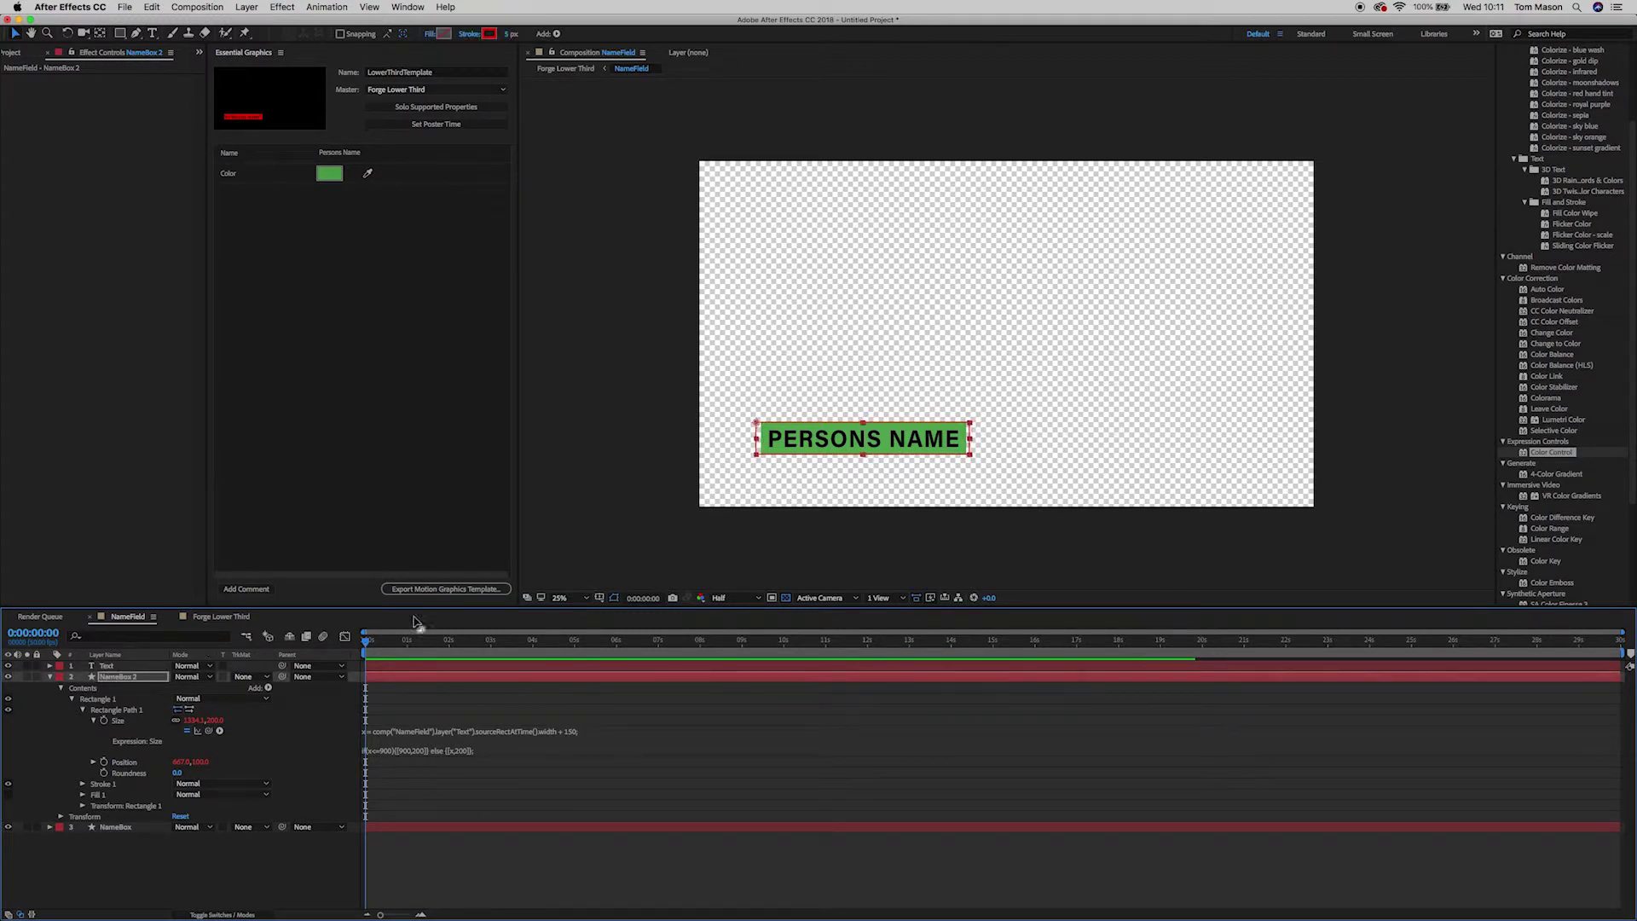
pyautogui.click(690, 563)
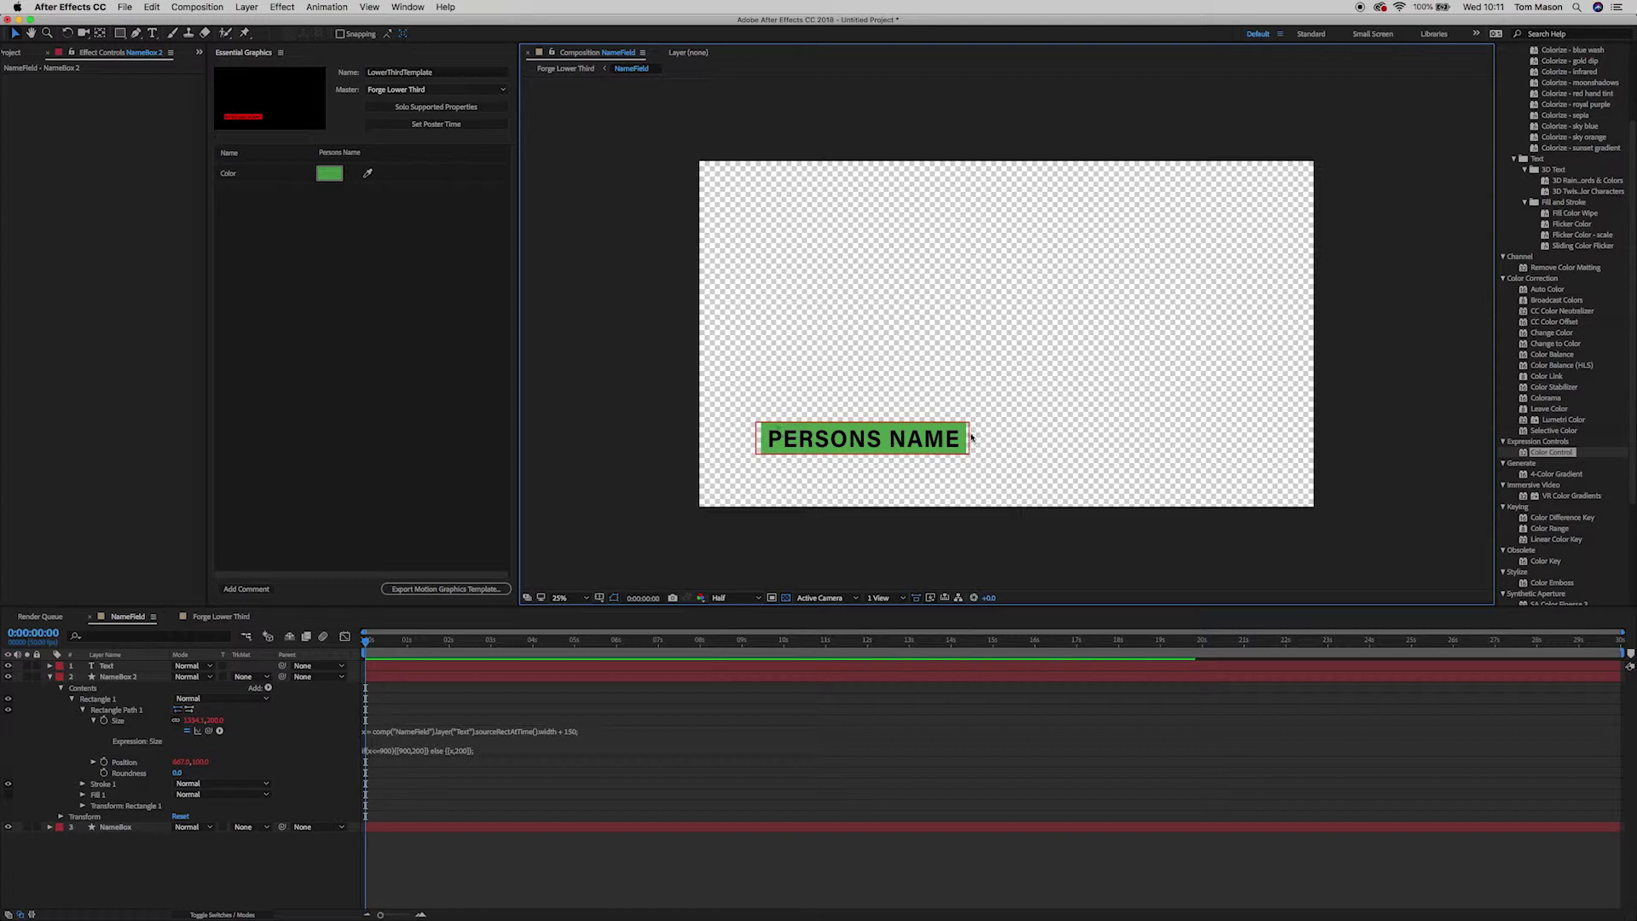
pyautogui.click(429, 755)
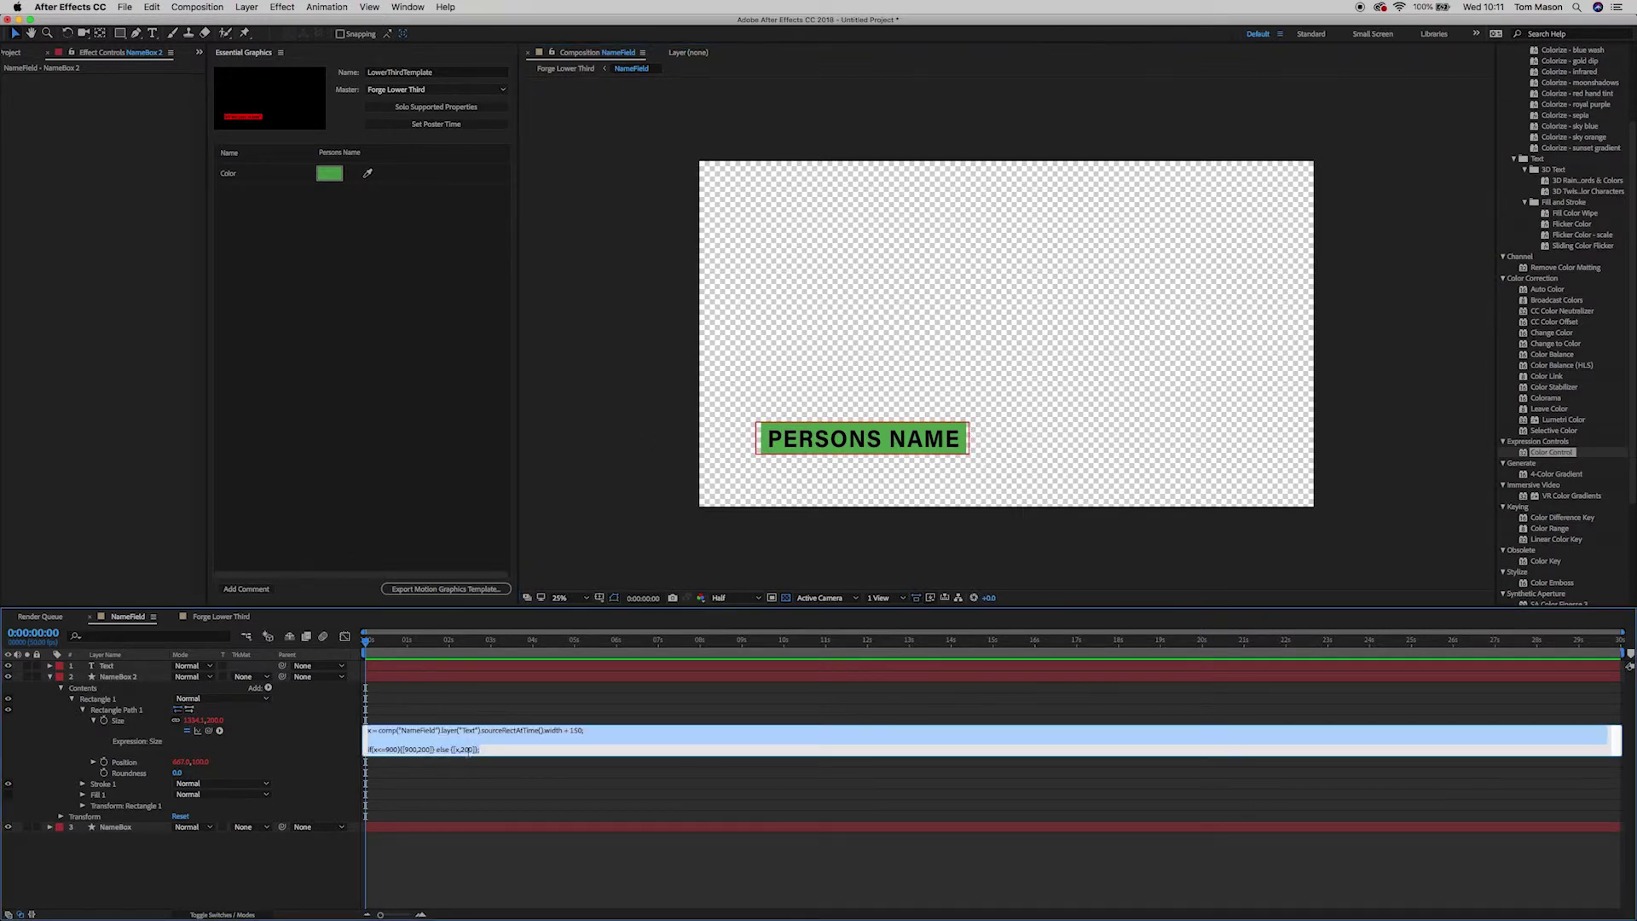
pyautogui.click(424, 750)
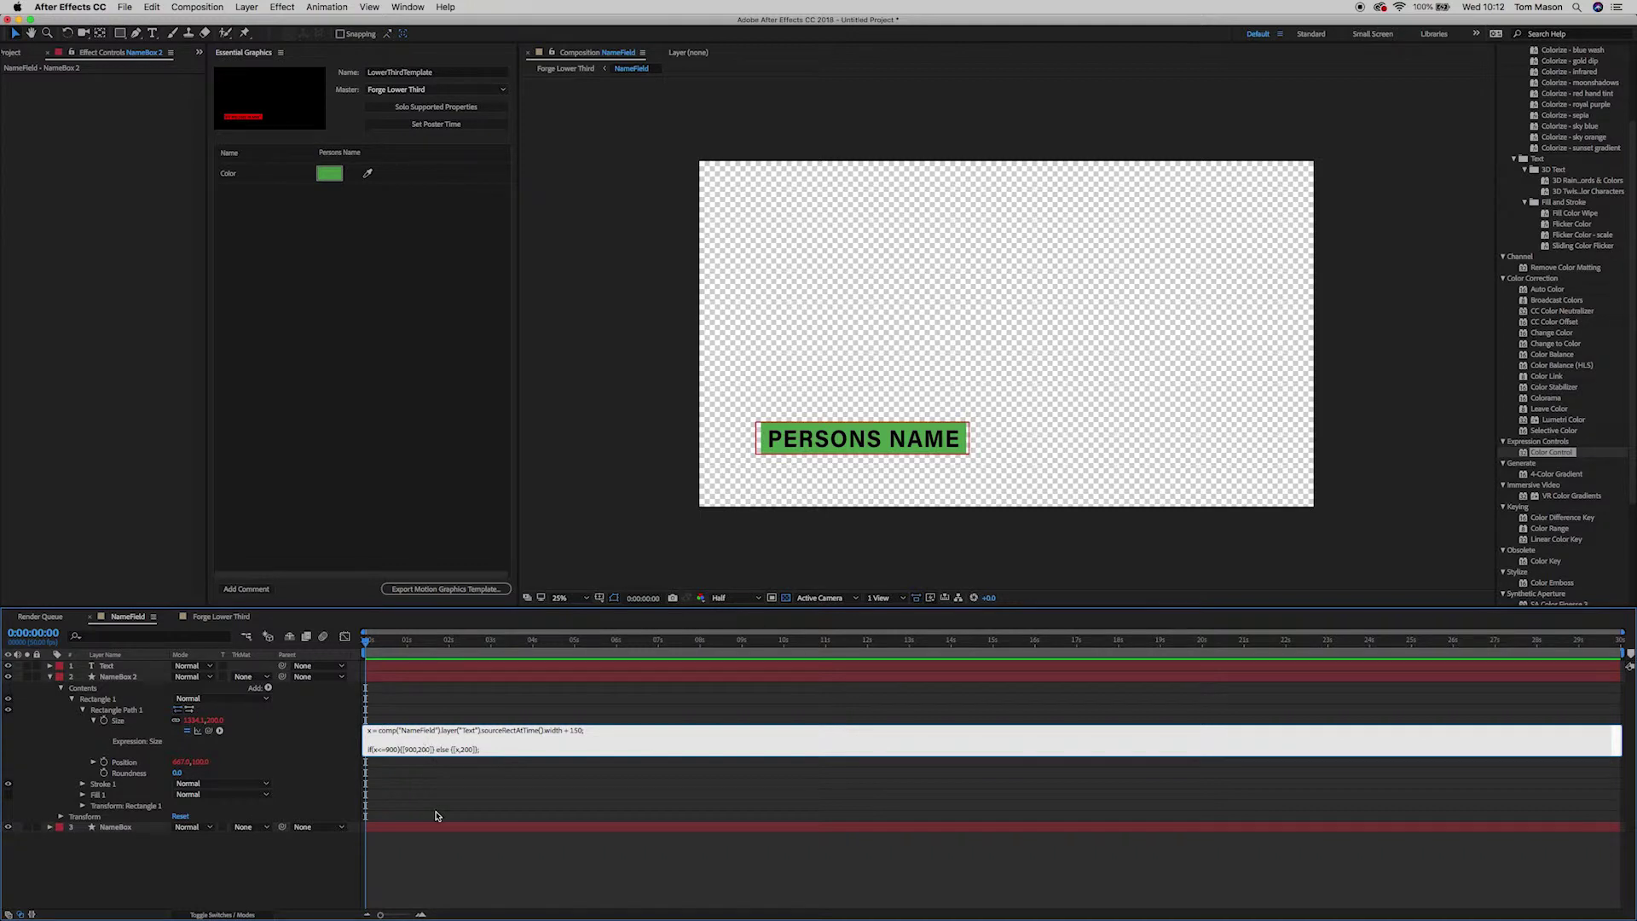
pyautogui.press('Delete')
pyautogui.press('Delete')
pyautogui.write('25')
pyautogui.write('2')
pyautogui.click(478, 796)
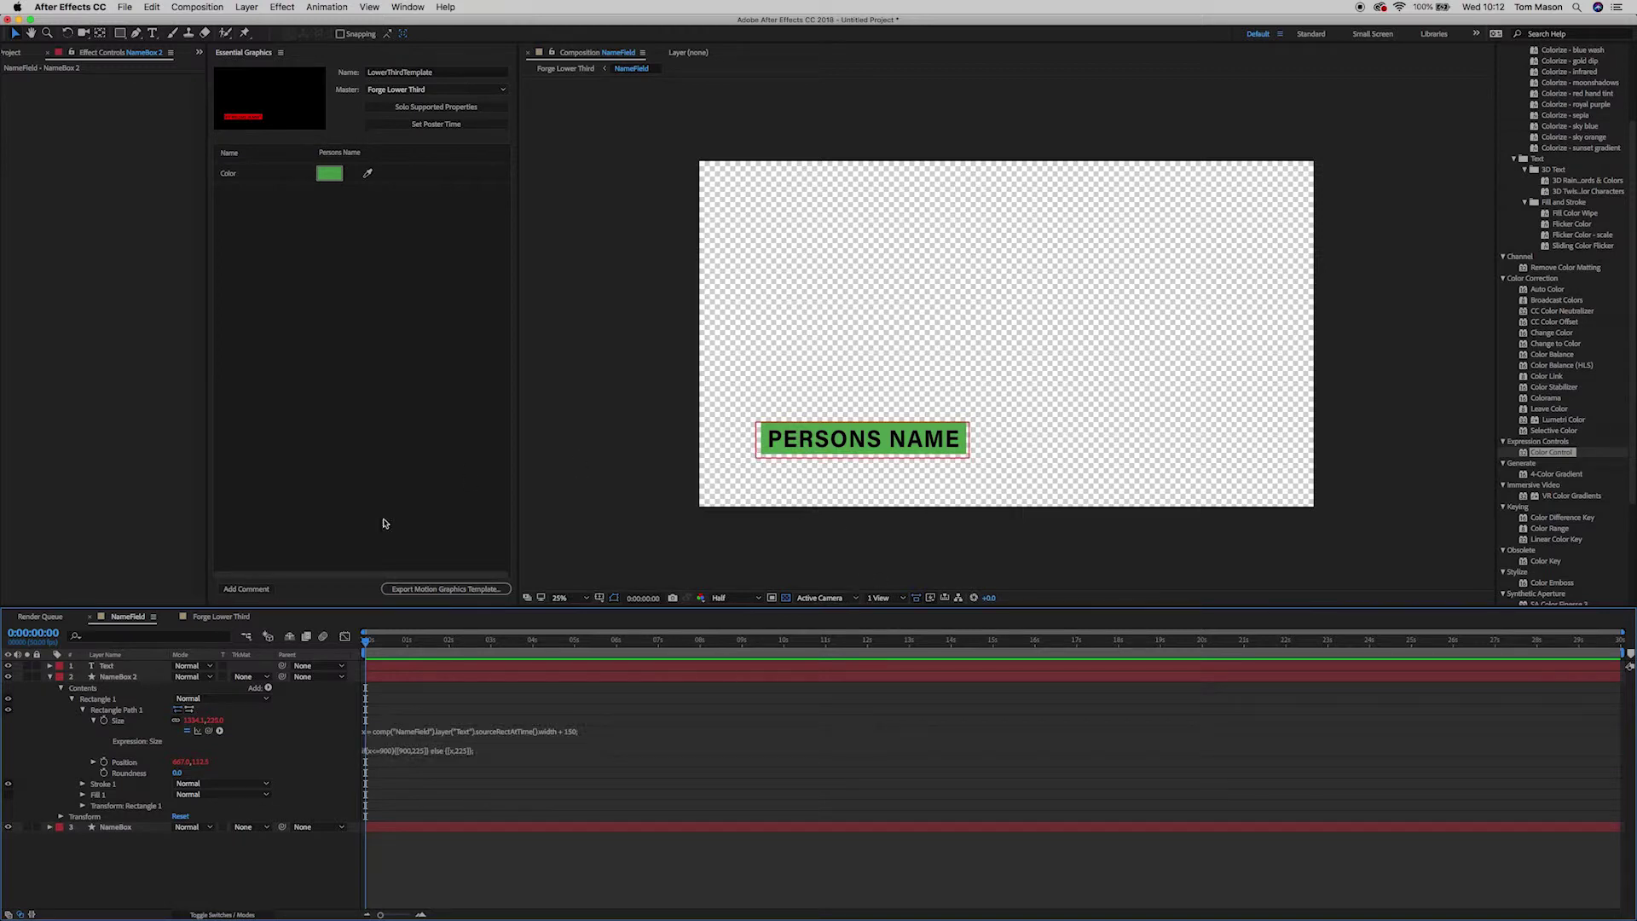
pyautogui.click(101, 679)
pyautogui.press('Return')
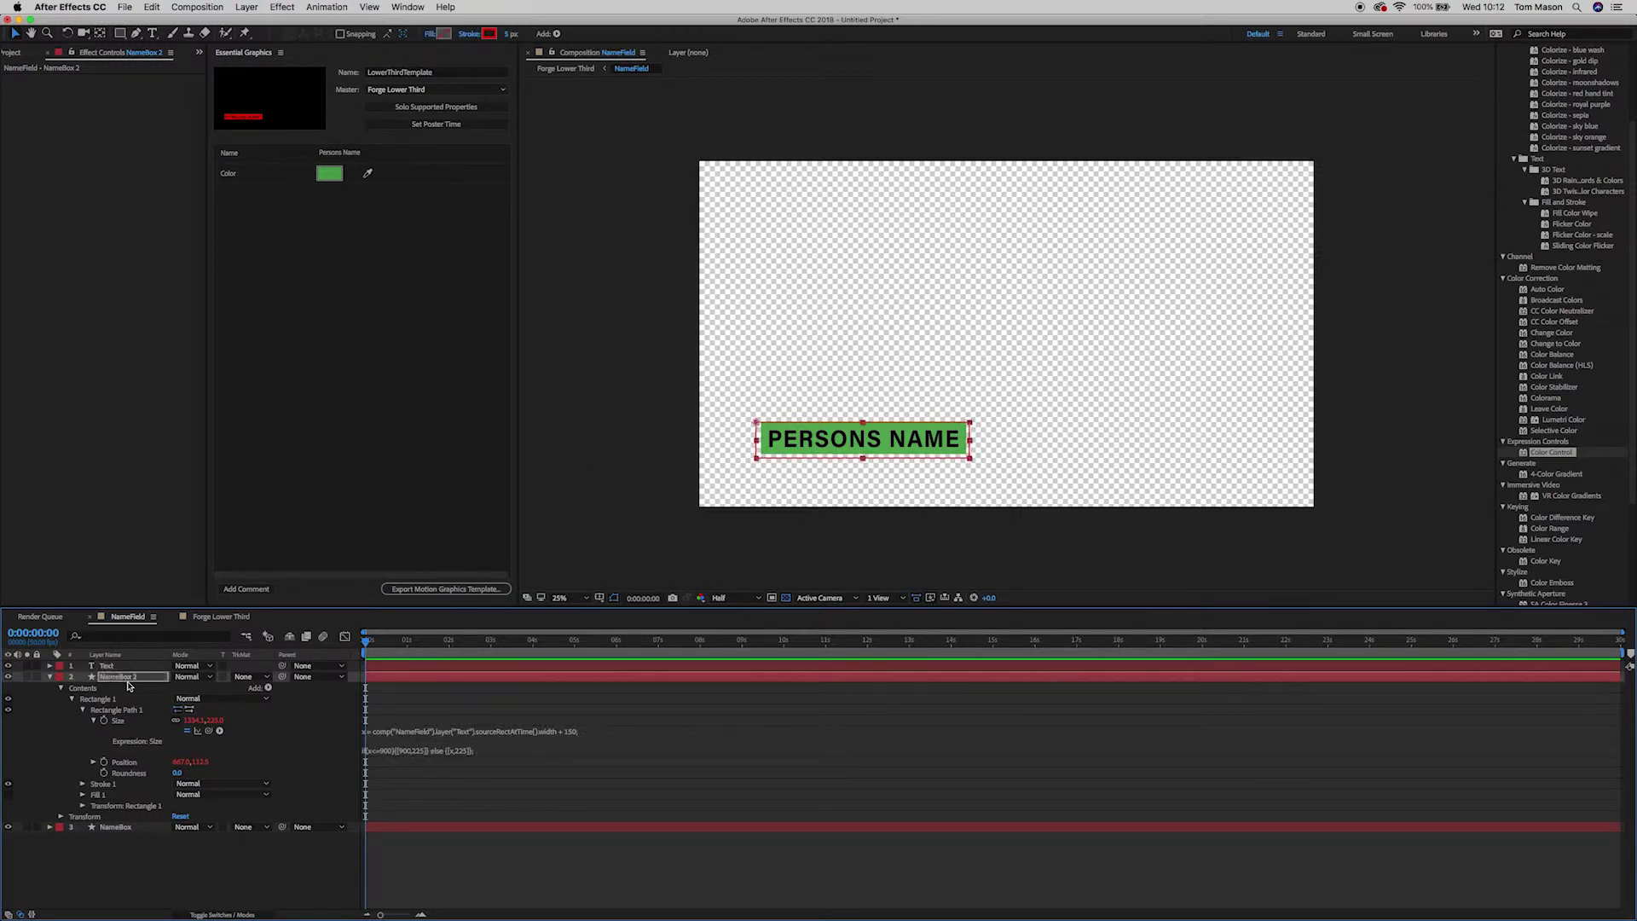
pyautogui.click(785, 722)
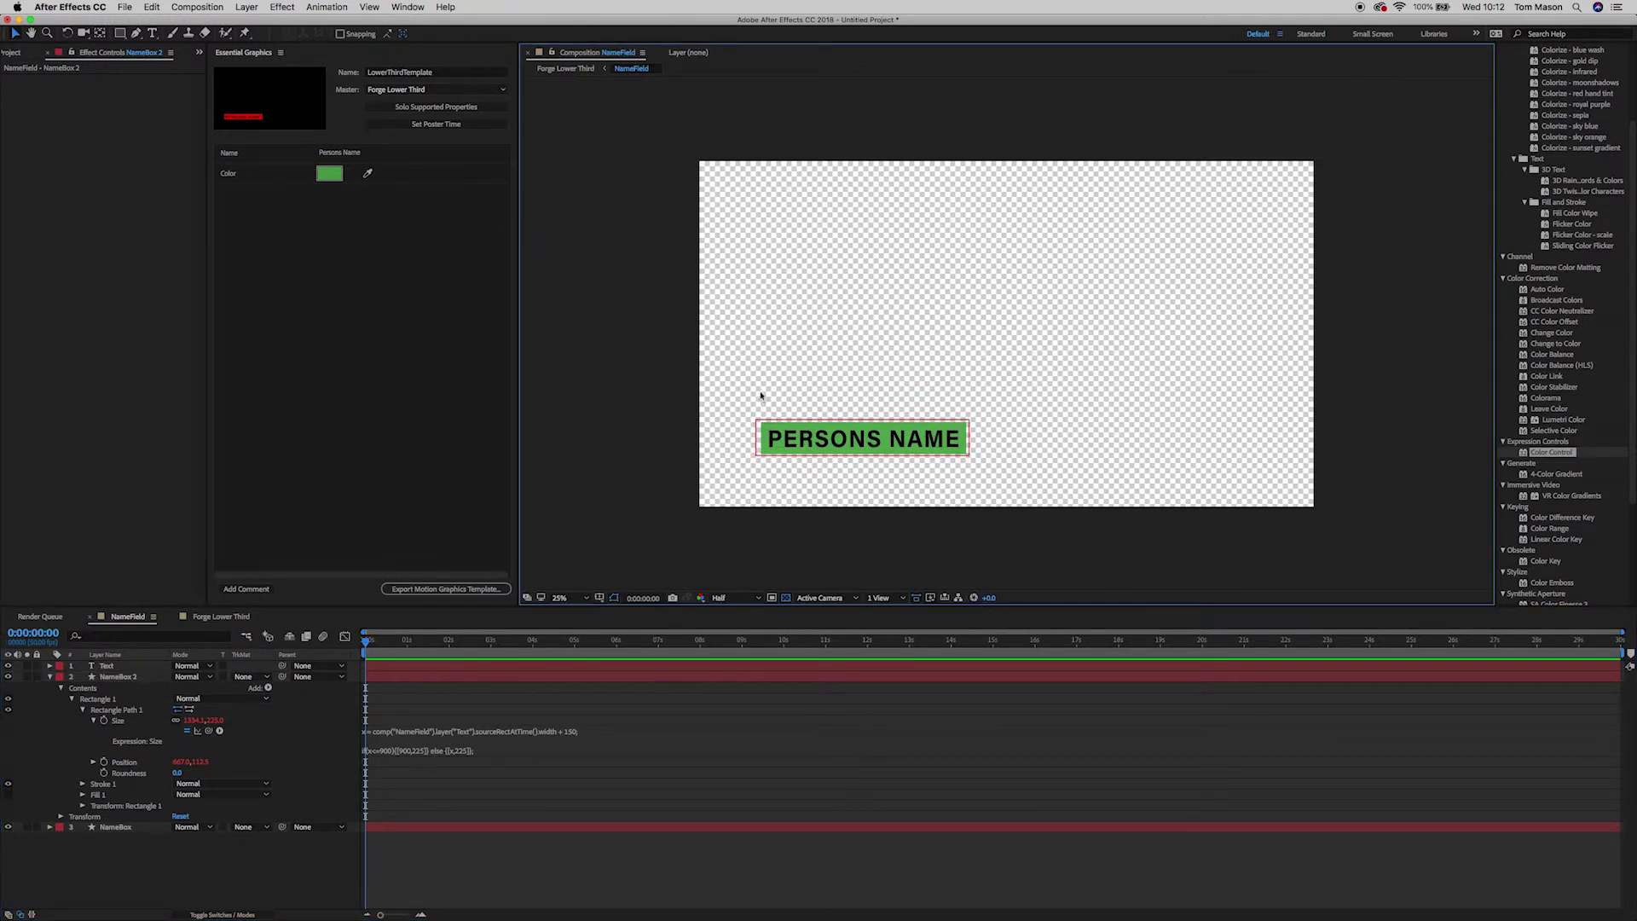
# Step: Change both 225 height values in NameBox 2's Size expression to 235
pyautogui.moveTo(701, 369); pyautogui.dragTo(1117, 556)
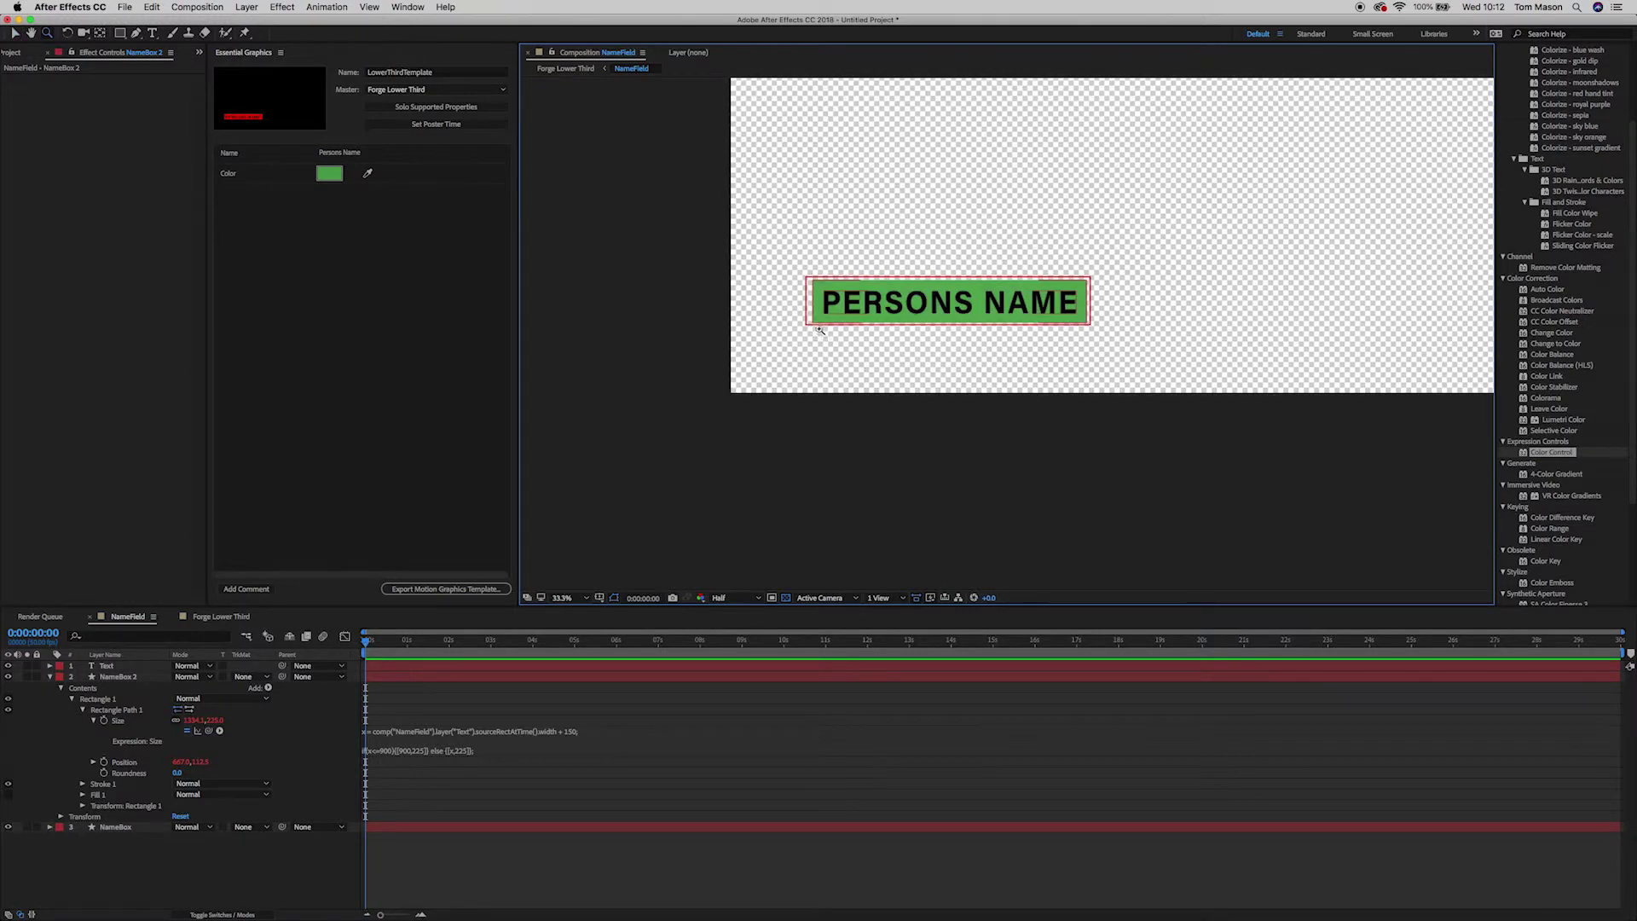
pyautogui.click(422, 750)
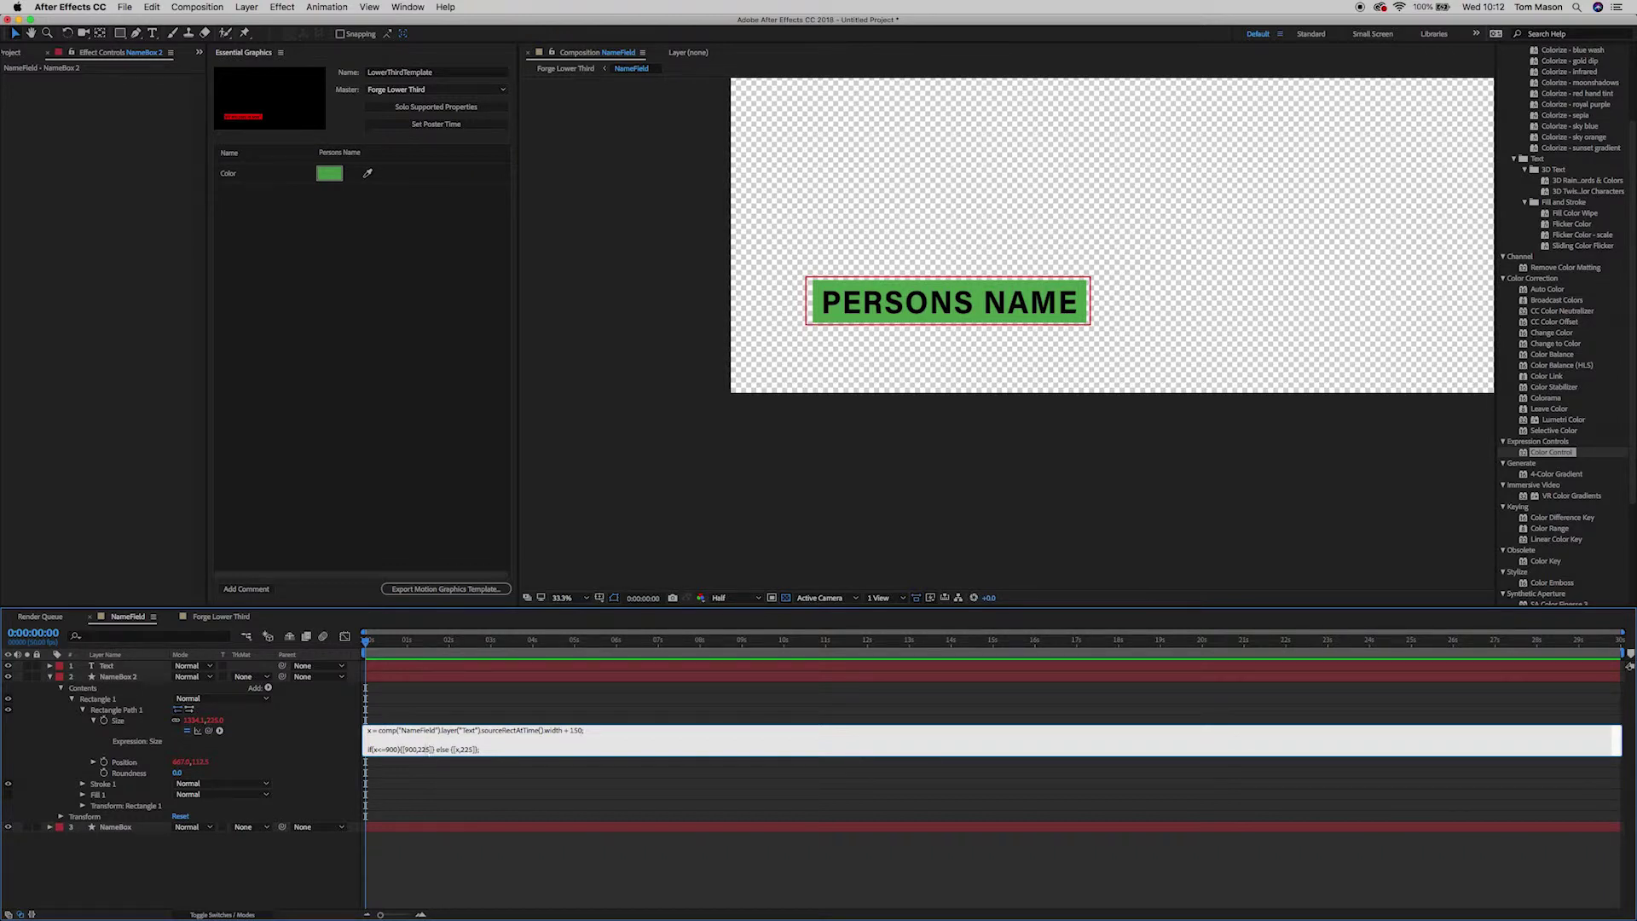
pyautogui.press('BackSpace')
pyautogui.write('3')
pyautogui.click(472, 748)
pyautogui.write('3')
pyautogui.click(947, 482)
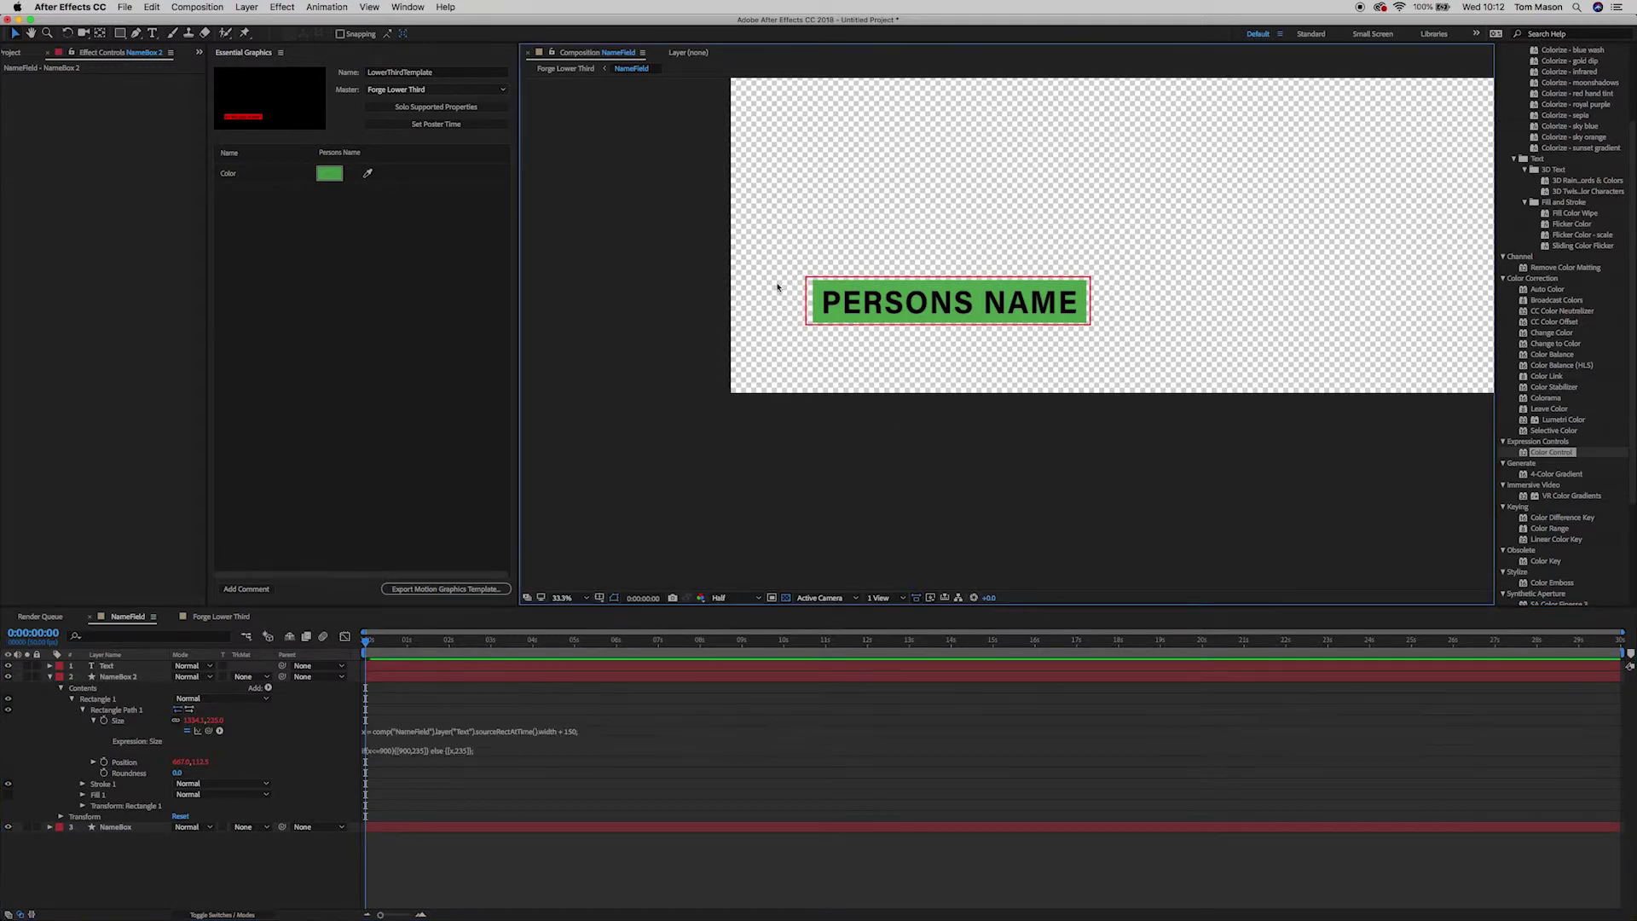
pyautogui.click(119, 676)
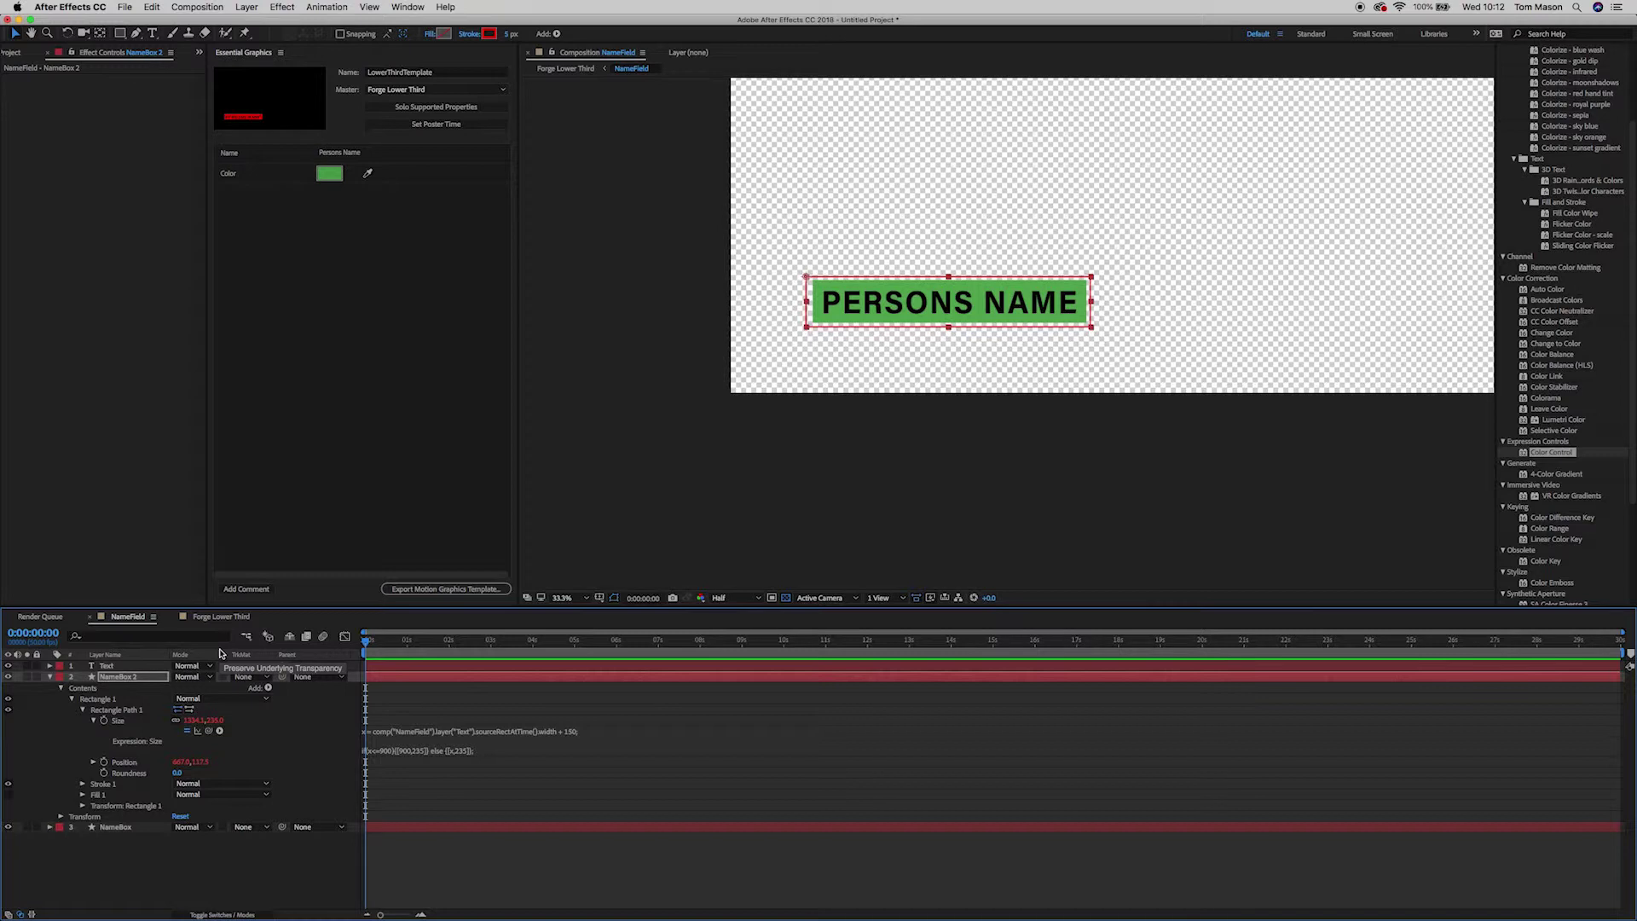
pyautogui.click(986, 550)
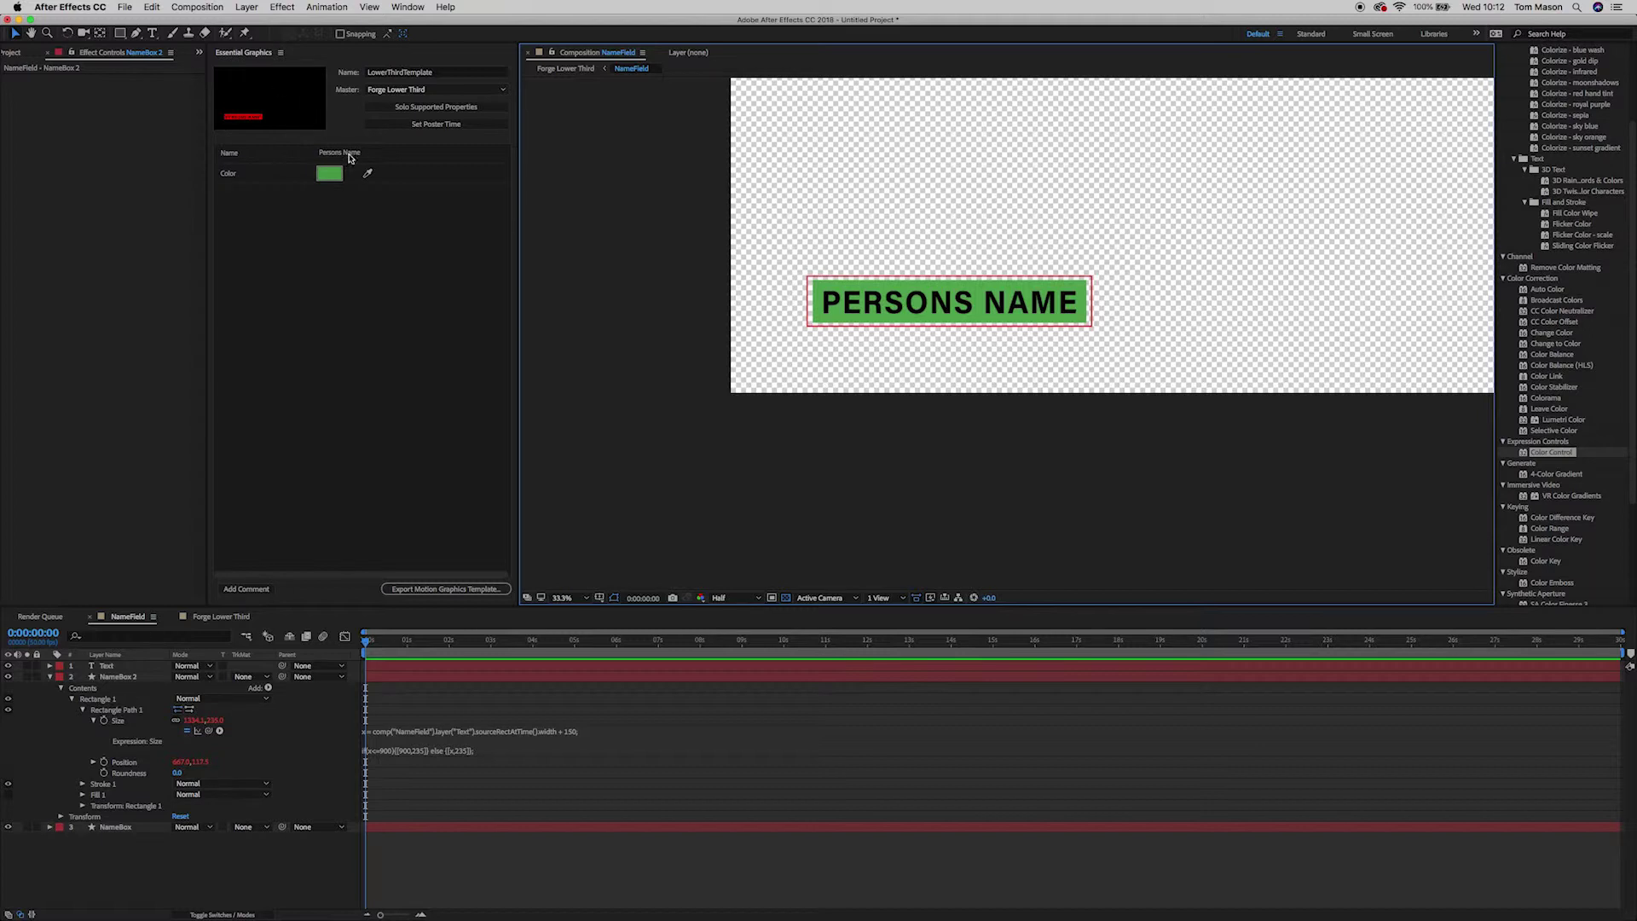
# Step: Test box resizing by lengthening the name with 'longer', then shortening it to 'a'
pyautogui.click(340, 154)
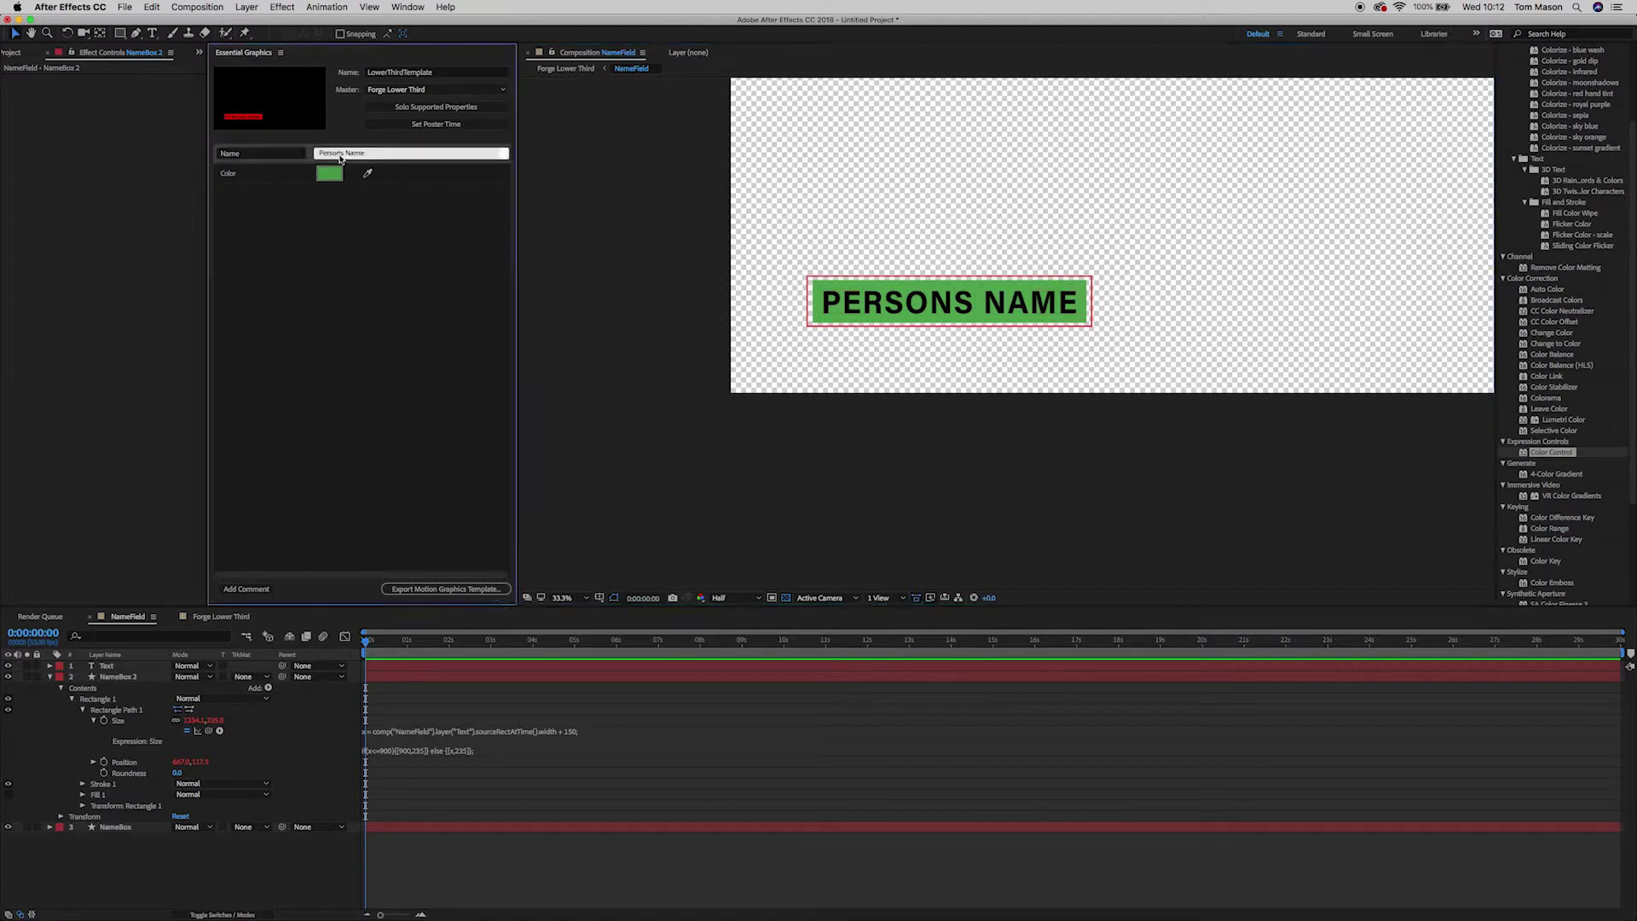
pyautogui.moveTo(377, 153); pyautogui.dragTo(358, 154)
pyautogui.write('longer')
pyautogui.click(792, 491)
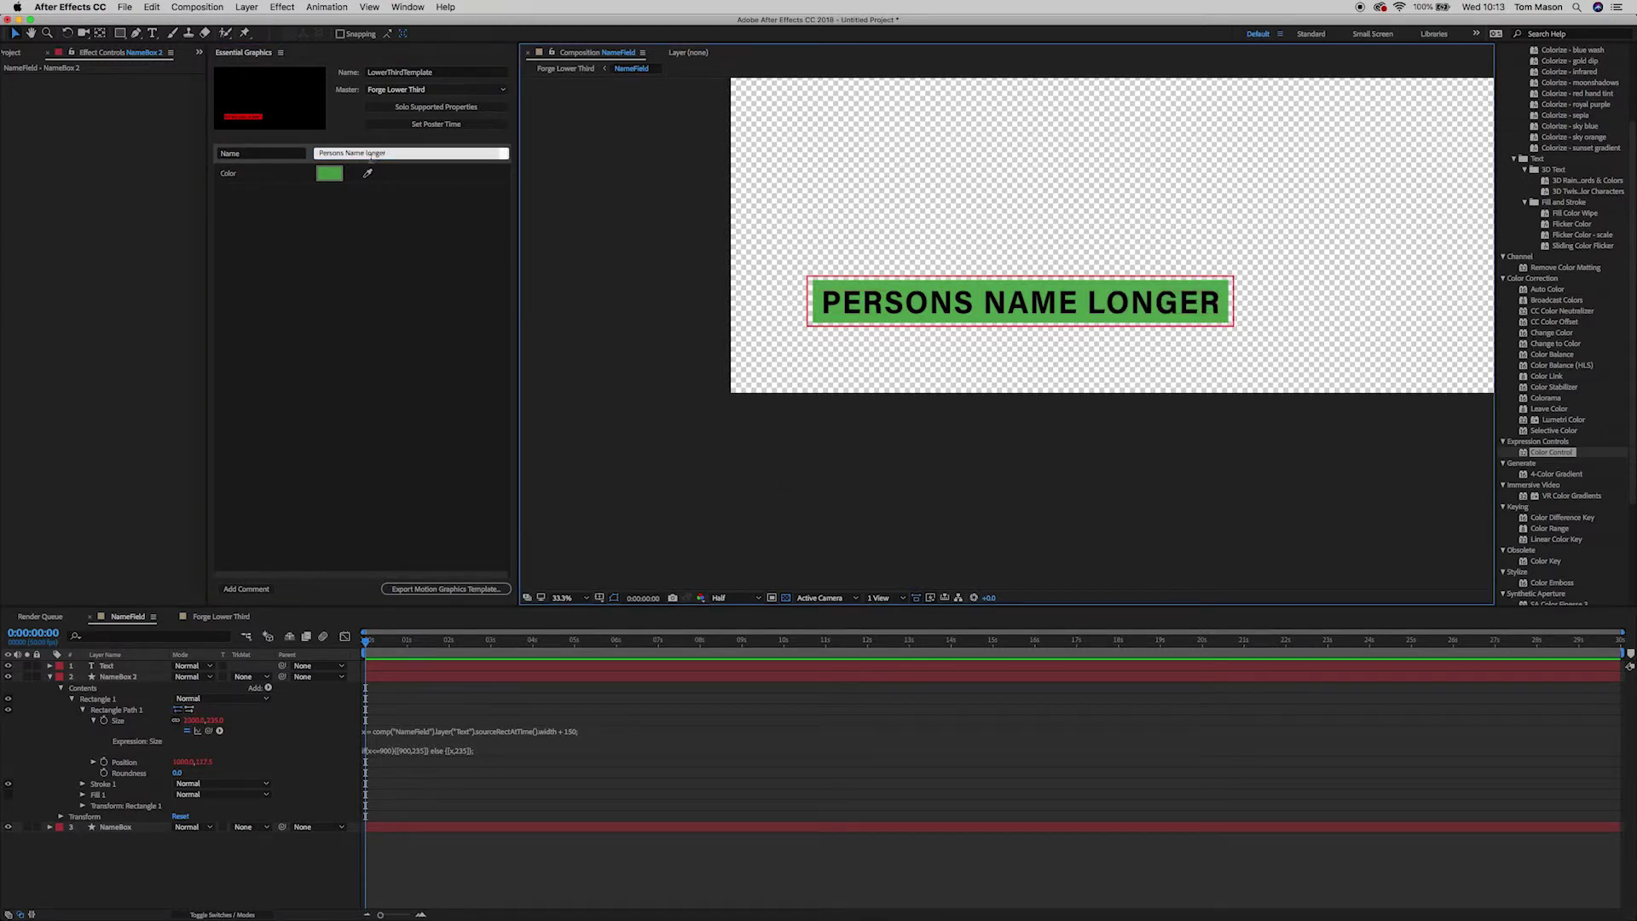
pyautogui.click(322, 150)
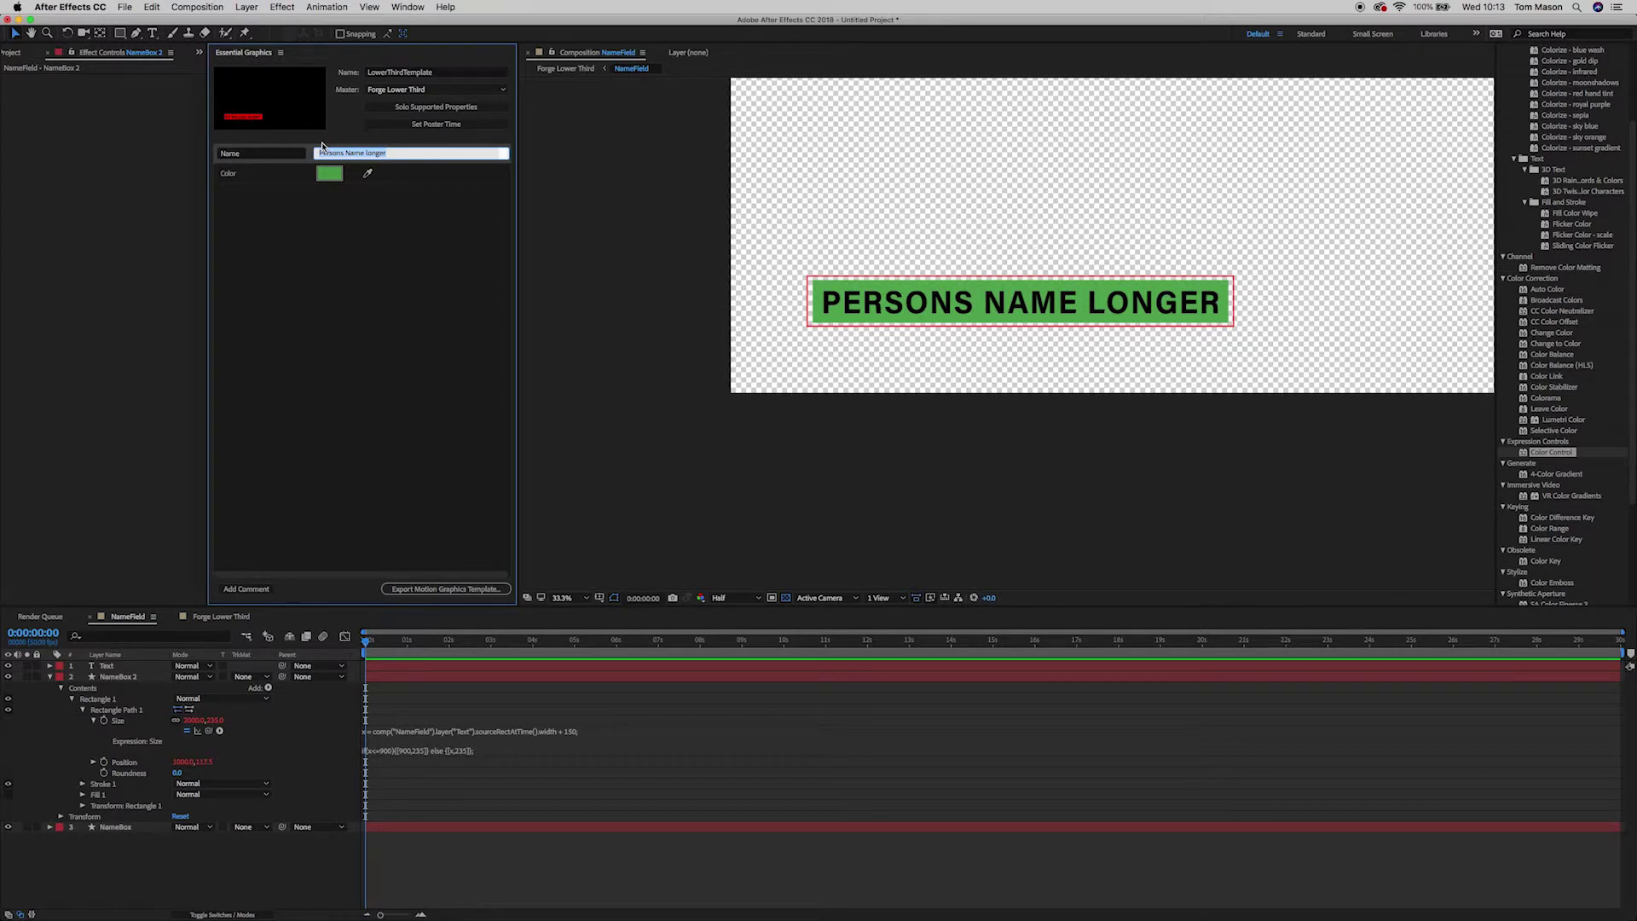
pyautogui.write('a')
pyautogui.click(468, 464)
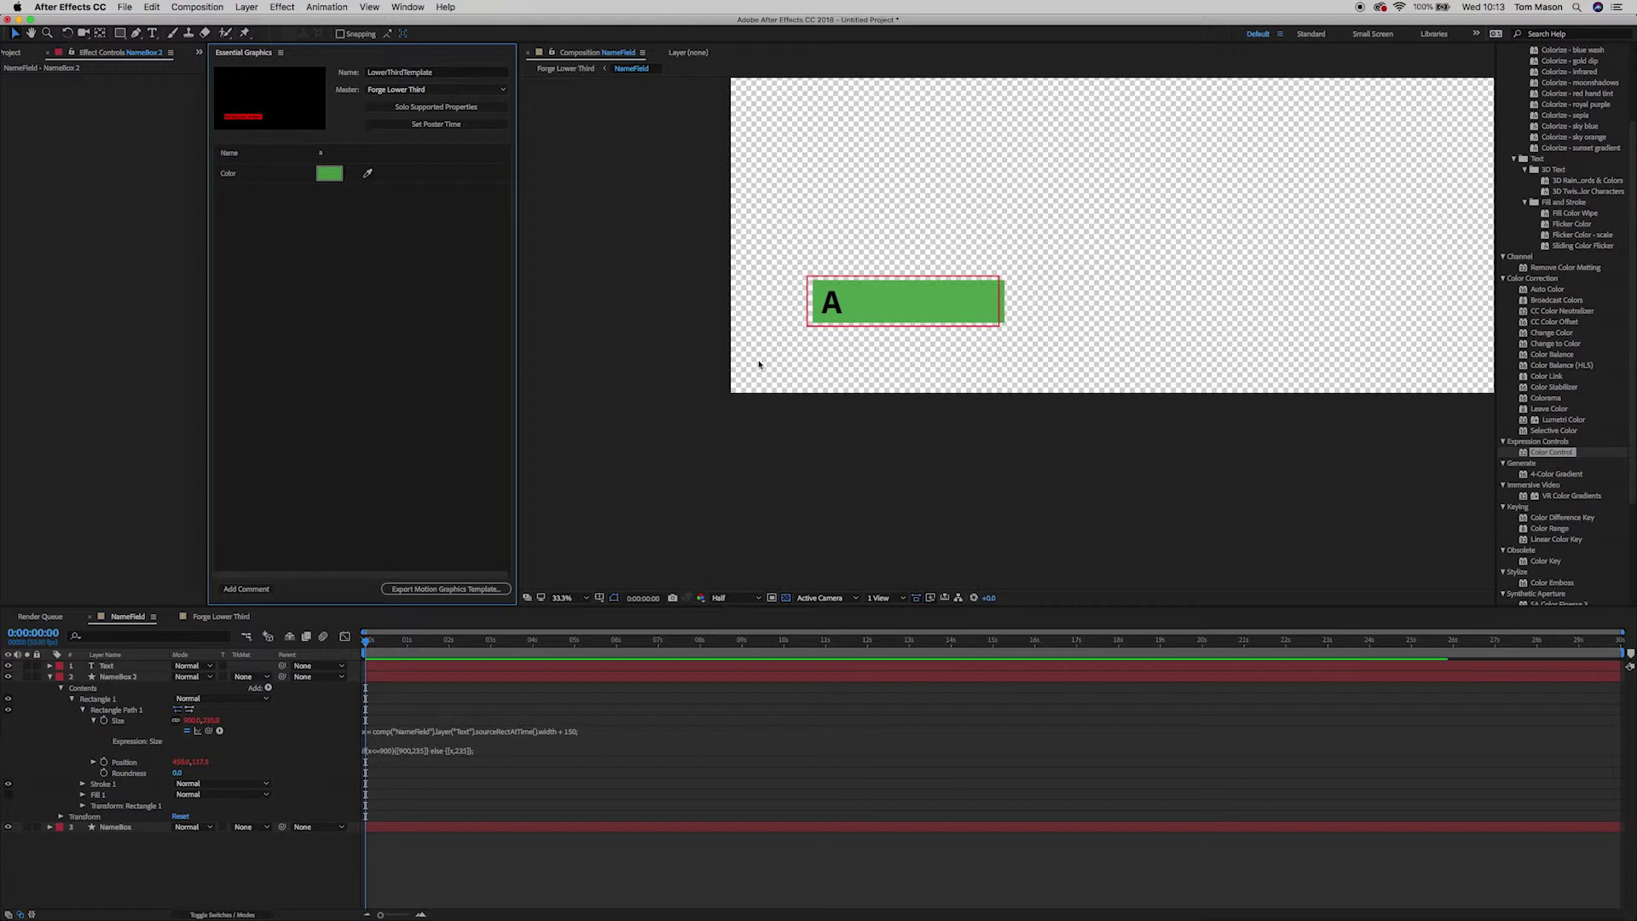
# Step: Edit the Size expression's 900 minimum width, apply it, and recheck the name
pyautogui.click(403, 755)
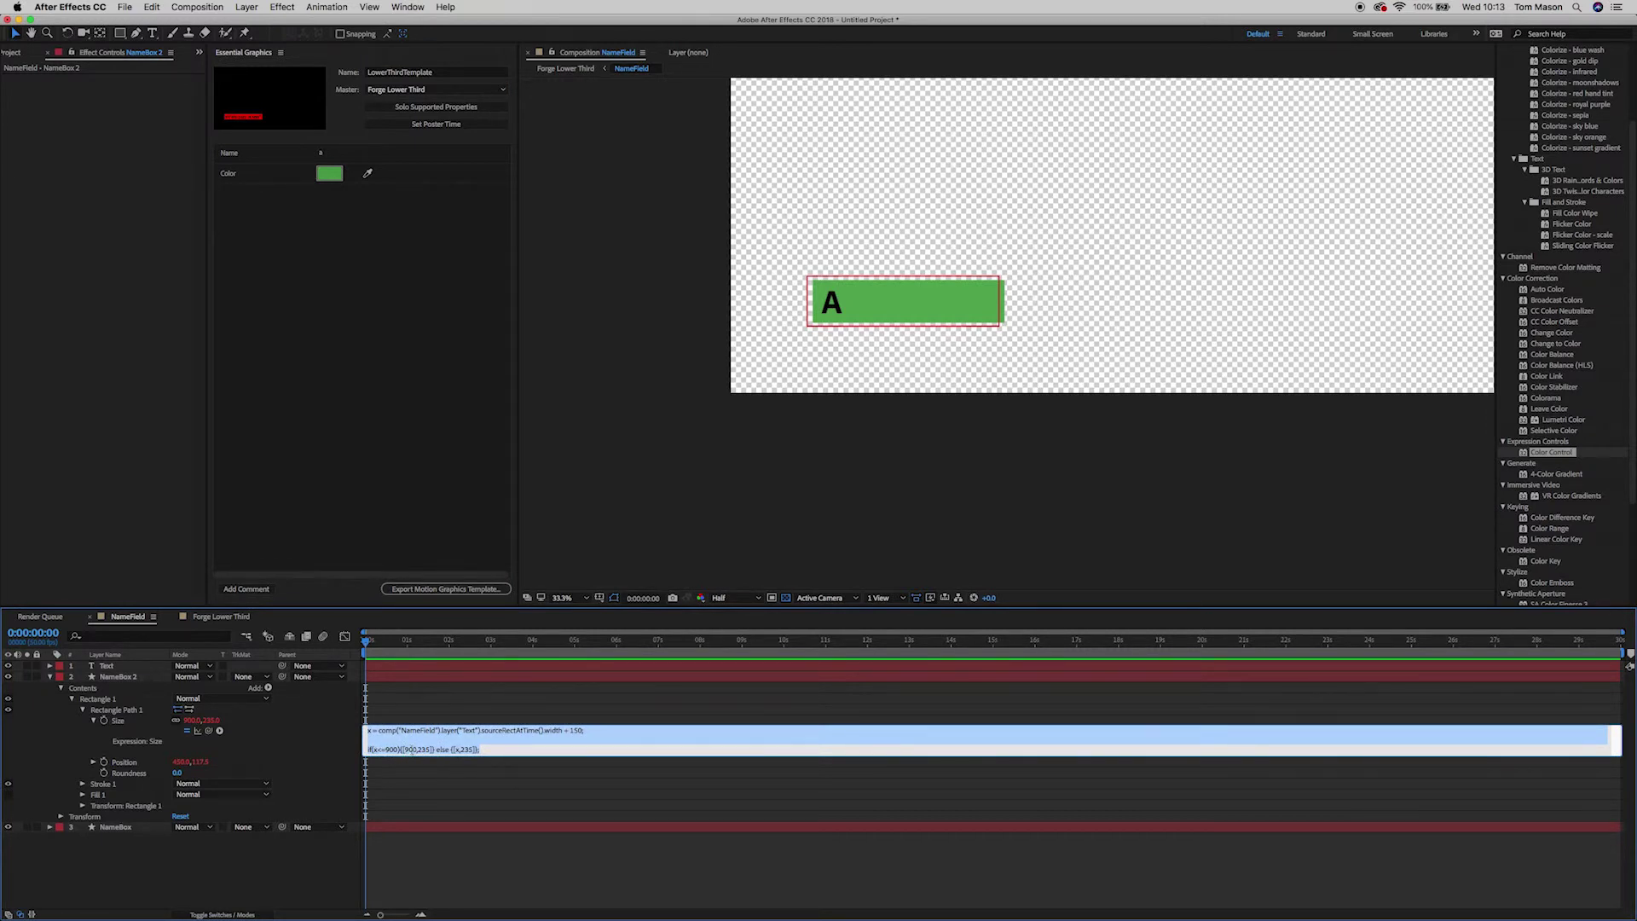
pyautogui.click(409, 749)
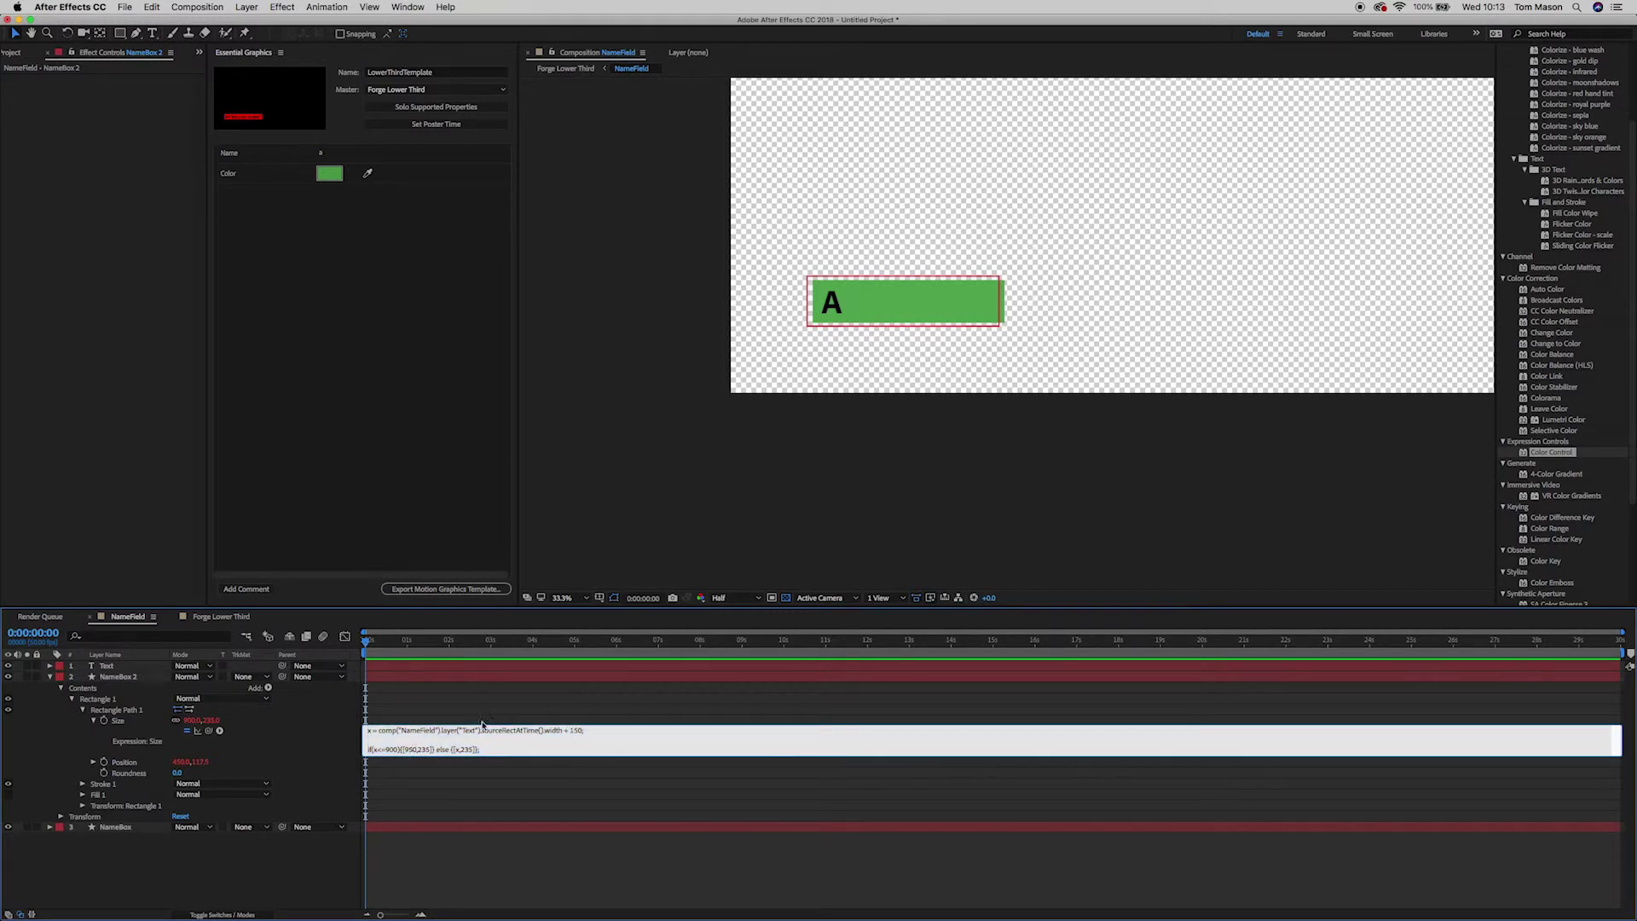
pyautogui.click(468, 780)
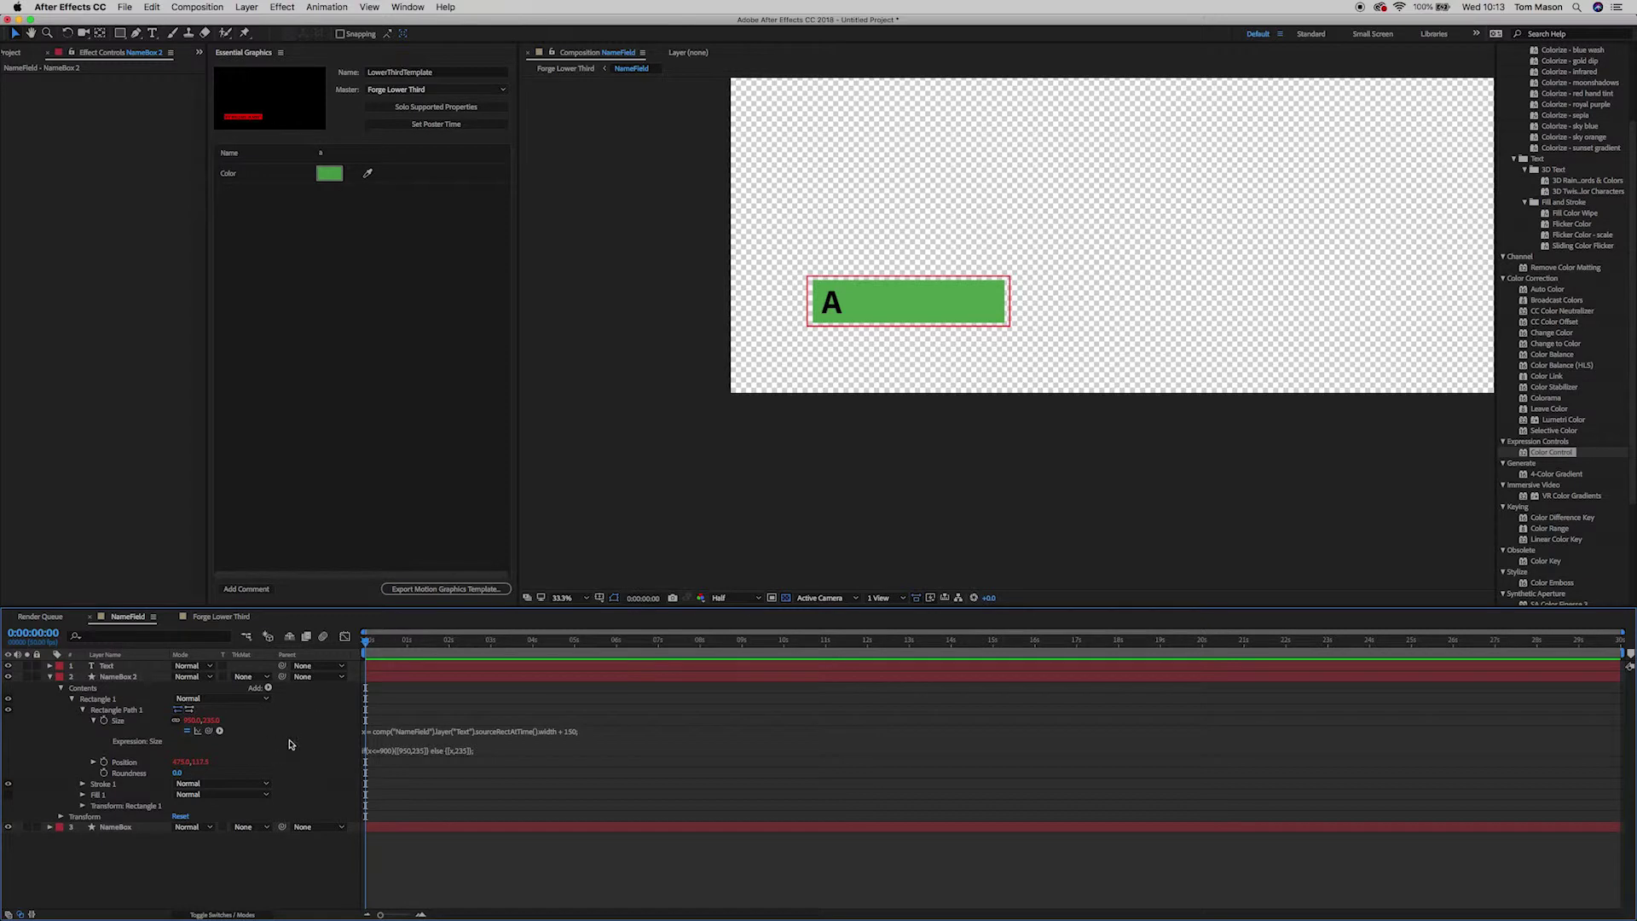
pyautogui.click(323, 154)
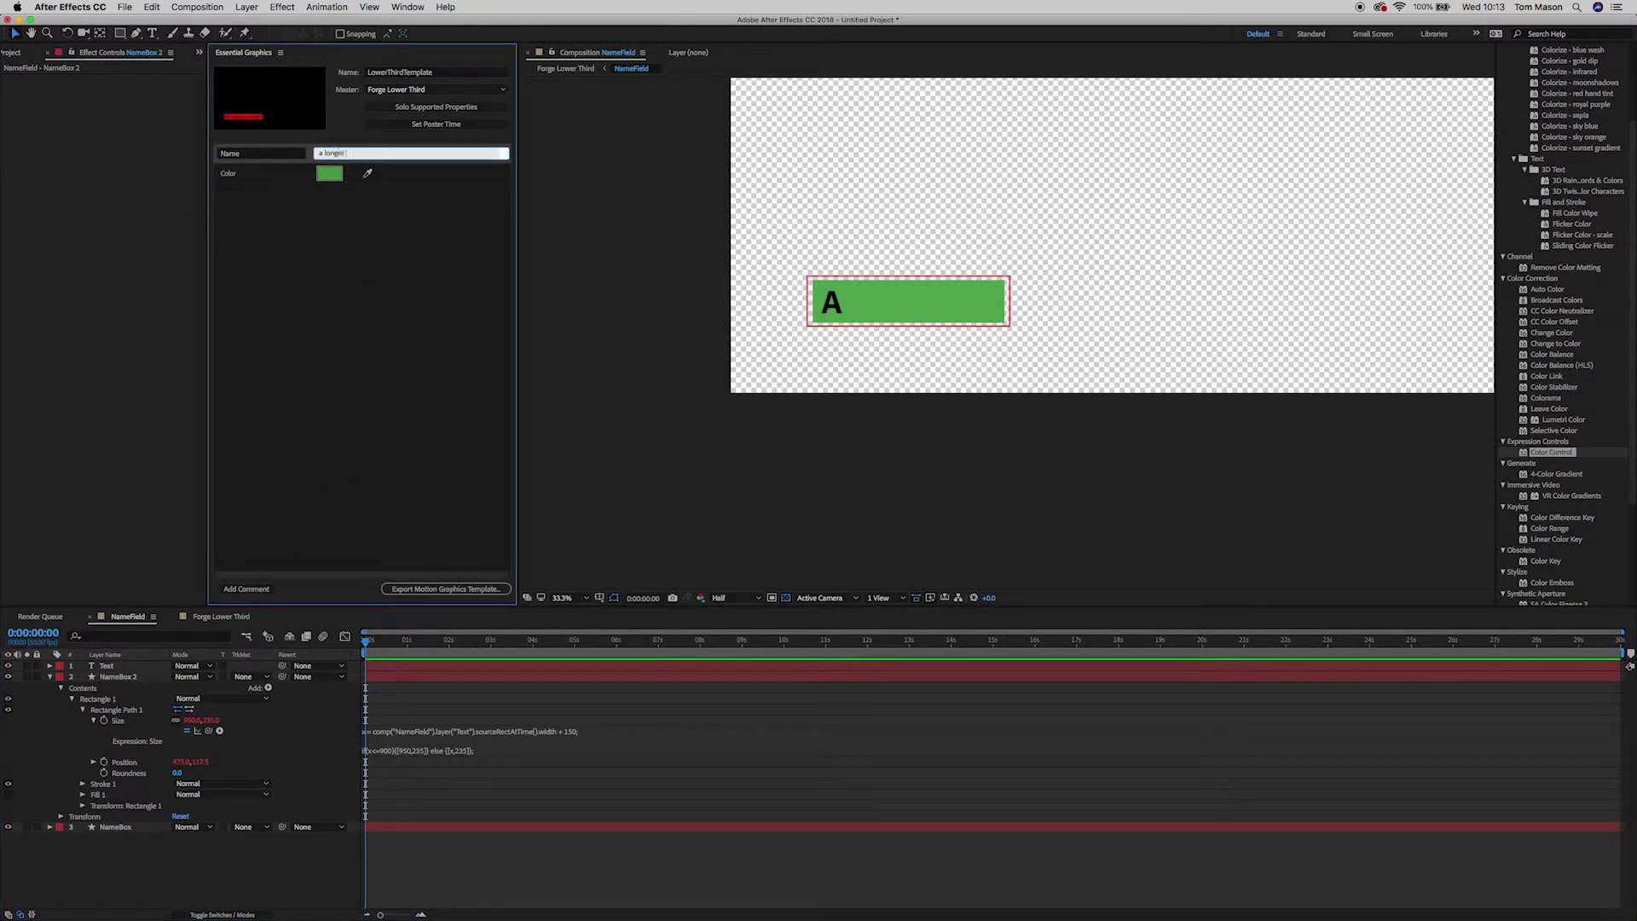
pyautogui.press('Return')
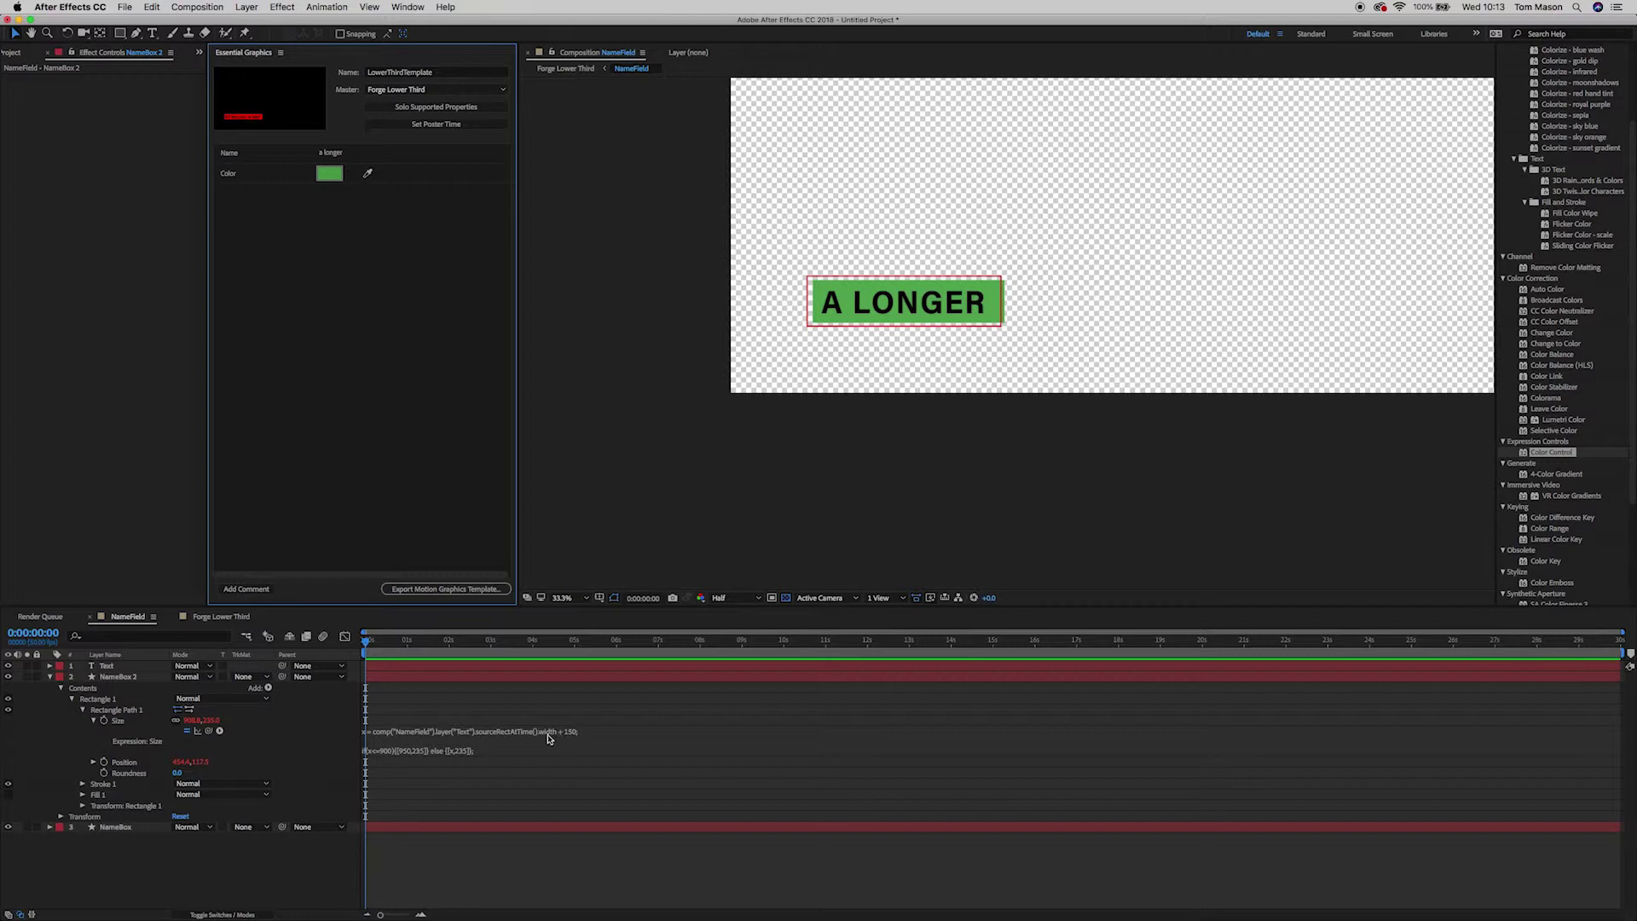
pyautogui.click(452, 754)
pyautogui.click(453, 758)
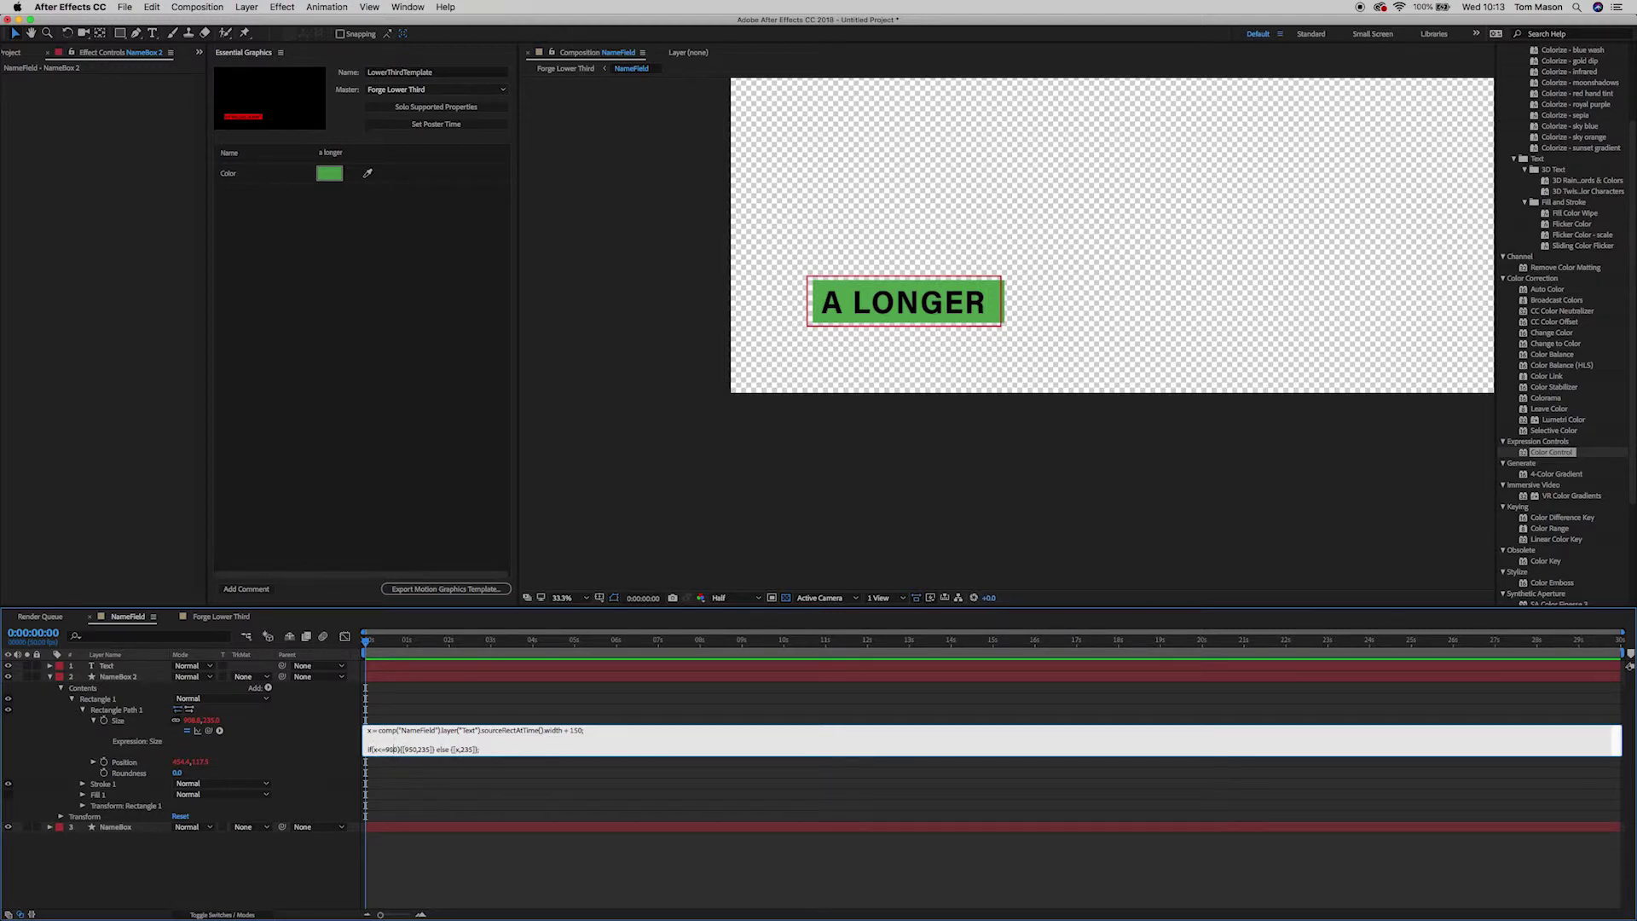
pyautogui.click(418, 771)
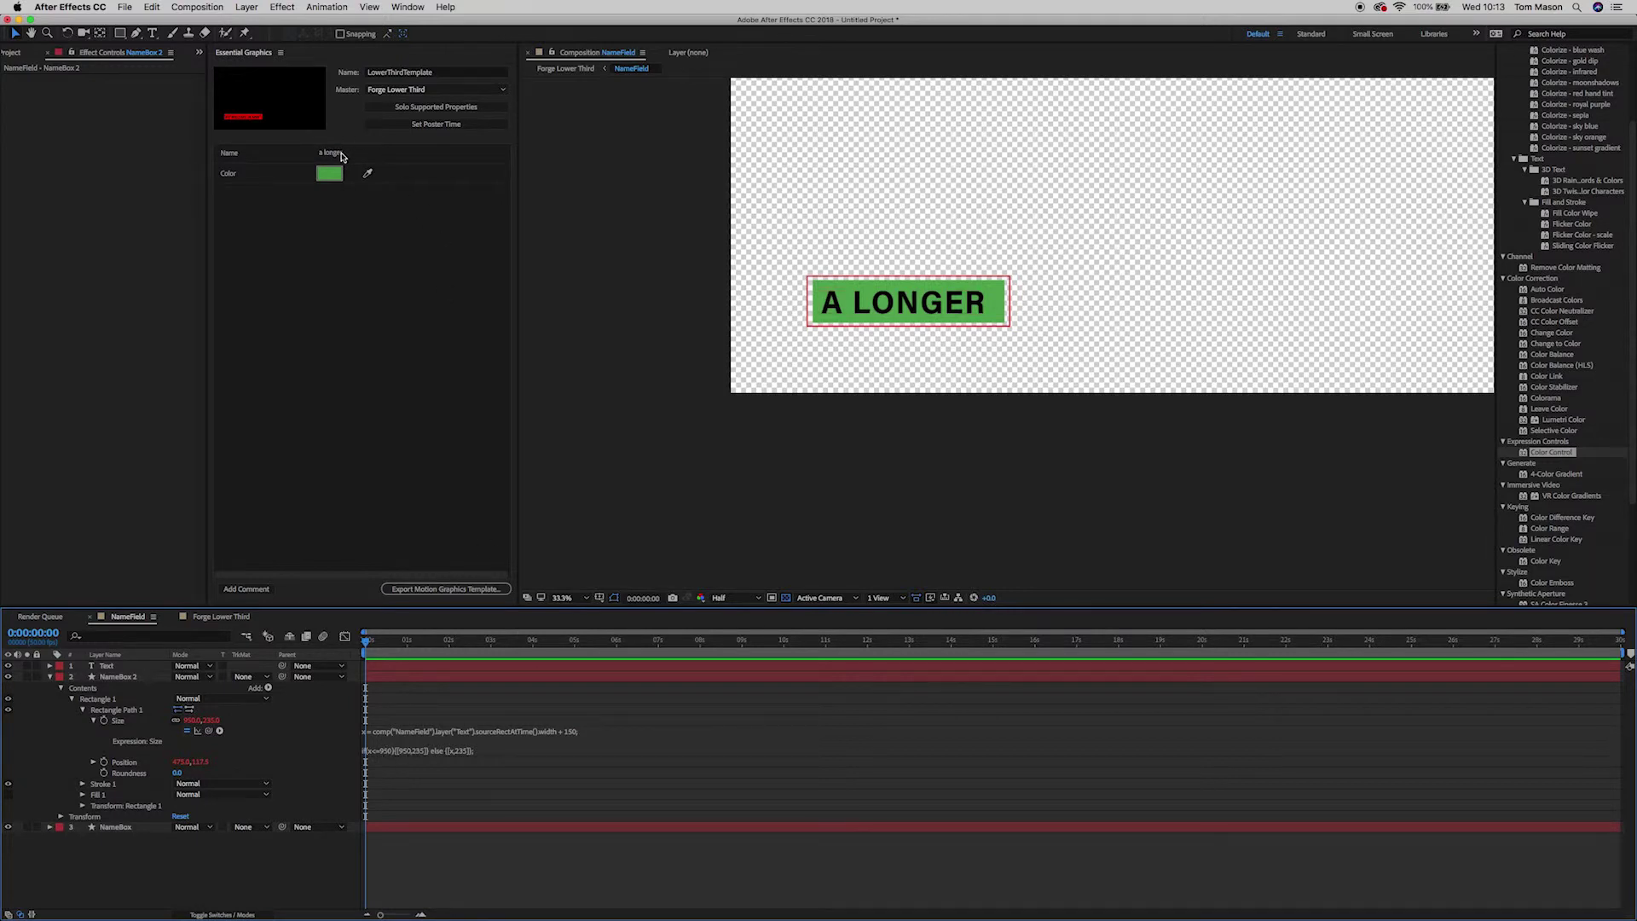
# Step: Set the Name to 'a longer longer' and reopen the Size expression at its 950 width cap
pyautogui.click(341, 156)
pyautogui.write('a lo')
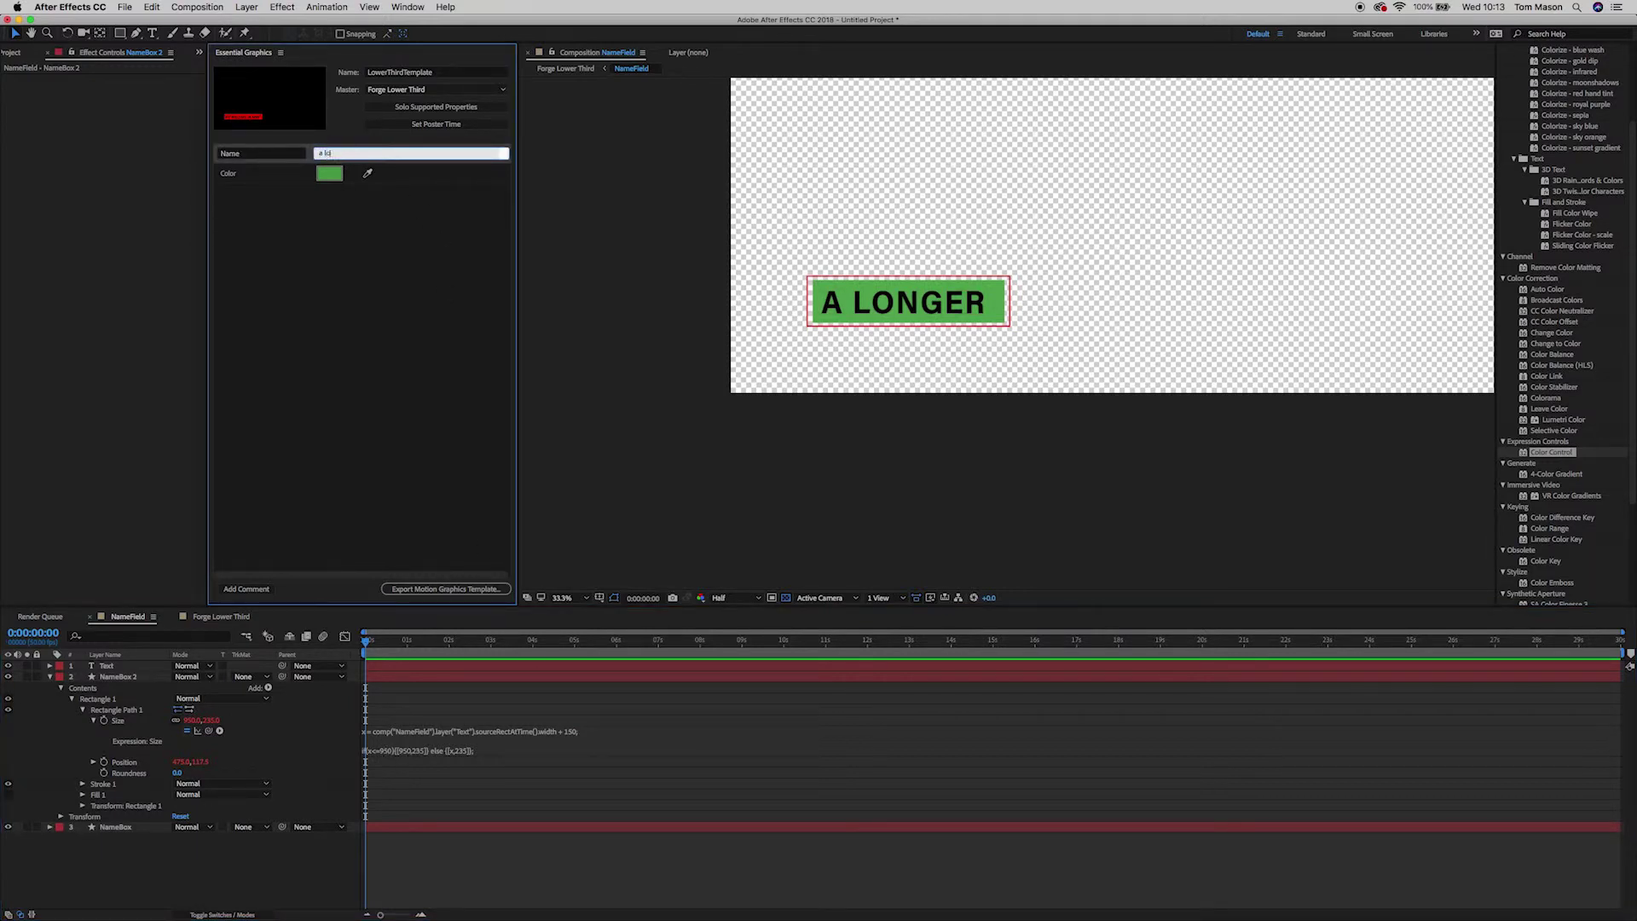
pyautogui.press('Return')
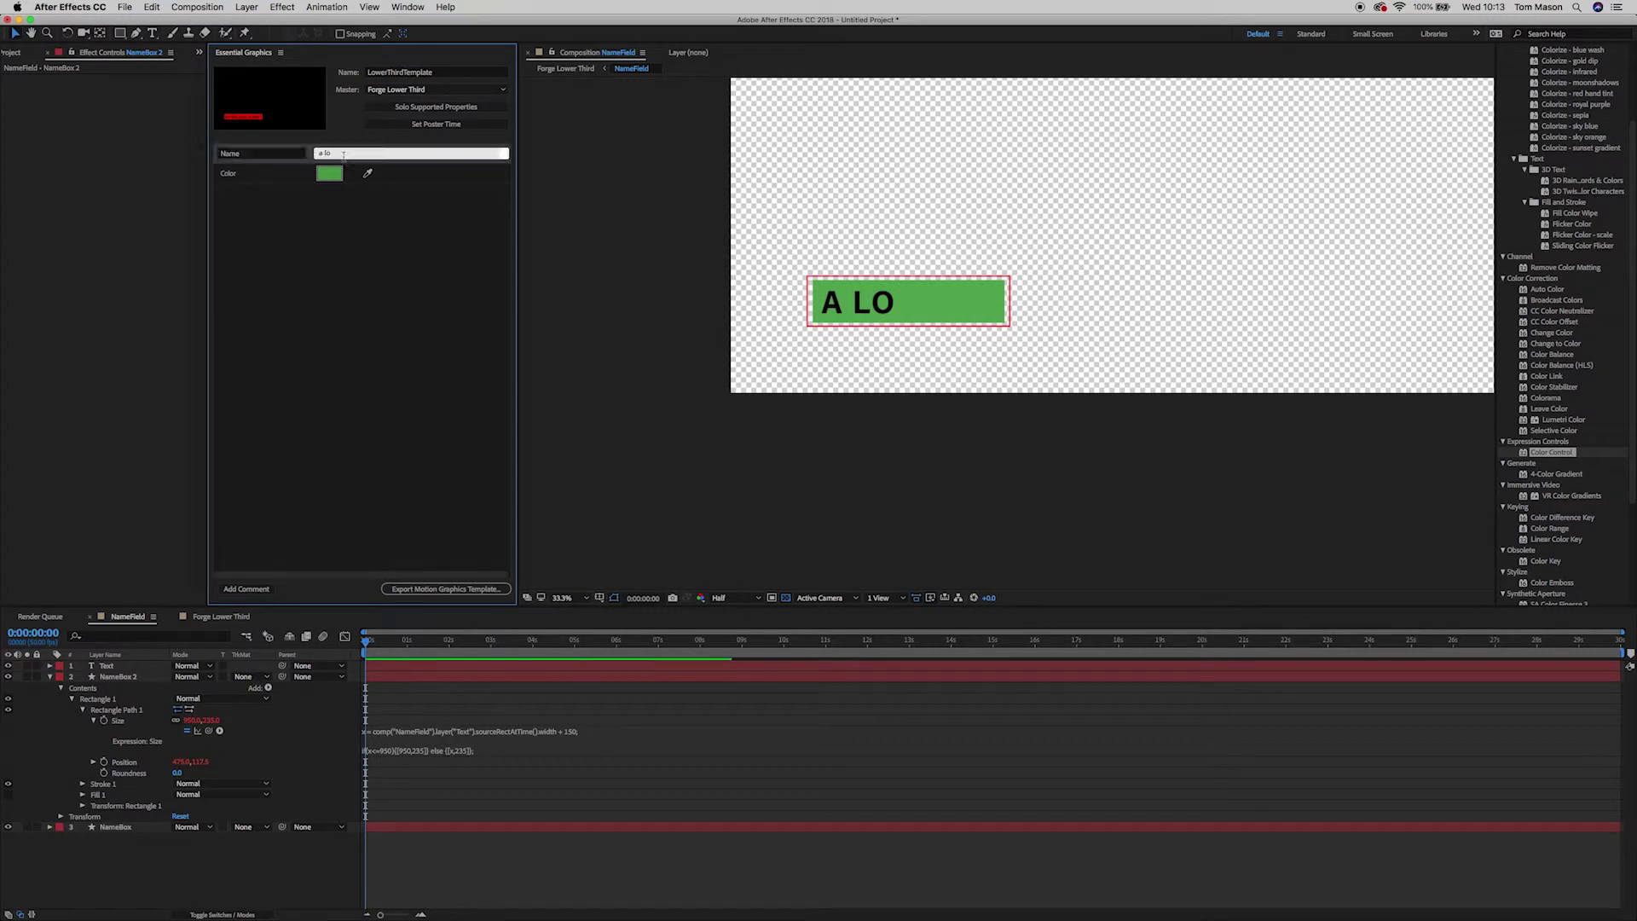
pyautogui.click(339, 154)
pyautogui.write('nger longer')
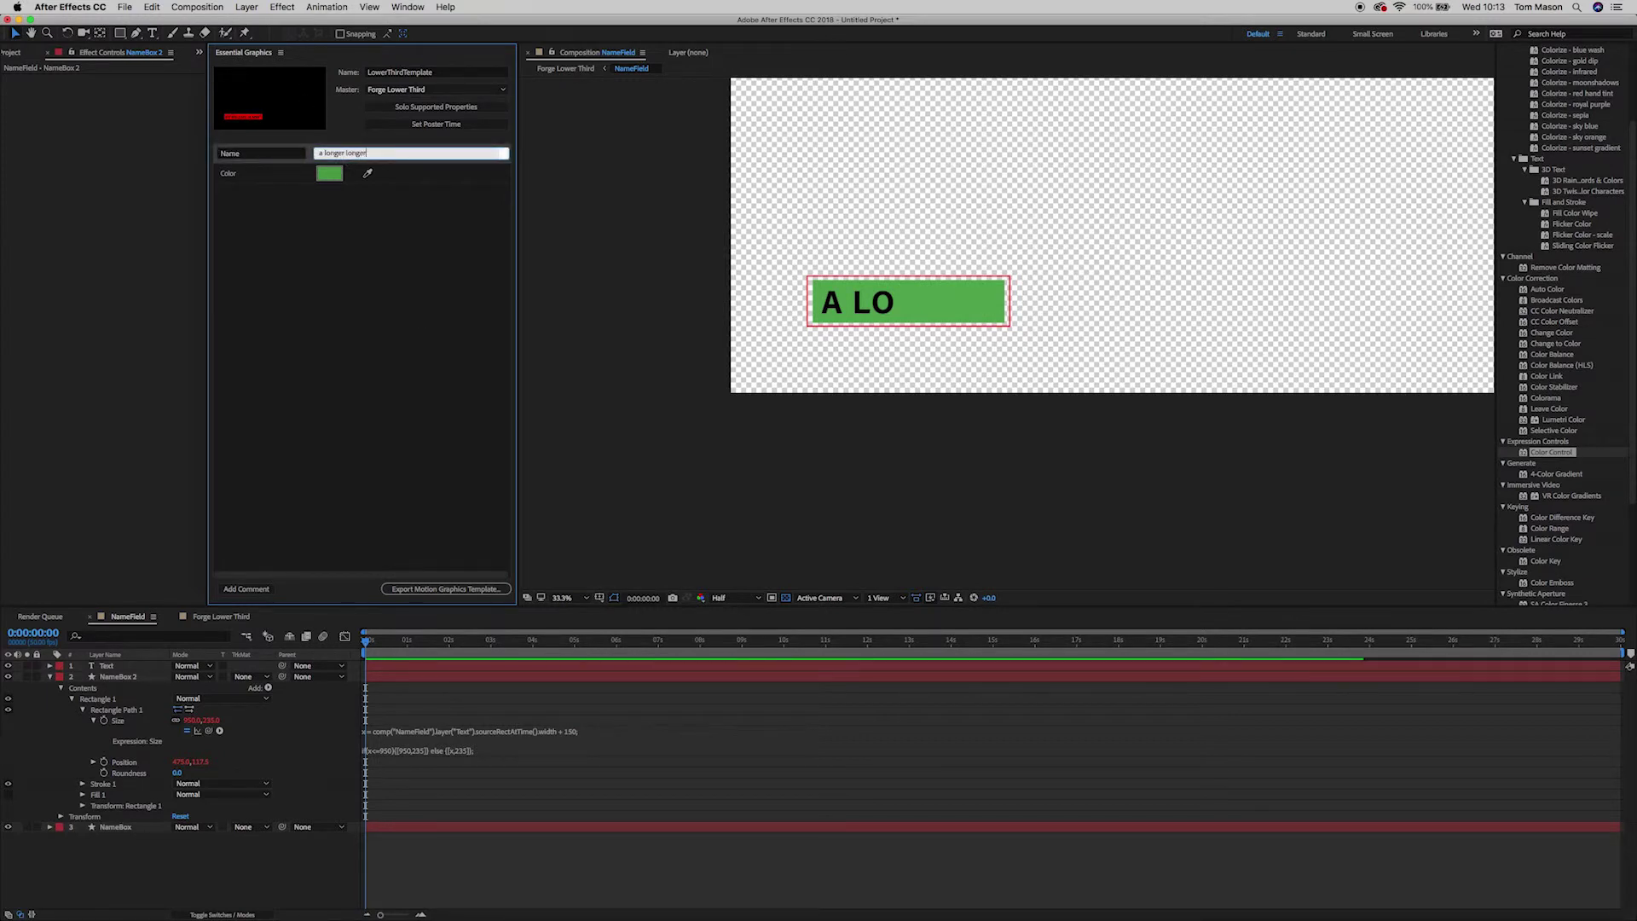
pyautogui.press('Return')
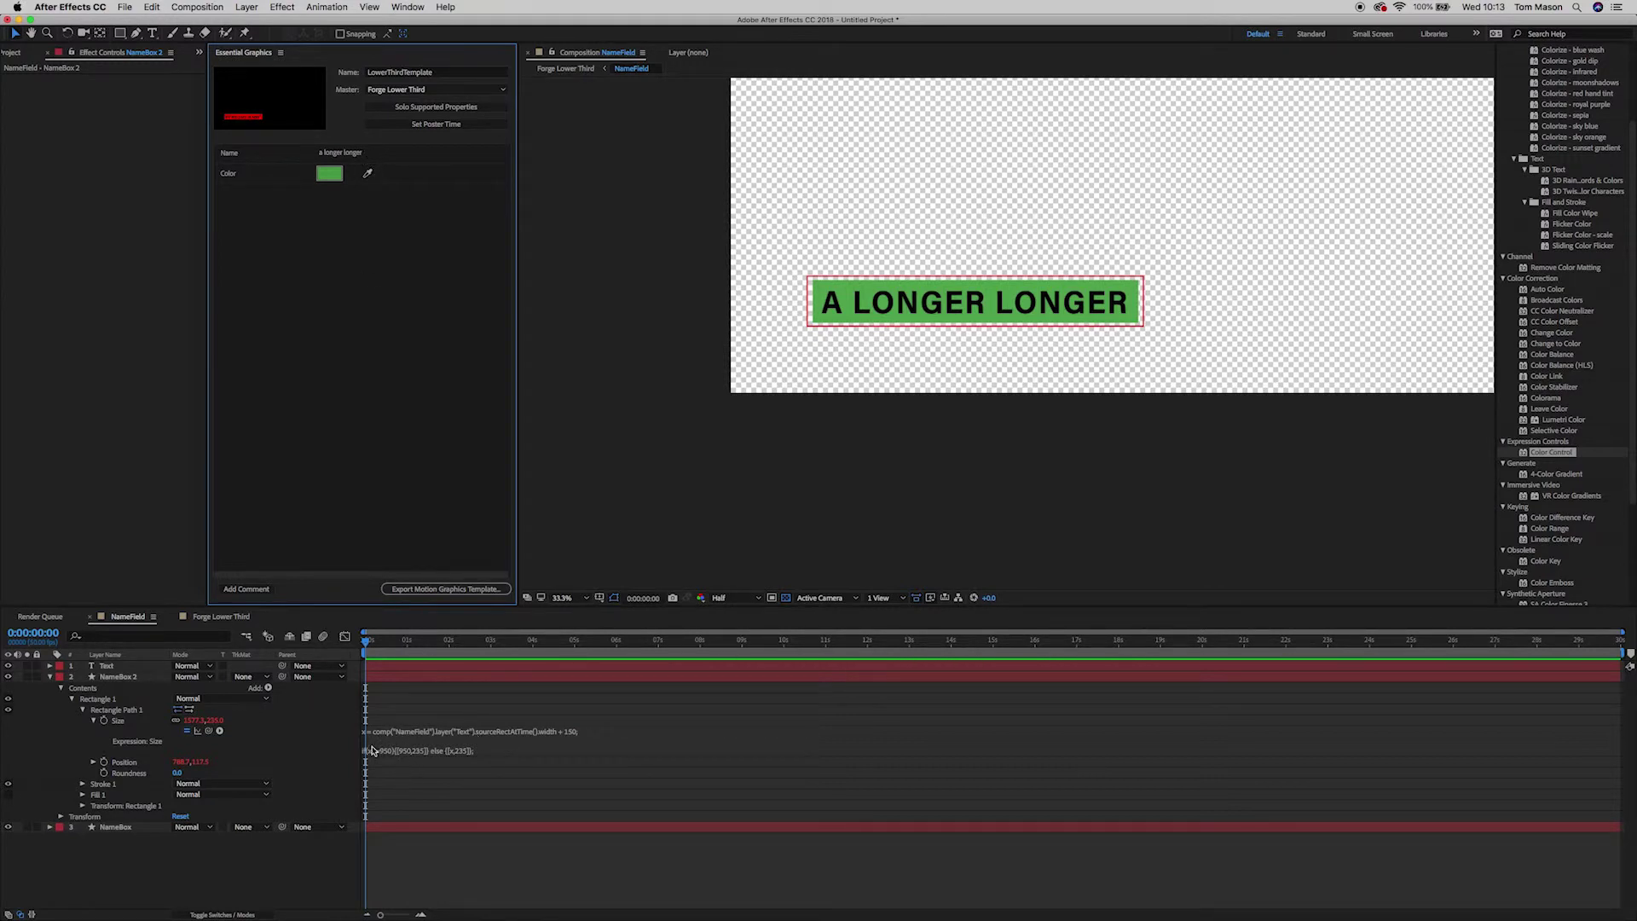
pyautogui.click(392, 756)
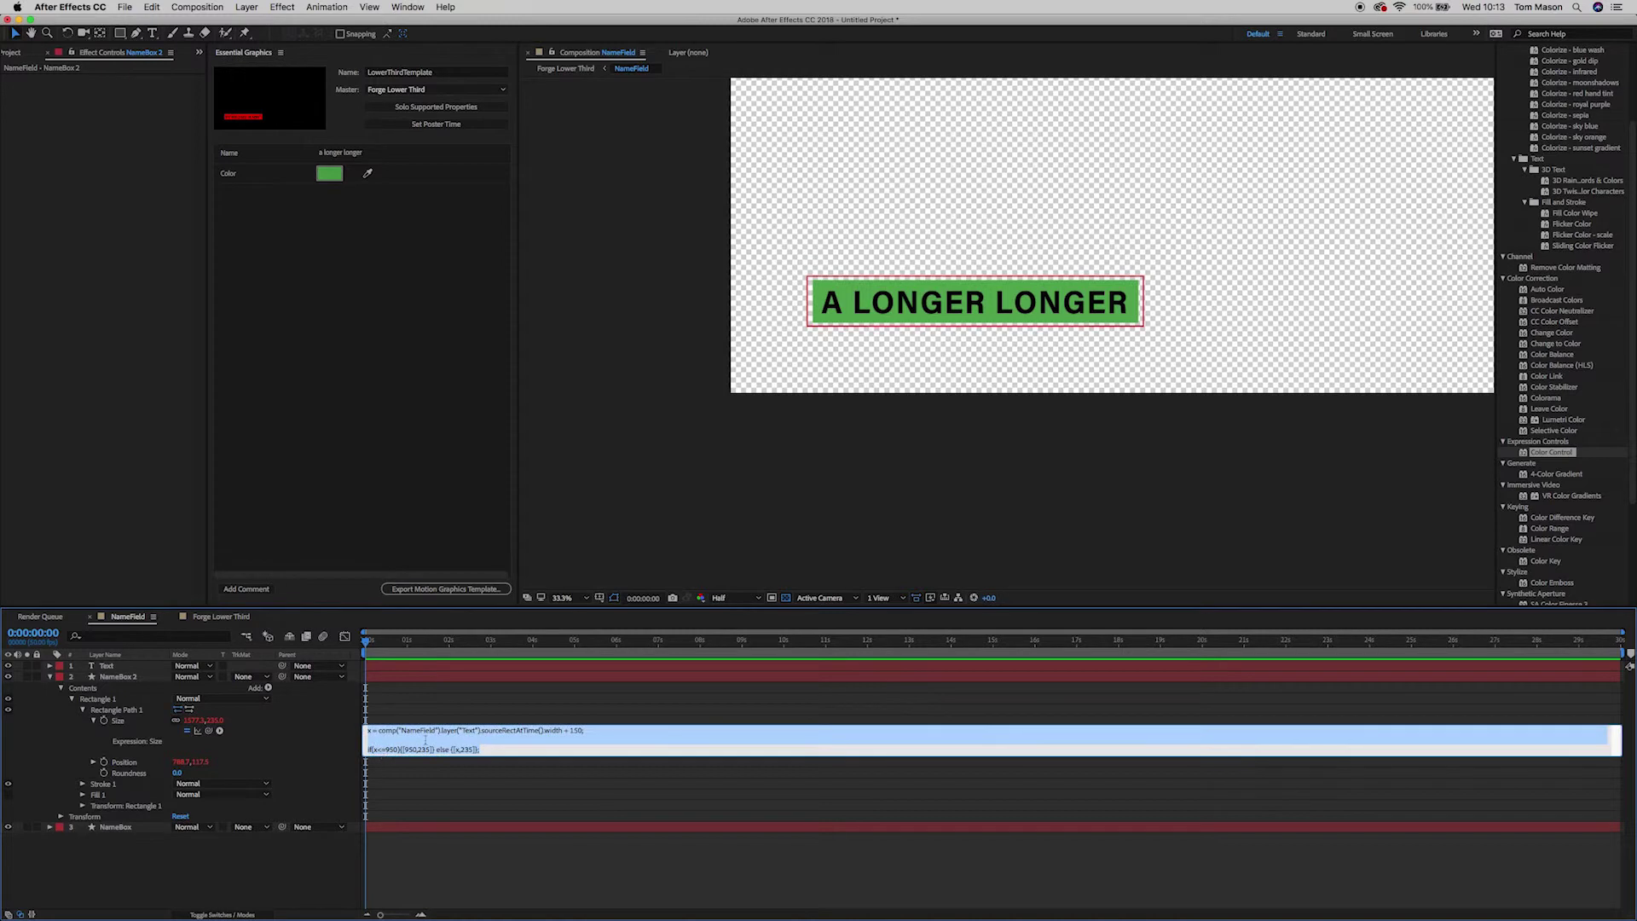
pyautogui.click(392, 749)
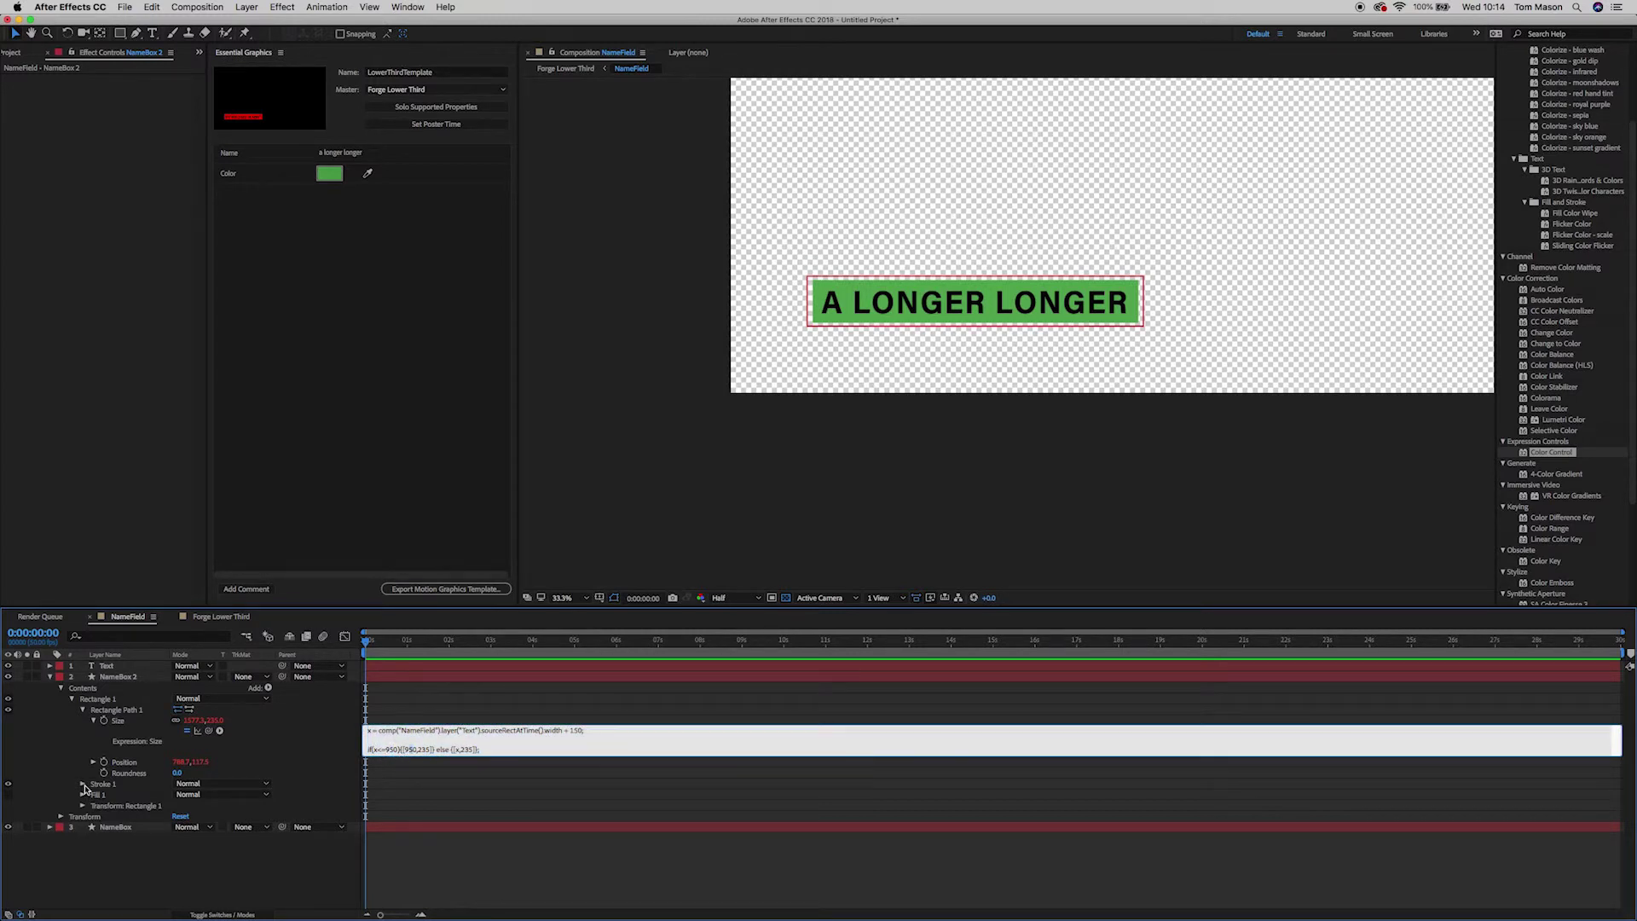
# Step: Link the rectangle's stroke colour by expression to the Control layer's Color Control
pyautogui.click(83, 783)
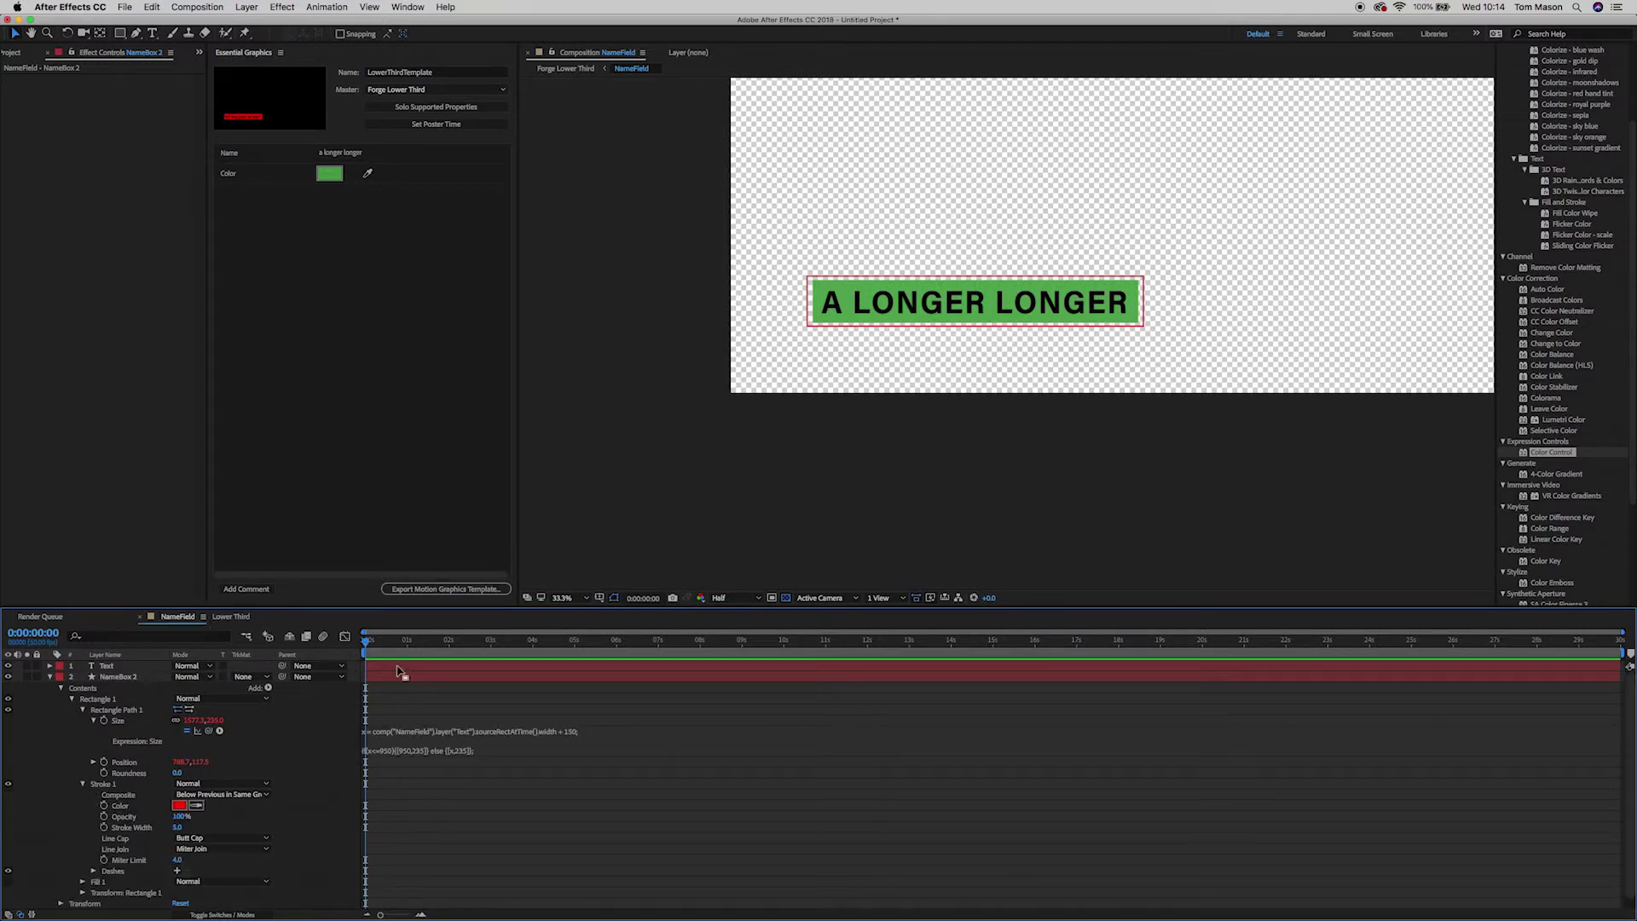
pyautogui.moveTo(112, 622); pyautogui.dragTo(1567, 727)
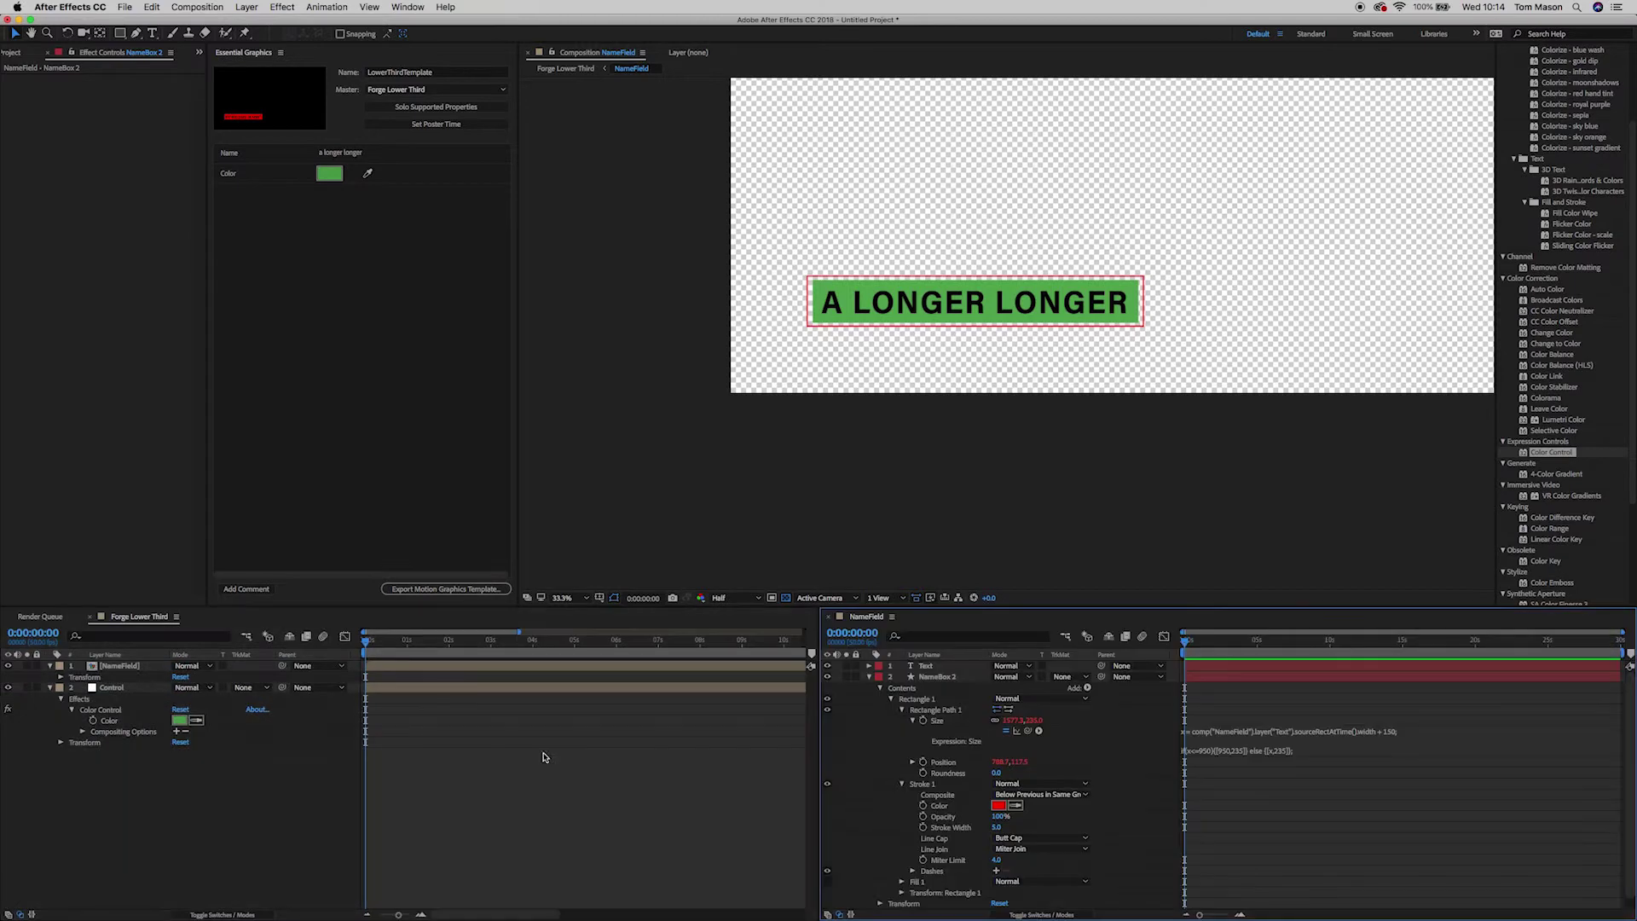
pyautogui.keyDown('alt'); pyautogui.click(923, 806); pyautogui.keyUp('alt')
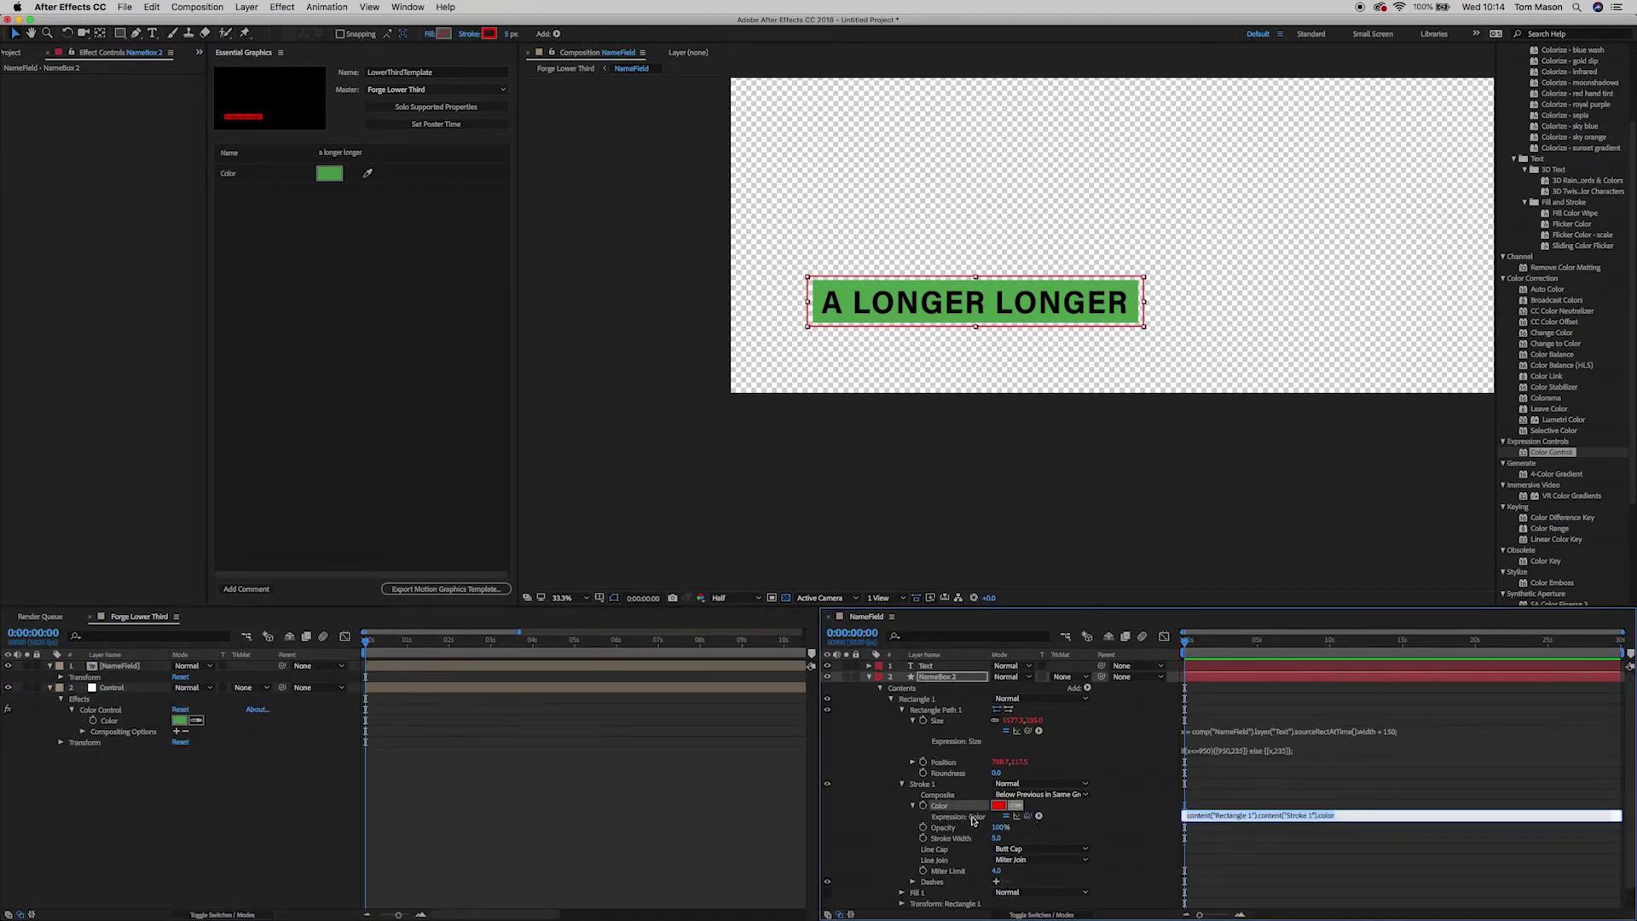
pyautogui.moveTo(1027, 815); pyautogui.dragTo(102, 723)
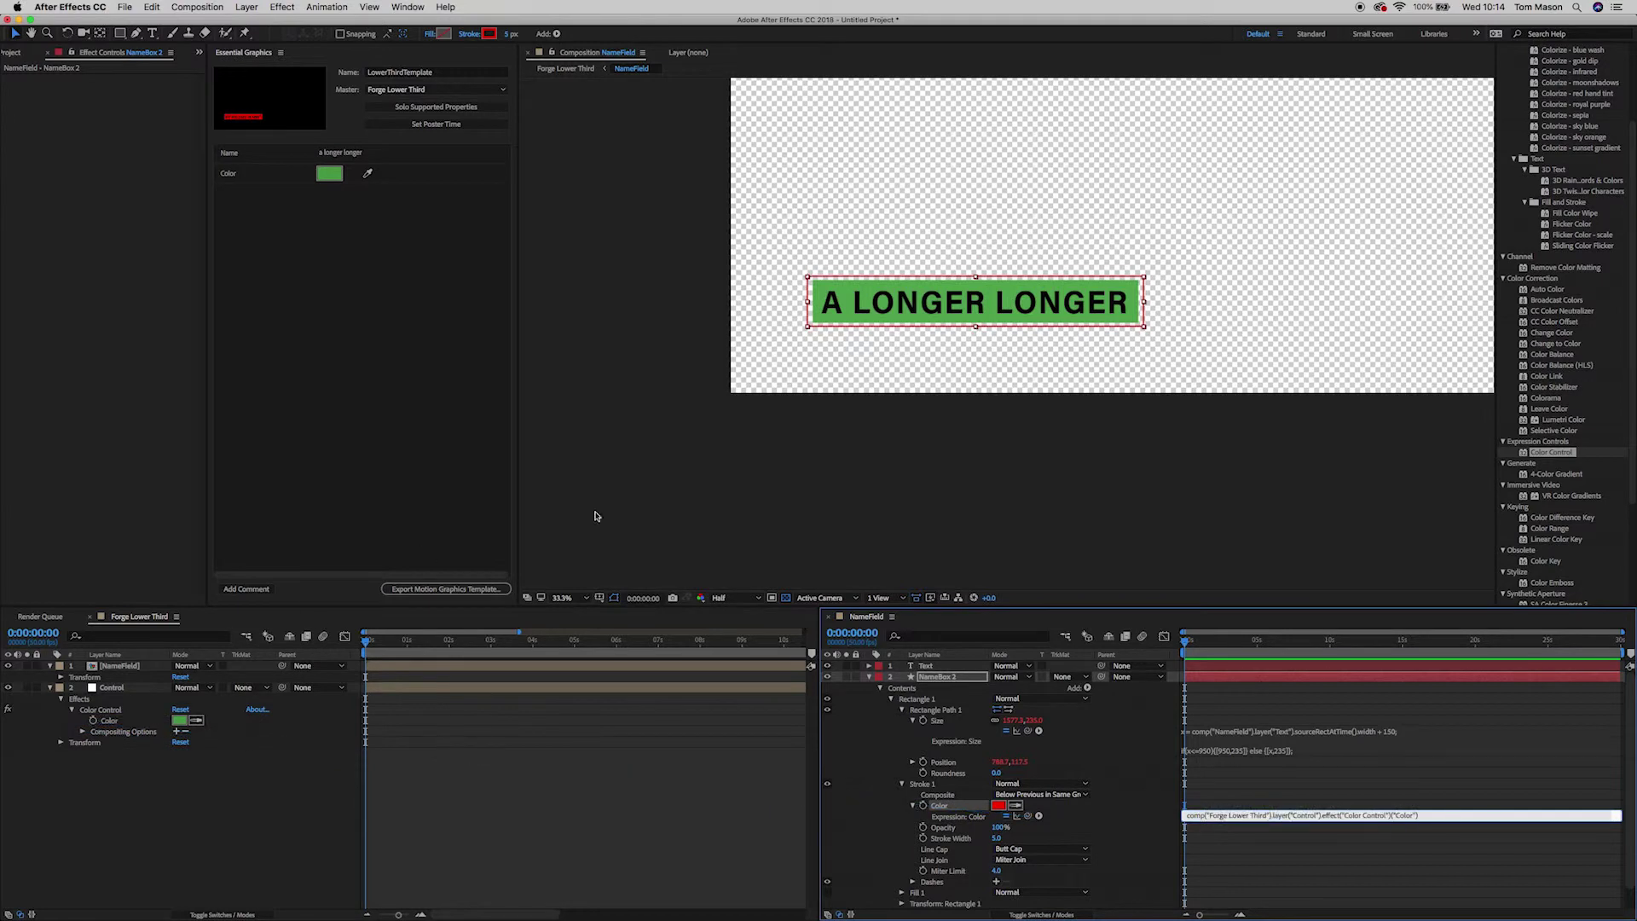
pyautogui.click(851, 480)
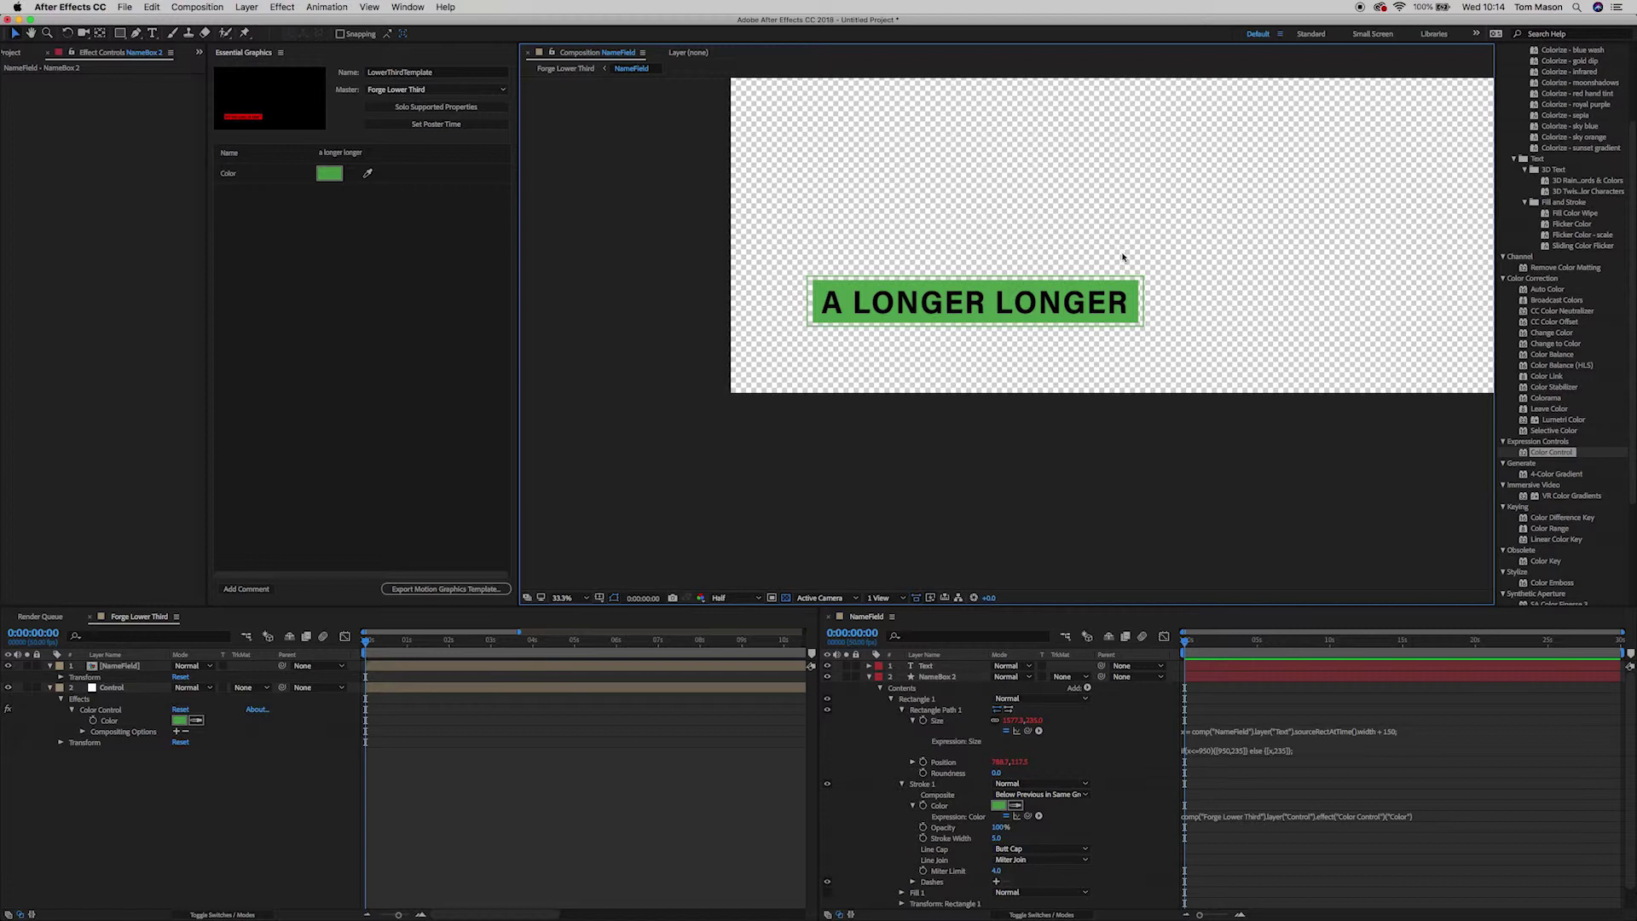
# Step: Set the template Color to a darker green
pyautogui.click(330, 174)
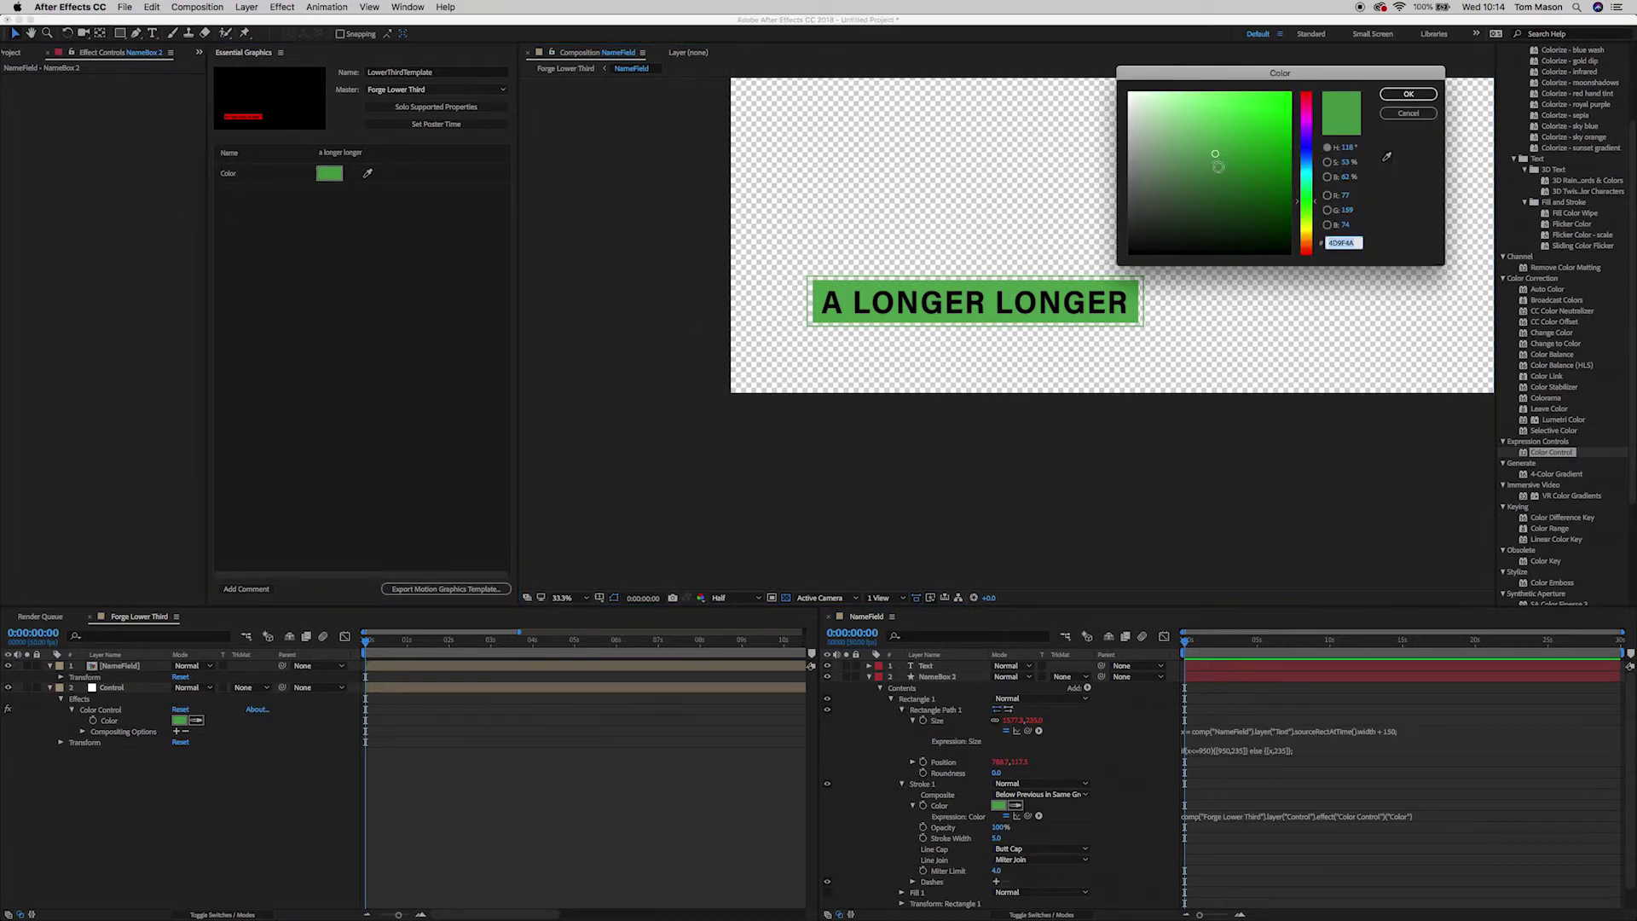
pyautogui.click(1252, 198)
pyautogui.click(1392, 99)
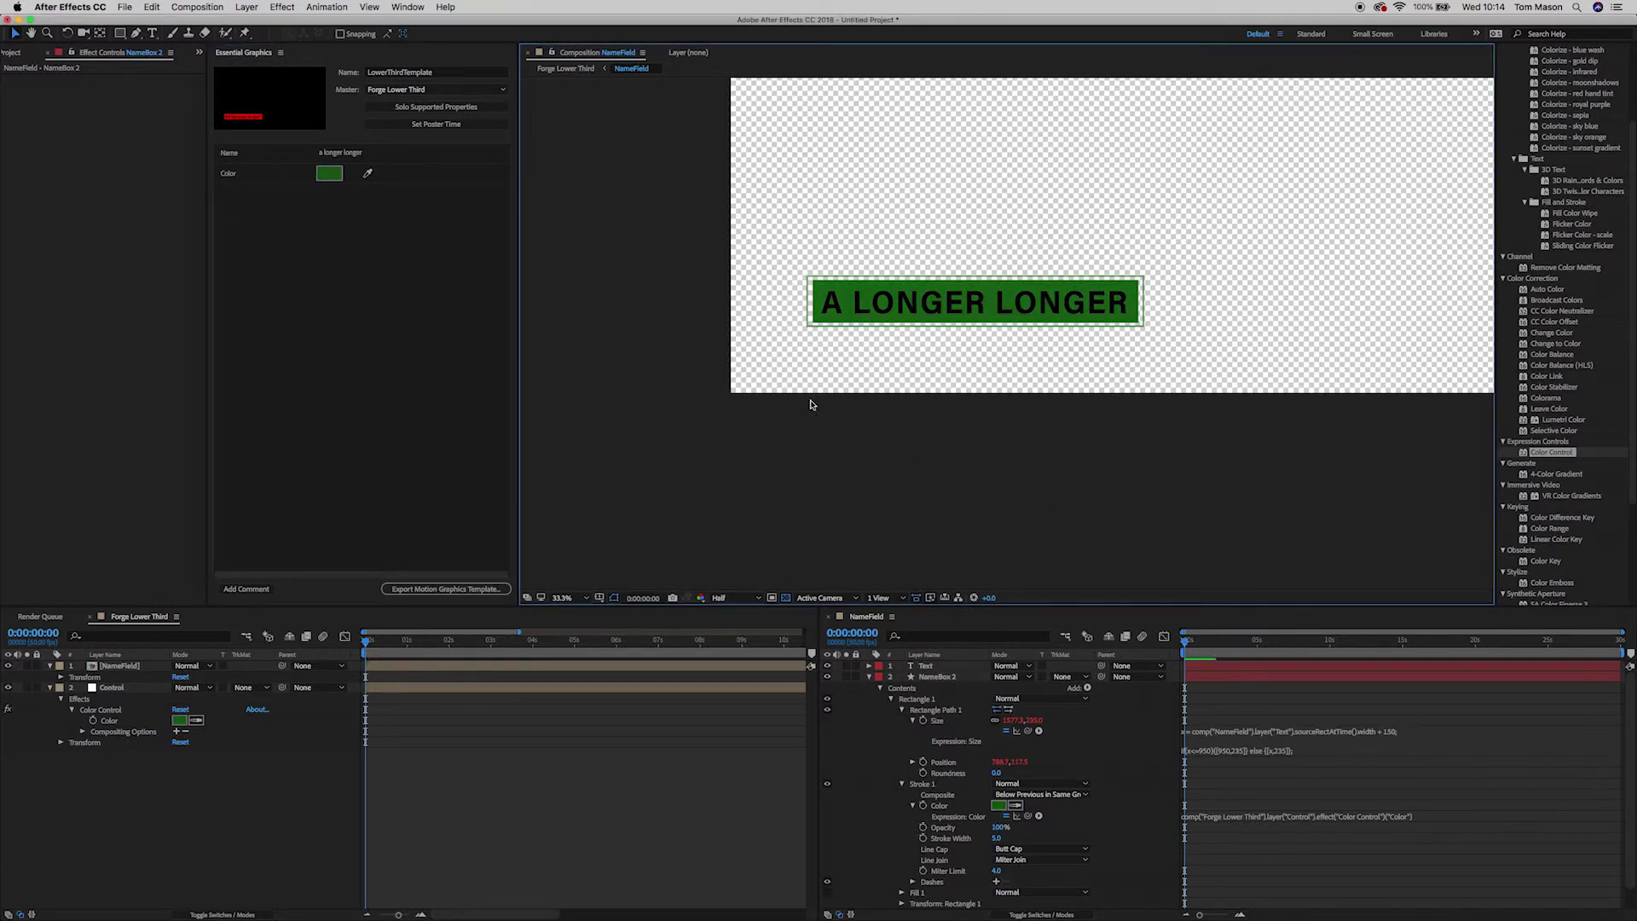
# Step: Set NameBox 2's stroke width to 9 px
pyautogui.click(936, 678)
pyautogui.click(509, 34)
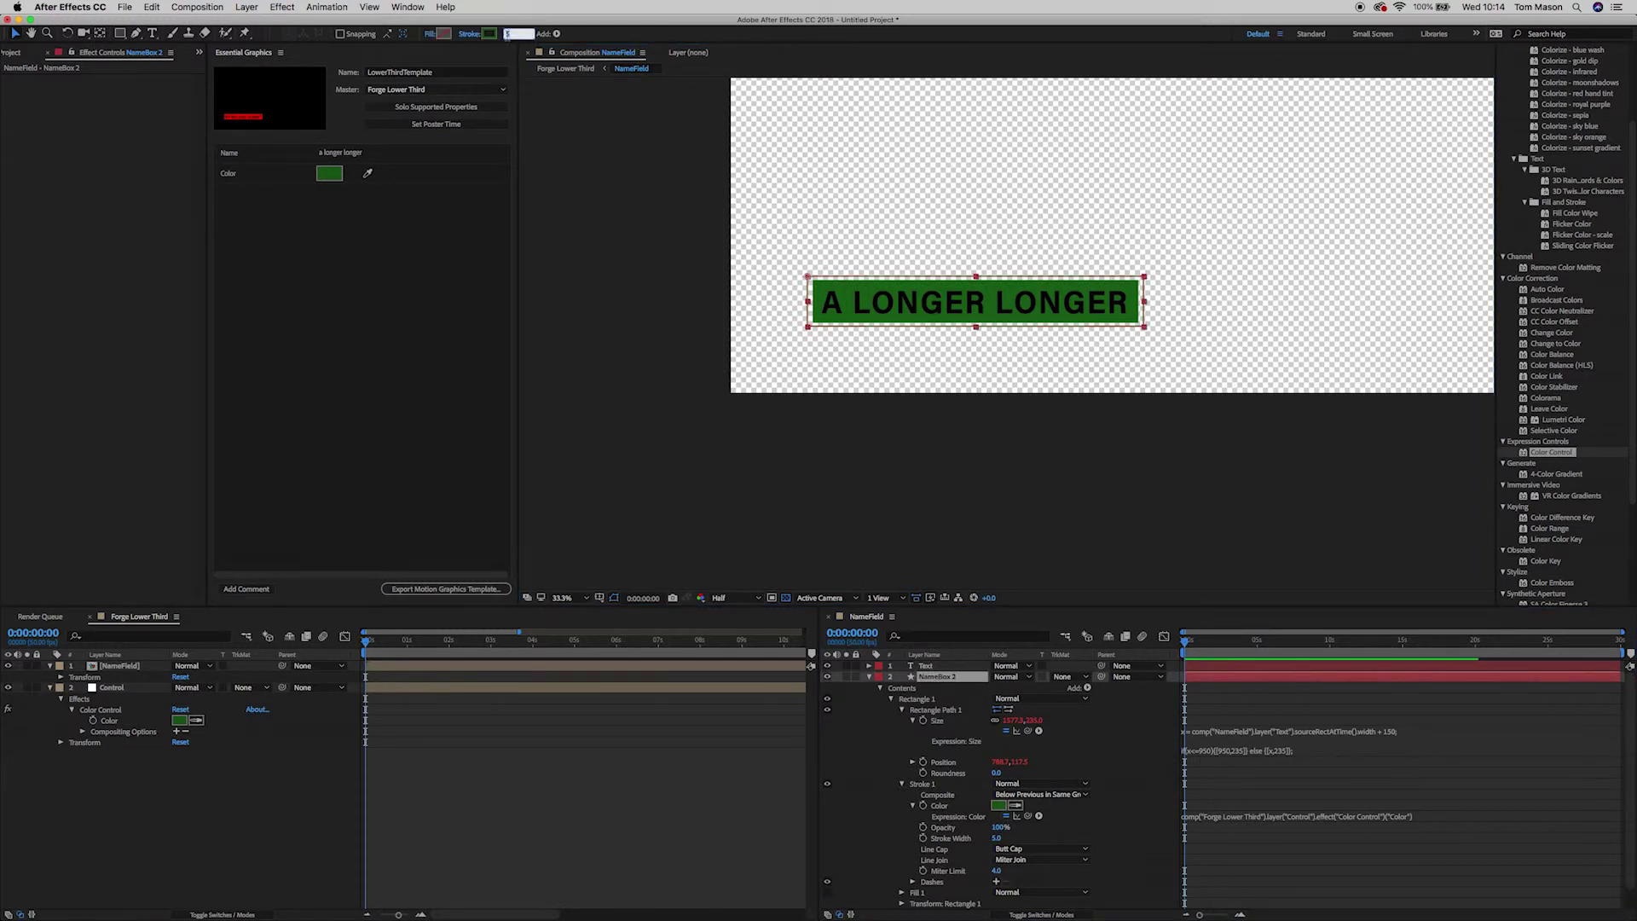
pyautogui.write('9')
pyautogui.press('Return')
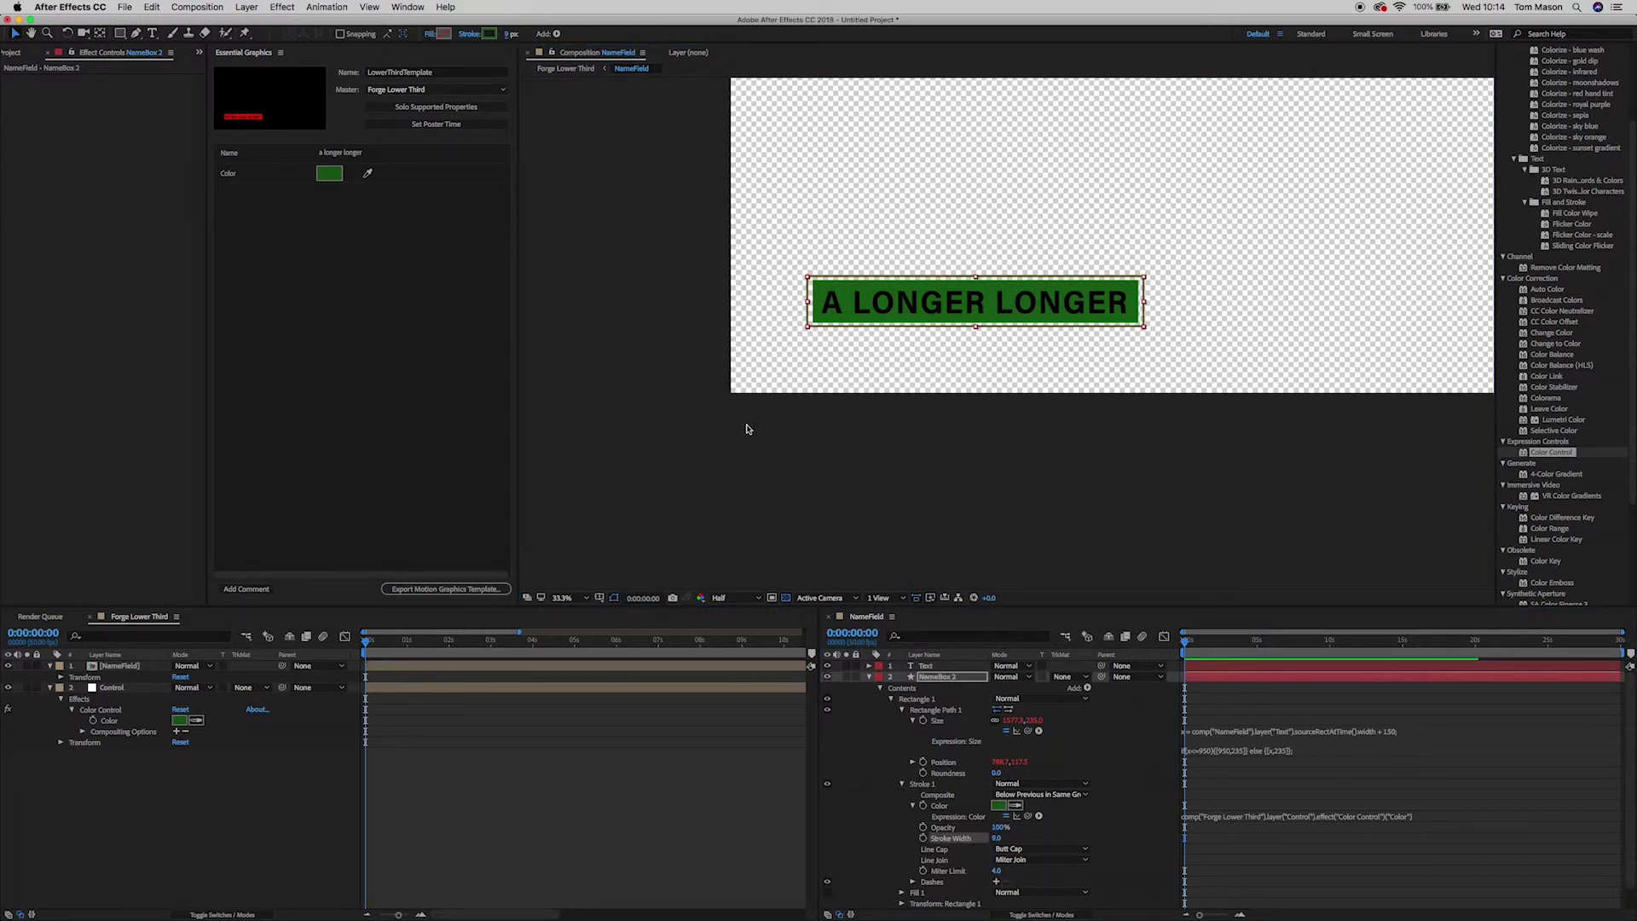
pyautogui.click(747, 437)
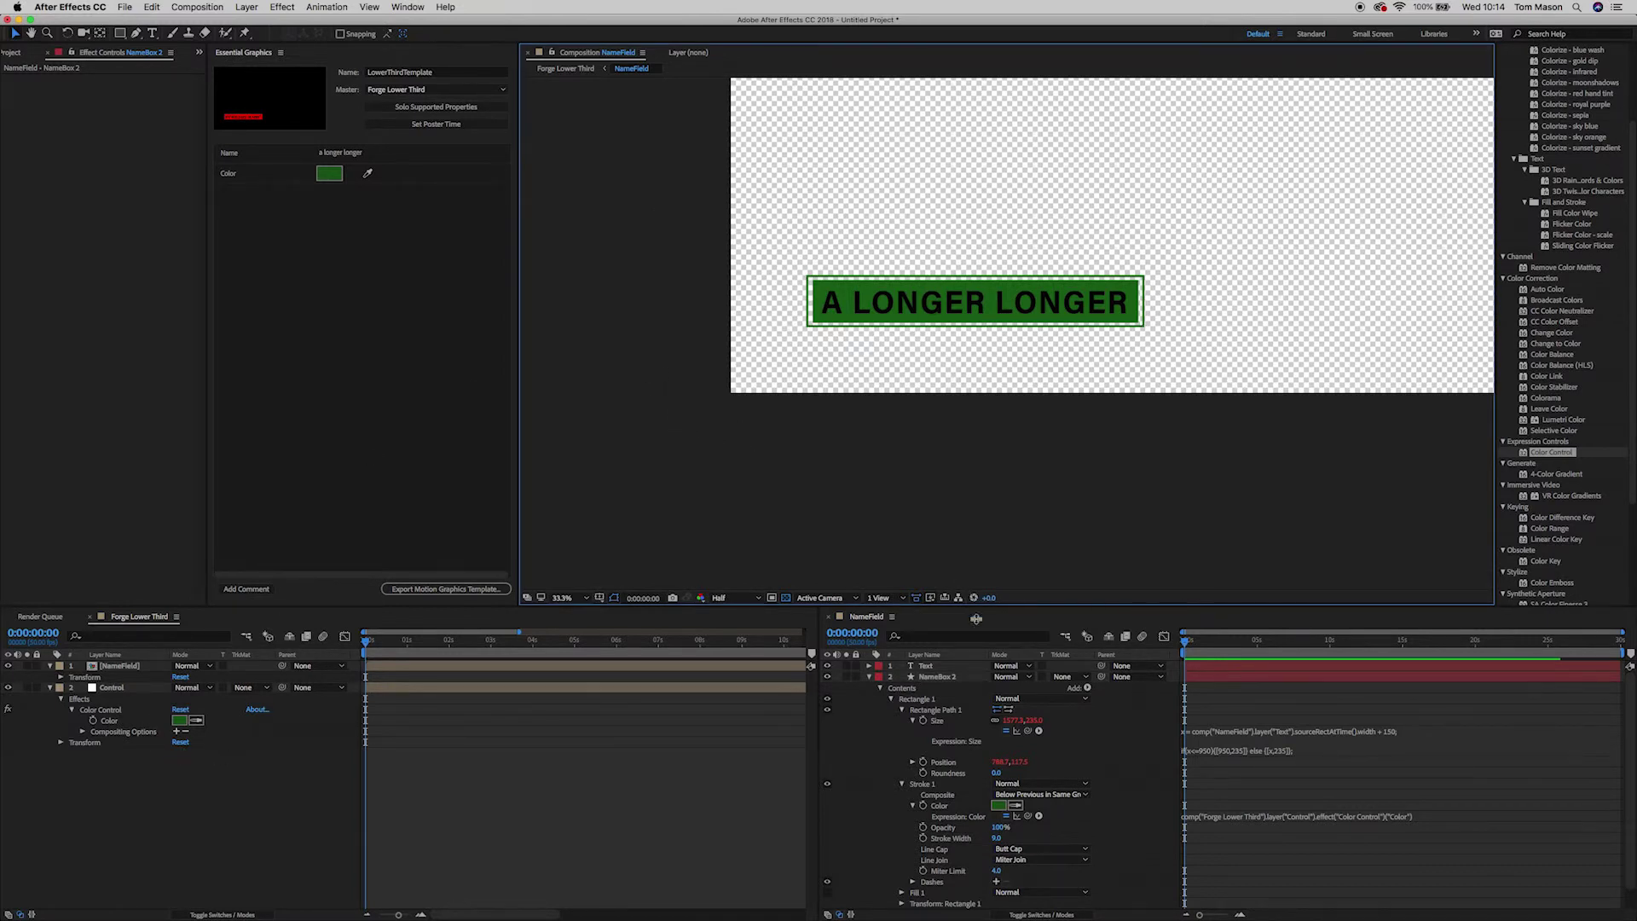
# Step: Add a Trim Paths operation to NameBox 2's contents
pyautogui.click(869, 676)
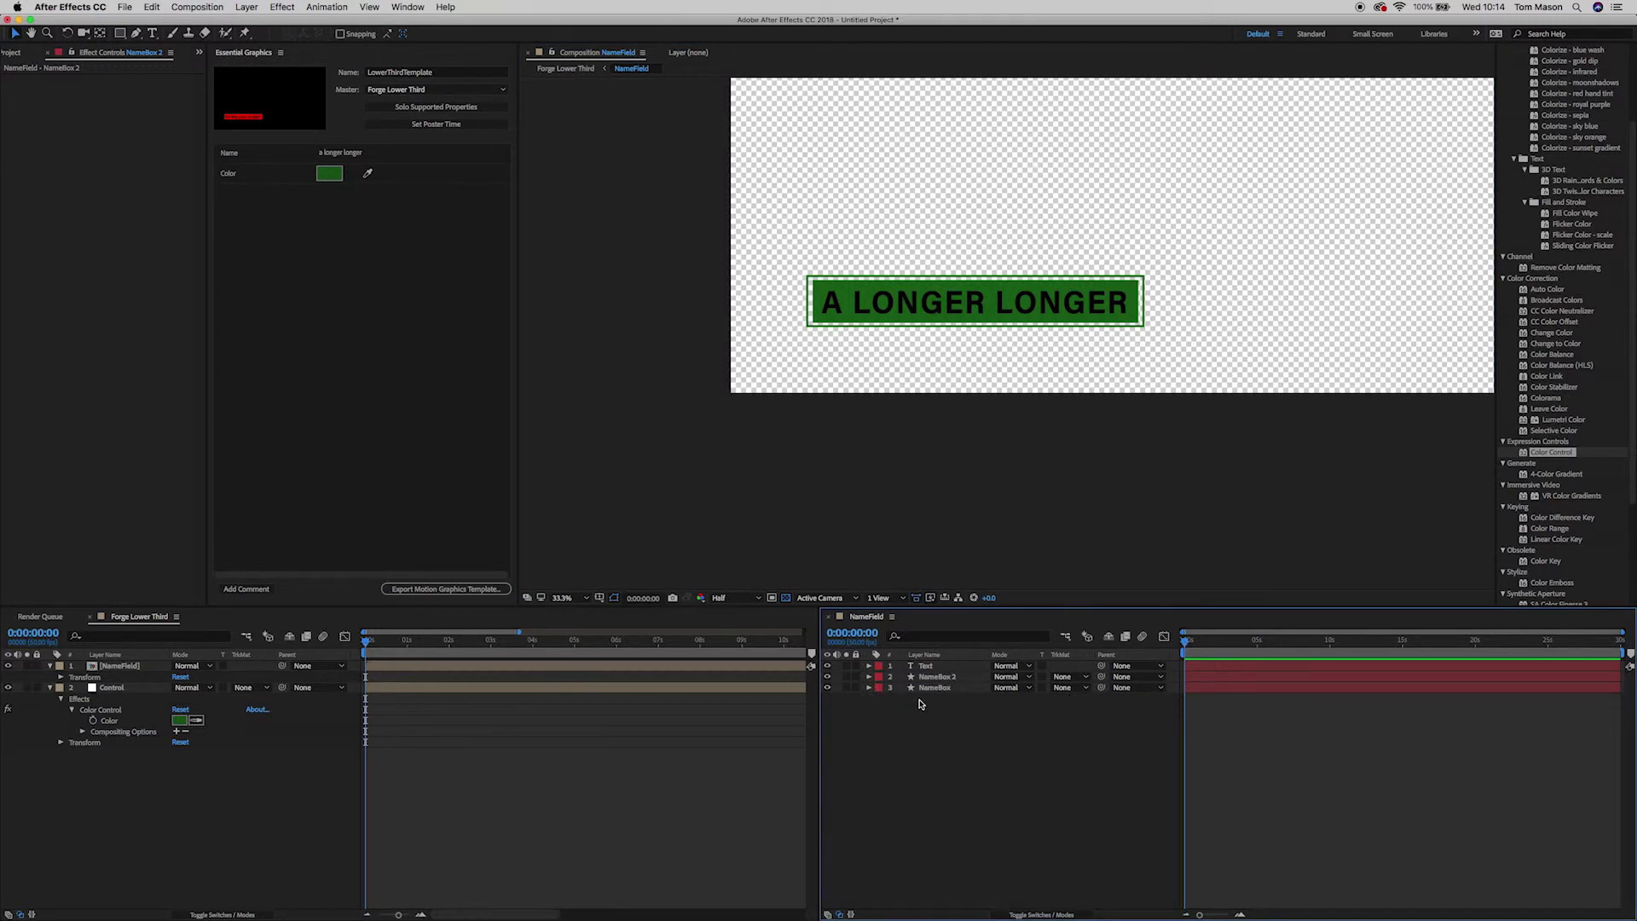
pyautogui.click(870, 678)
pyautogui.scroll(-1, 882, 682)
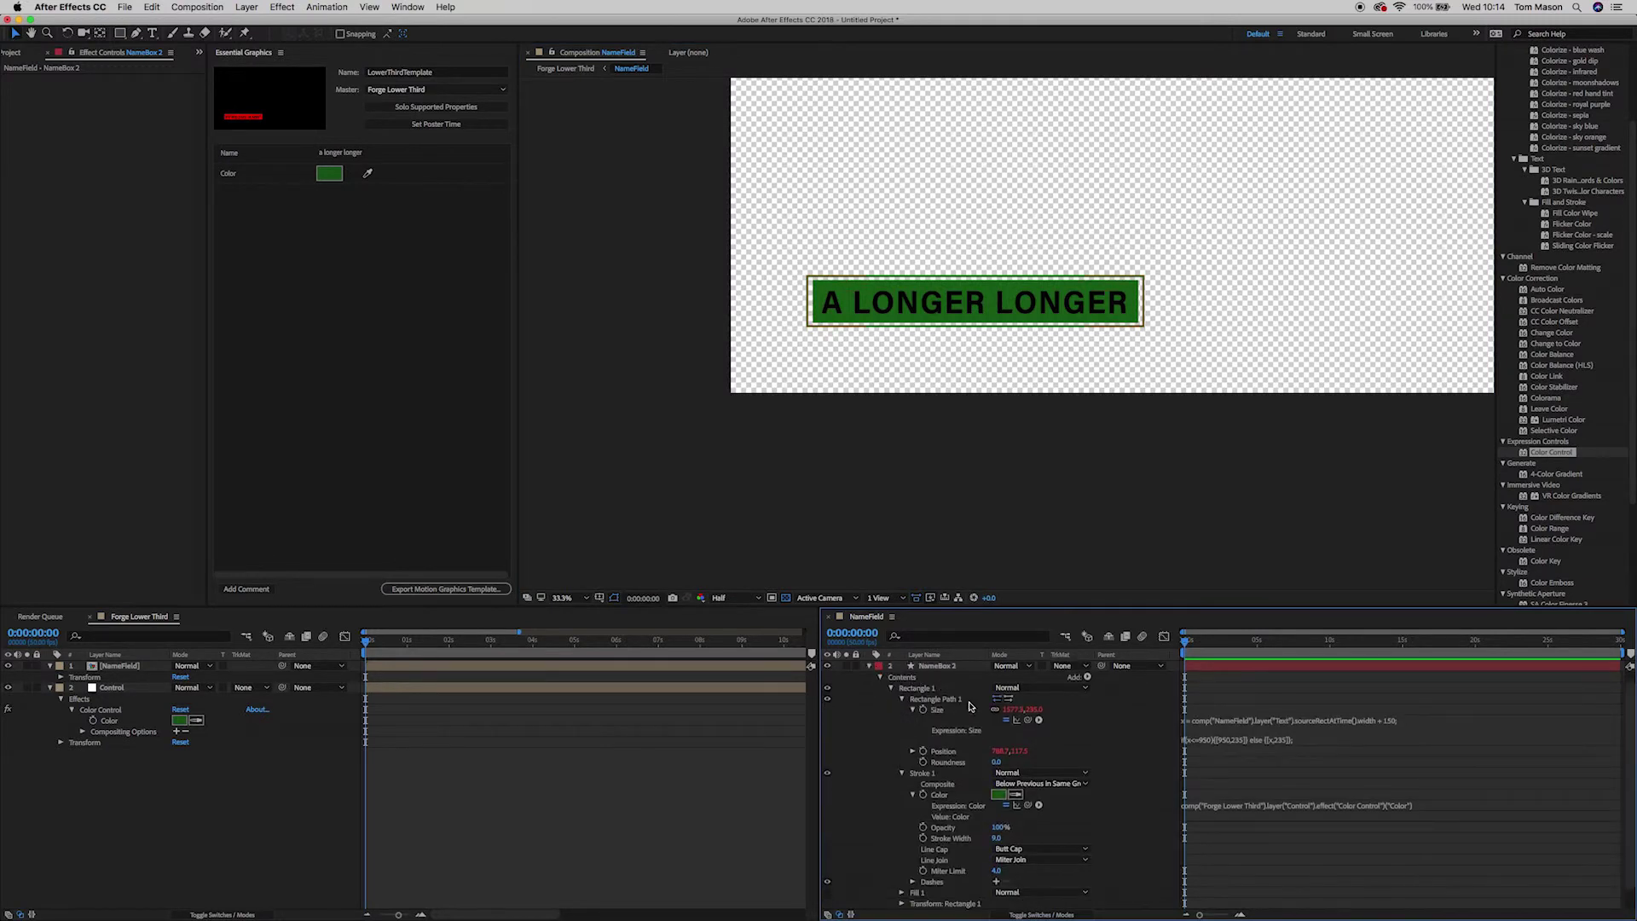
pyautogui.click(1086, 680)
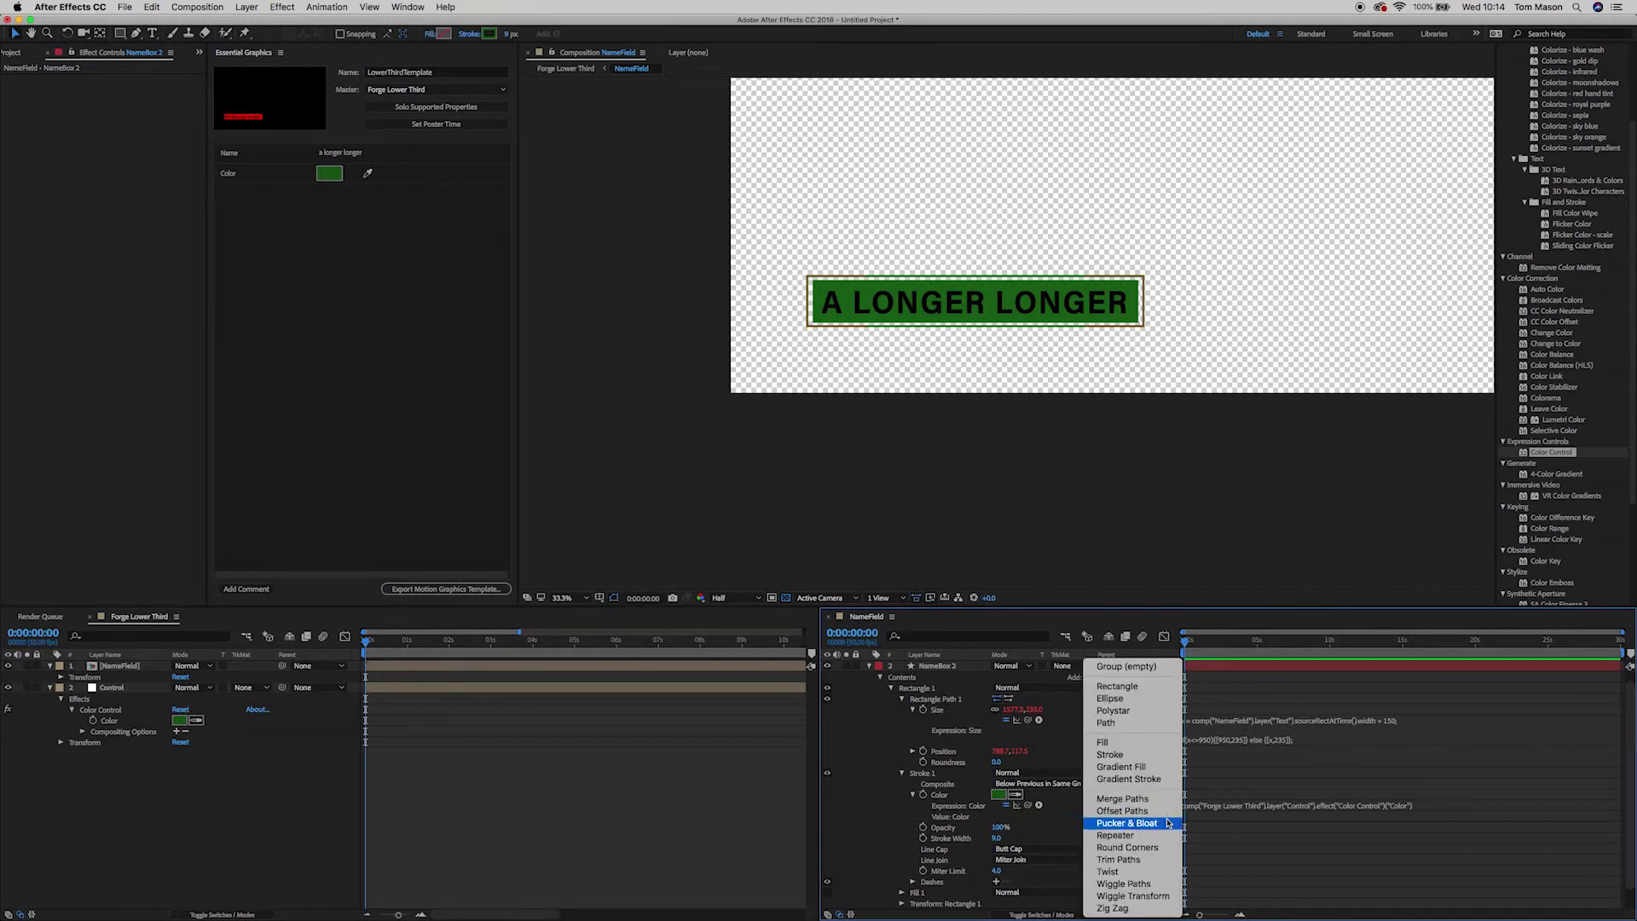
pyautogui.click(1130, 861)
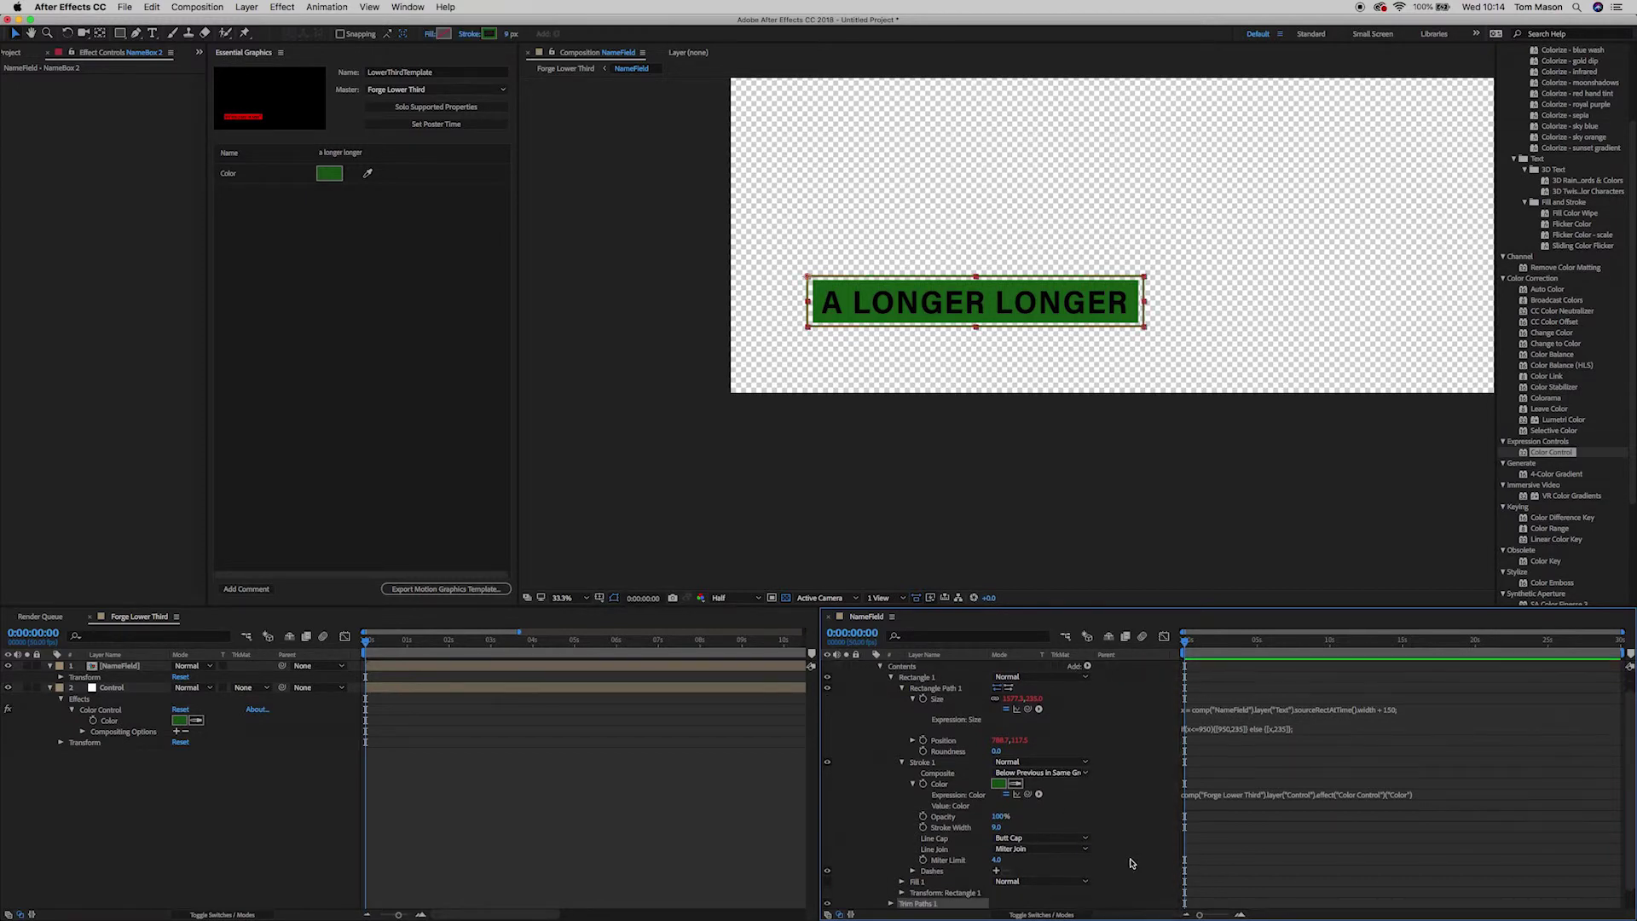
pyautogui.scroll(1, 911, 714)
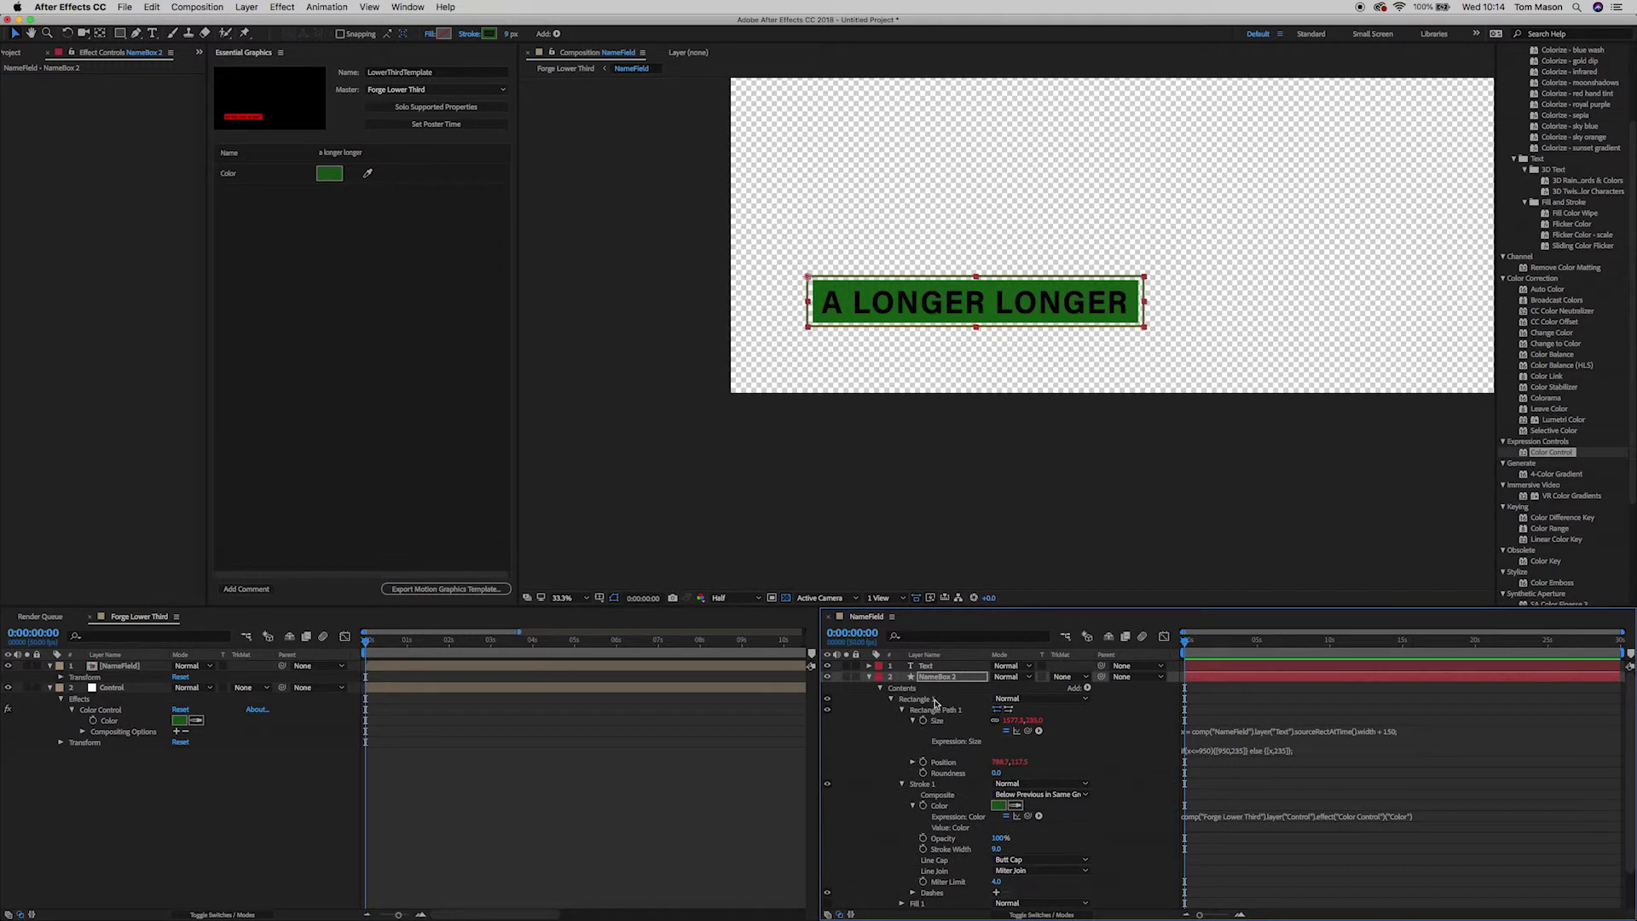
# Step: Expand NameBox 2's Contents > Trim Paths 1 to reveal Start, End and Offset
pyautogui.click(932, 700)
pyautogui.press('super+grave')
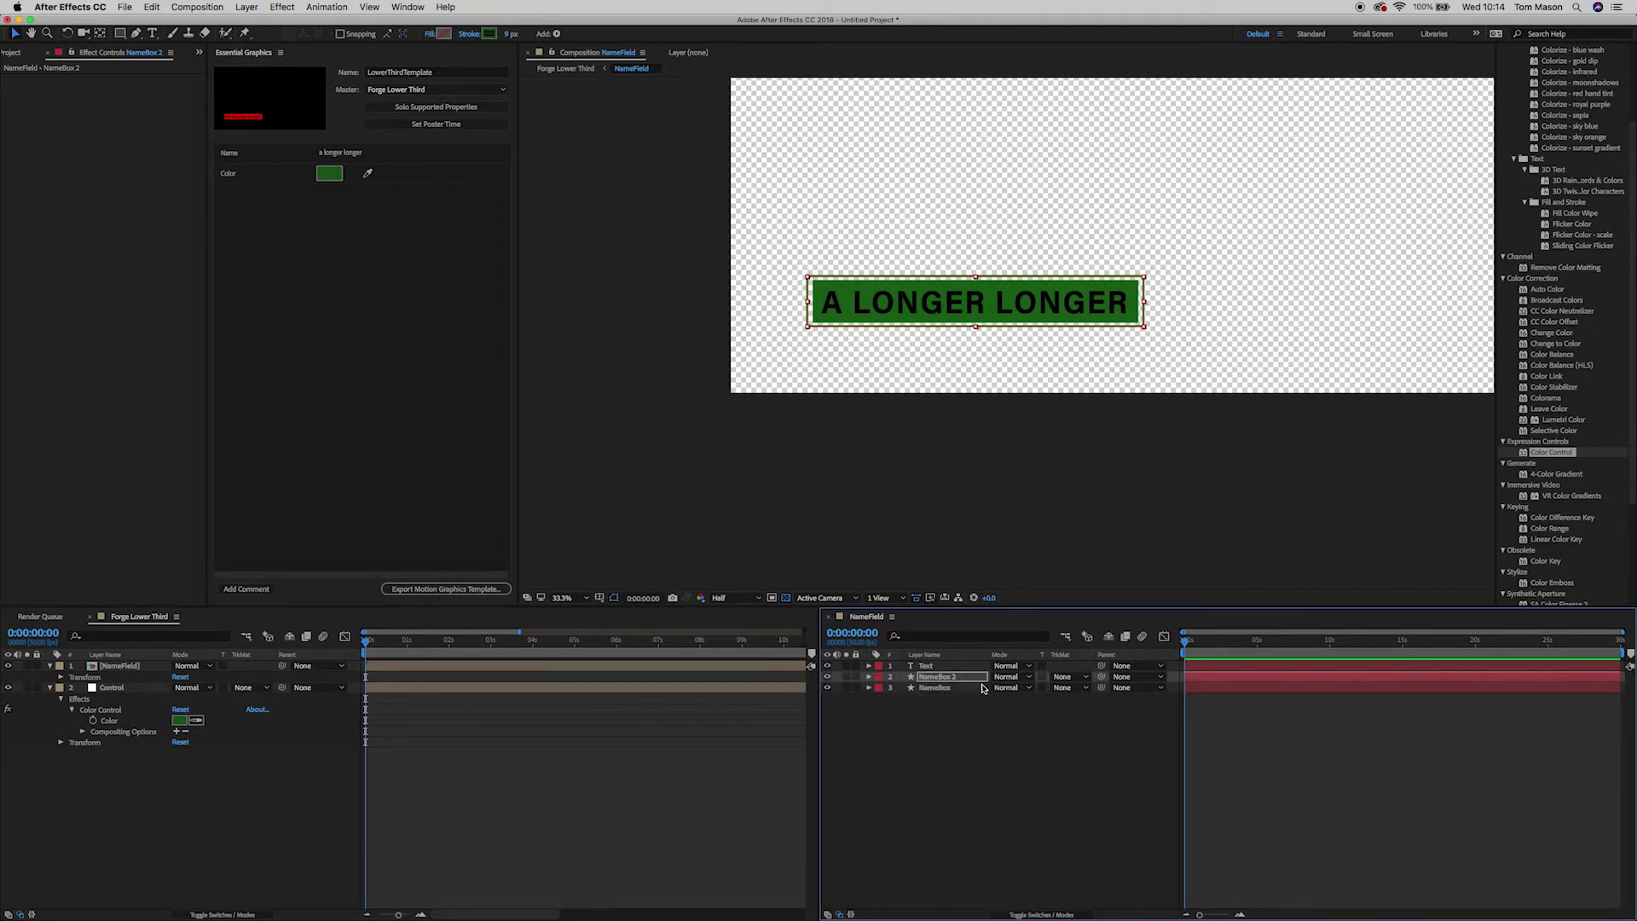
pyautogui.click(960, 750)
pyautogui.click(869, 677)
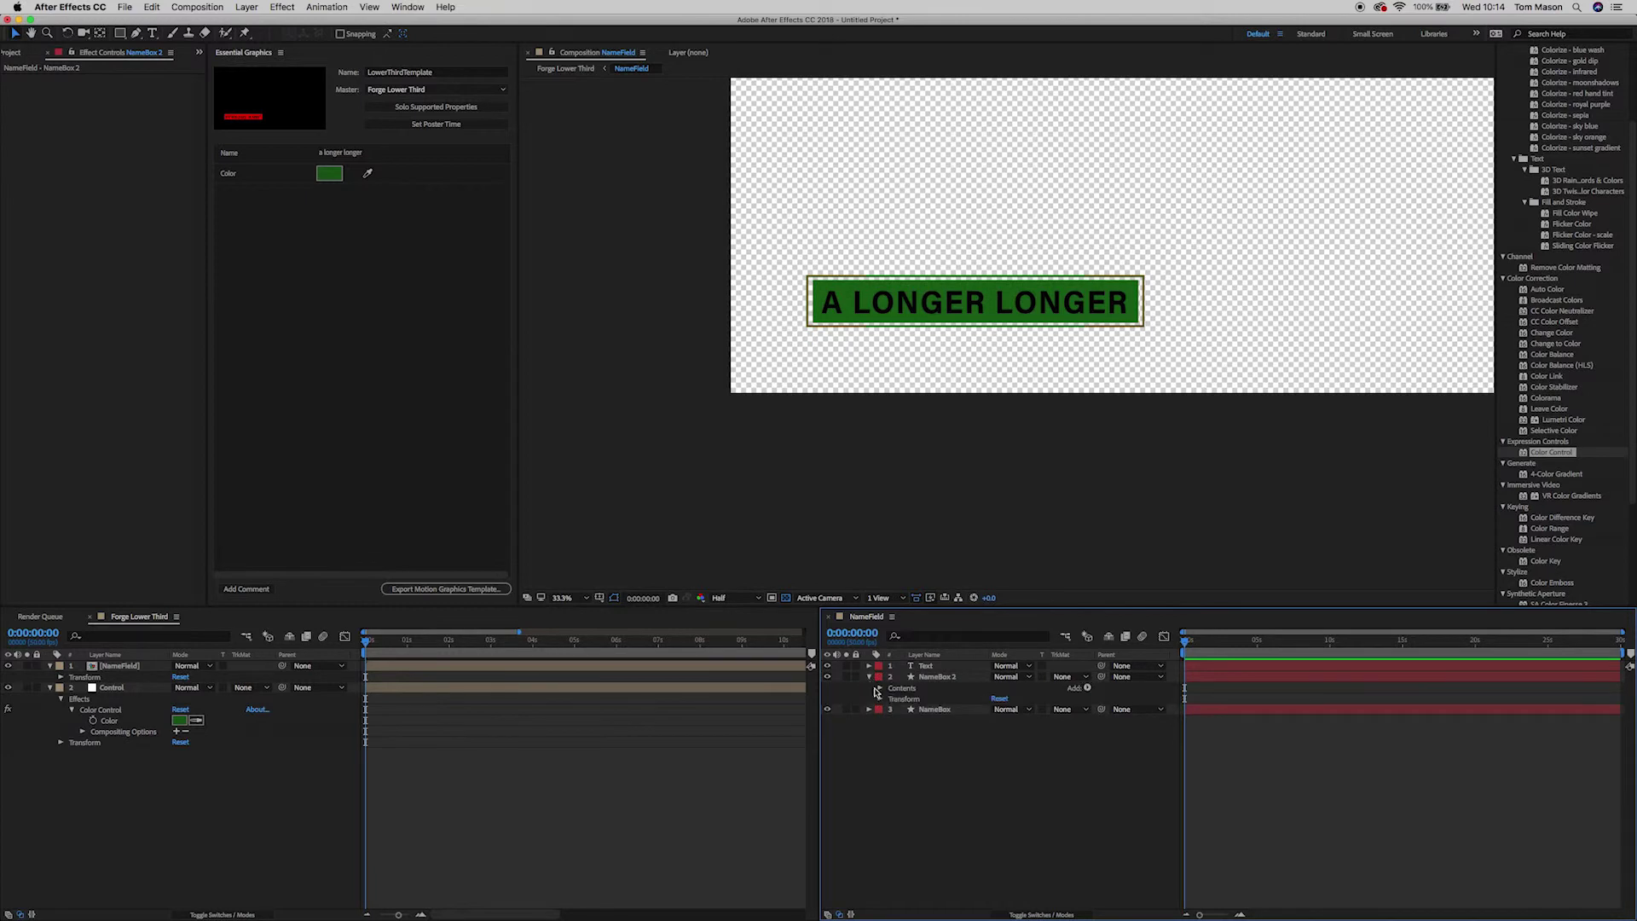
pyautogui.click(881, 688)
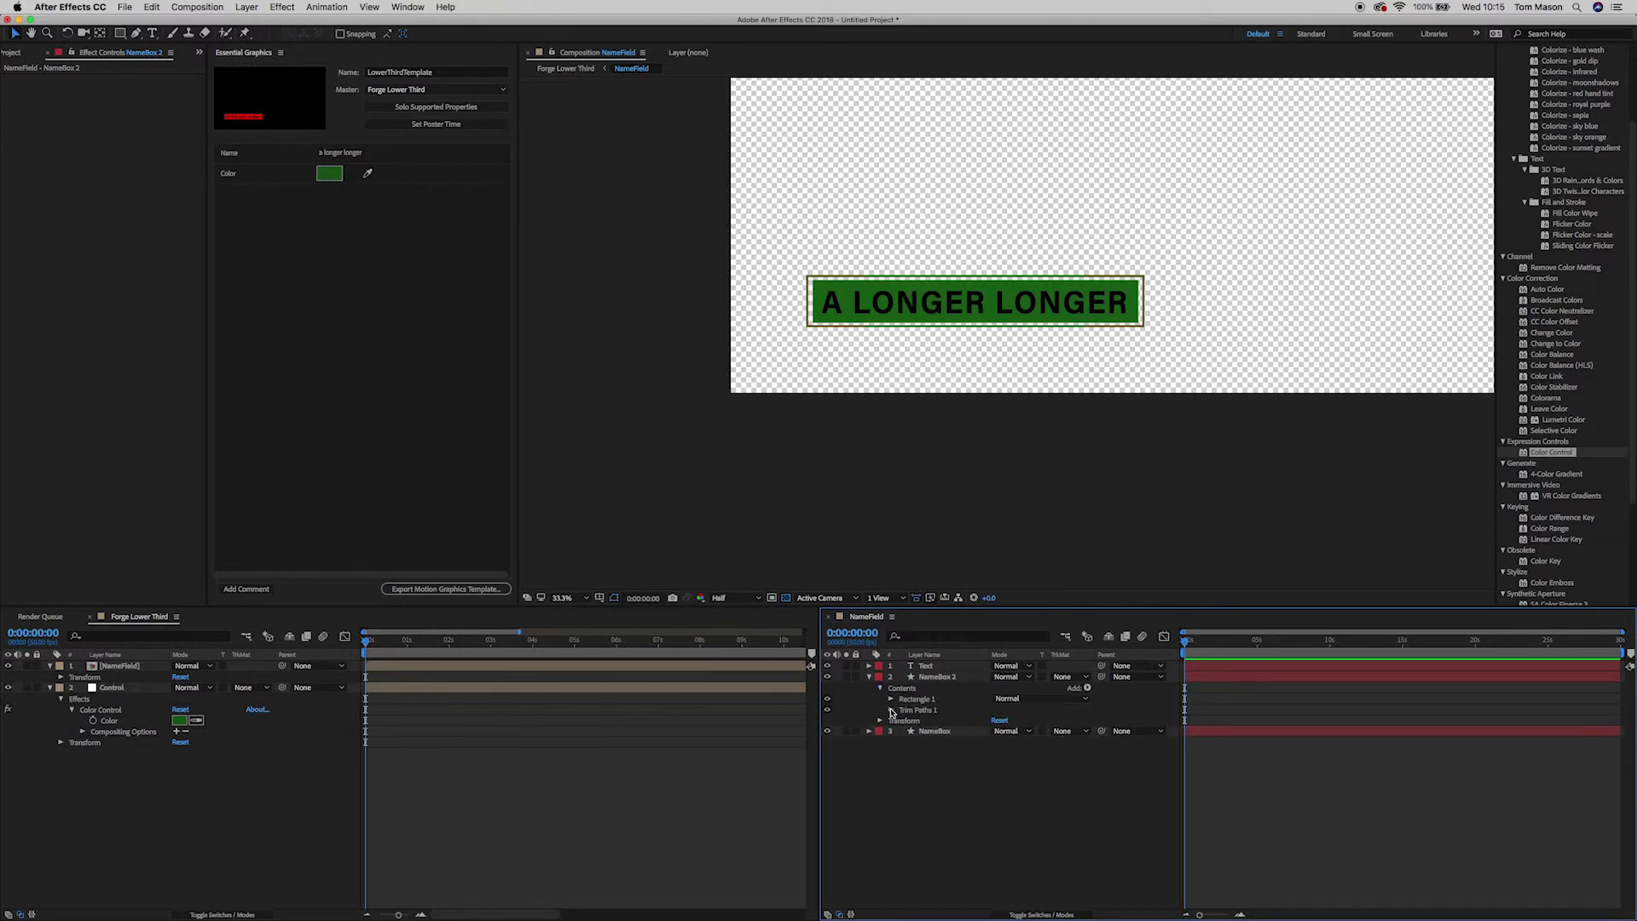
pyautogui.click(891, 709)
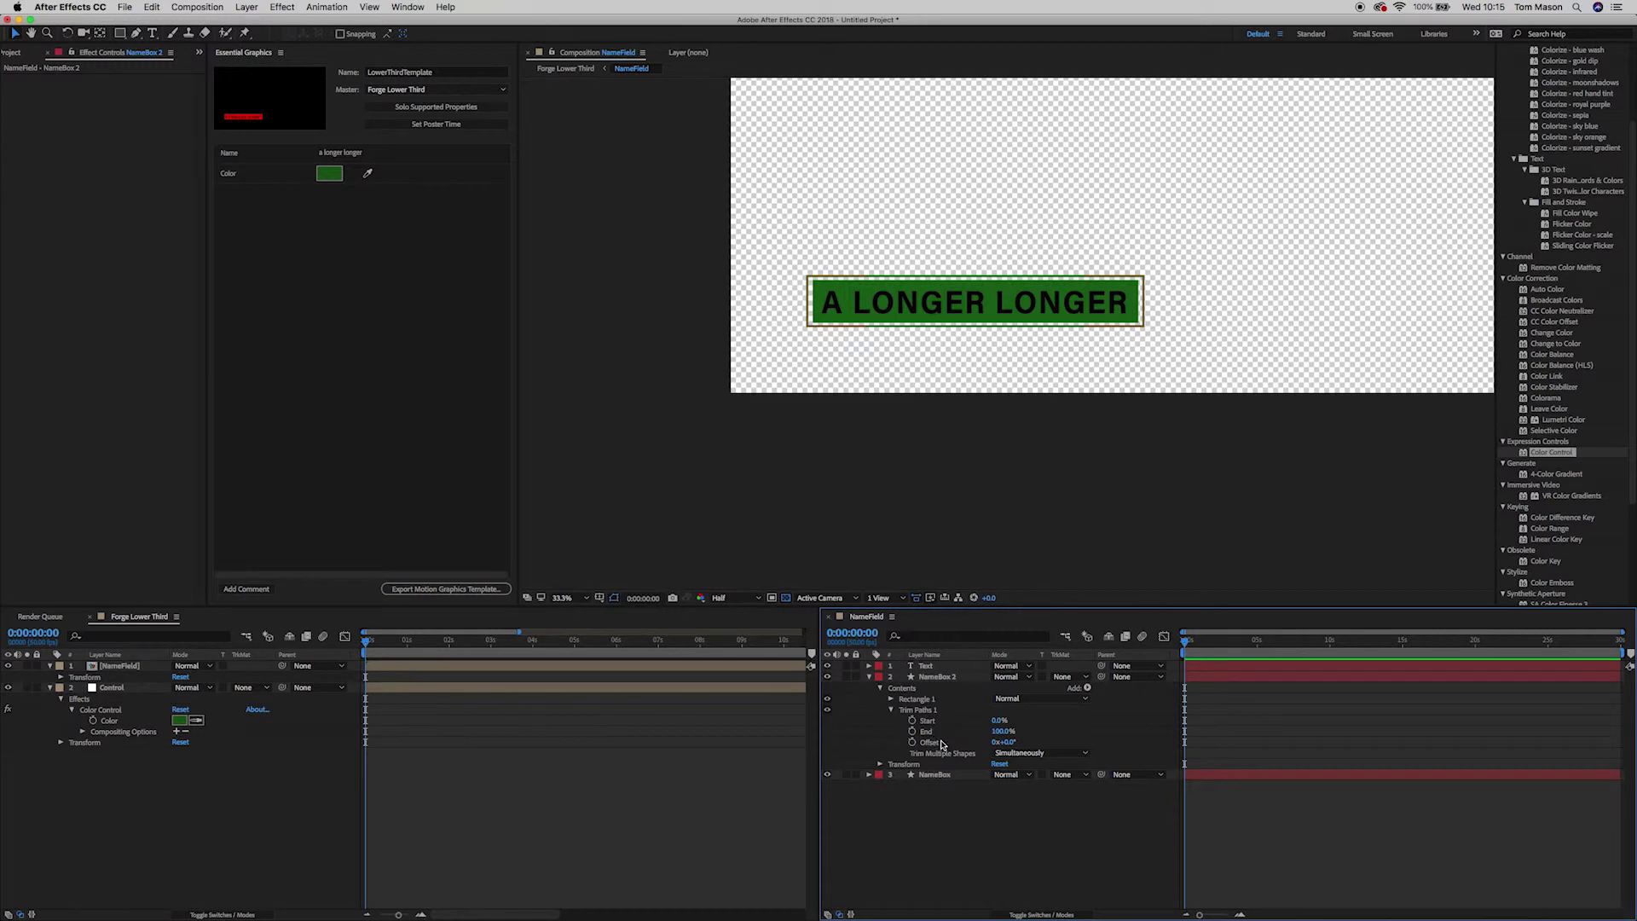
# Step: Scrub Trim Paths End down, then enter exactly 50% for End
pyautogui.moveTo(1002, 732); pyautogui.dragTo(958, 731)
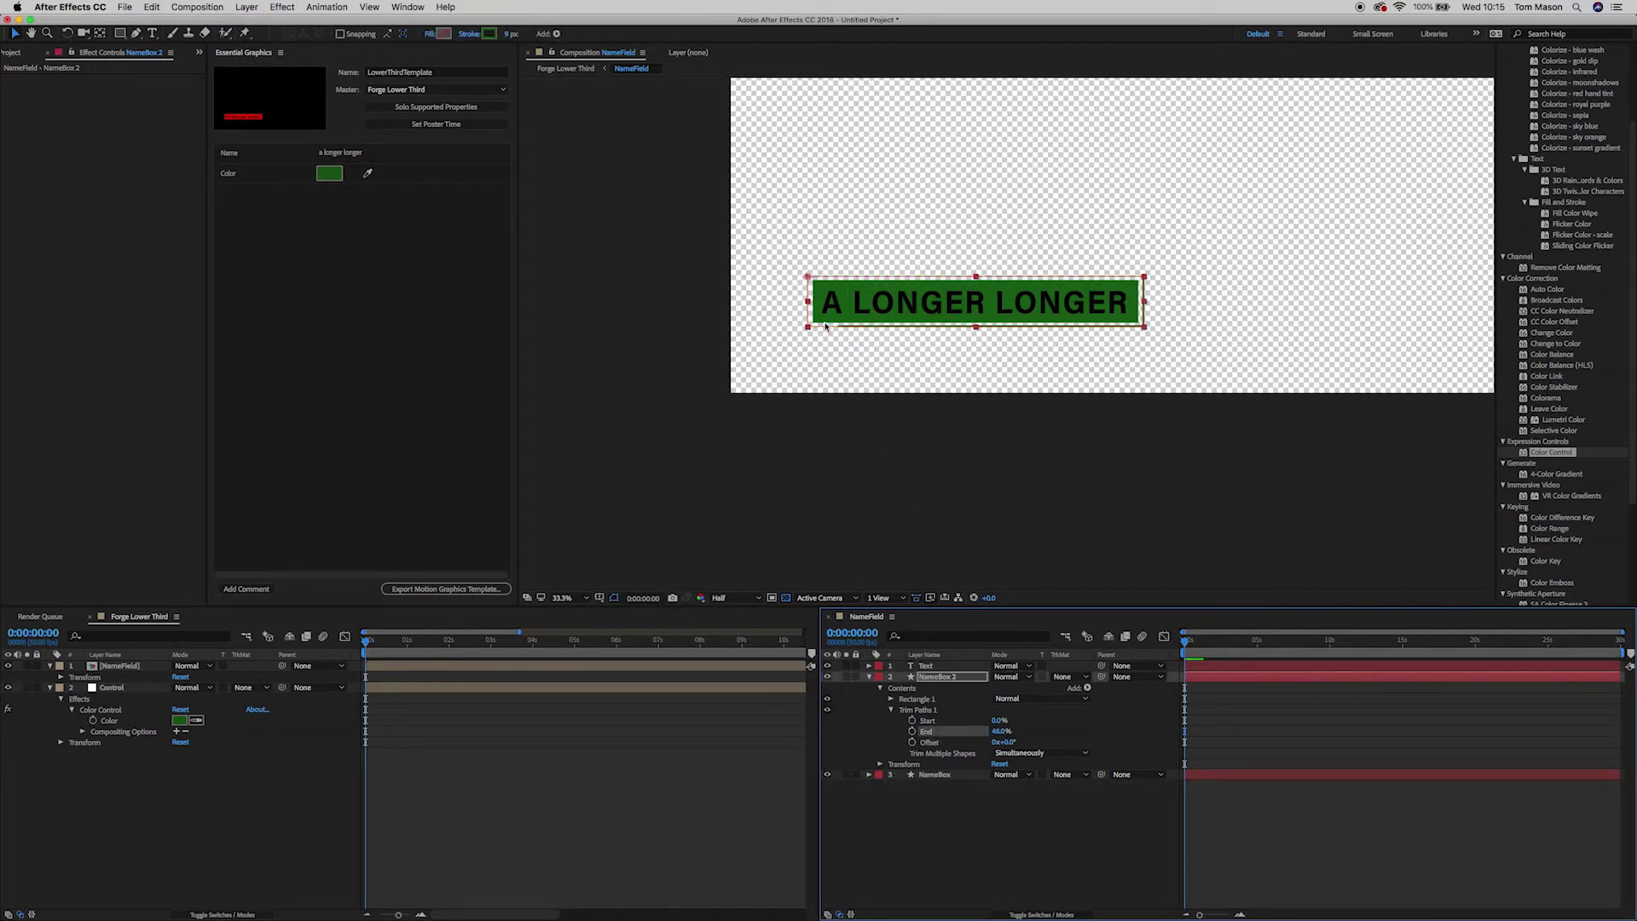
pyautogui.click(1012, 449)
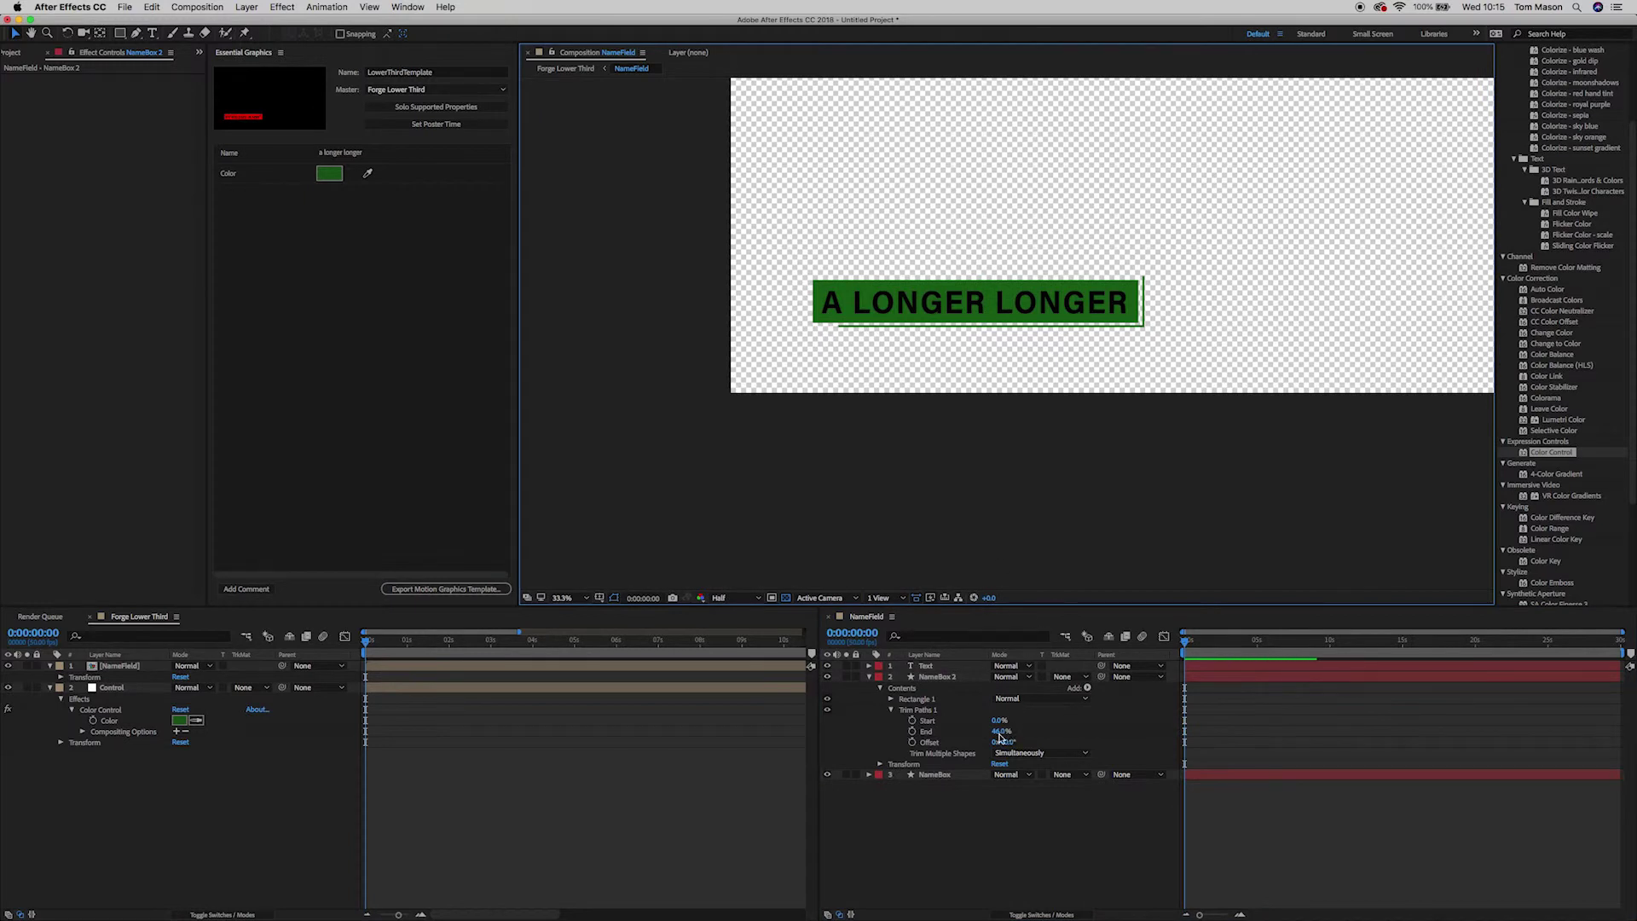
pyautogui.moveTo(1002, 739)
pyautogui.mouseDown()
pyautogui.moveTo(955, 738)
pyautogui.moveTo(1014, 735)
pyautogui.mouseUp()
pyautogui.click(890, 445)
pyautogui.click(999, 731)
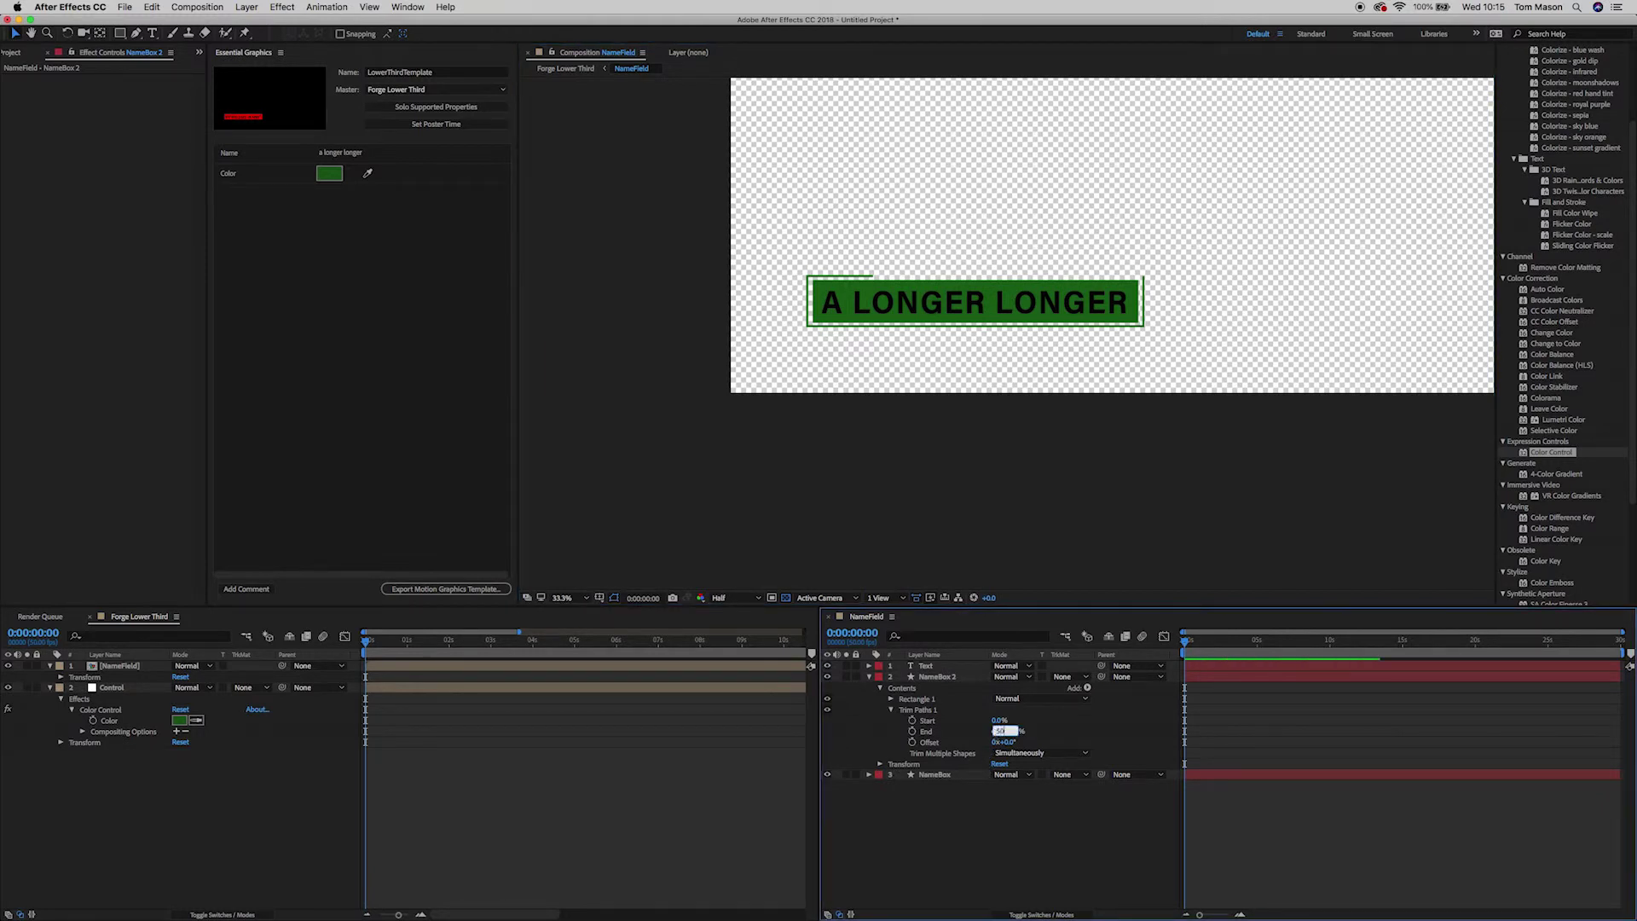
pyautogui.write('50')
pyautogui.click(994, 533)
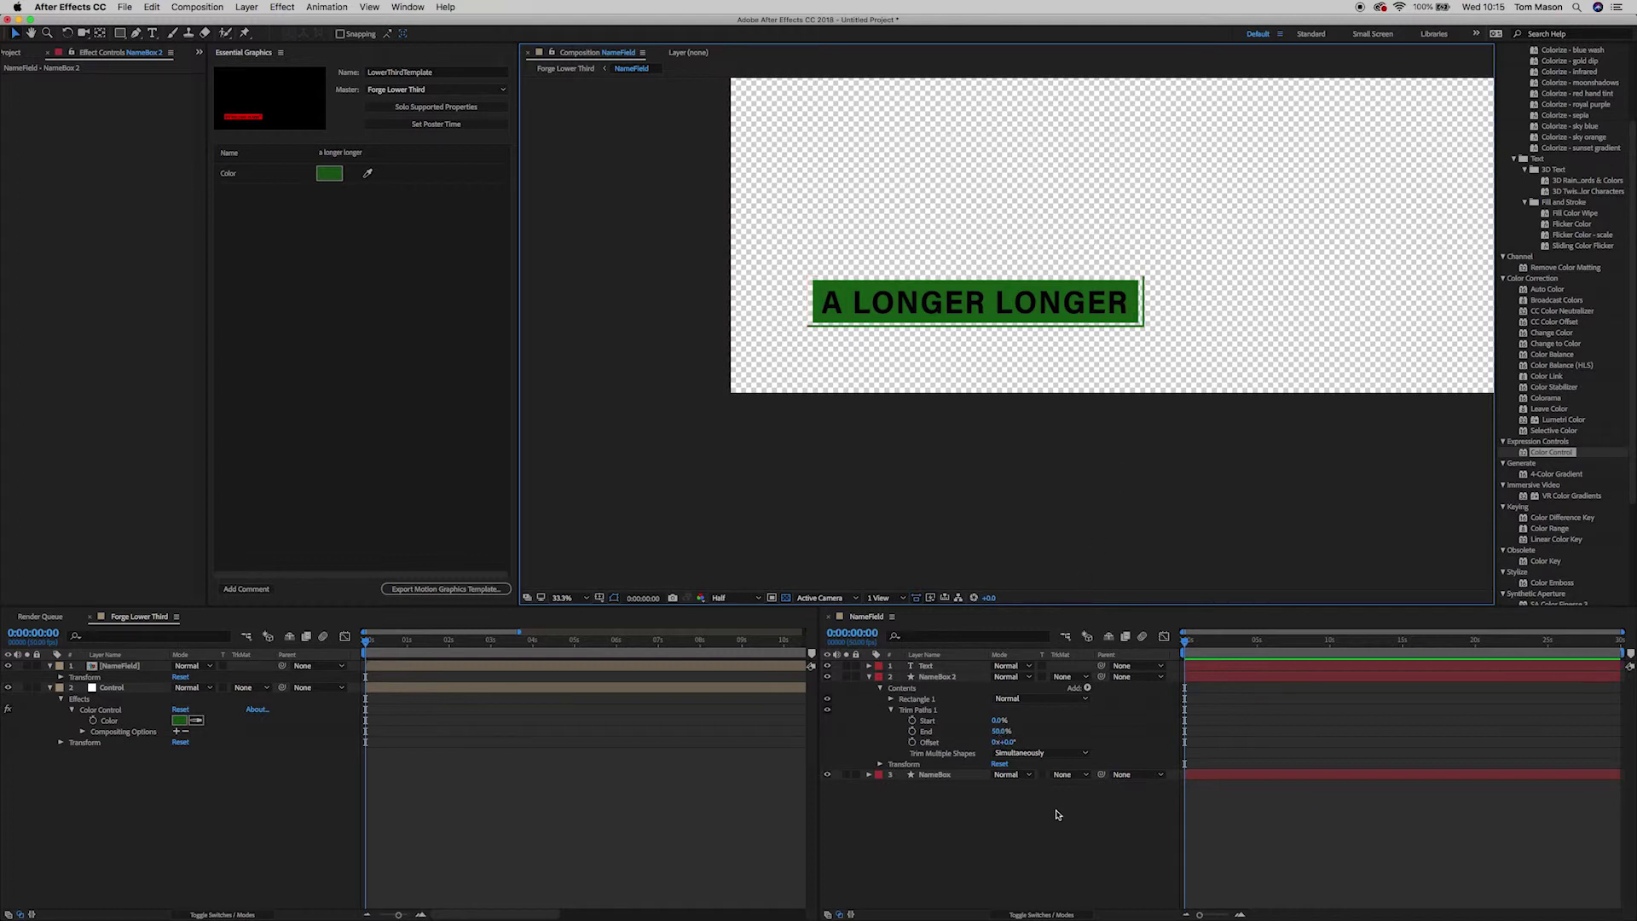
pyautogui.click(1042, 855)
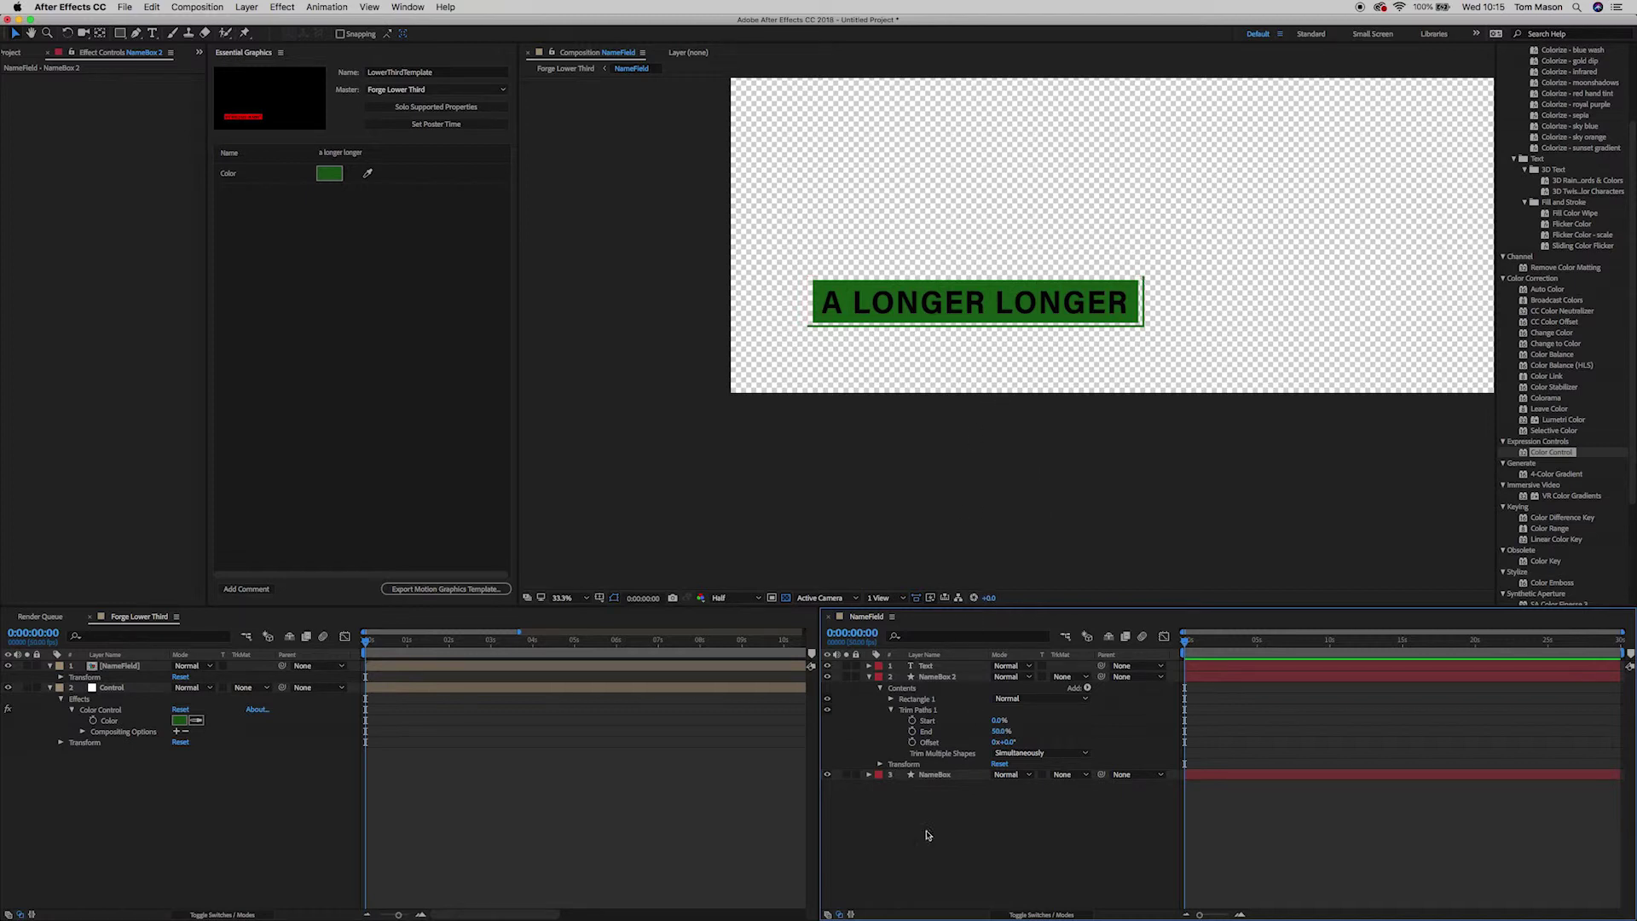
# Step: Keyframe Trim Paths Start and End, with both set to 50% at 1:23
pyautogui.click(999, 732)
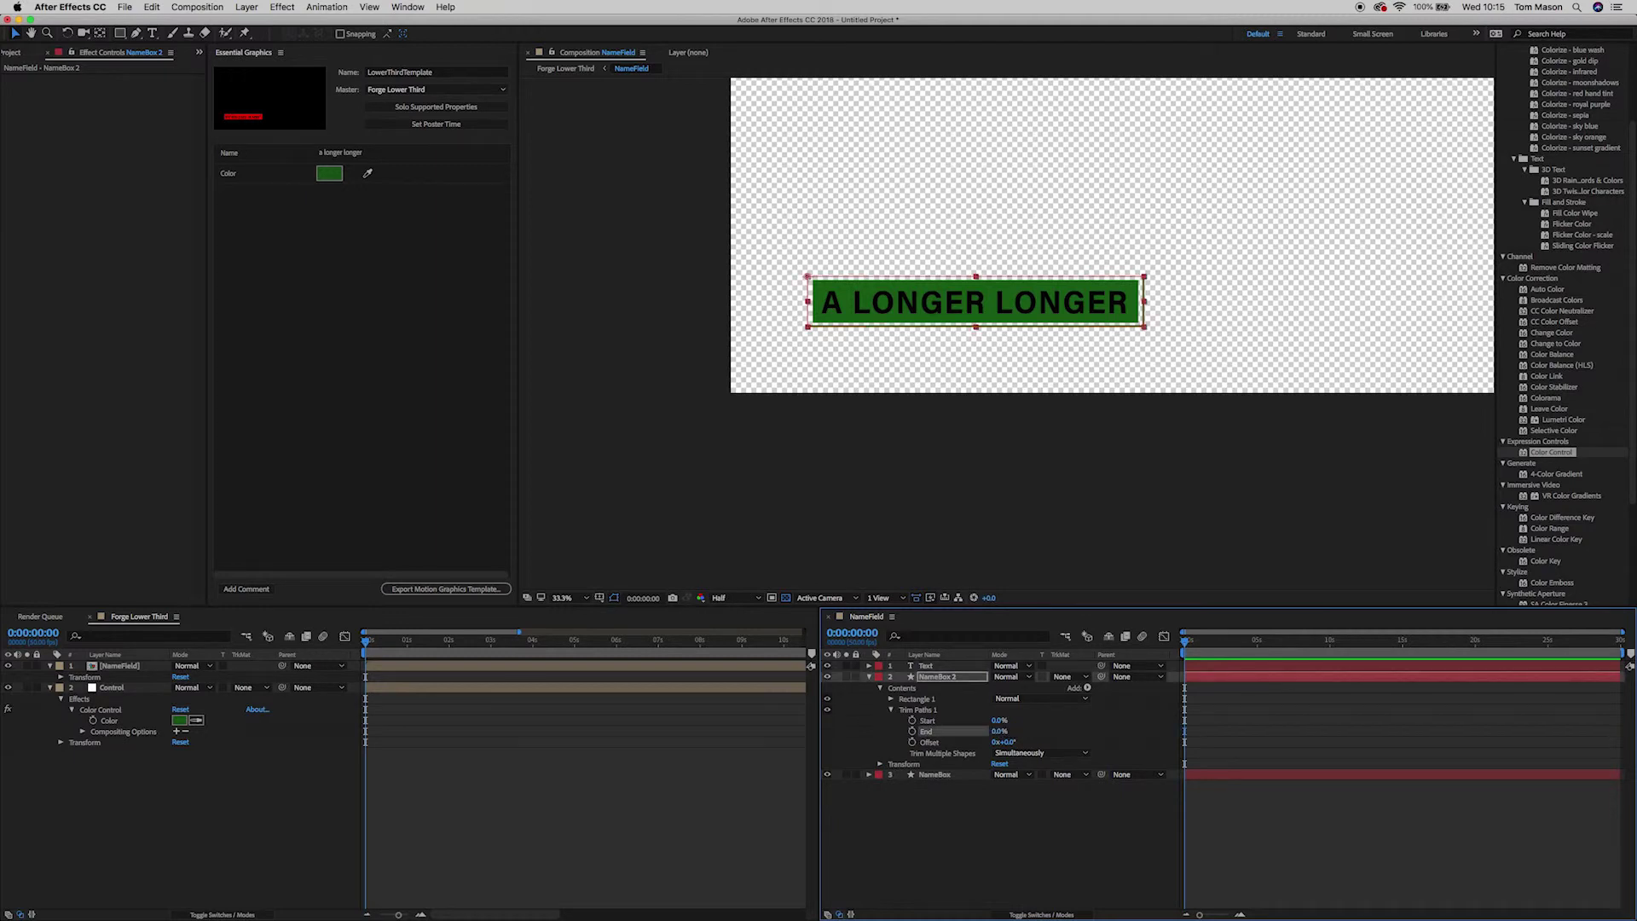
pyautogui.click(912, 720)
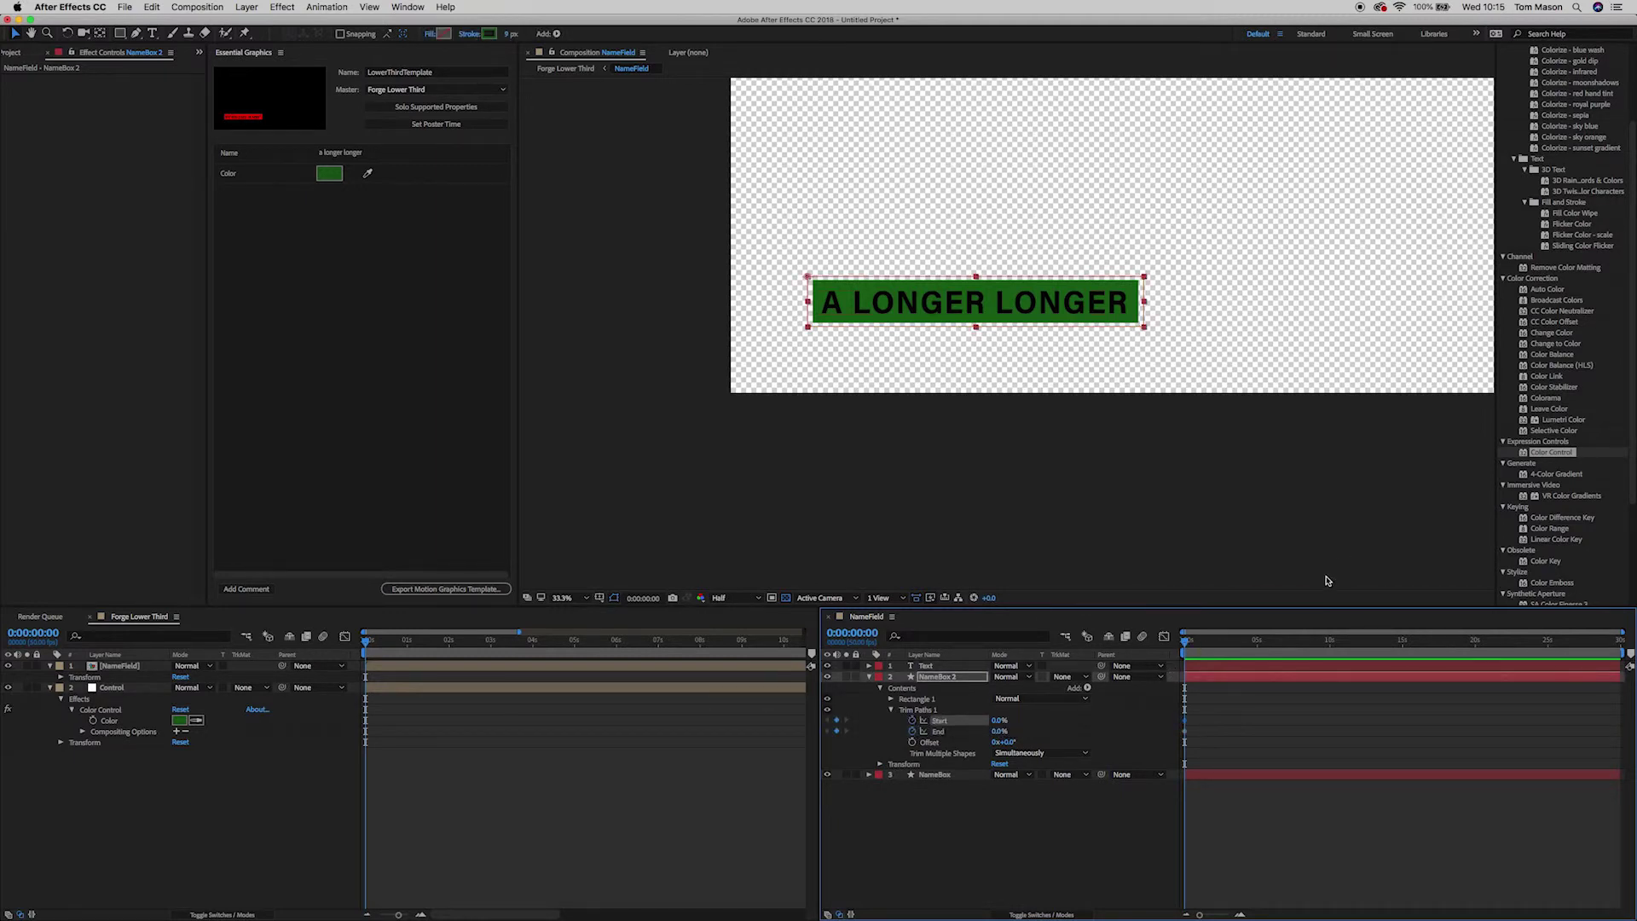
pyautogui.click(1205, 646)
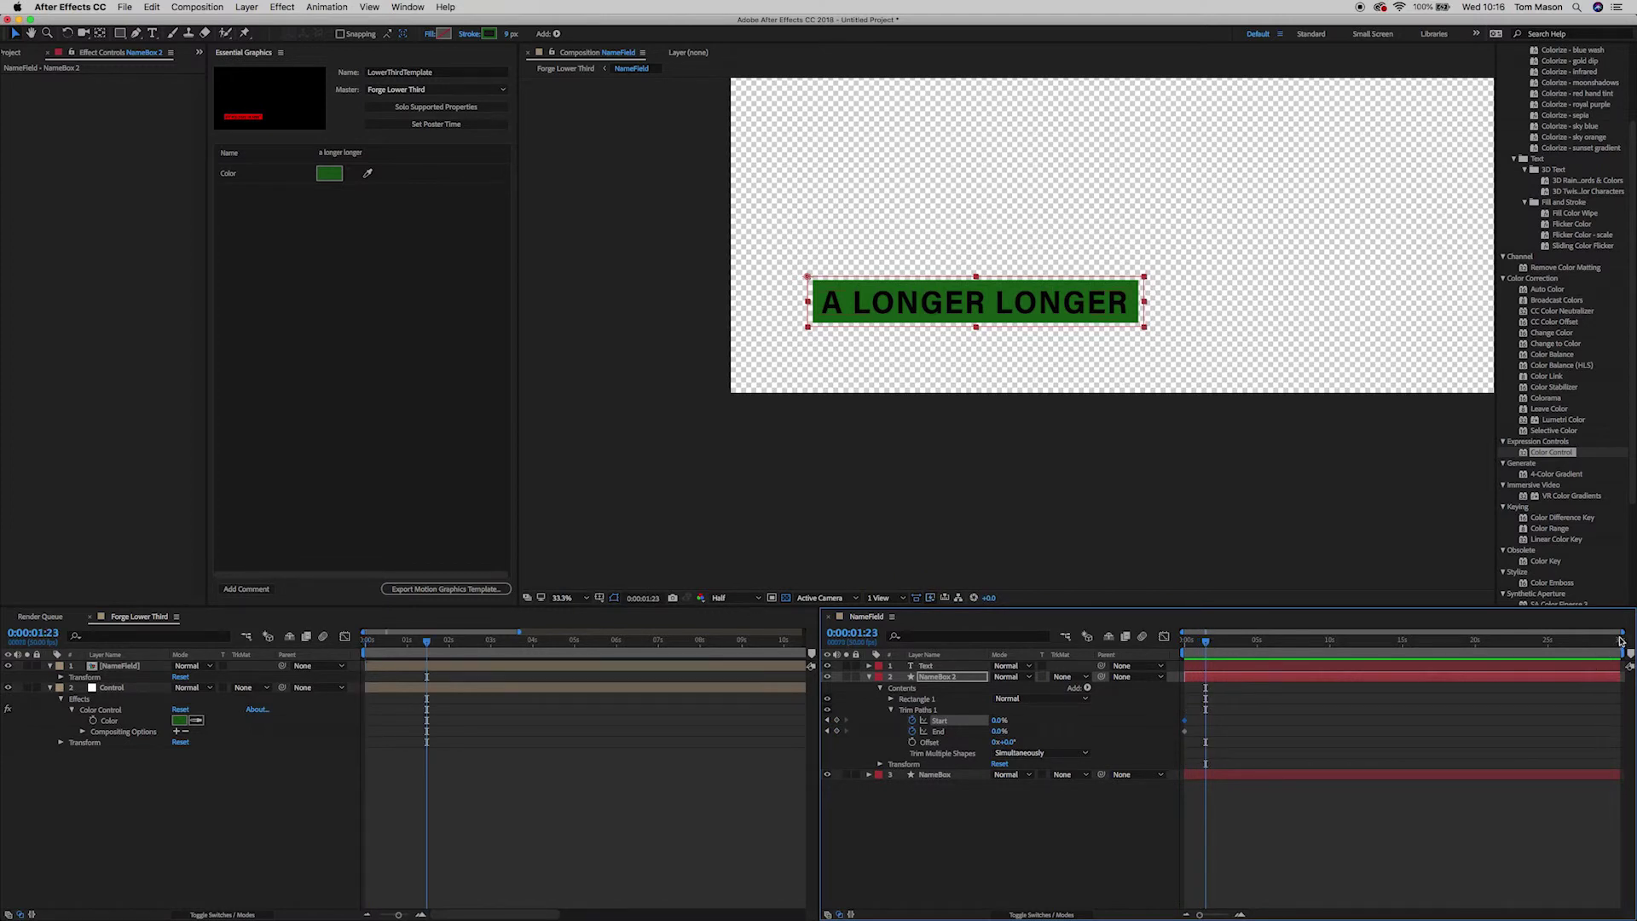
pyautogui.moveTo(1623, 633); pyautogui.dragTo(1249, 649)
pyautogui.click(837, 730)
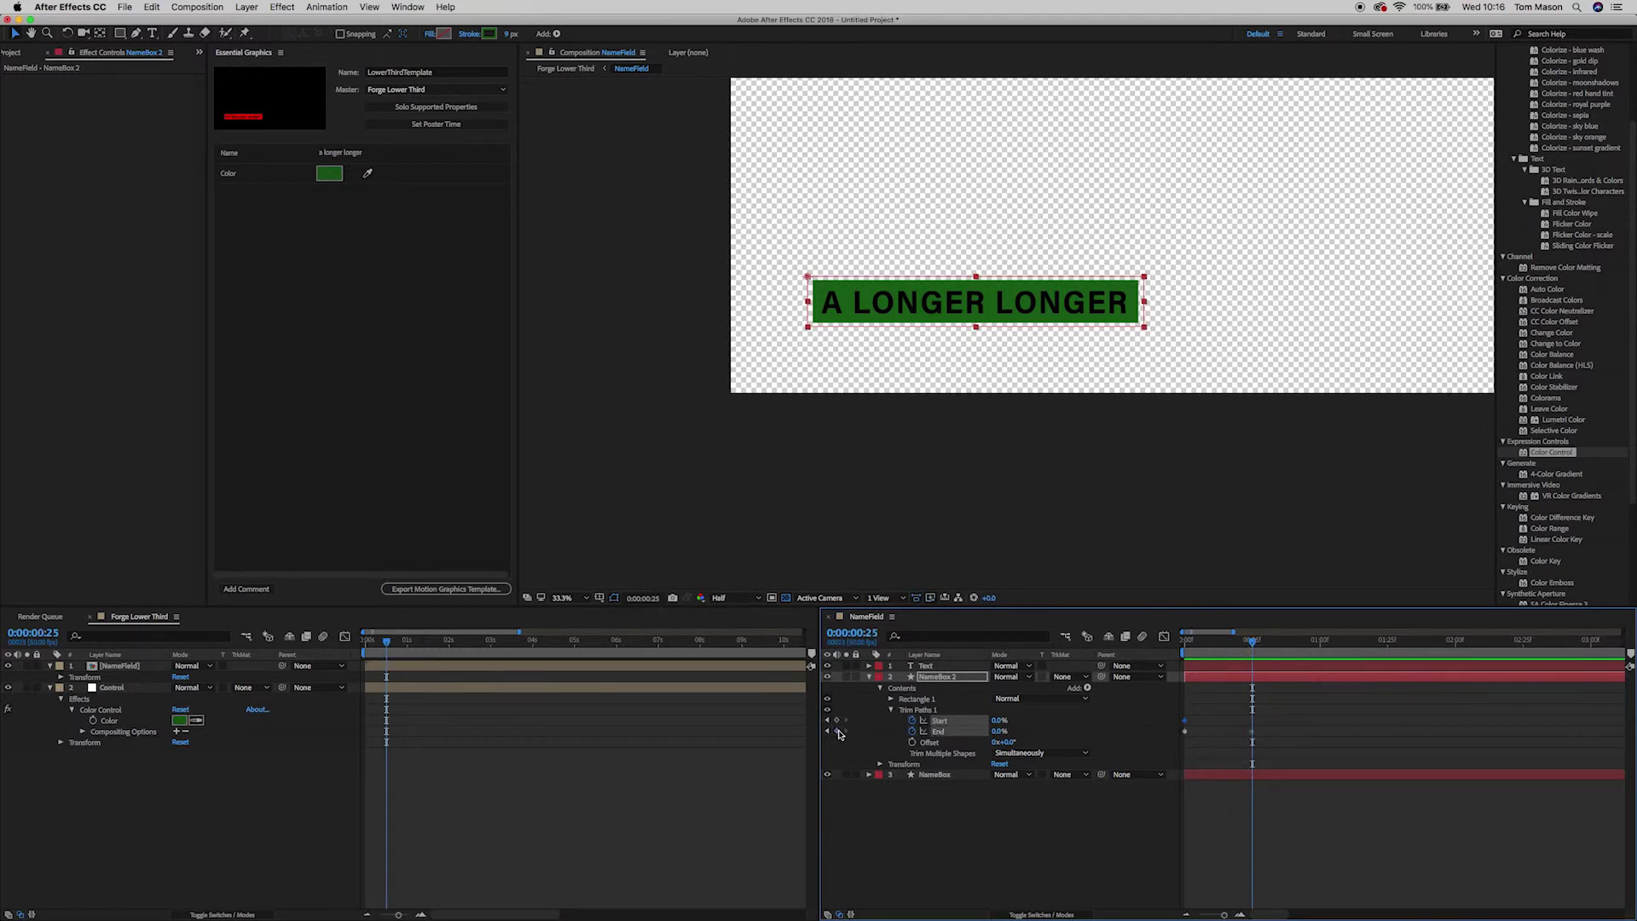
pyautogui.click(837, 720)
pyautogui.click(993, 730)
pyautogui.write('50')
pyautogui.click(995, 722)
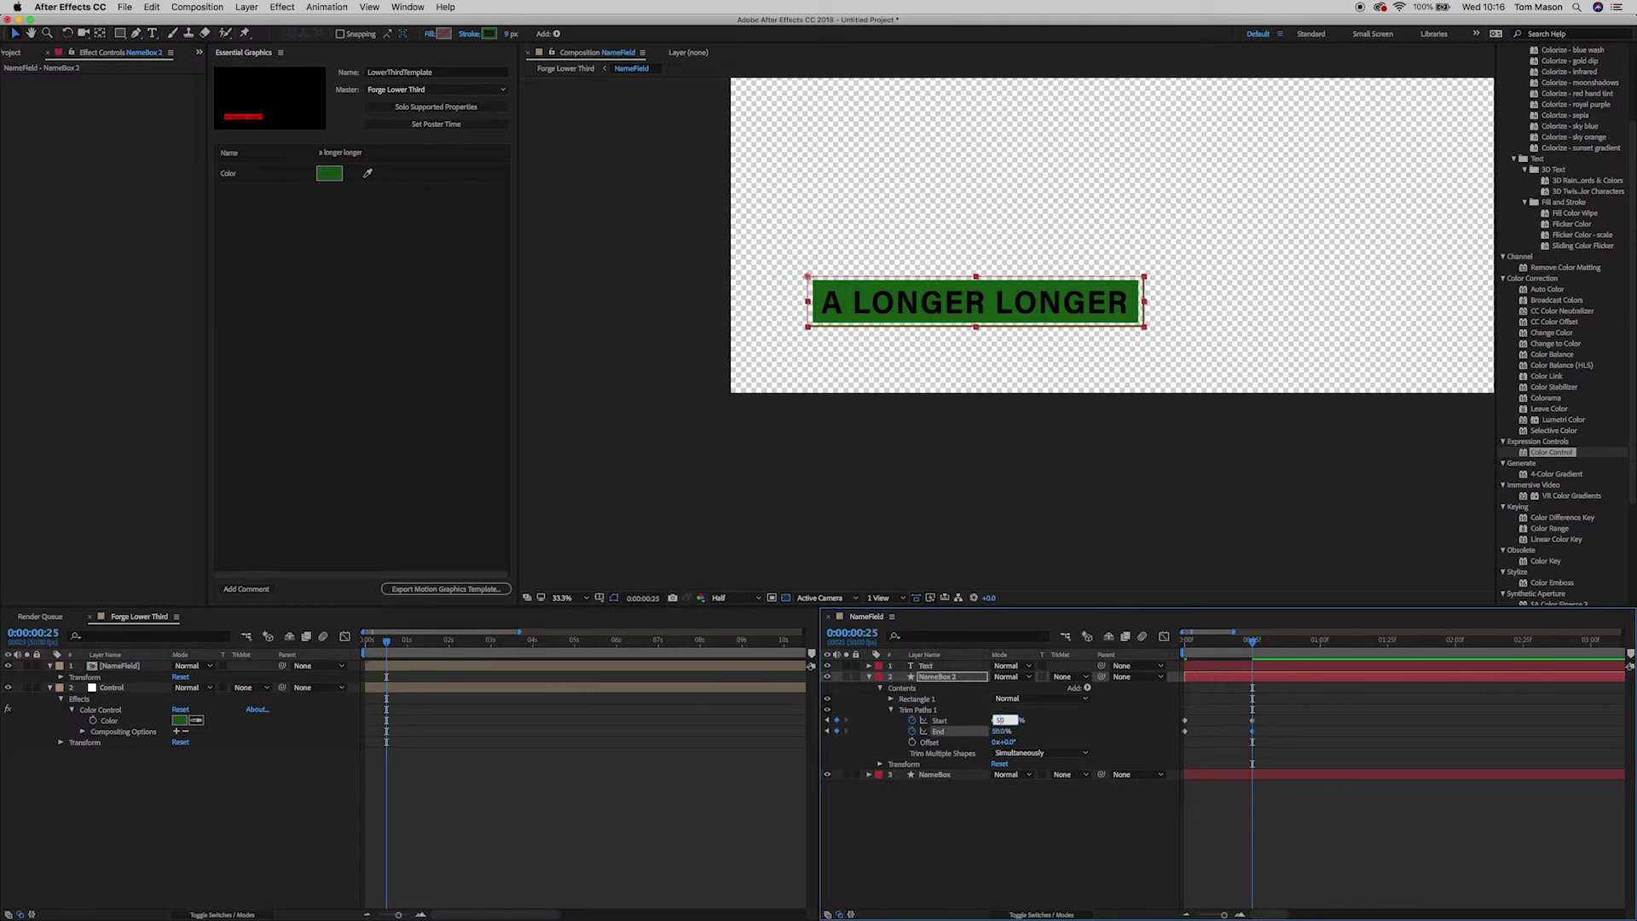
pyautogui.write('50')
pyautogui.click(1050, 846)
# Step: Move the Start keyframes earlier and scrub back to check the outline drawing on
pyautogui.moveTo(1252, 644); pyautogui.dragTo(1215, 646)
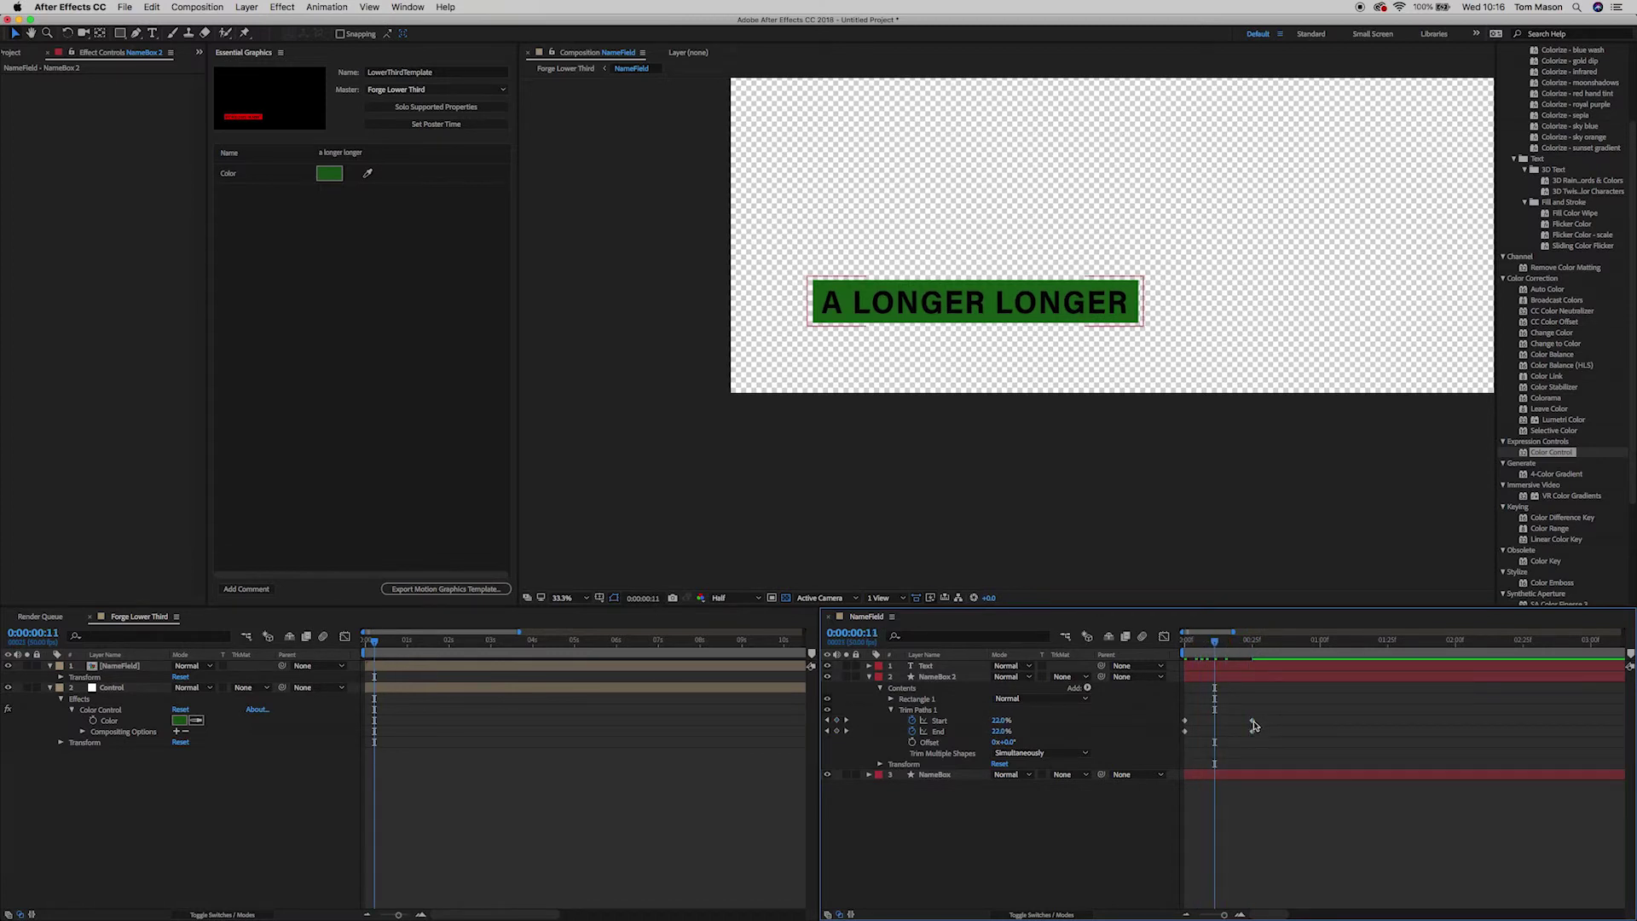
pyautogui.moveTo(1250, 720); pyautogui.dragTo(1230, 721)
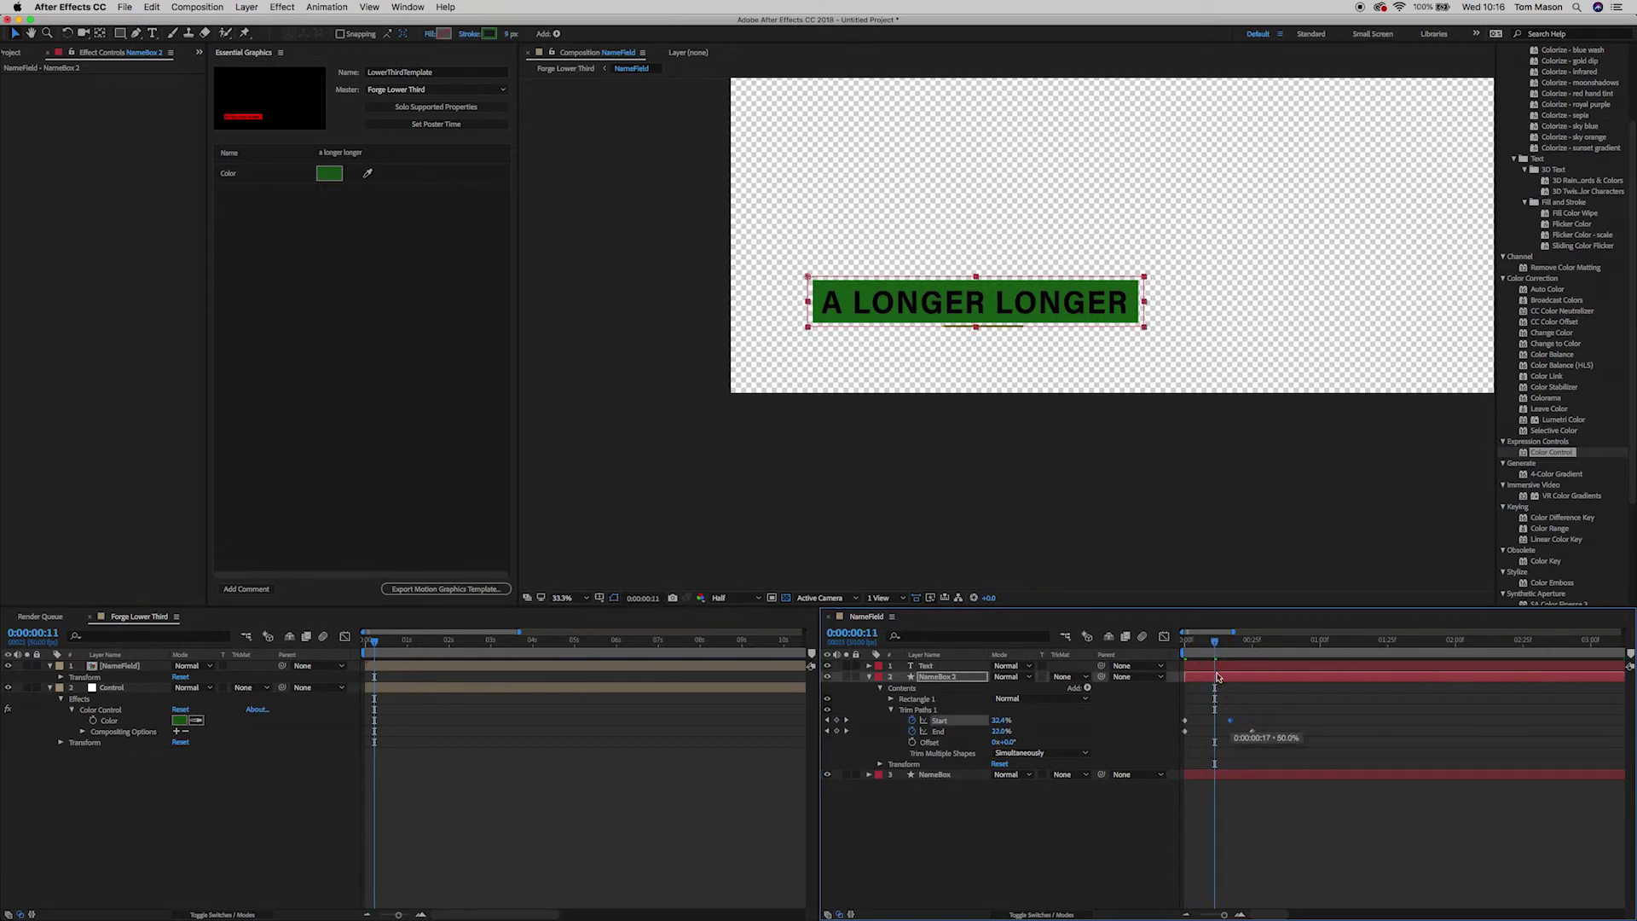
pyautogui.moveTo(1211, 649); pyautogui.dragTo(1195, 650)
pyautogui.click(1015, 408)
pyautogui.press('Home')
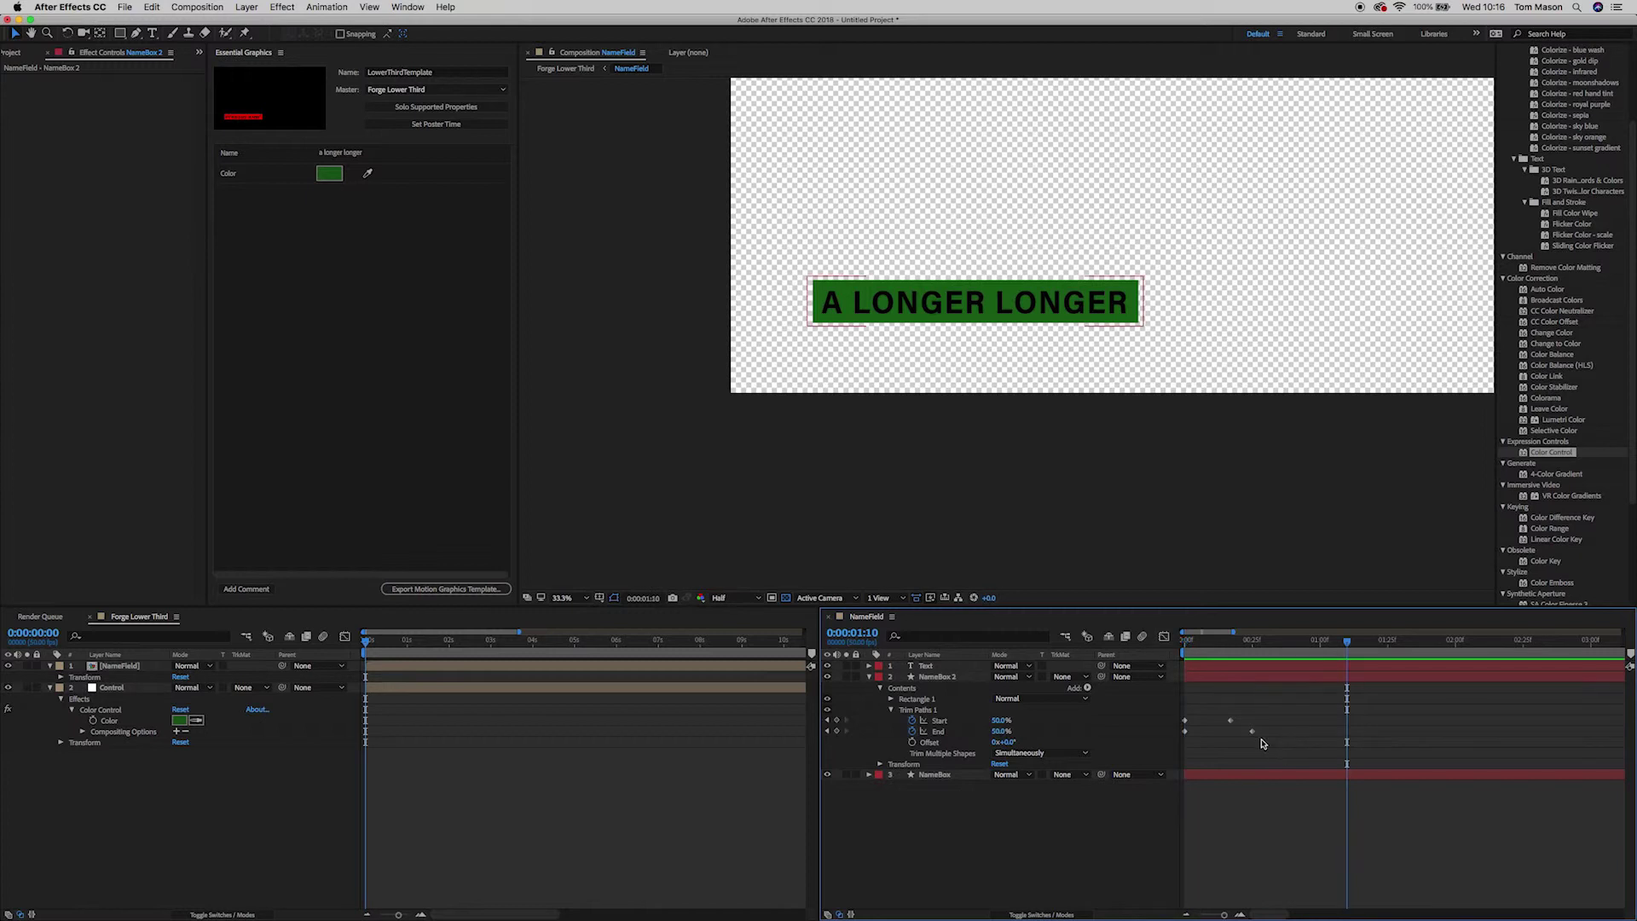
pyautogui.moveTo(1283, 750); pyautogui.dragTo(1227, 721)
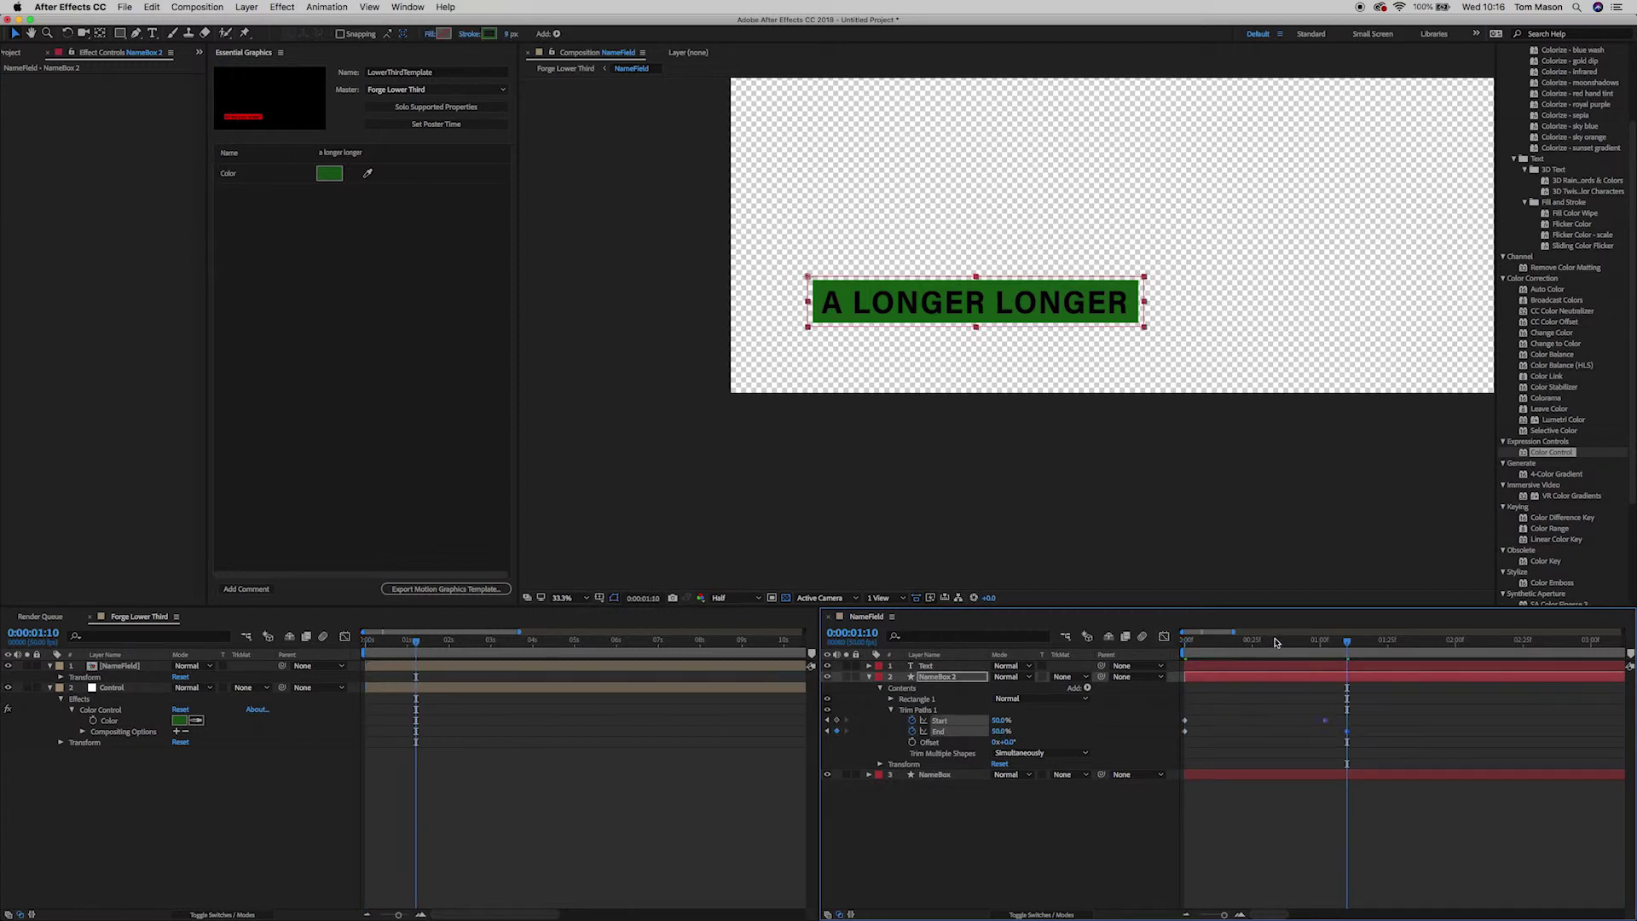
pyautogui.moveTo(1271, 639)
pyautogui.mouseDown()
pyautogui.moveTo(1128, 651)
pyautogui.moveTo(1289, 650)
pyautogui.mouseUp()
pyautogui.moveTo(1324, 720); pyautogui.dragTo(1278, 720)
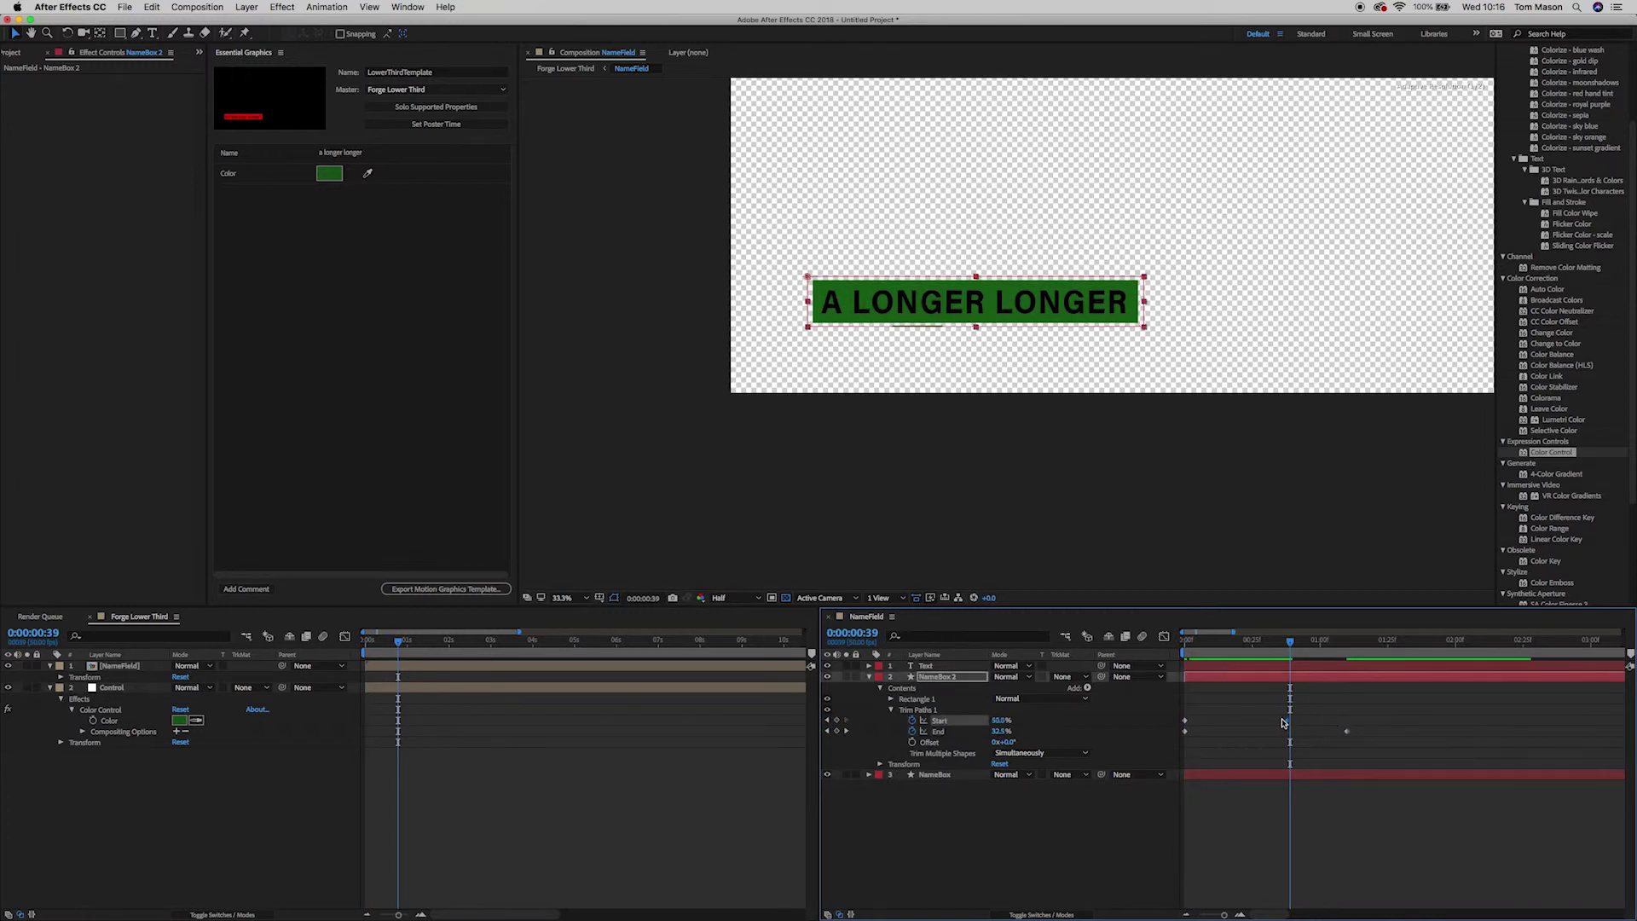
pyautogui.click(1378, 745)
pyautogui.moveTo(1246, 652); pyautogui.dragTo(1162, 645)
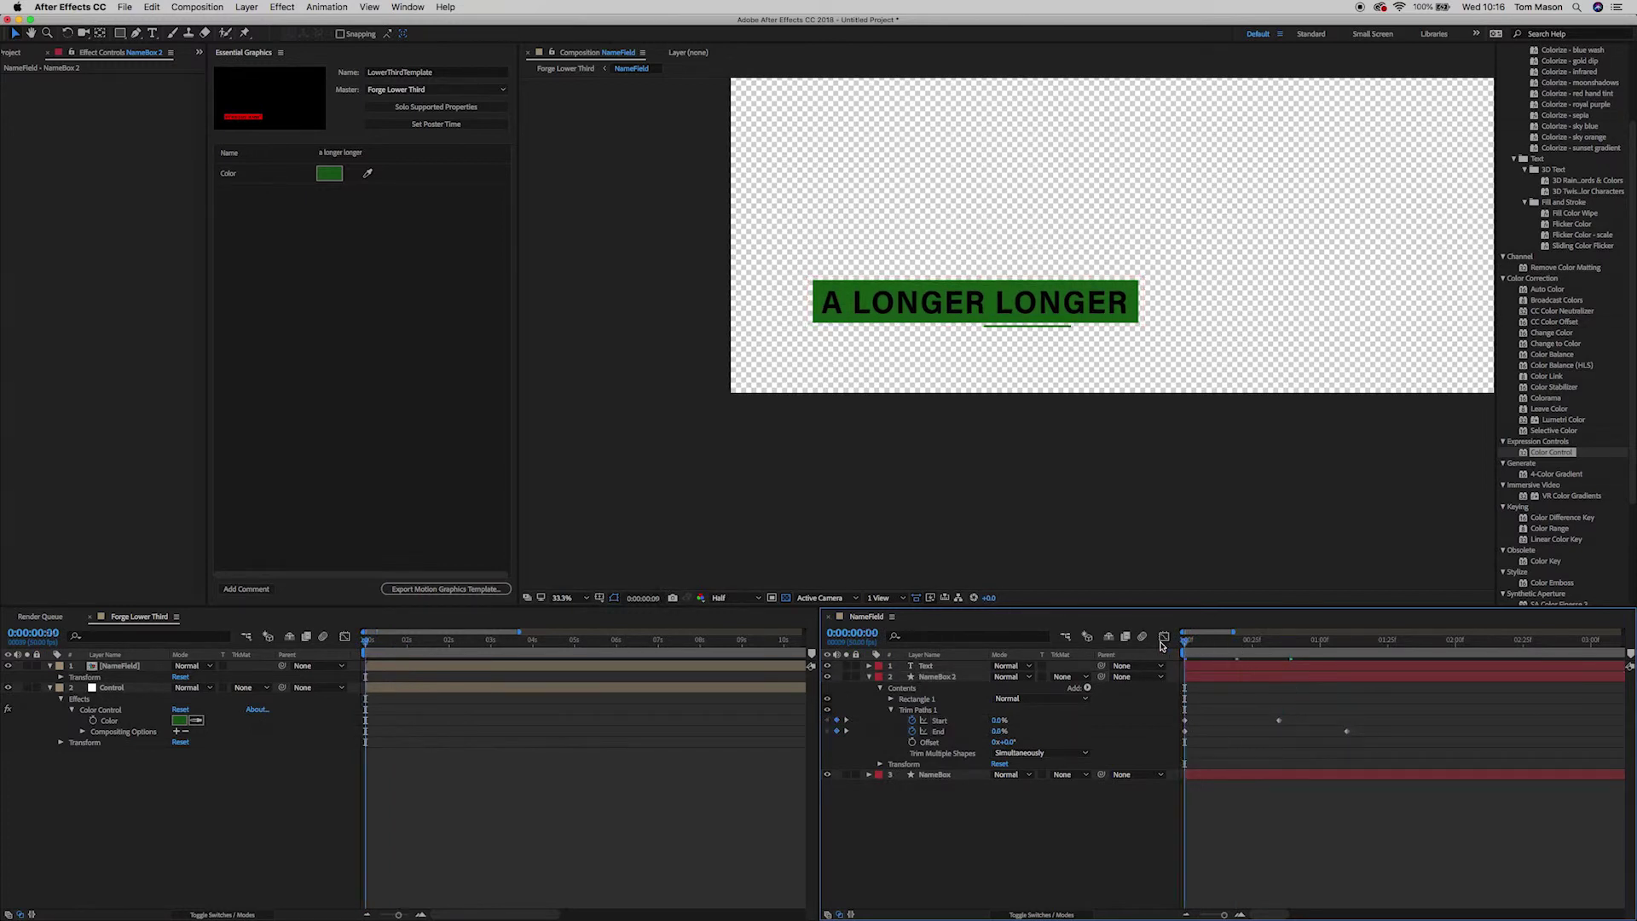
pyautogui.press('space')
# Step: Move the End keyframe earlier and apply Easy Ease (F9) to all four trim keyframes
pyautogui.press('space')
pyautogui.moveTo(1383, 752); pyautogui.dragTo(1289, 731)
pyautogui.click(1334, 725)
pyautogui.press('Home')
pyautogui.press('space')
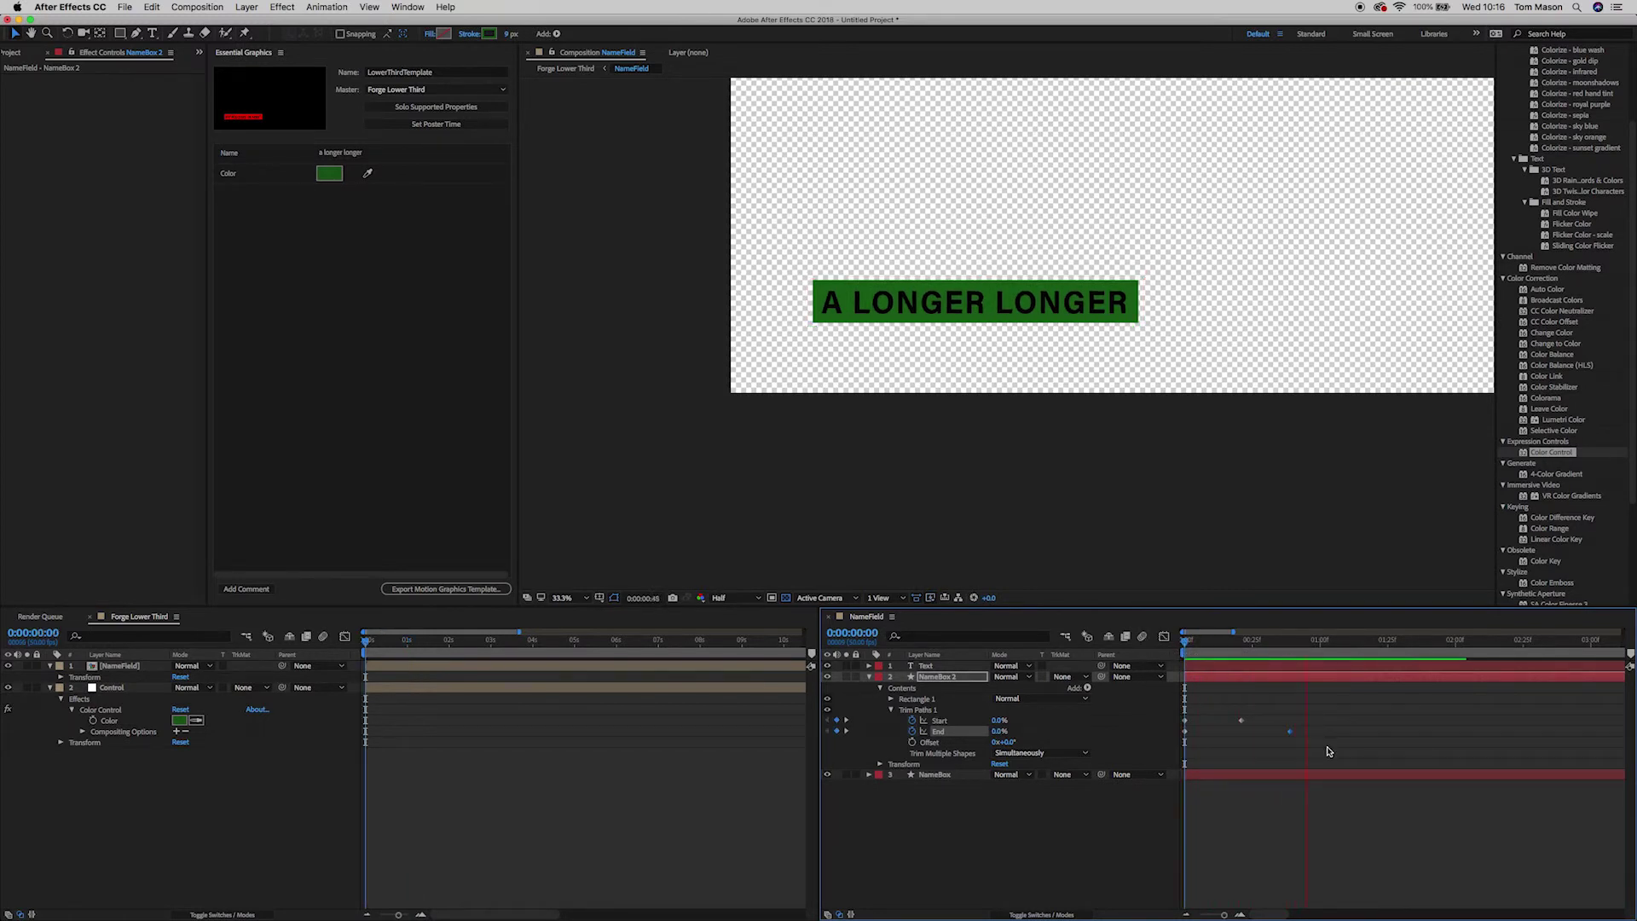
pyautogui.moveTo(1328, 749); pyautogui.dragTo(1162, 711)
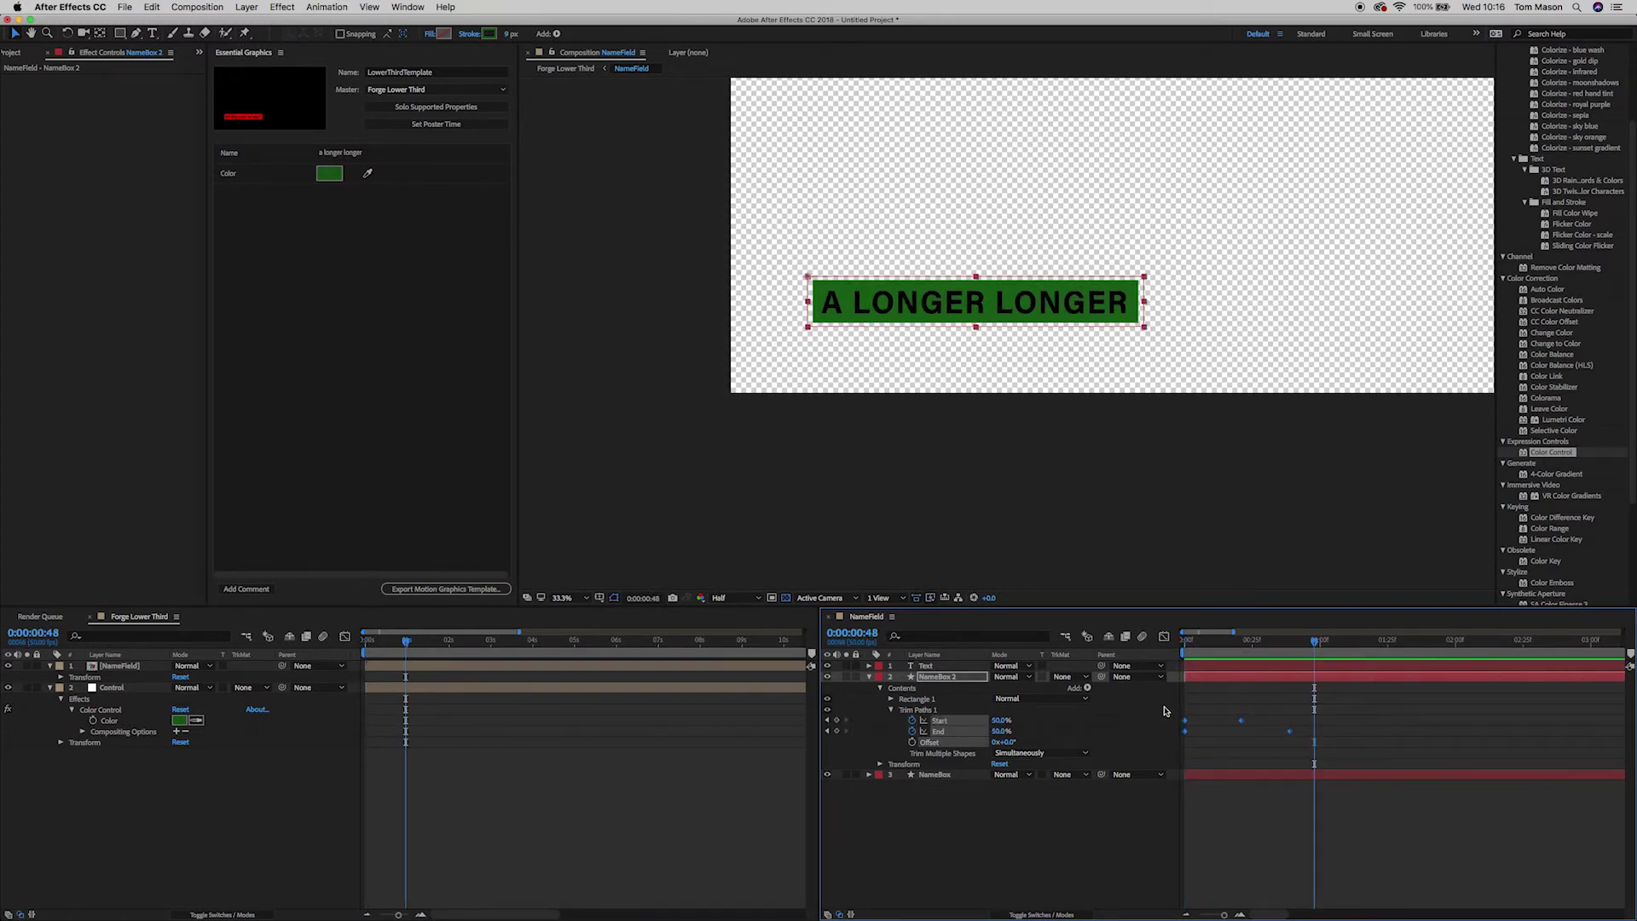
pyautogui.press('F9')
pyautogui.click(1322, 740)
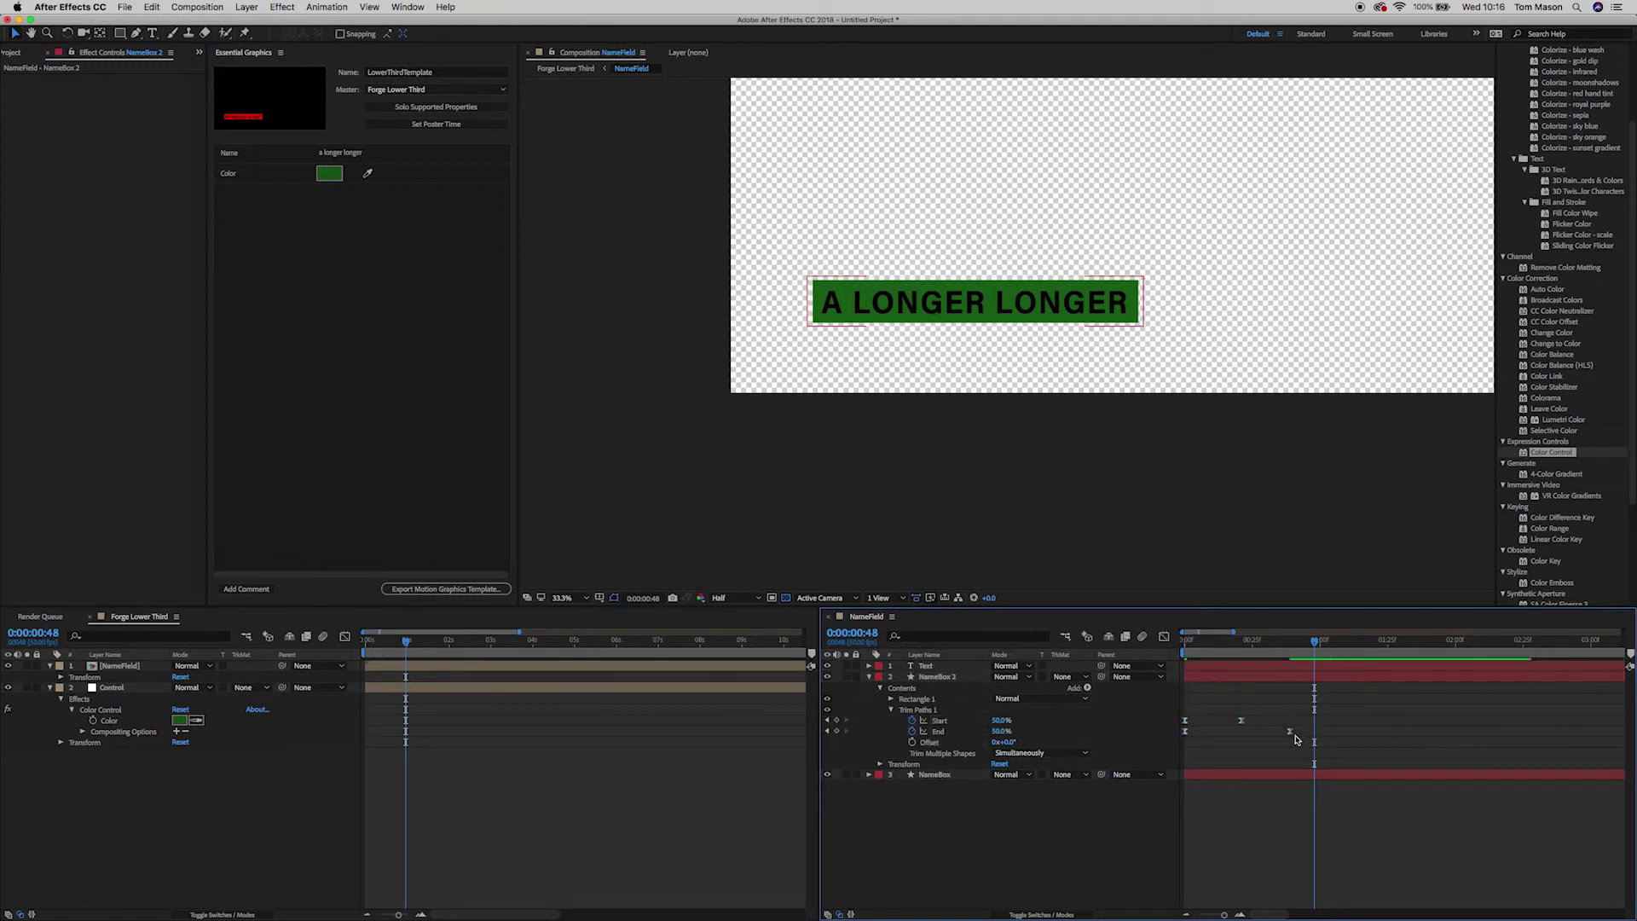
# Step: Nudge the End keyframe earlier and preview the trim animation from time zero
pyautogui.click(1184, 641)
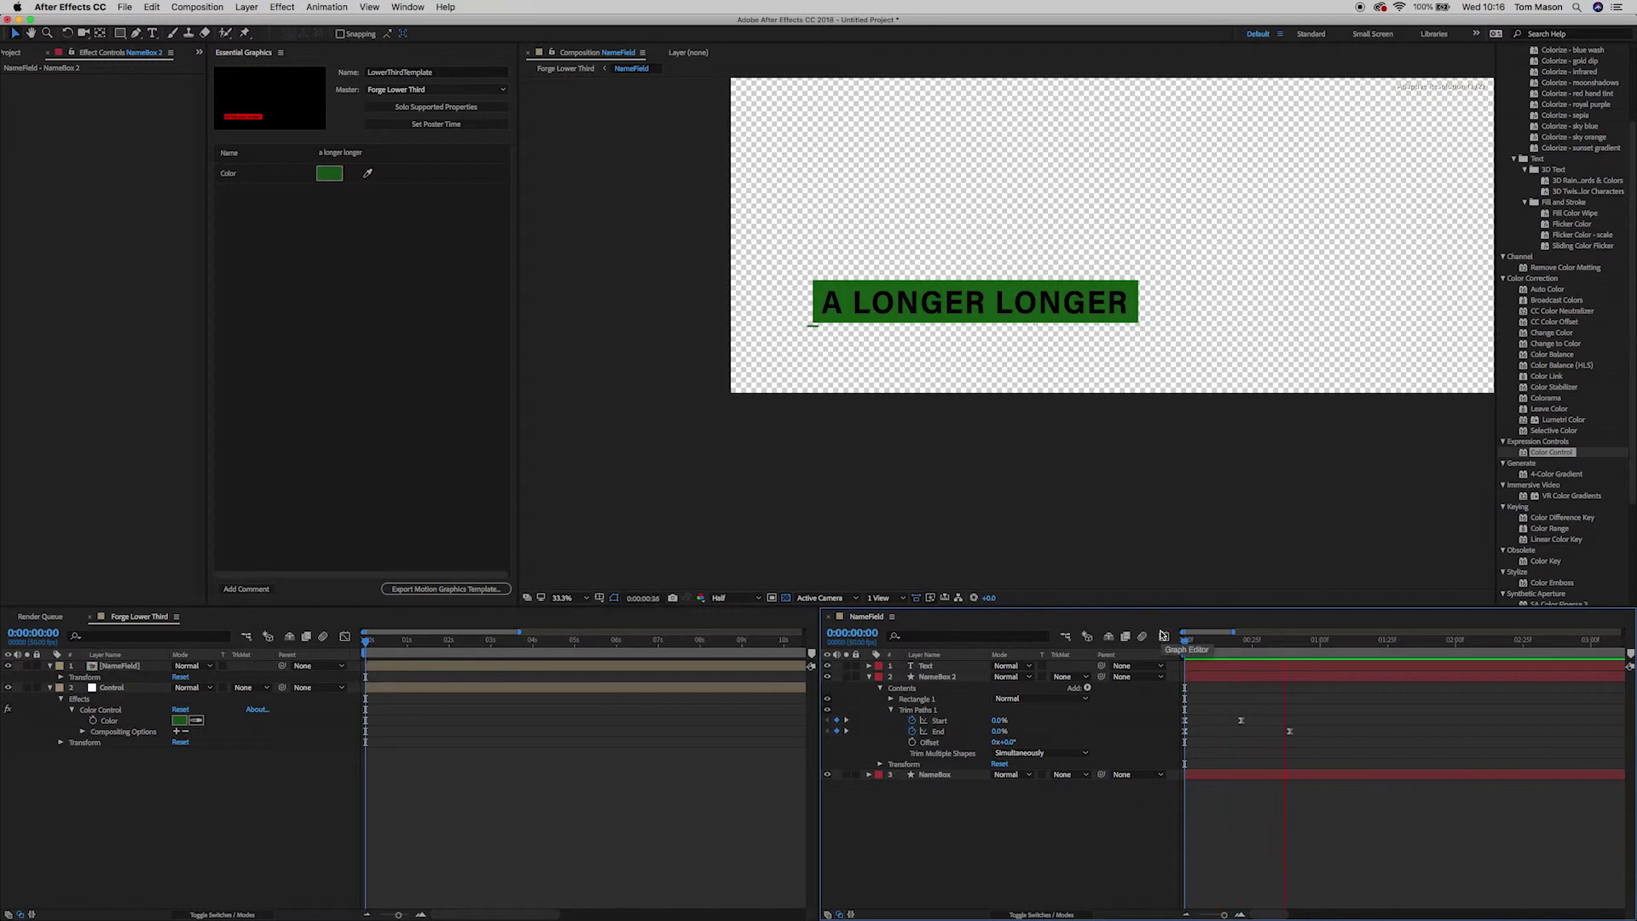
pyautogui.click(1338, 641)
pyautogui.moveTo(1290, 730); pyautogui.dragTo(1276, 730)
pyautogui.moveTo(1338, 640); pyautogui.dragTo(1121, 639)
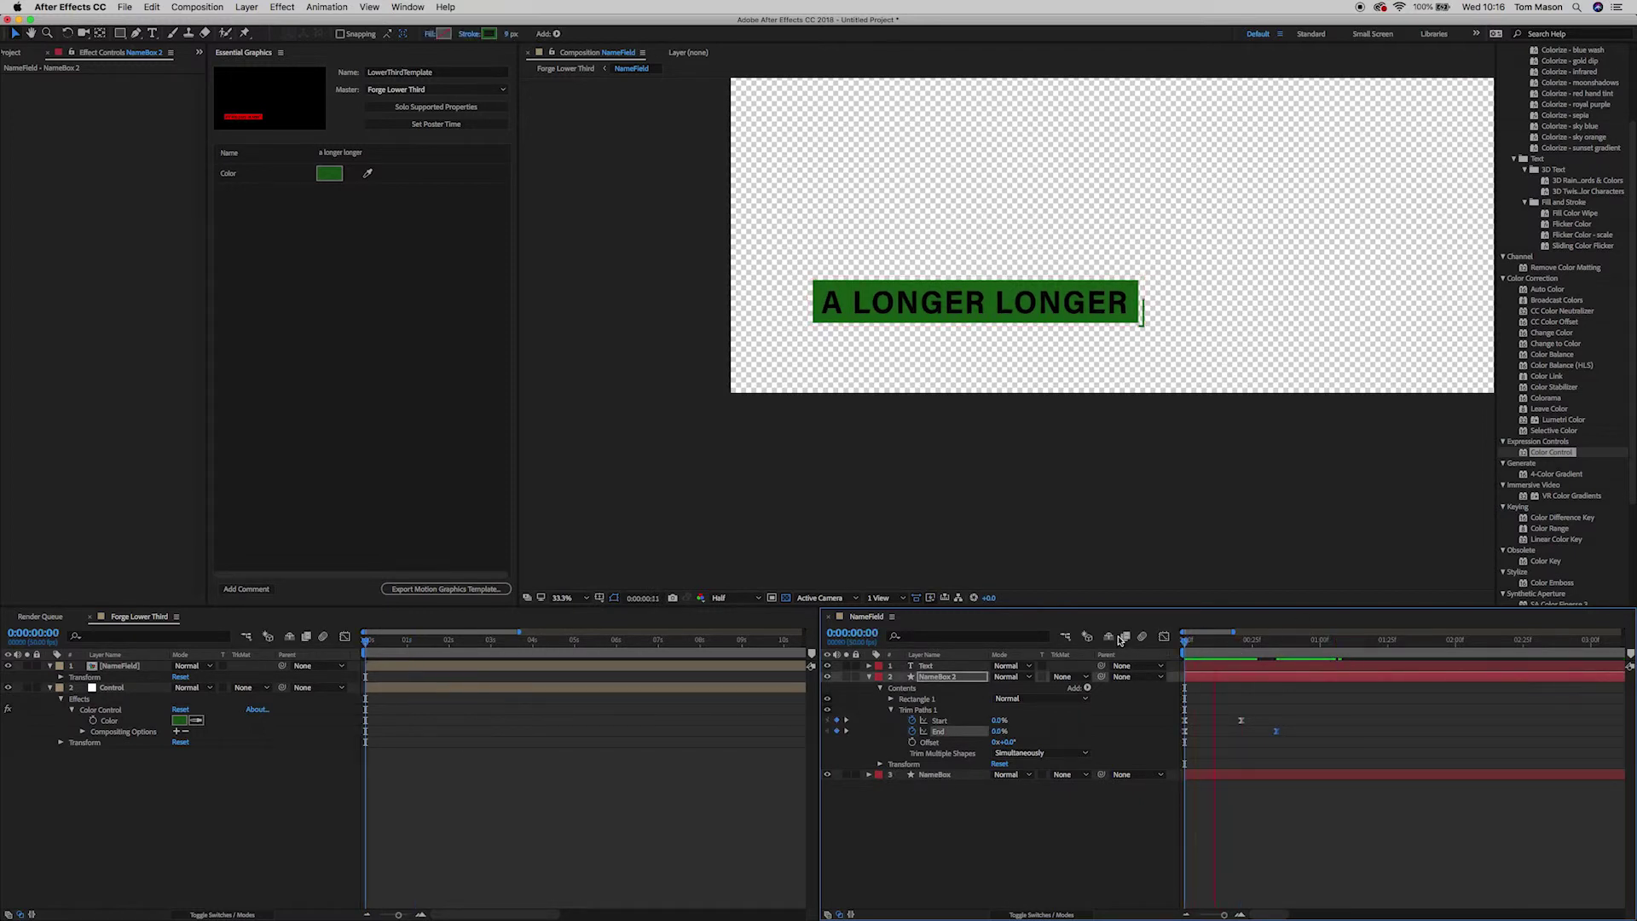
pyautogui.press('space')
# Step: Retime the 50% keyframes to about 0:33 and preview the draw-on animation
pyautogui.moveTo(1246, 723); pyautogui.dragTo(1288, 725)
pyautogui.moveTo(1253, 641); pyautogui.dragTo(1151, 646)
pyautogui.click(1274, 641)
pyautogui.moveTo(1297, 722); pyautogui.dragTo(1273, 721)
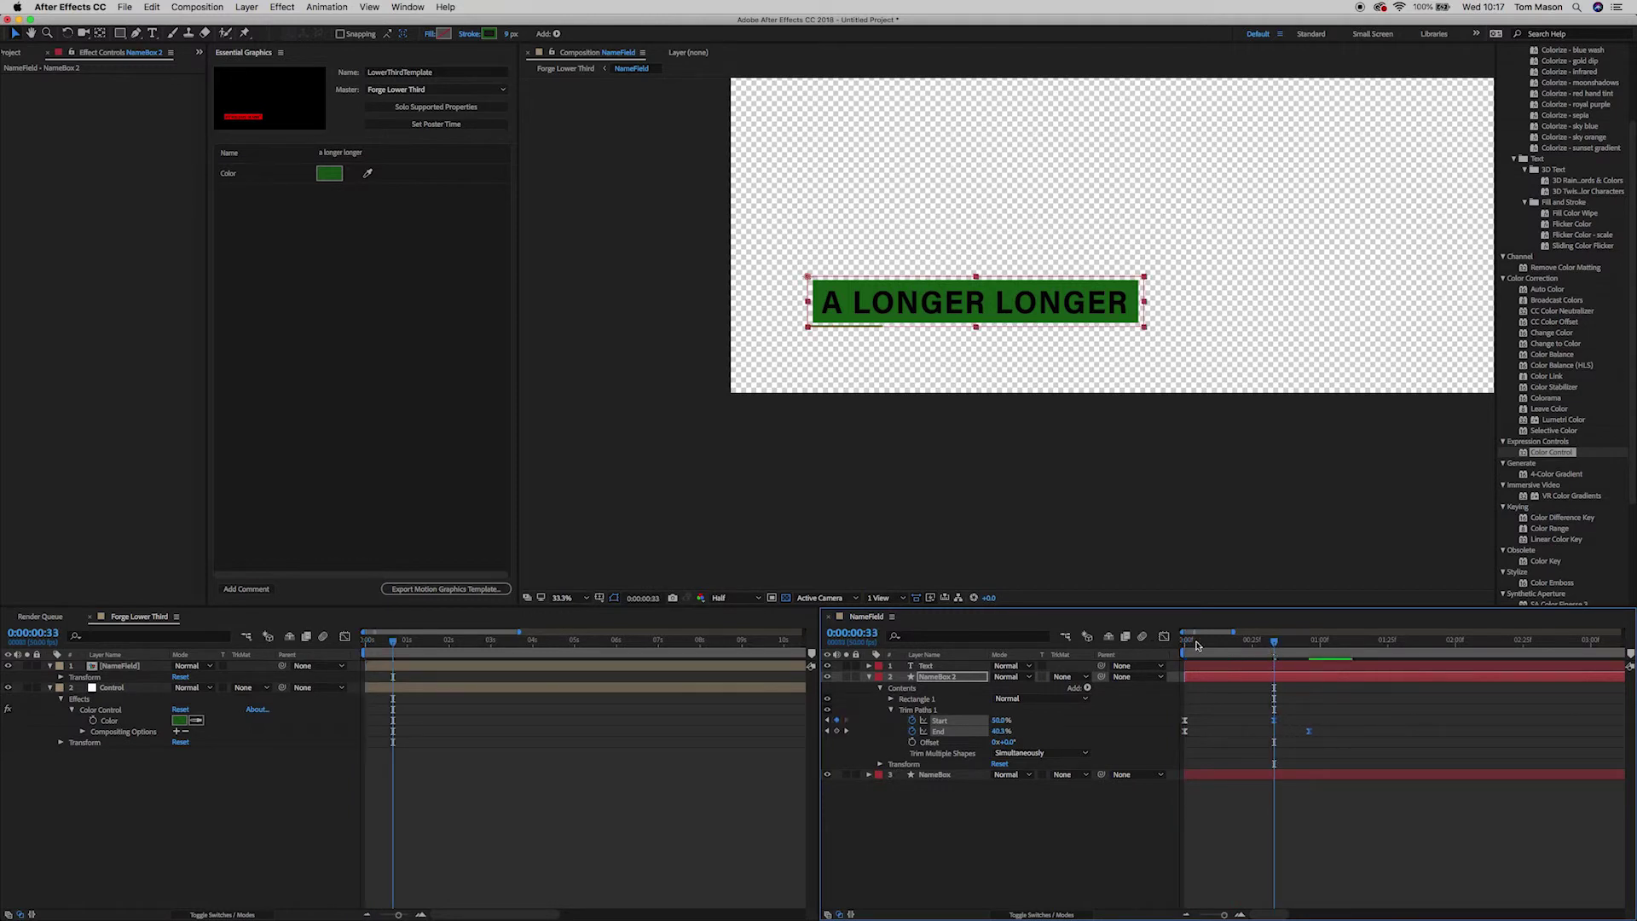
pyautogui.moveTo(1274, 641); pyautogui.dragTo(1256, 726)
pyautogui.moveTo(1274, 641); pyautogui.dragTo(1165, 641)
pyautogui.press('space')
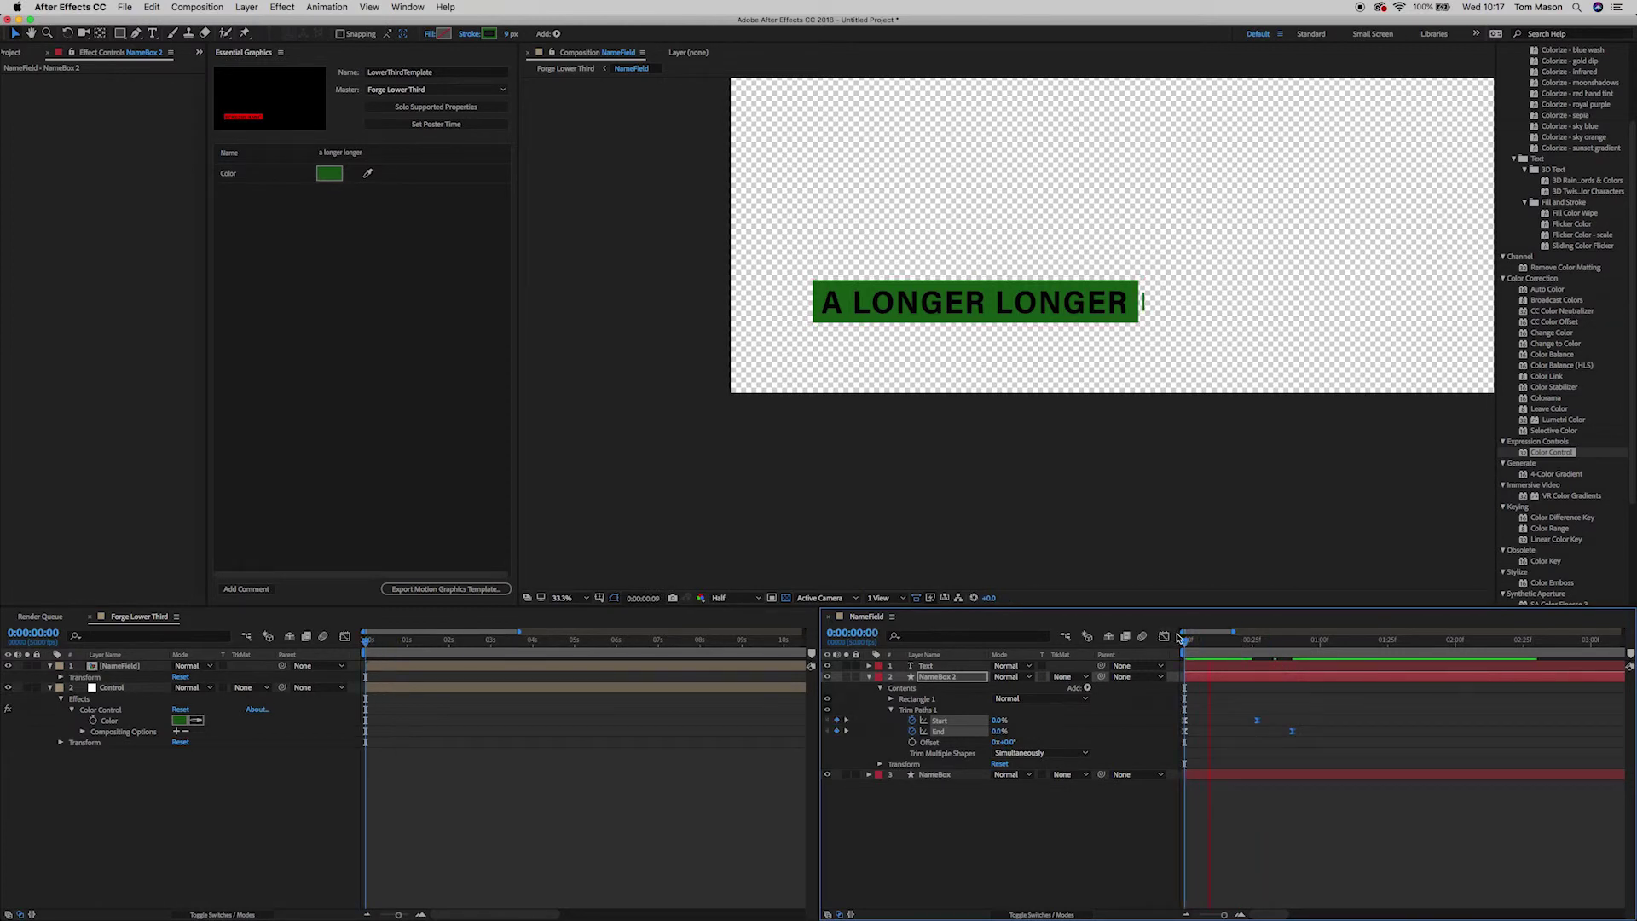
pyautogui.press('space')
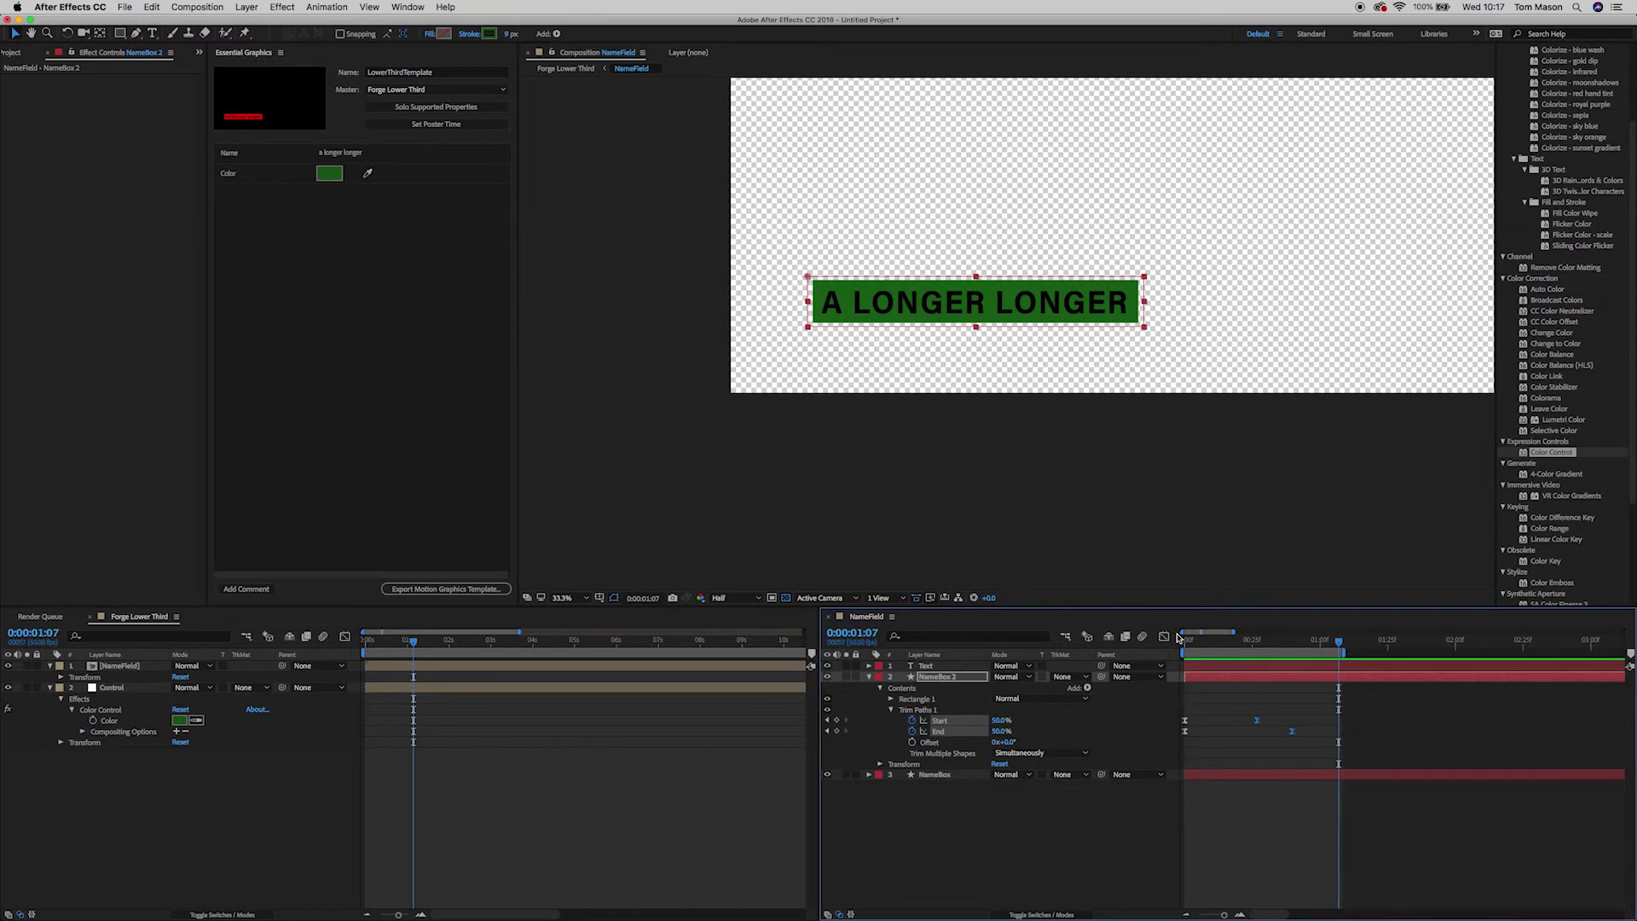
pyautogui.press('space')
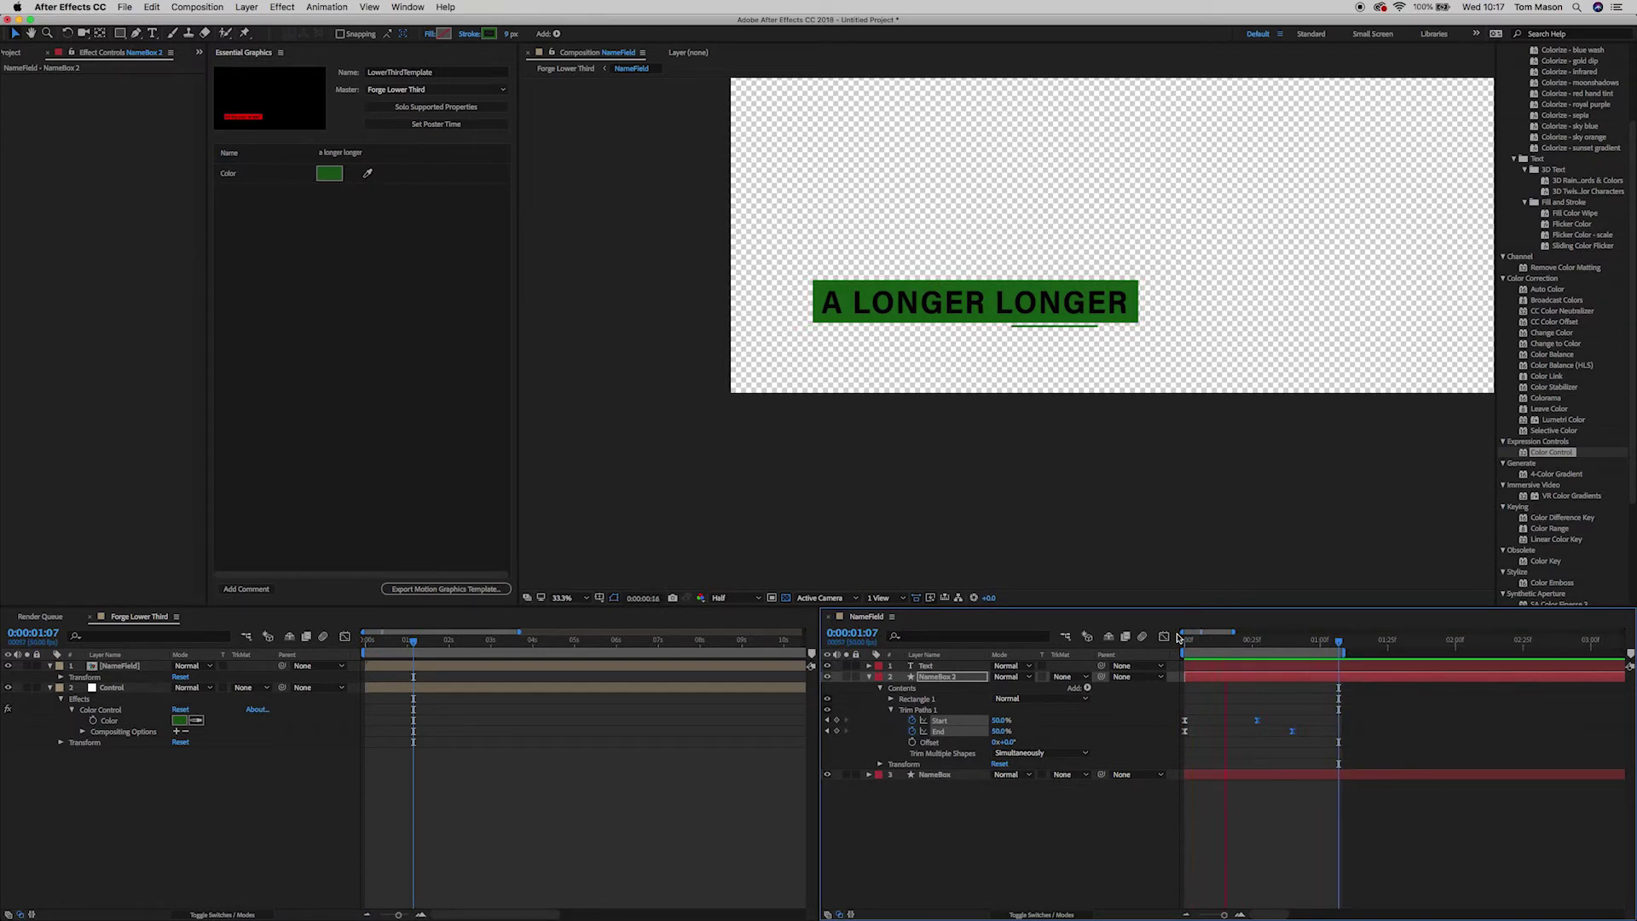
pyautogui.press('space')
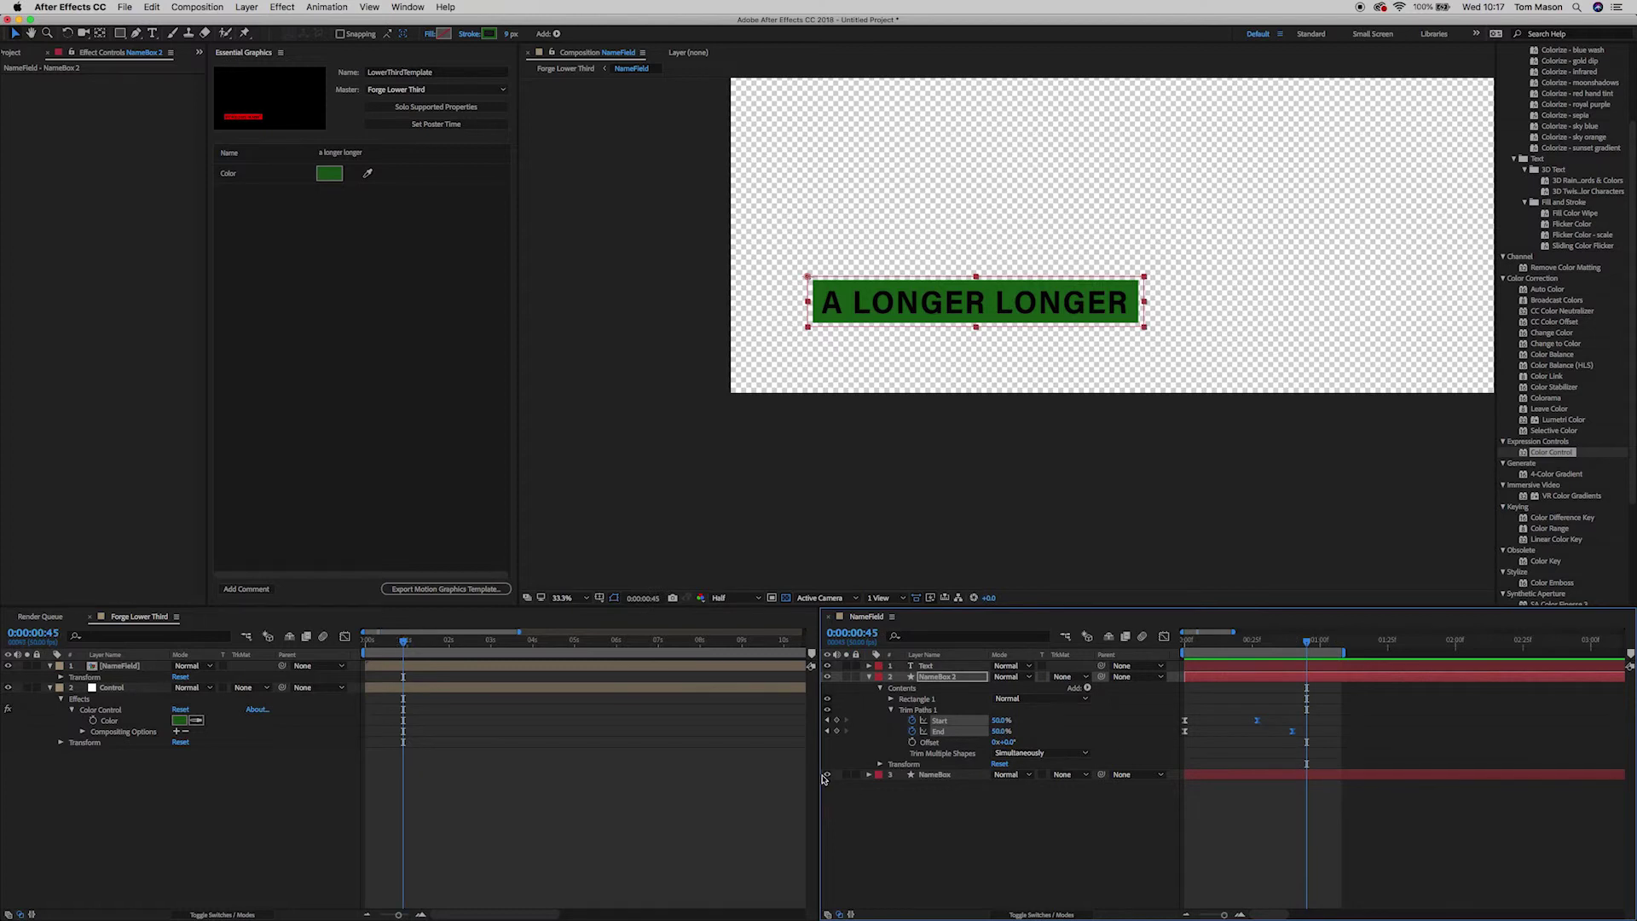
# Step: Hide the NameBox fill and name text layers to view only the outline
pyautogui.click(826, 774)
pyautogui.click(826, 665)
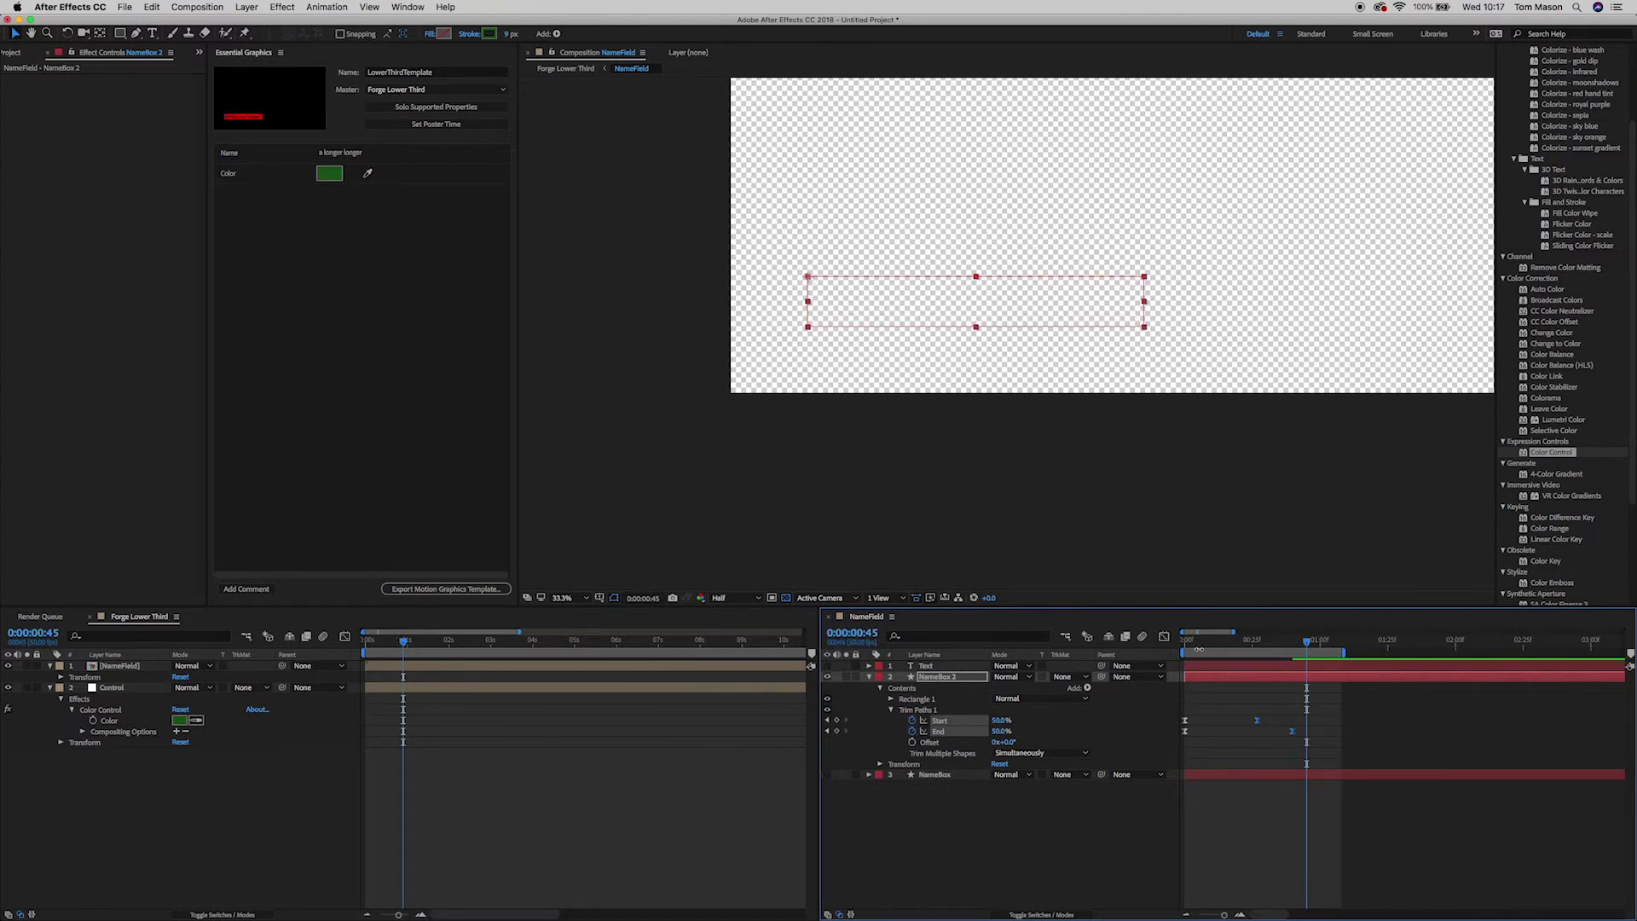
pyautogui.click(1184, 646)
pyautogui.click(1158, 554)
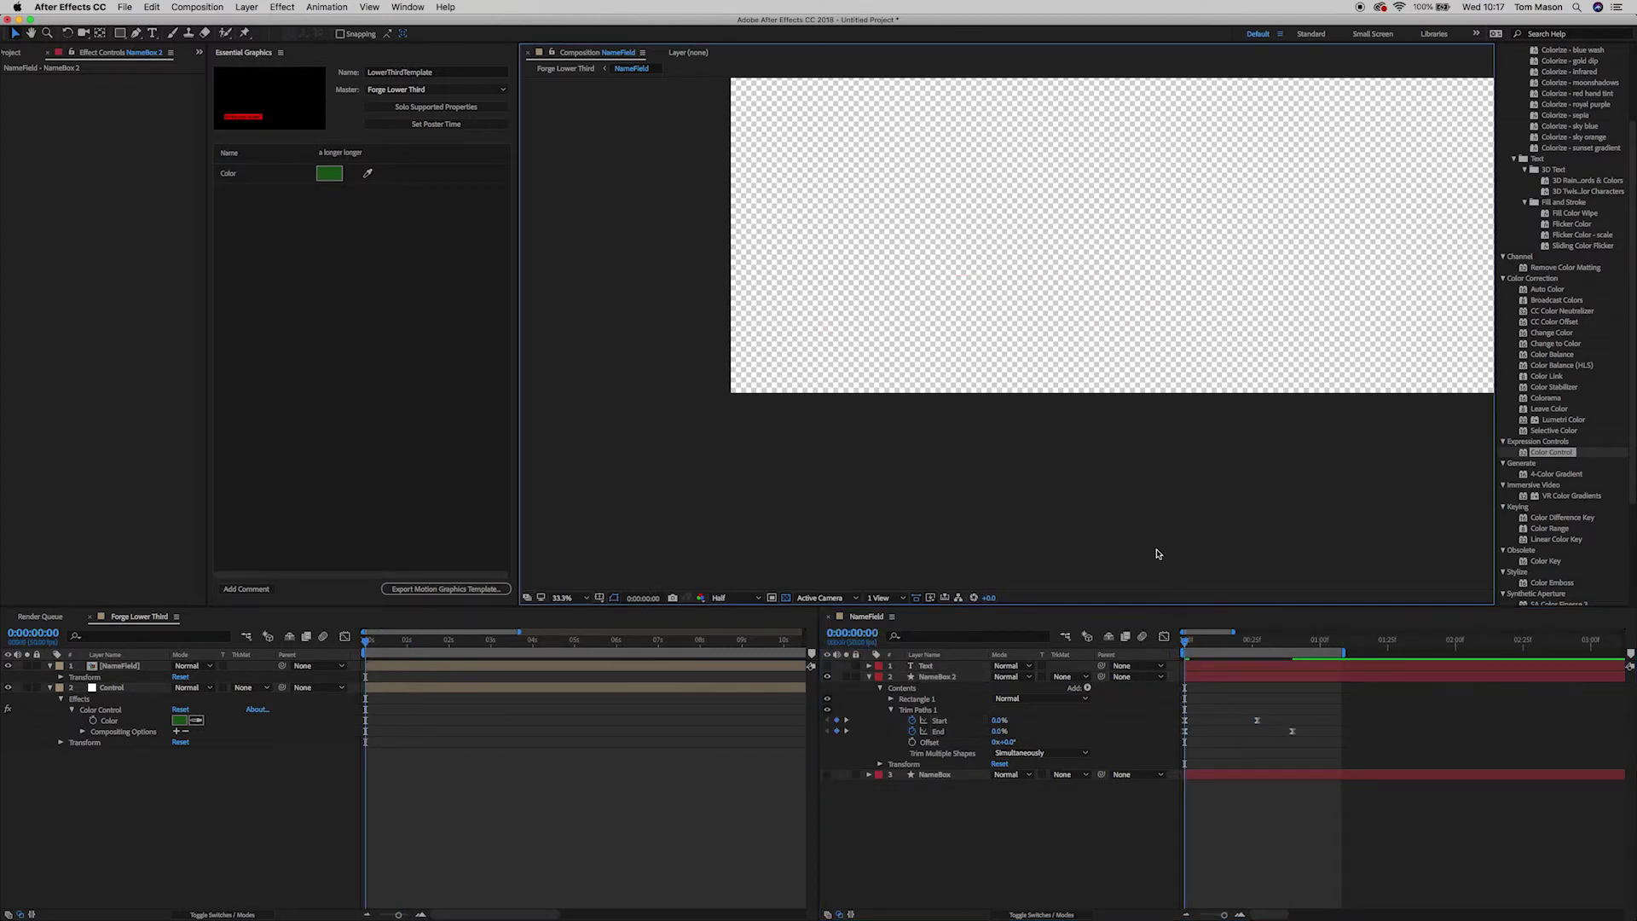
pyautogui.press('space')
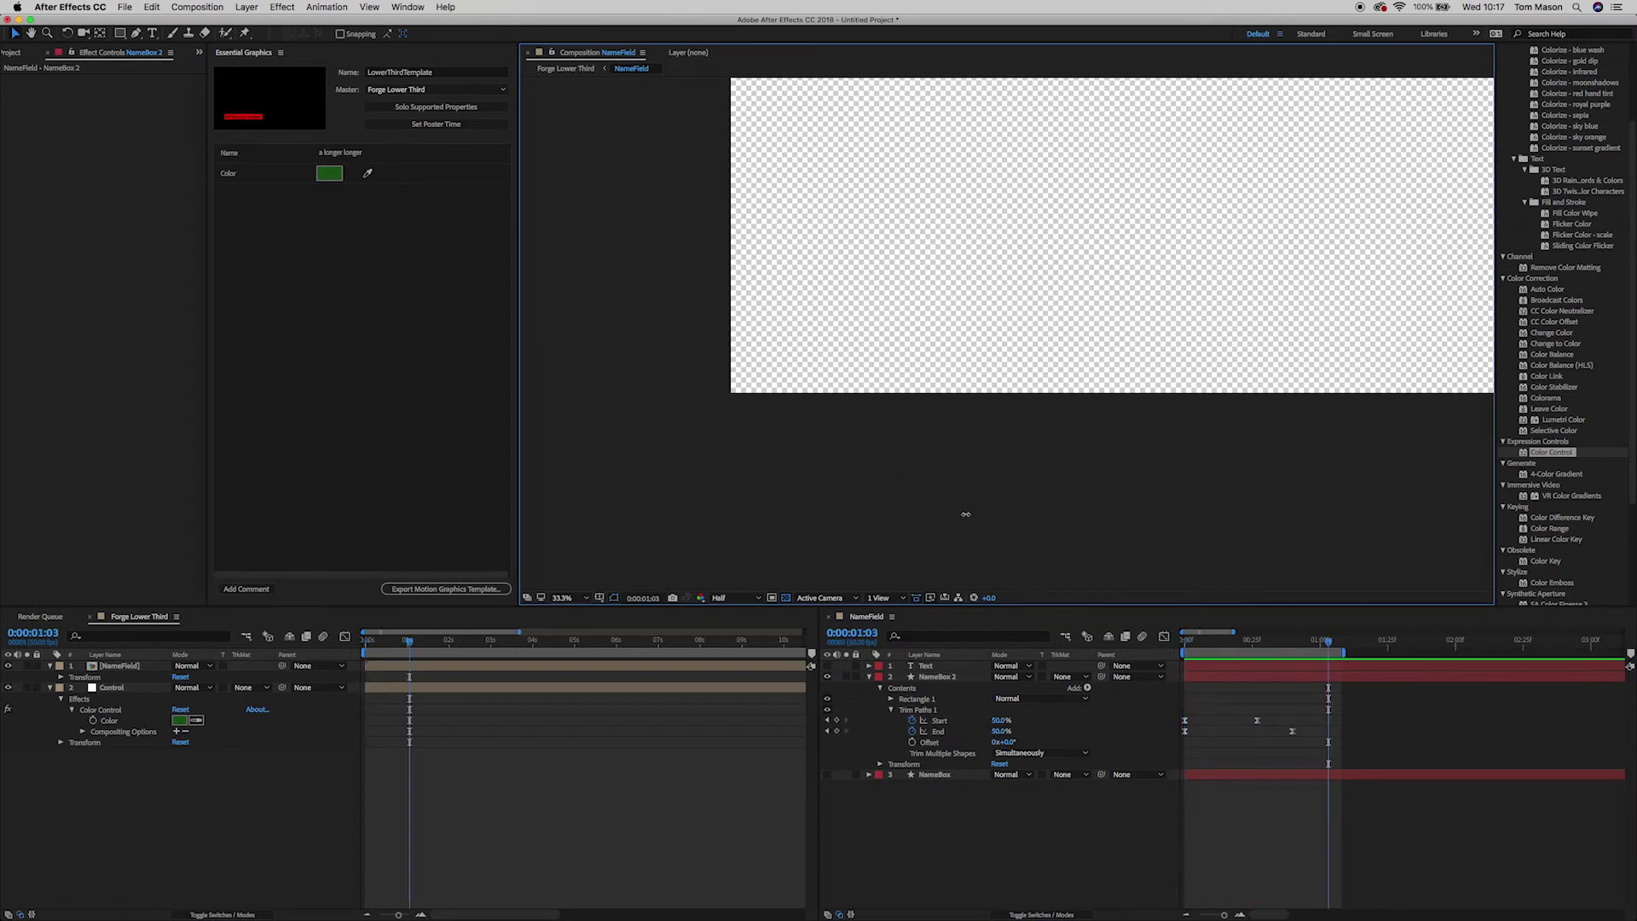
# Step: Change the template Color to a brighter green and preview the trim line
pyautogui.click(329, 173)
pyautogui.click(1278, 114)
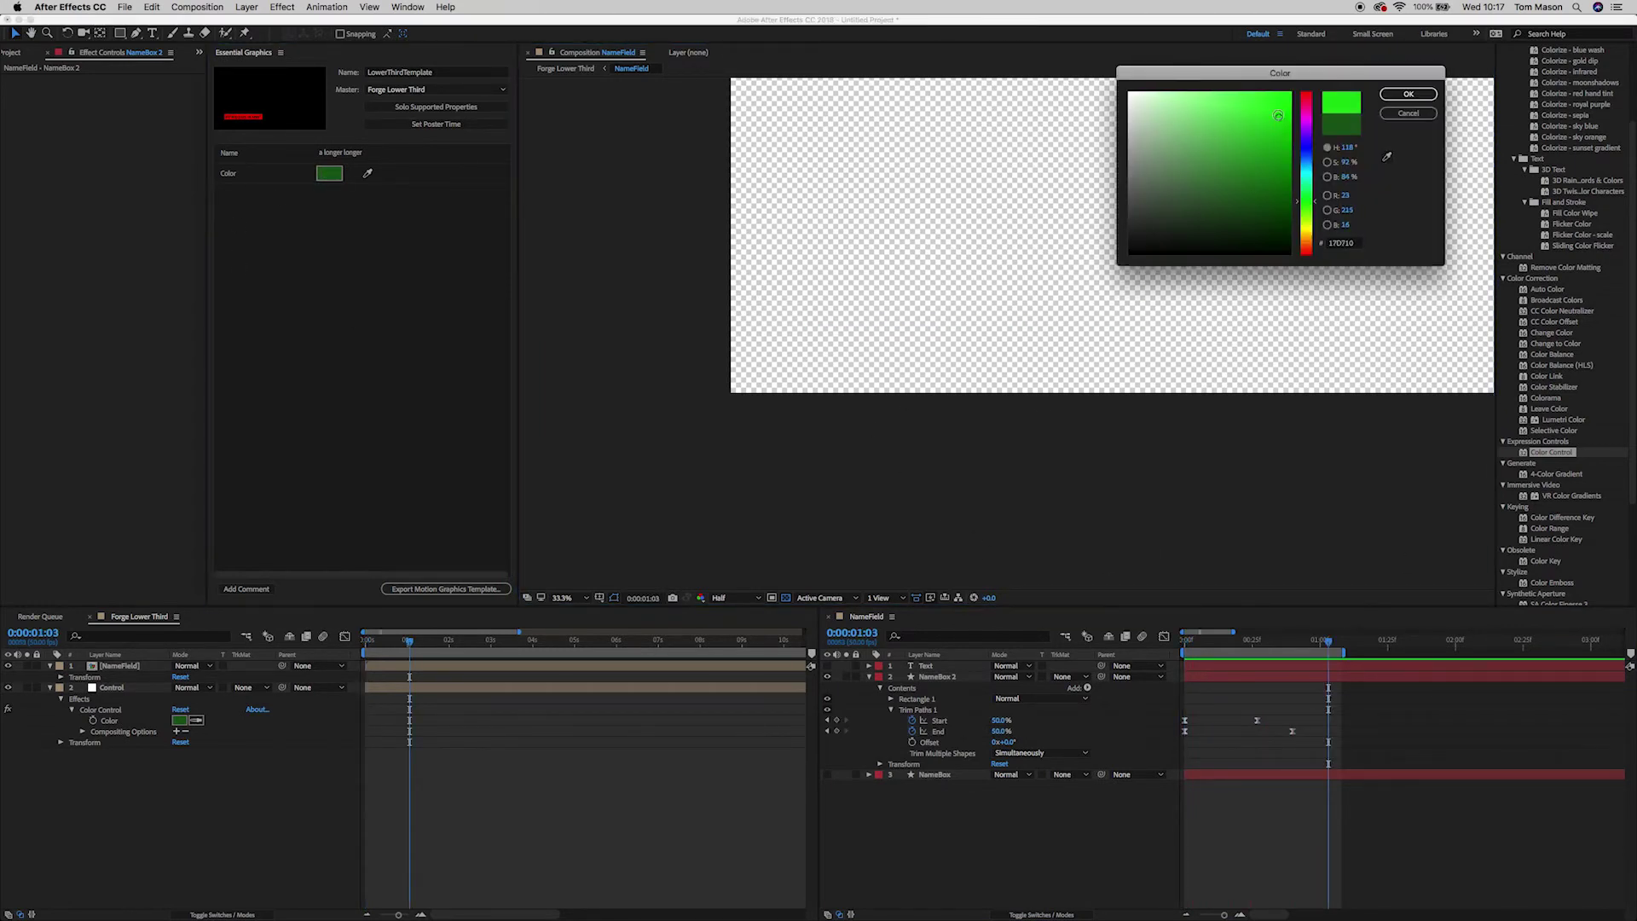
pyautogui.click(1407, 94)
pyautogui.moveTo(1206, 645); pyautogui.dragTo(1149, 646)
pyautogui.press('space')
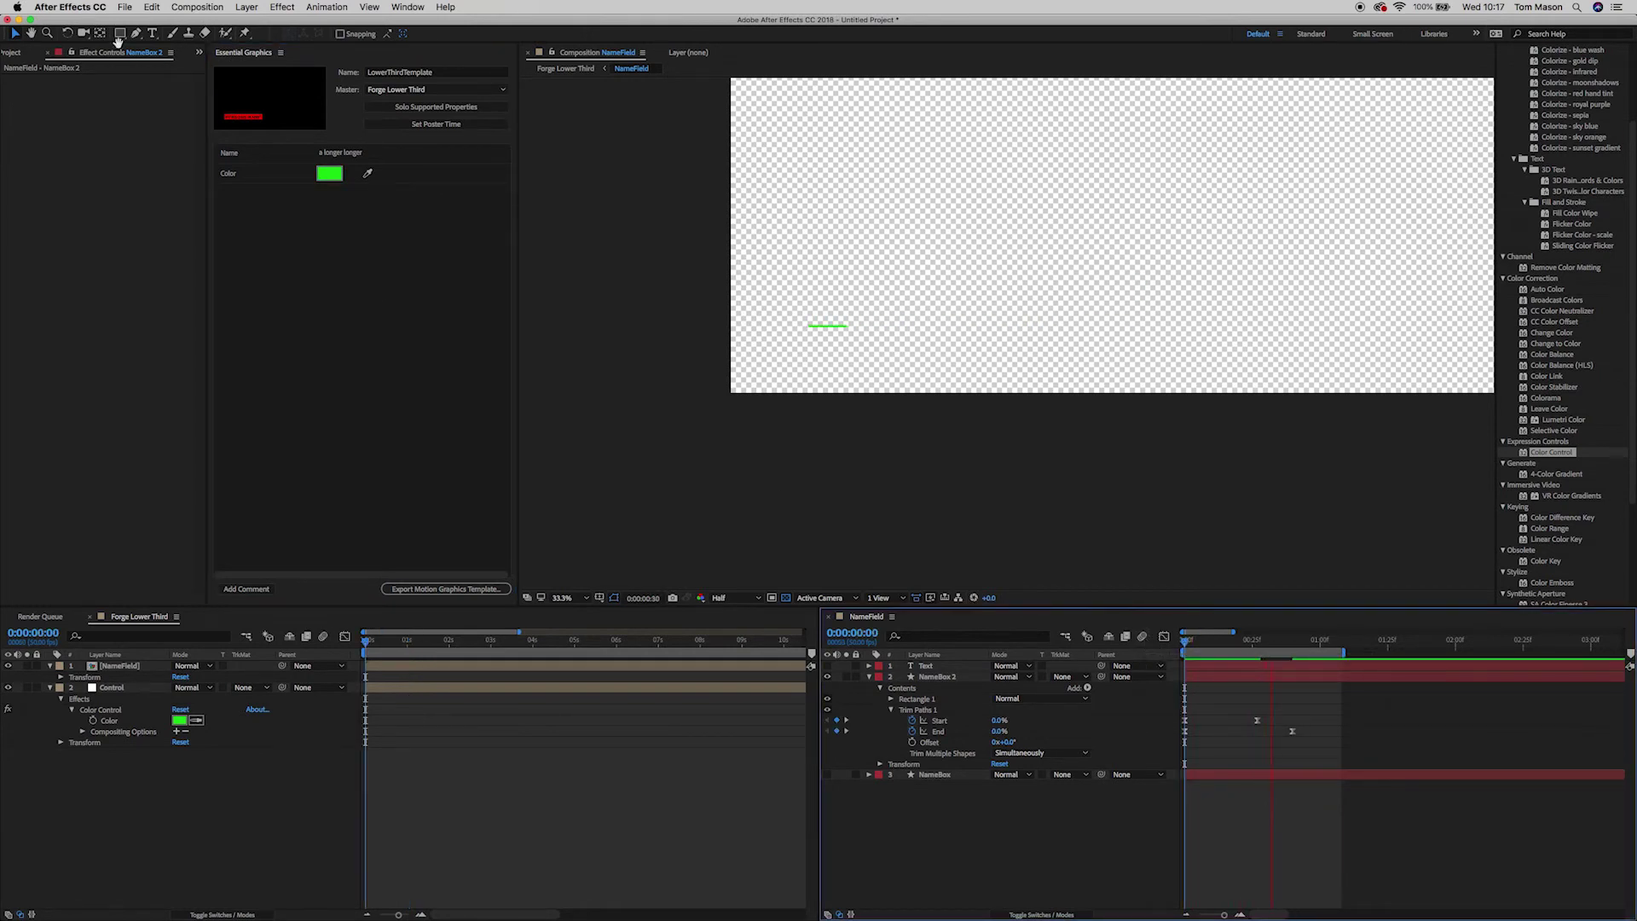
# Step: Change the template Color to an orange-red shade and preview the animation
pyautogui.click(329, 173)
pyautogui.moveTo(1305, 200); pyautogui.dragTo(1306, 247)
pyautogui.moveTo(1277, 130); pyautogui.dragTo(1258, 112)
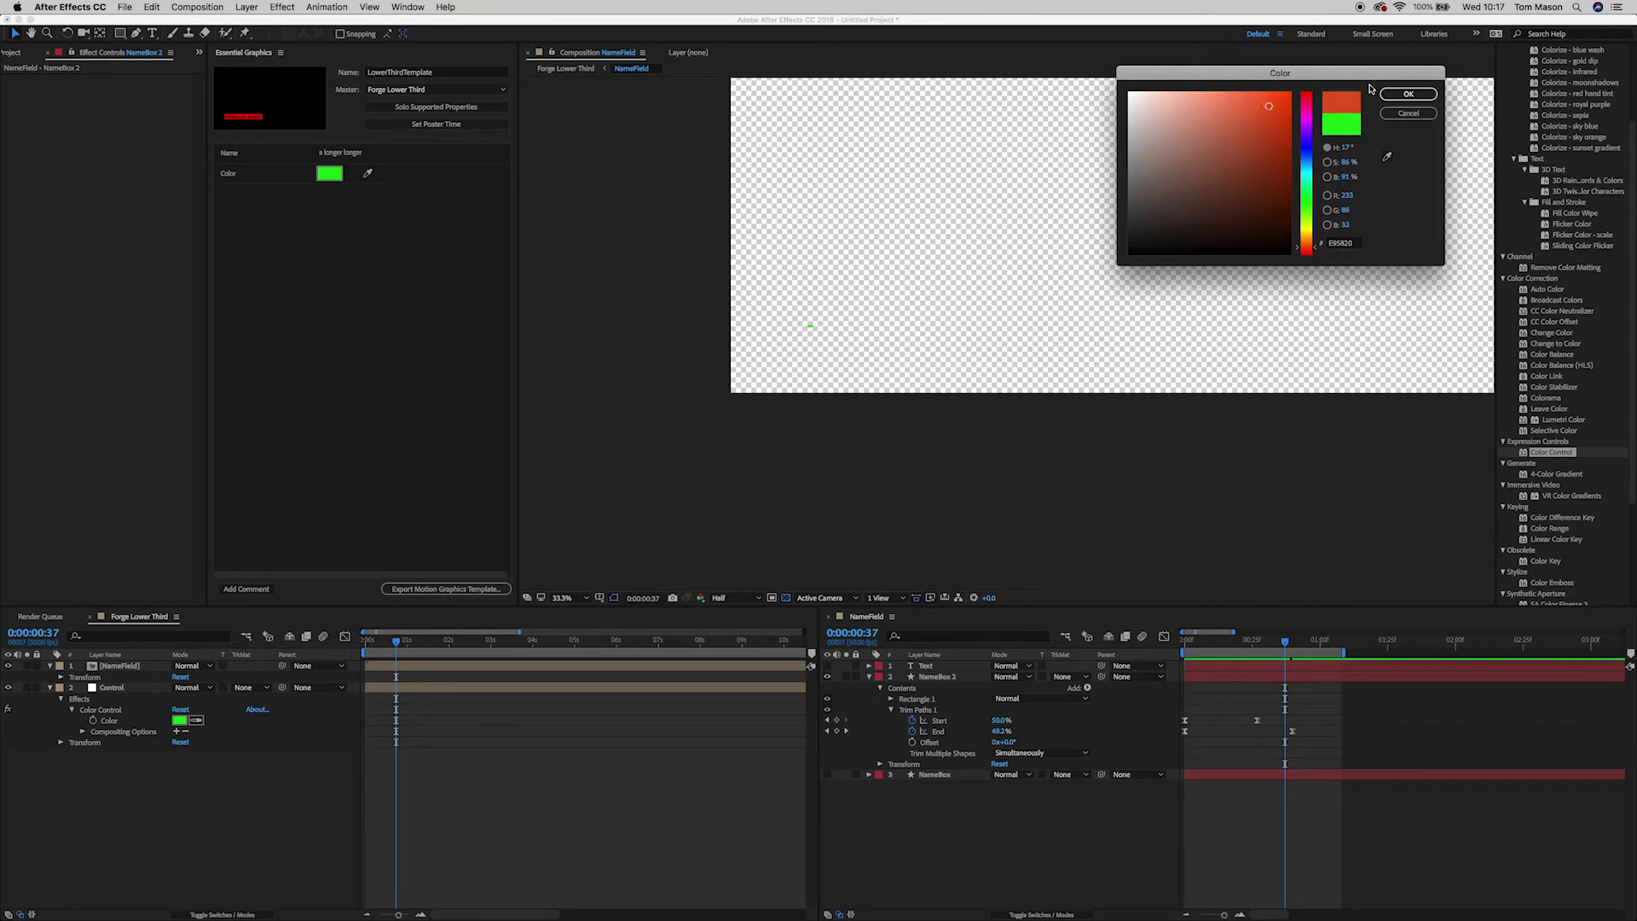
pyautogui.click(1408, 94)
pyautogui.click(1188, 650)
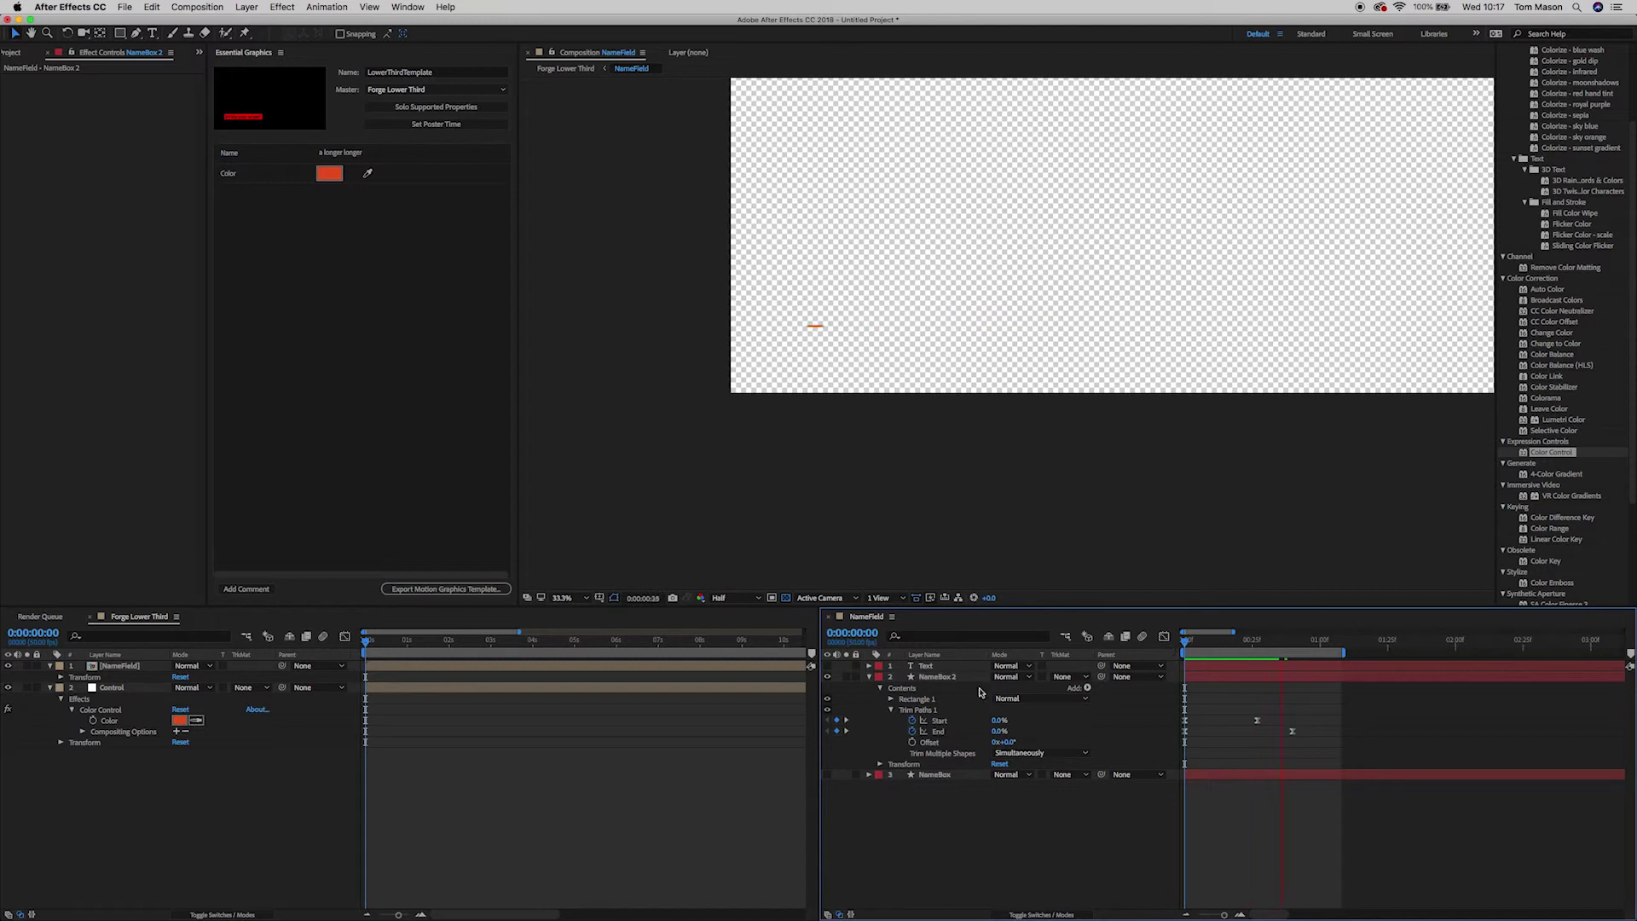
pyautogui.press('space')
# Step: Turn the NameBox and Text layers back on and preview the full animation
pyautogui.click(826, 774)
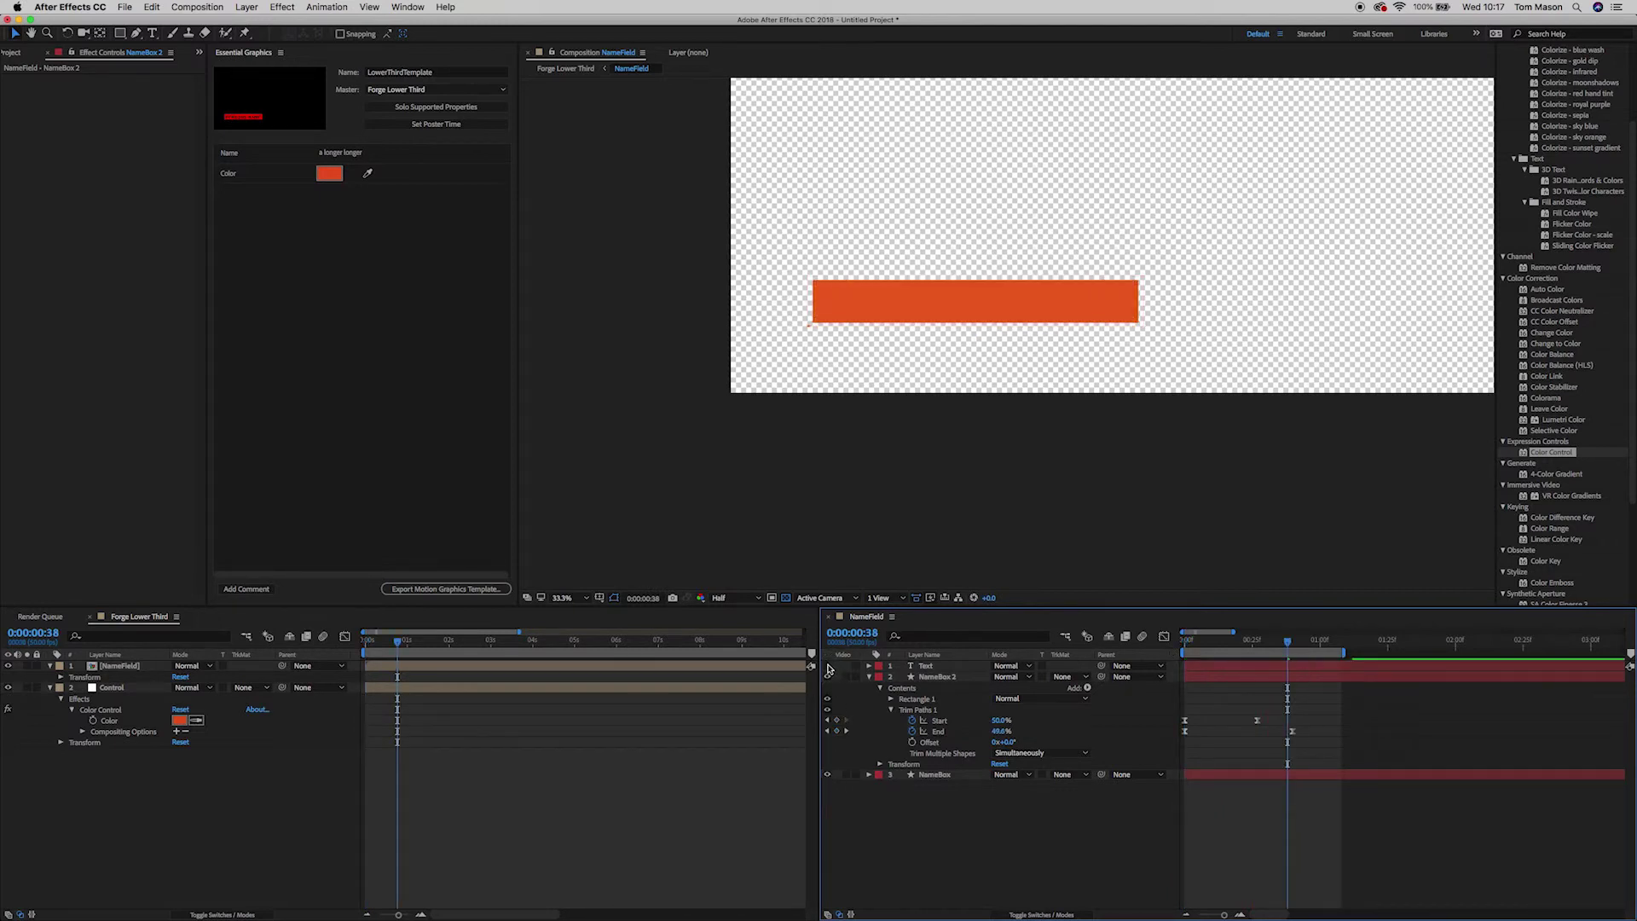
pyautogui.click(826, 666)
pyautogui.press('space')
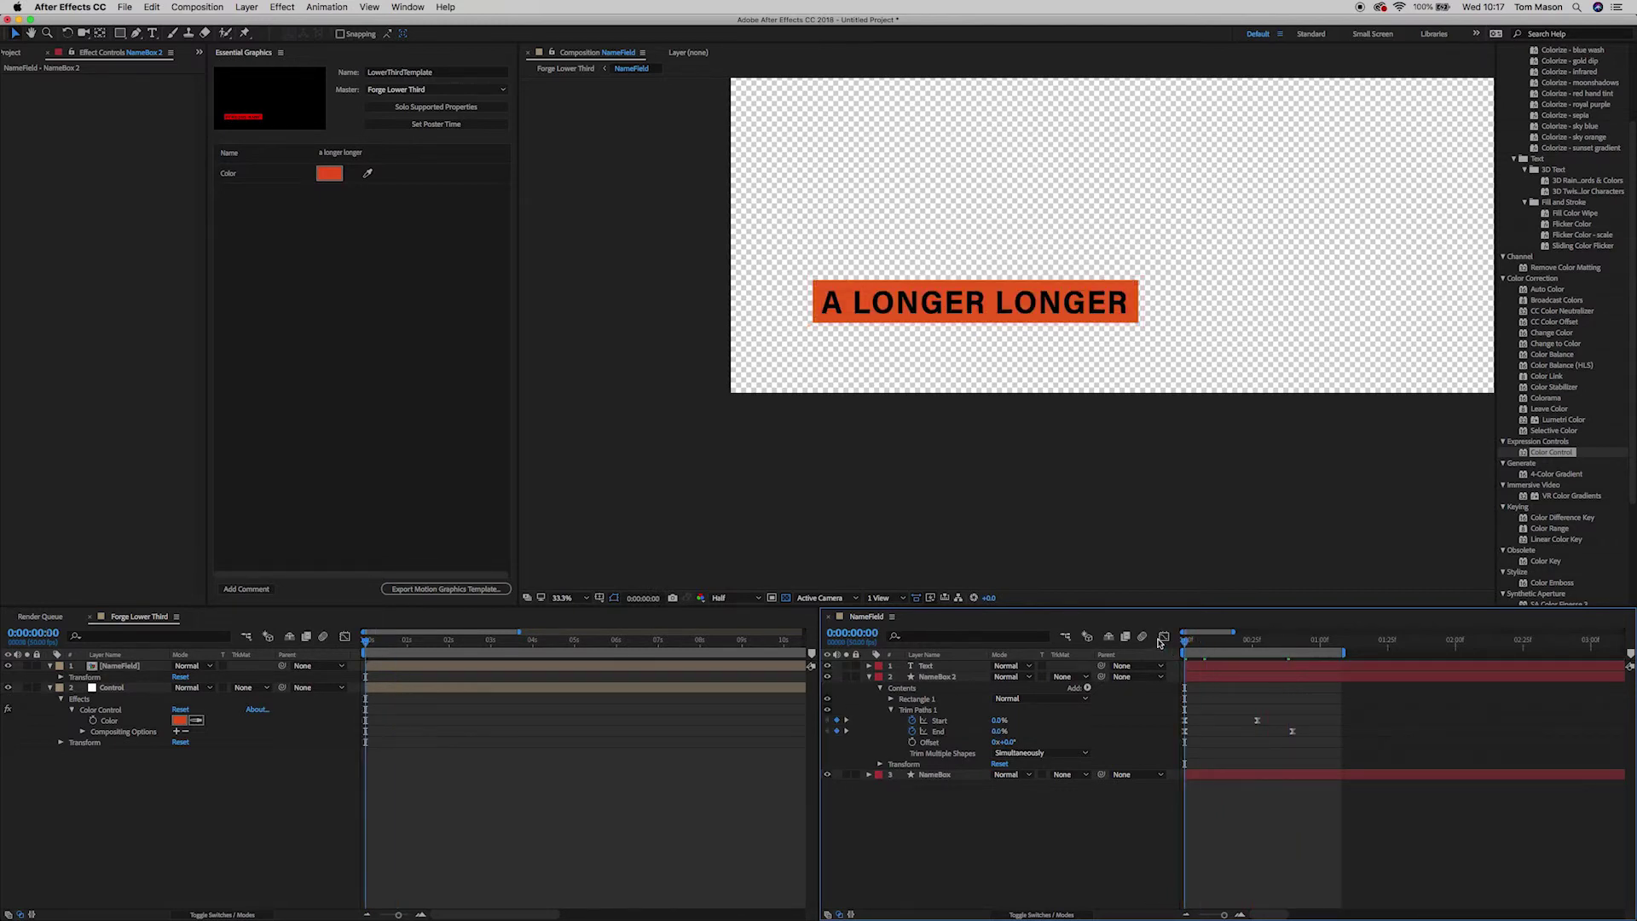
pyautogui.press('space')
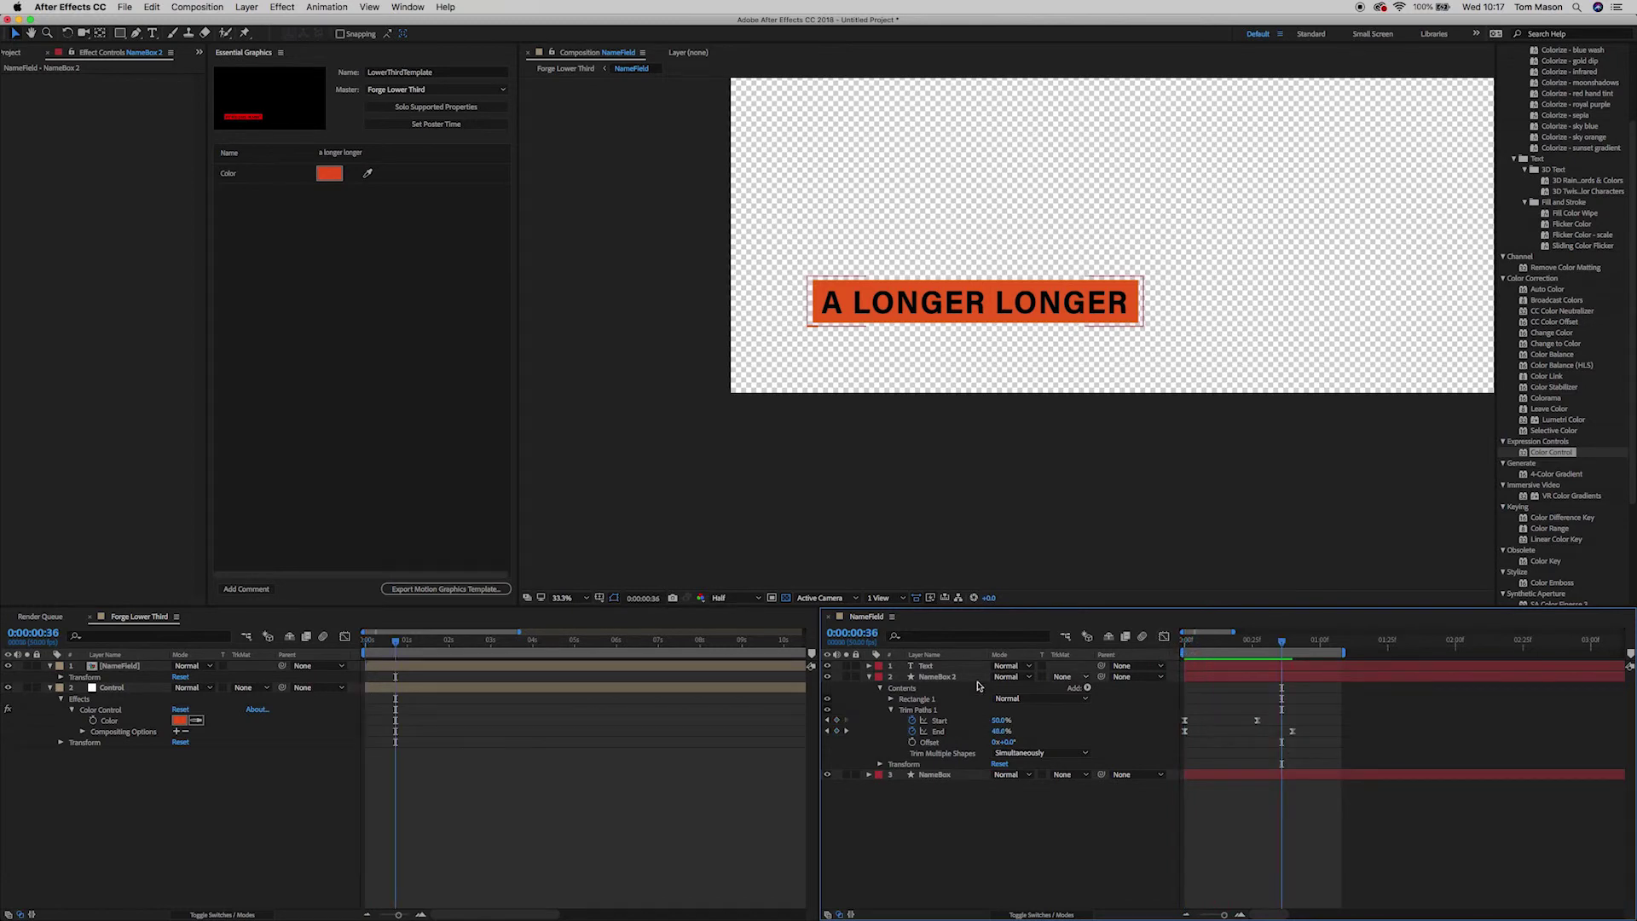
# Step: Rename NameBox 2 to 'Outlines1', duplicate it as Outlines2, and preview from the start
pyautogui.click(942, 678)
pyautogui.press('Return')
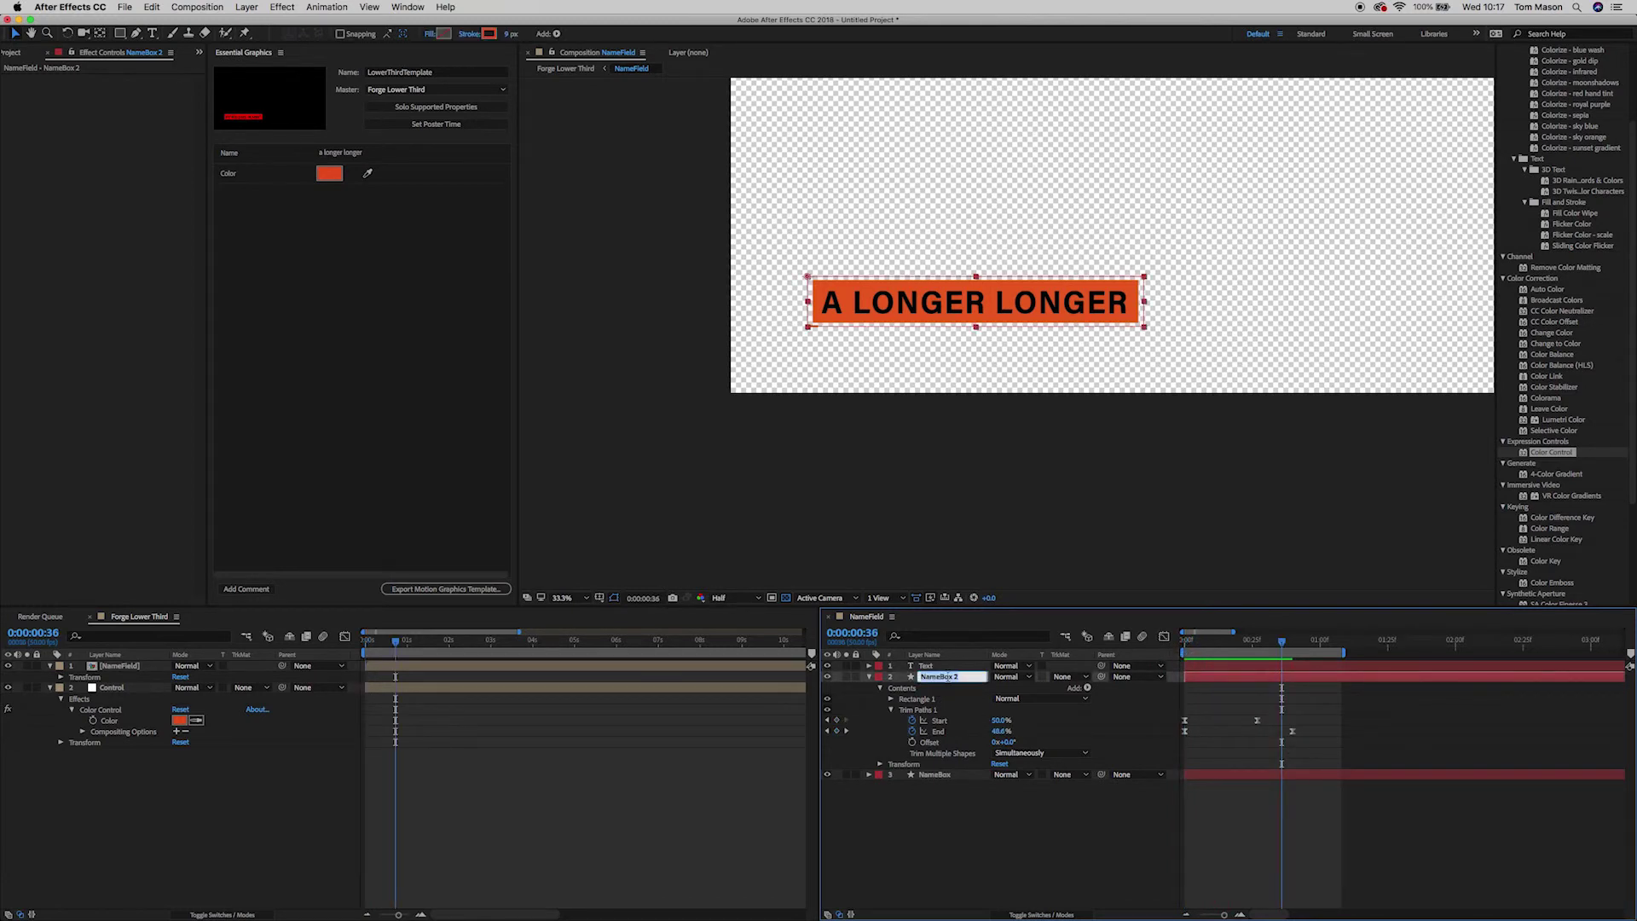
pyautogui.write('Outlines1')
pyautogui.press('Return')
pyautogui.click(952, 678)
pyautogui.hotkey('ctrl', 'd')
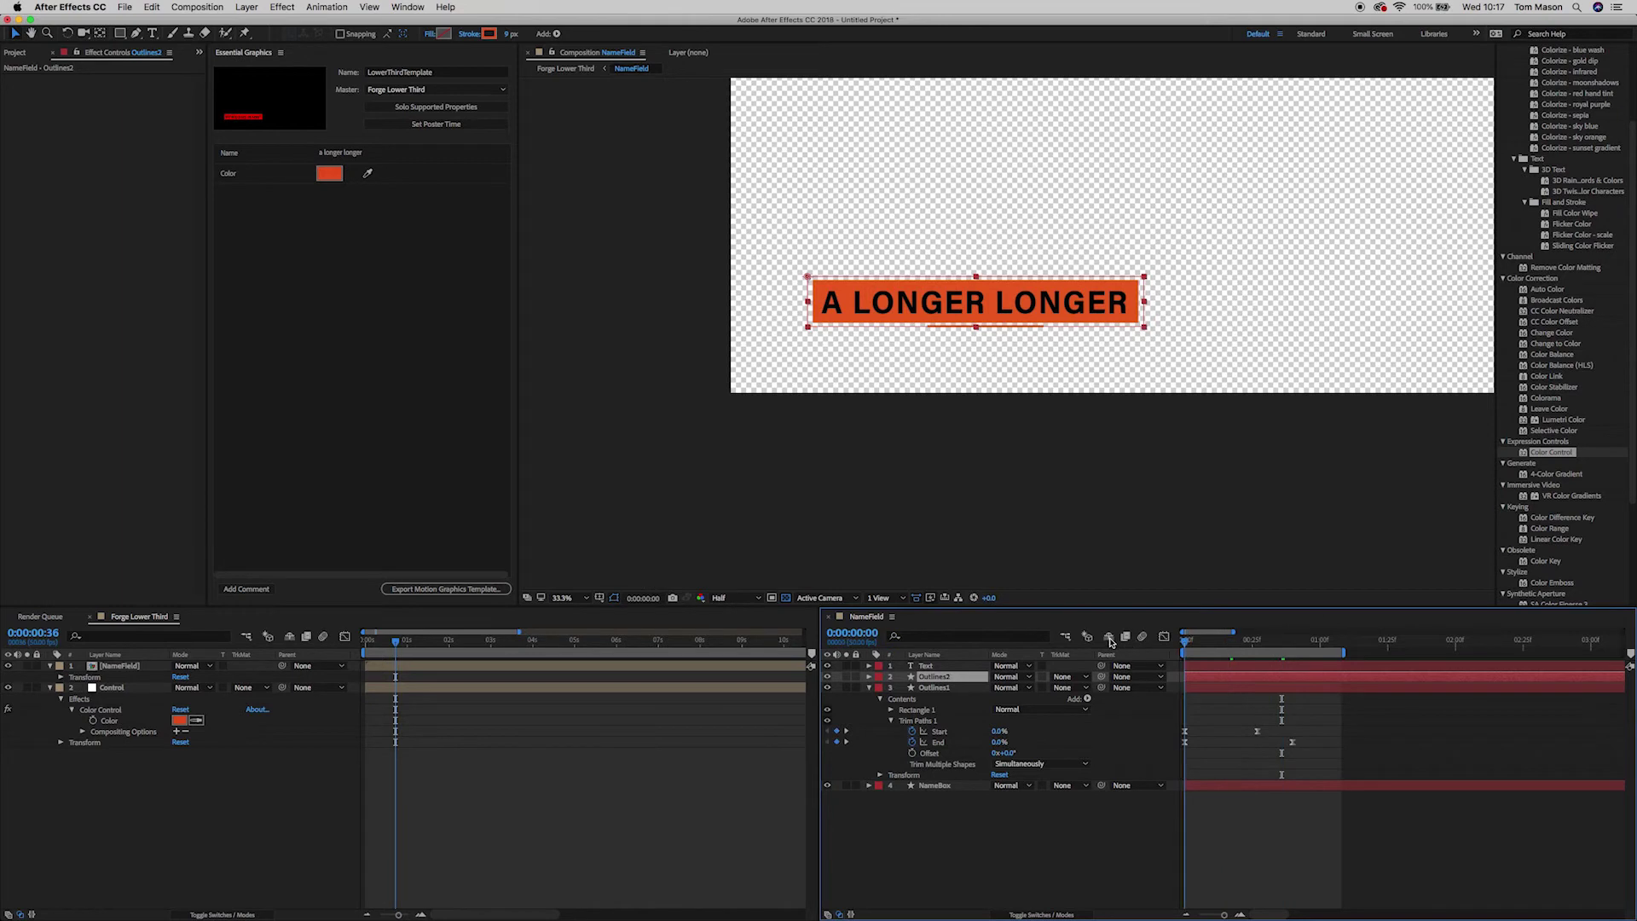
pyautogui.press('Home')
pyautogui.press('space')
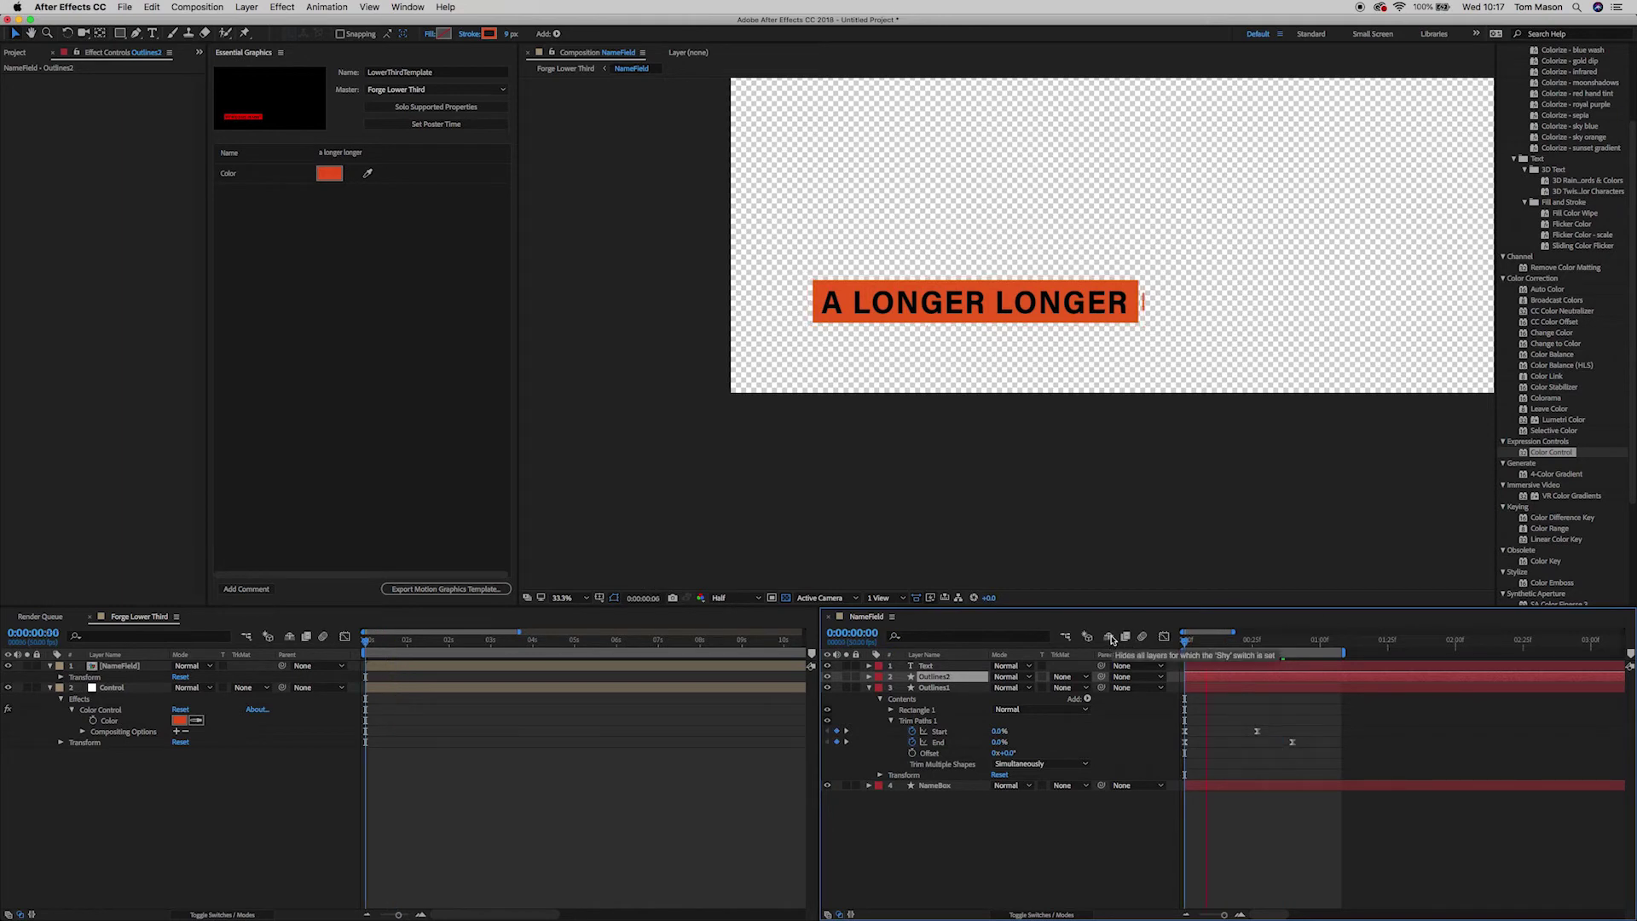
pyautogui.press('space')
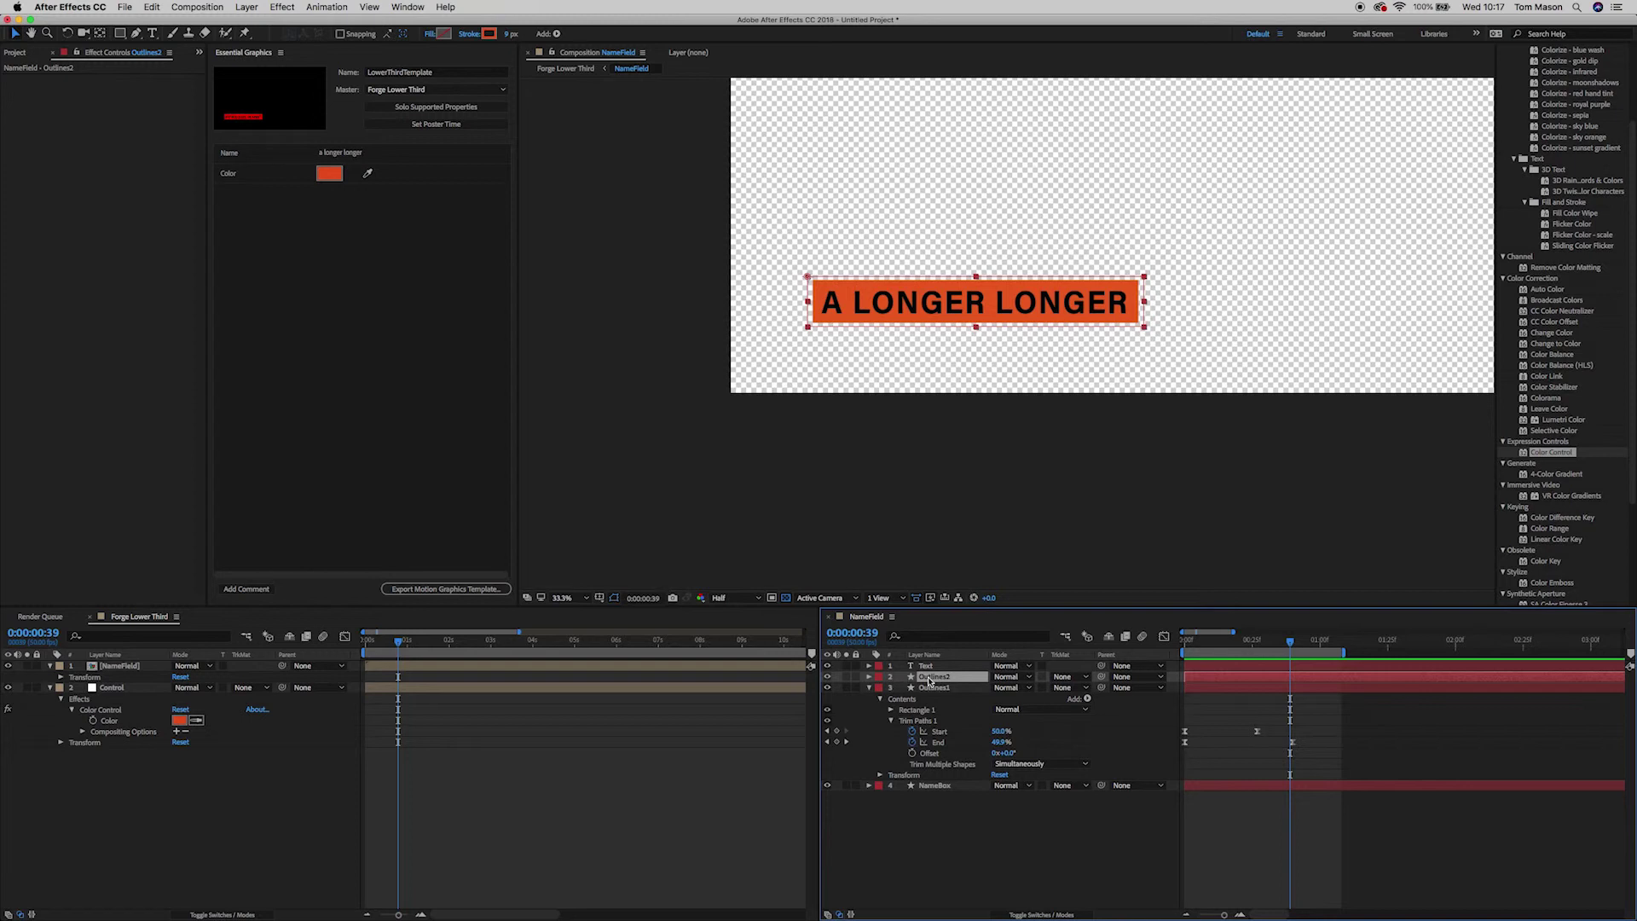
# Step: Set the Outlines2 layer's Rotation to 180°
pyautogui.scroll(-3, 1117, 379)
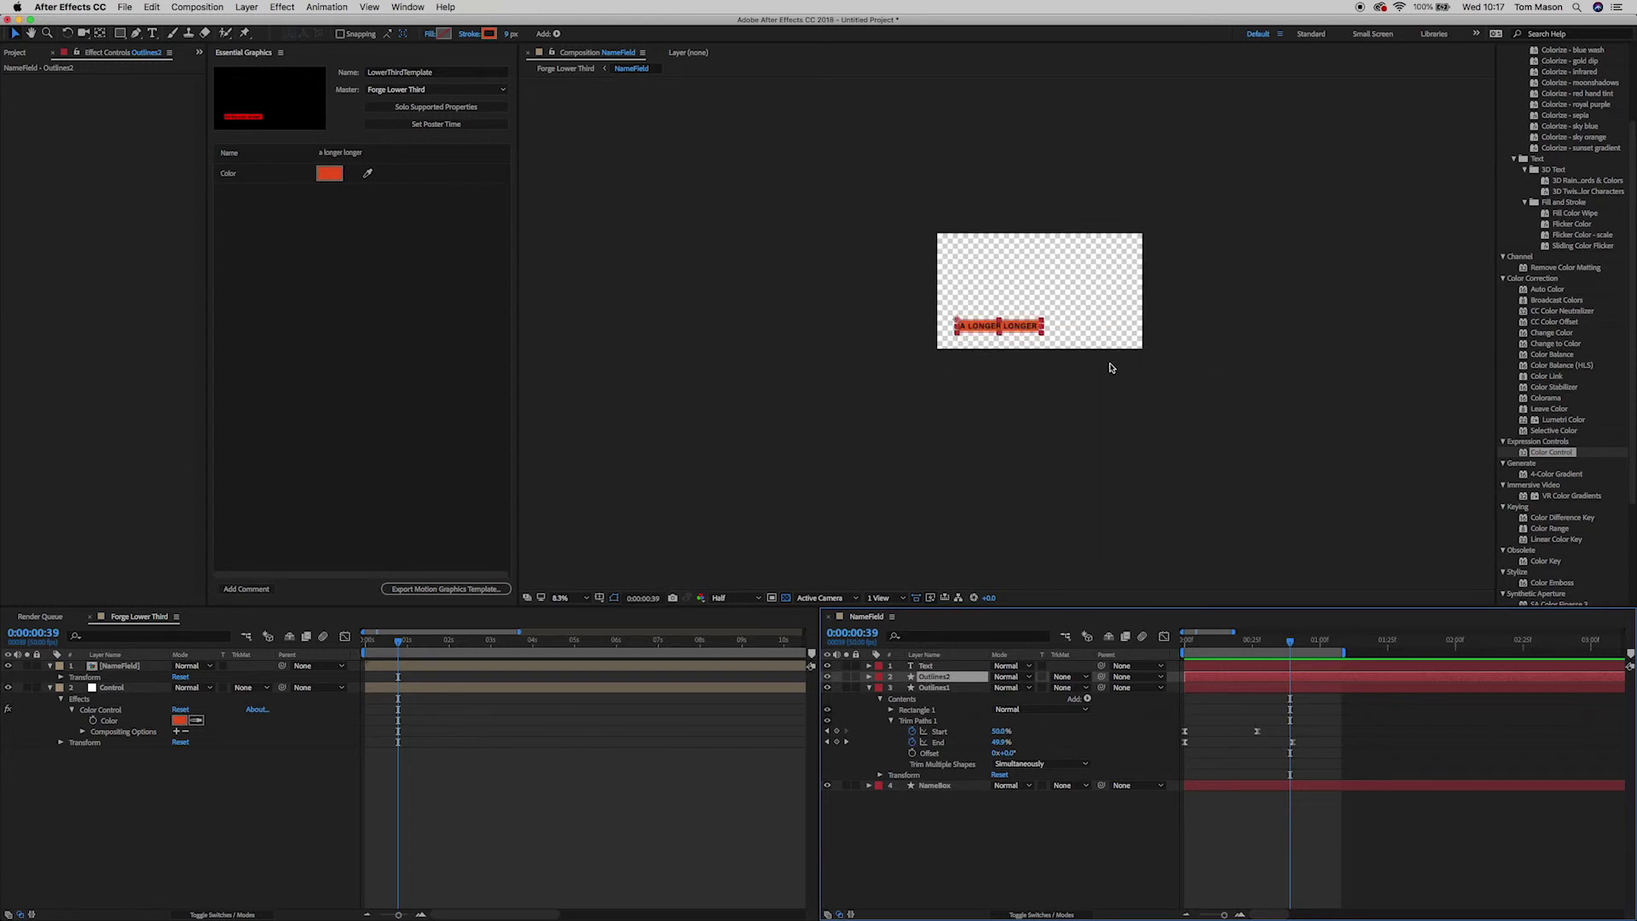
pyautogui.scroll(2, 1030, 398)
pyautogui.click(1014, 478)
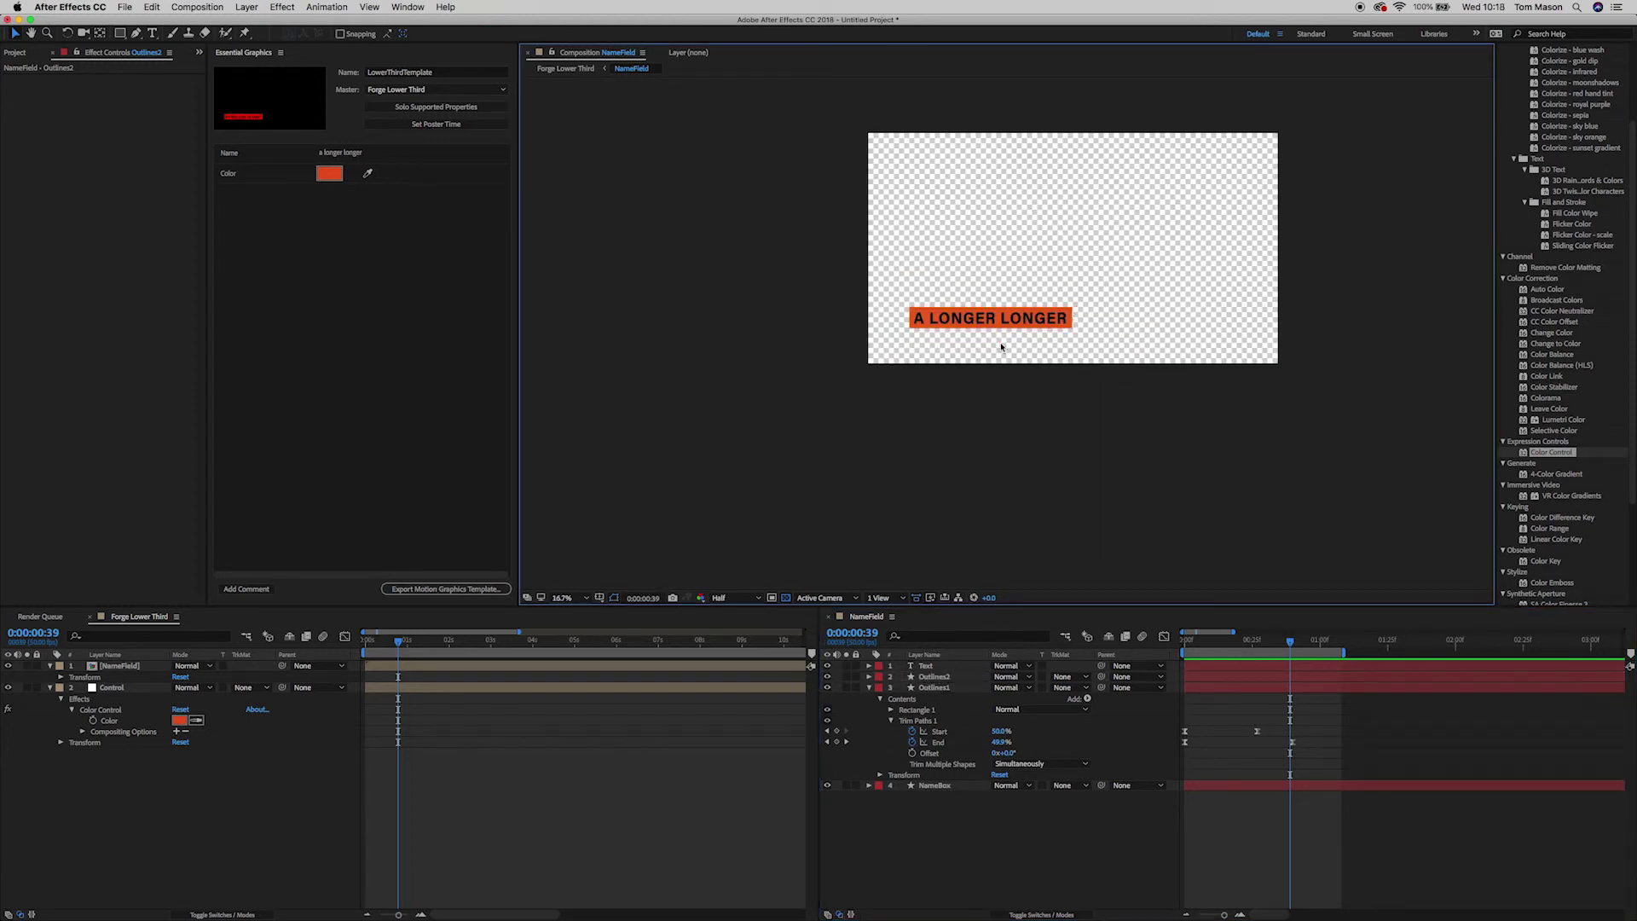
pyautogui.click(941, 679)
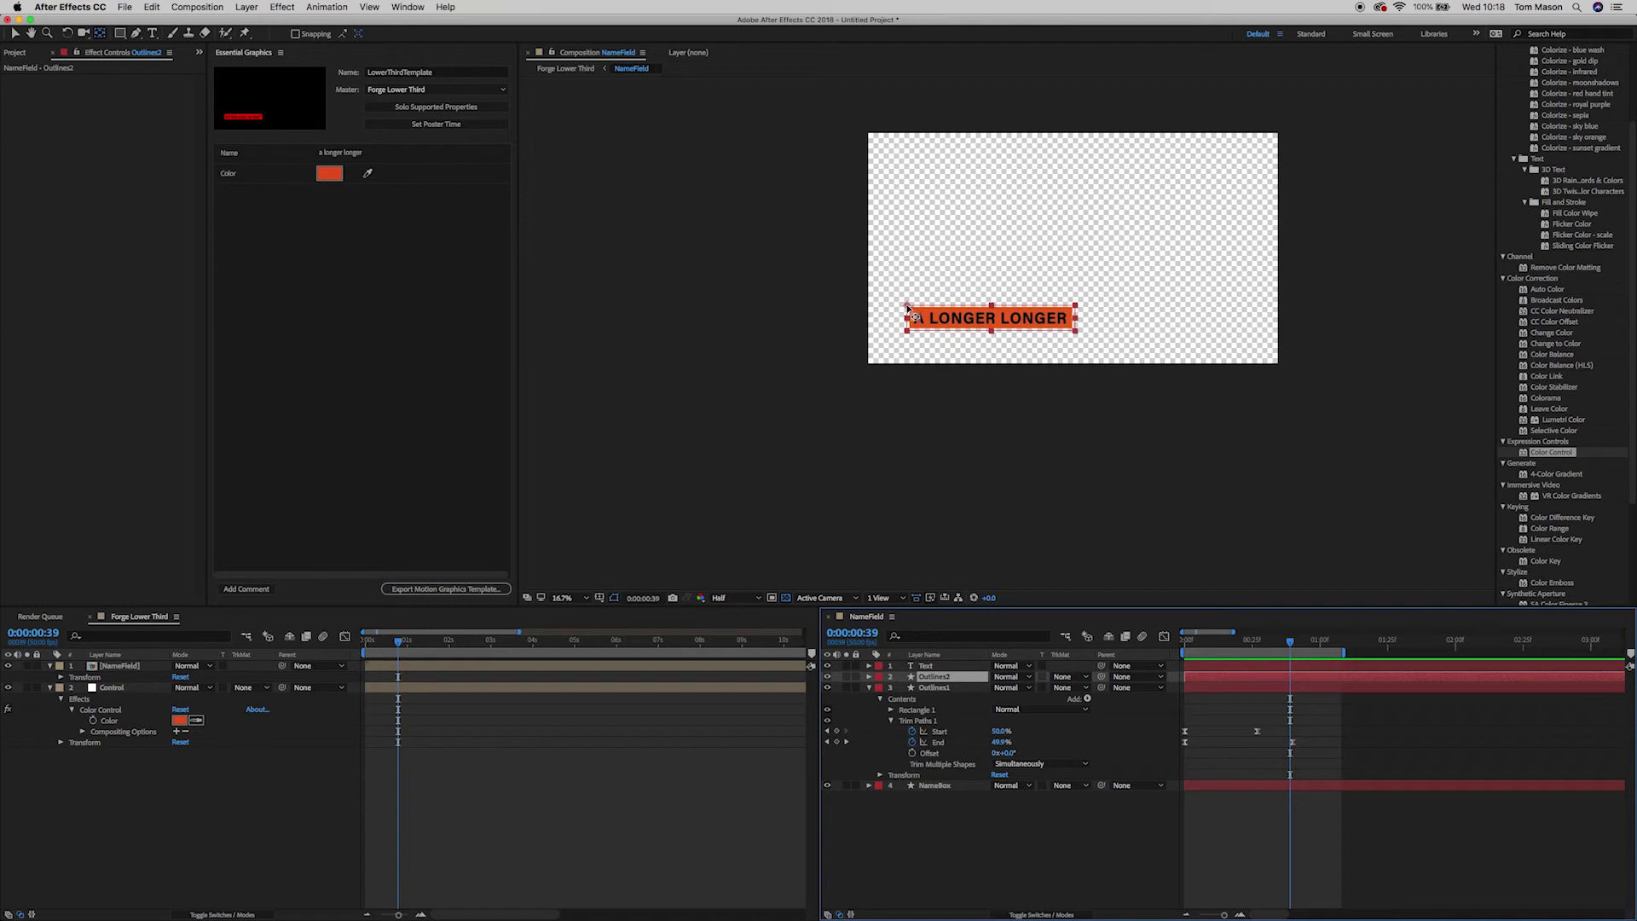
pyautogui.click(909, 309)
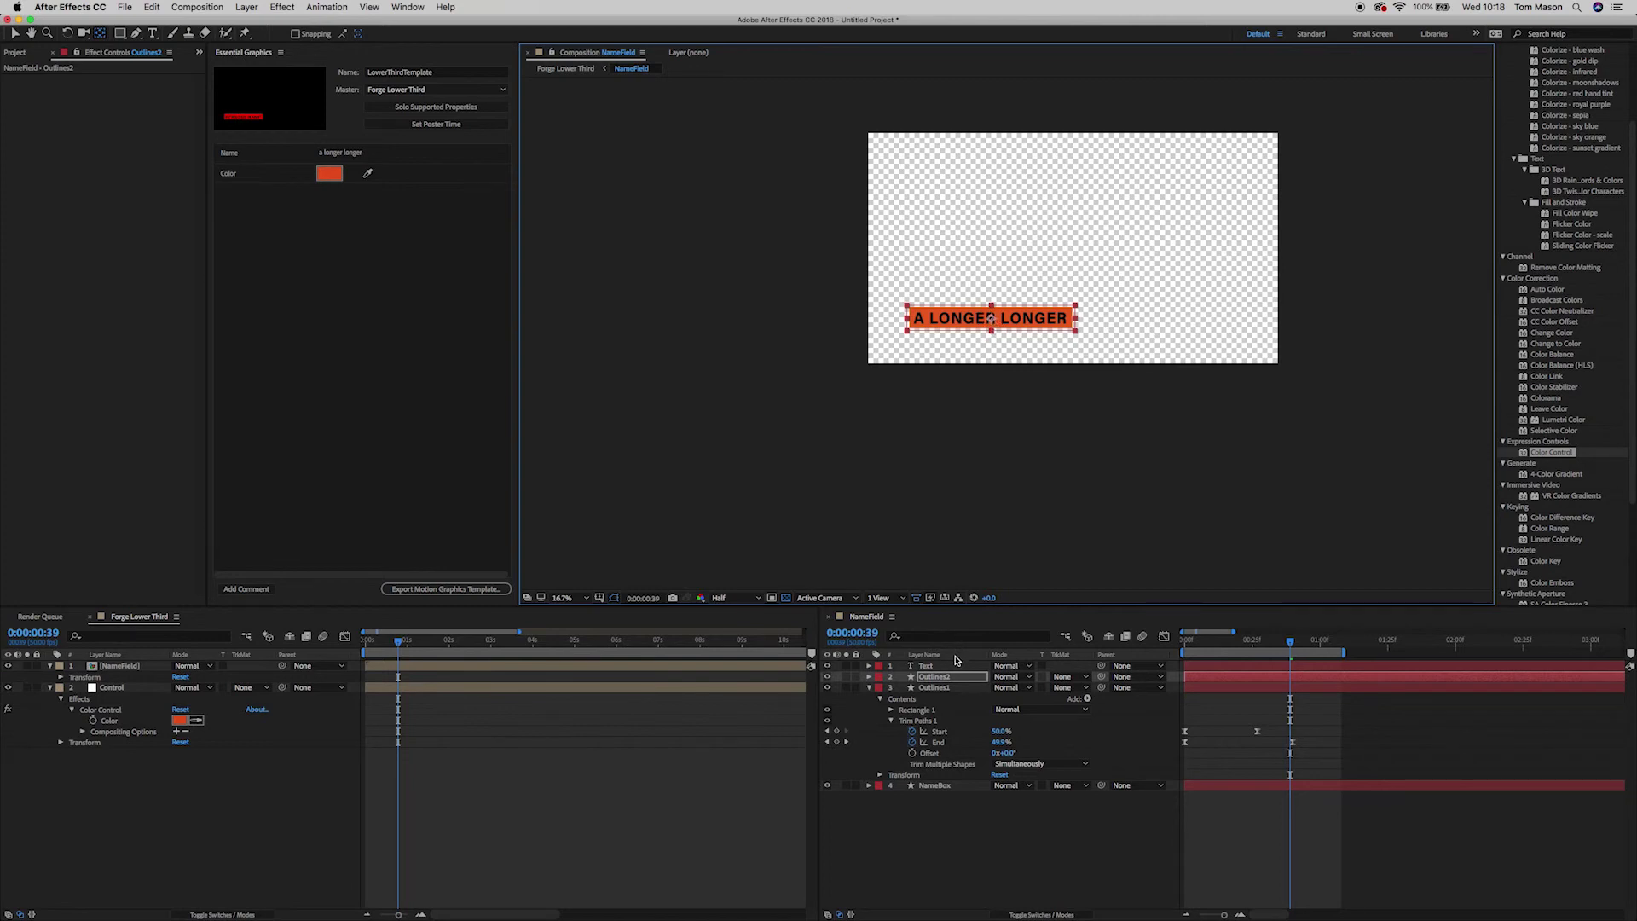
pyautogui.click(948, 681)
pyautogui.press('r')
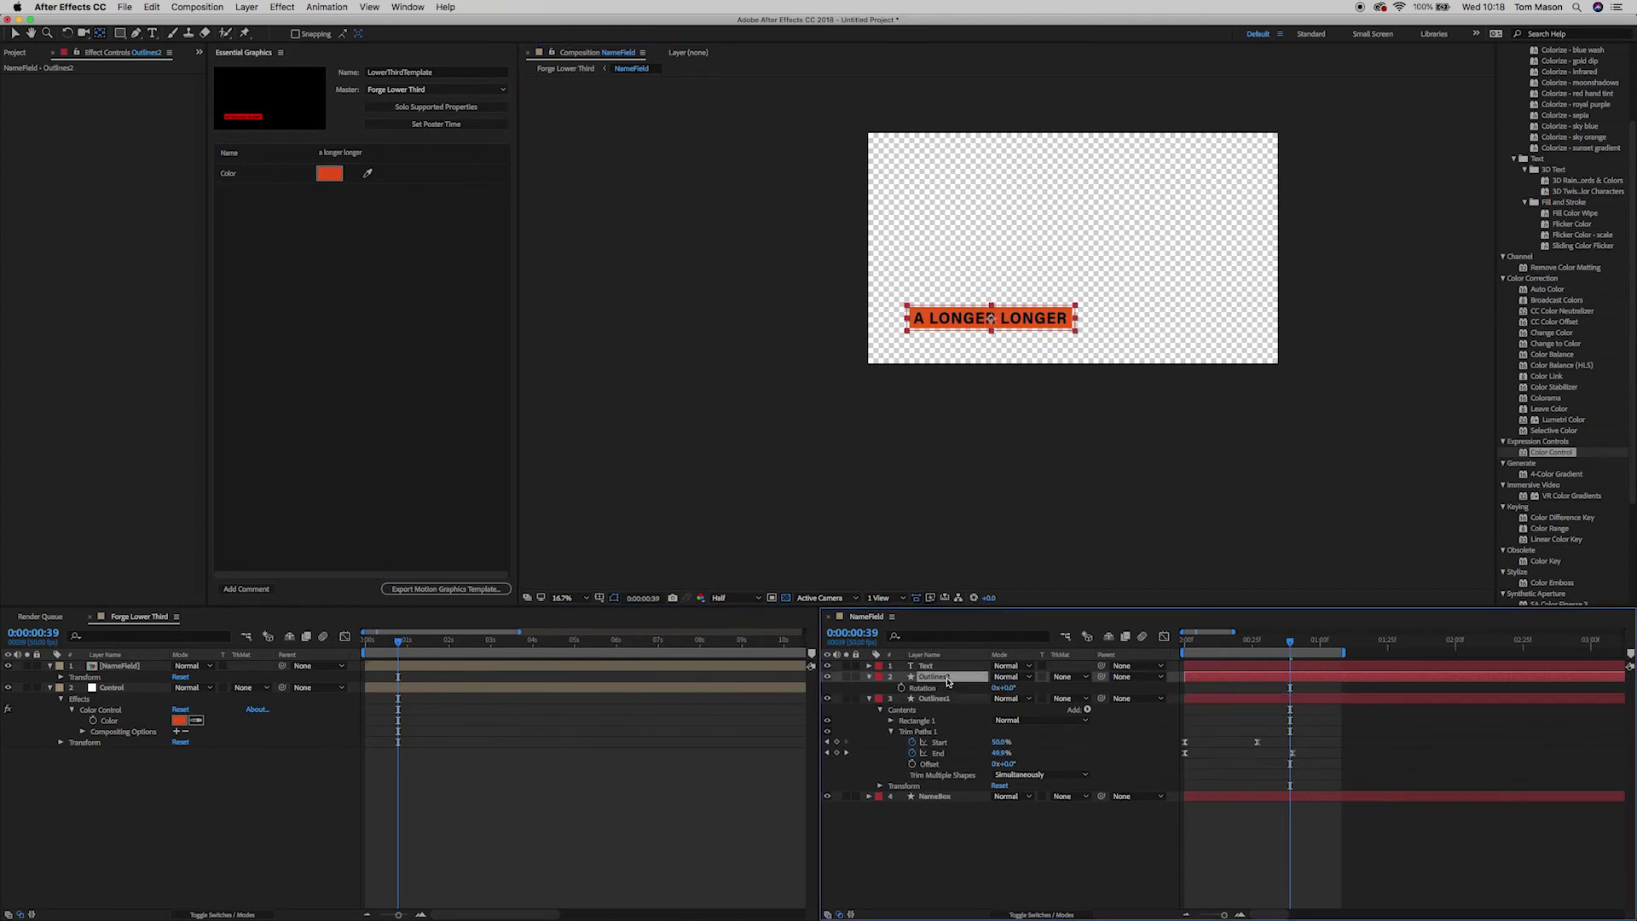
pyautogui.click(1009, 688)
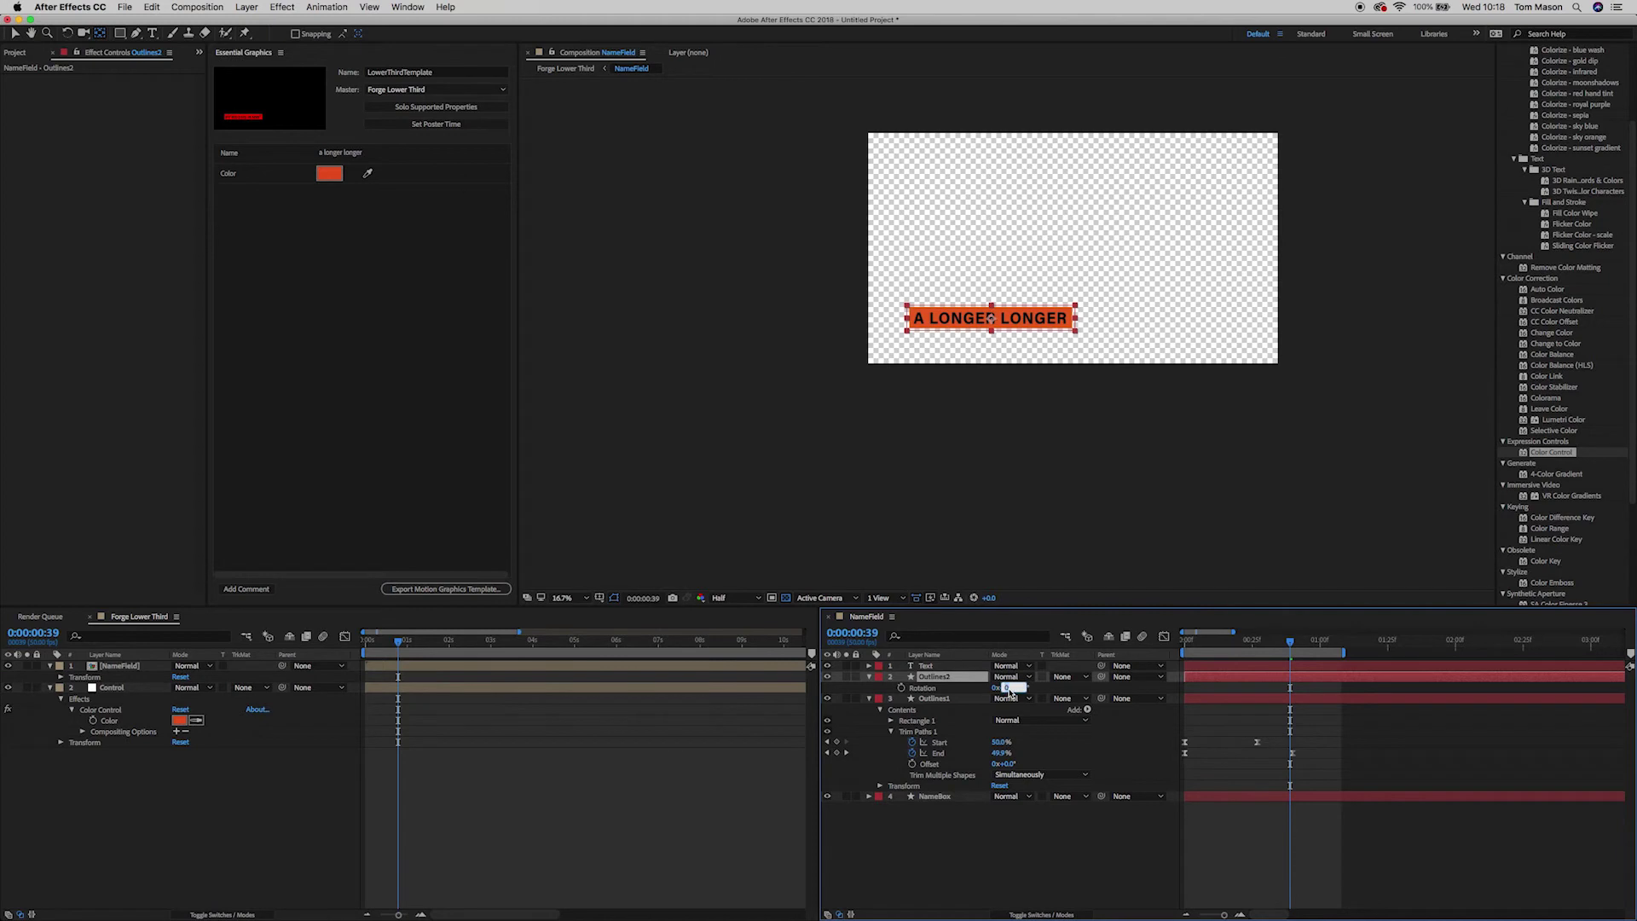
pyautogui.click(1088, 848)
# Step: Return to the start, zoom the view to 33.3% and preview the opposing outline draw-on
pyautogui.moveTo(1210, 644); pyautogui.dragTo(1161, 646)
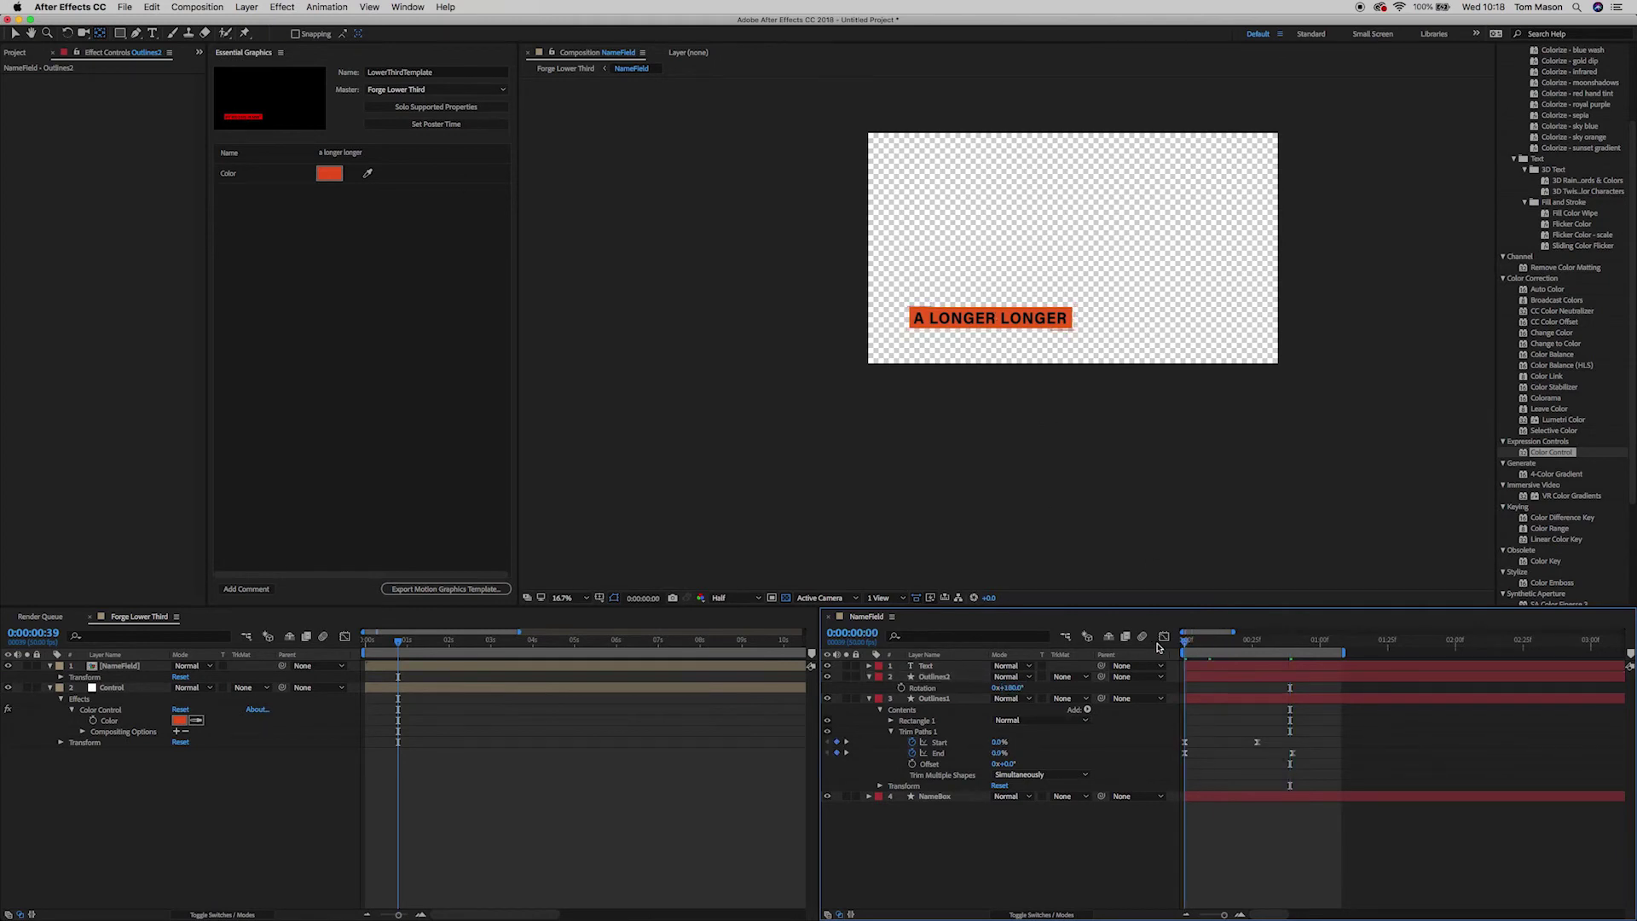
pyautogui.press('space')
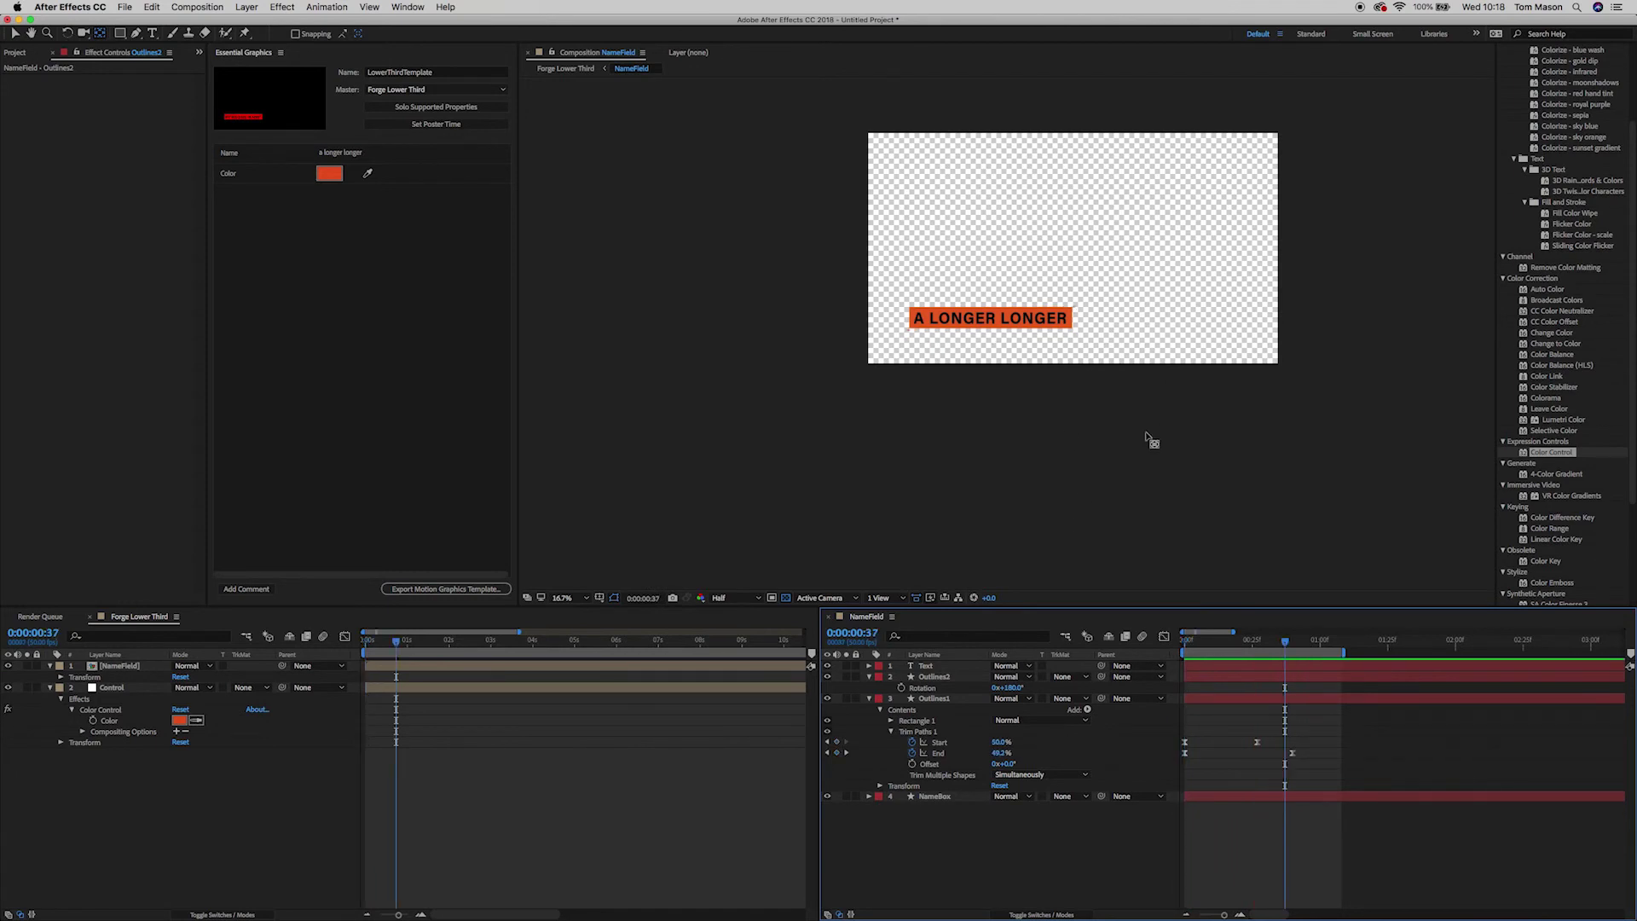
pyautogui.click(948, 677)
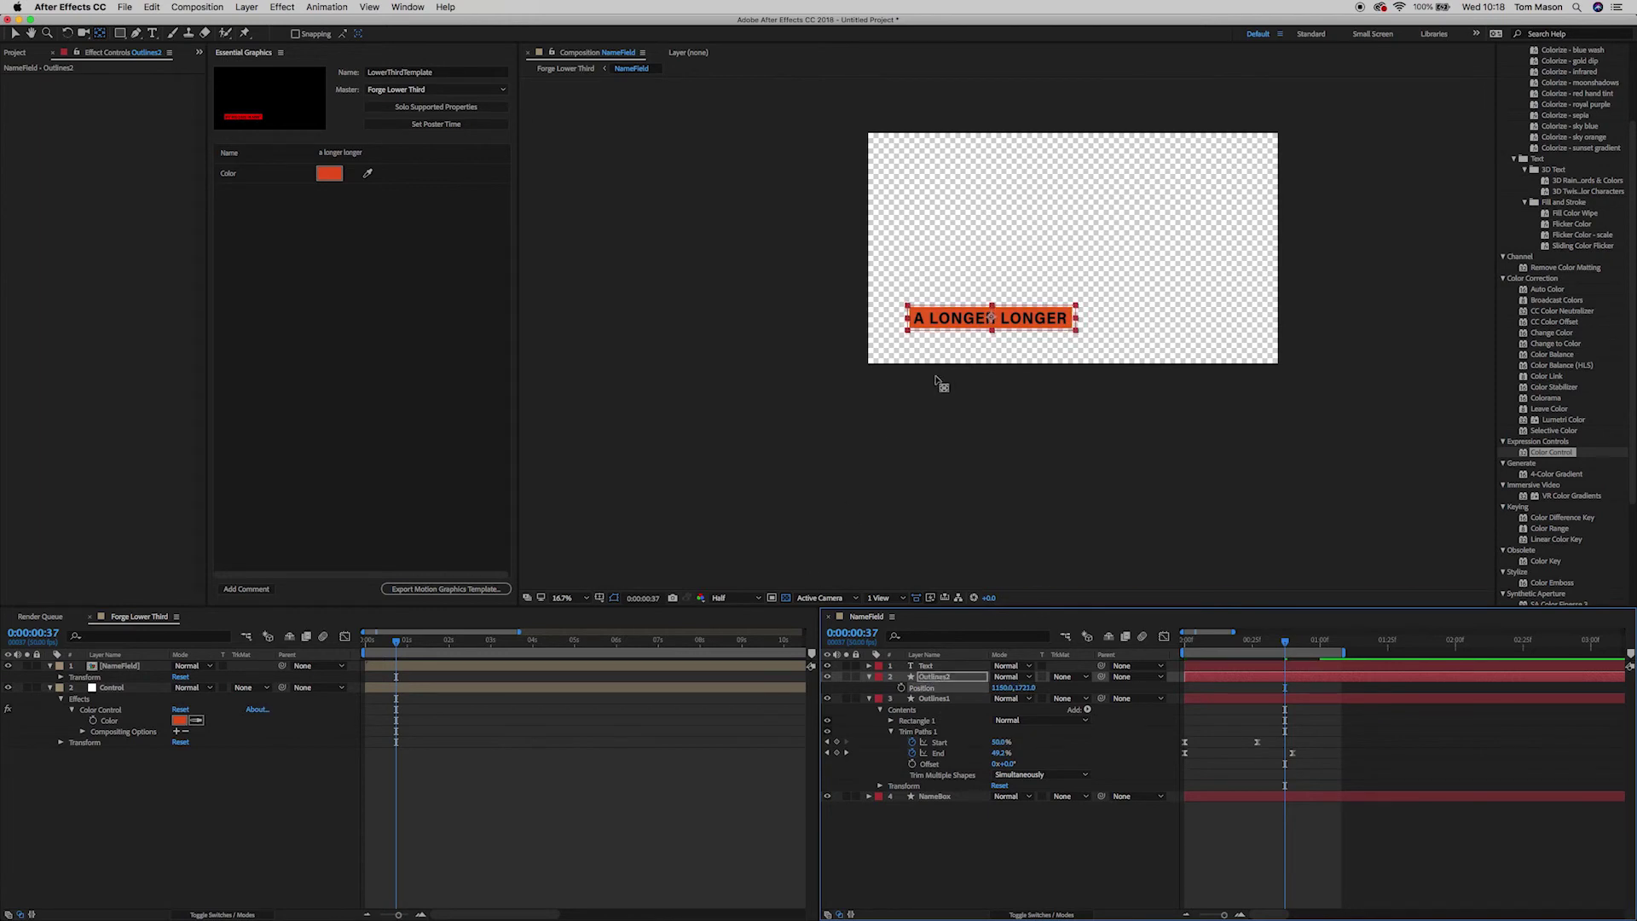
pyautogui.press('.')
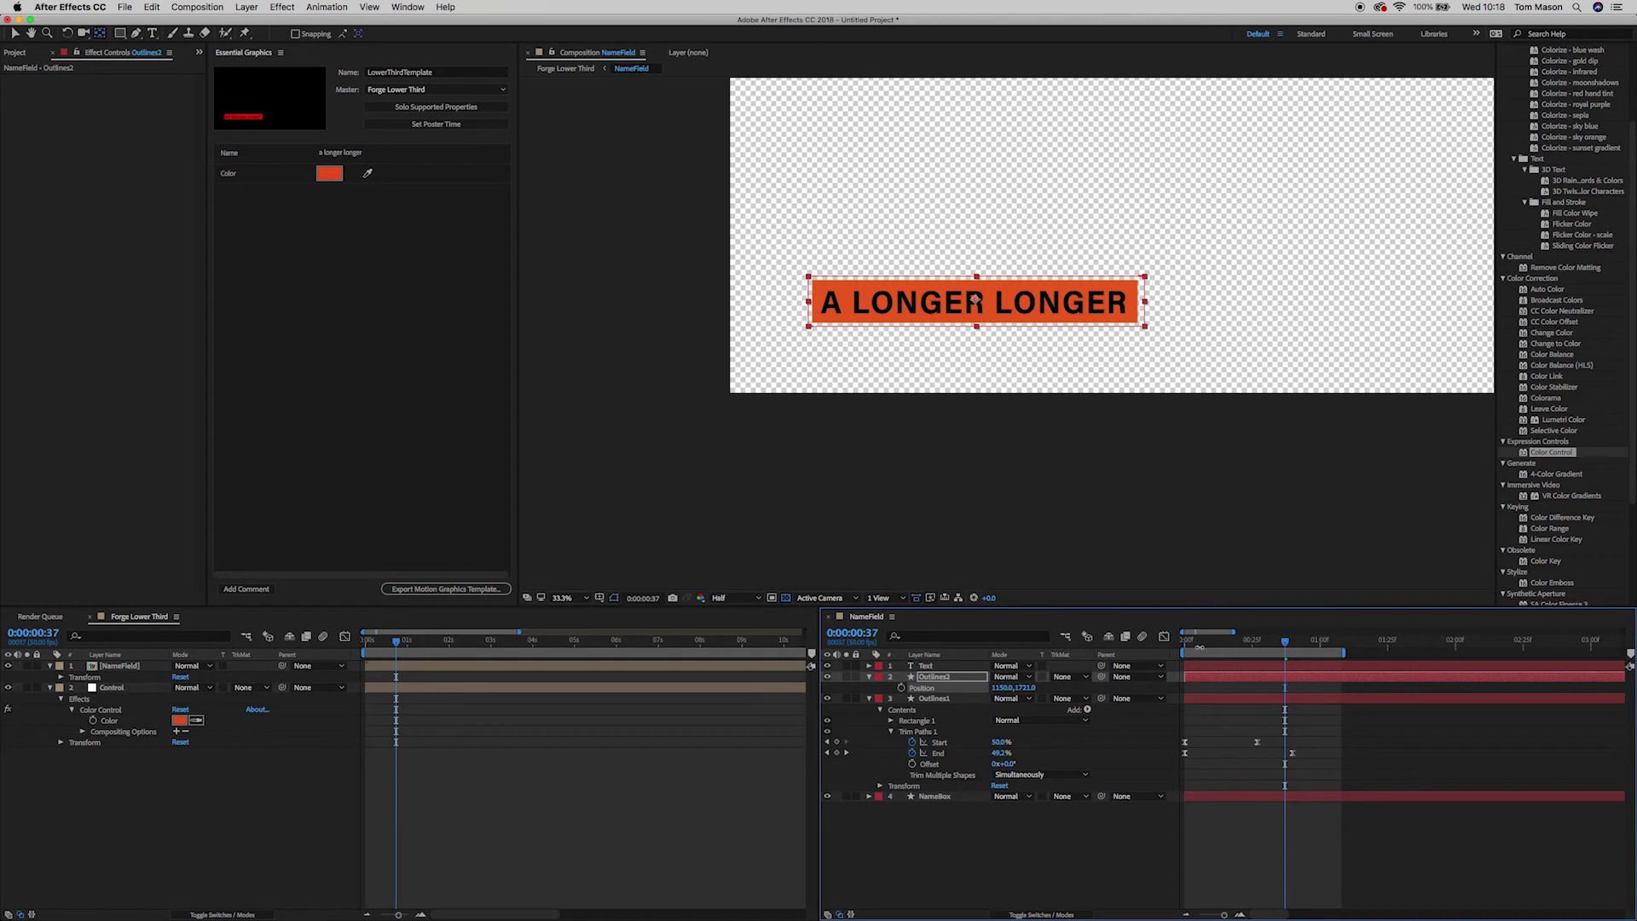
pyautogui.press('space')
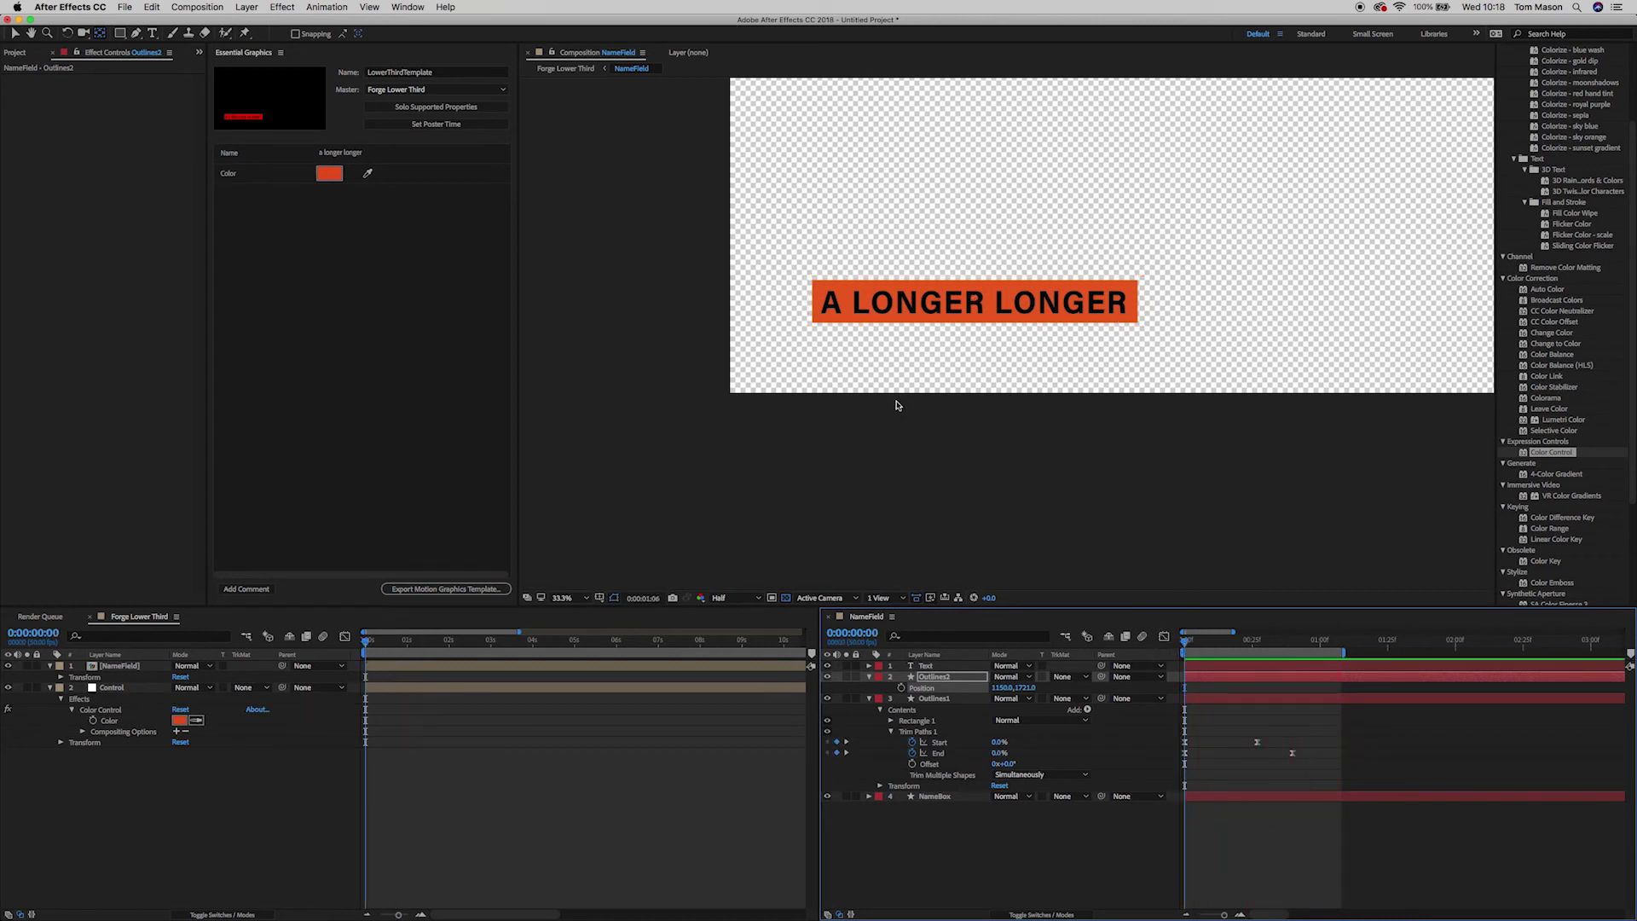
pyautogui.press('space')
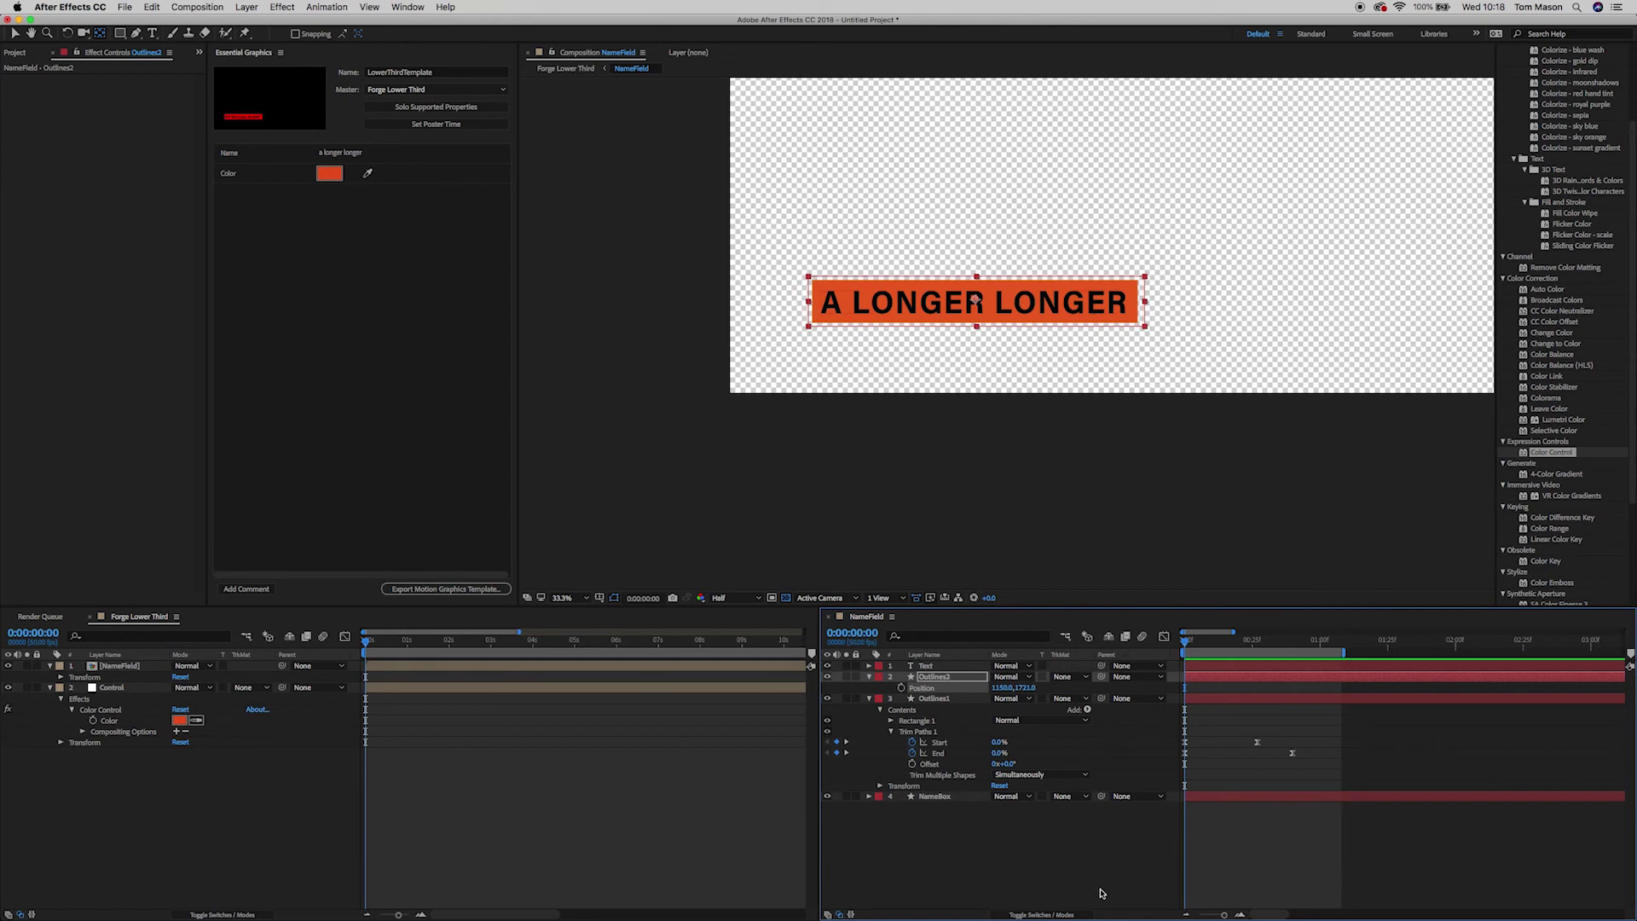
# Step: Turn on Motion Blur for all four layers and for the NameField composition
pyautogui.click(1047, 914)
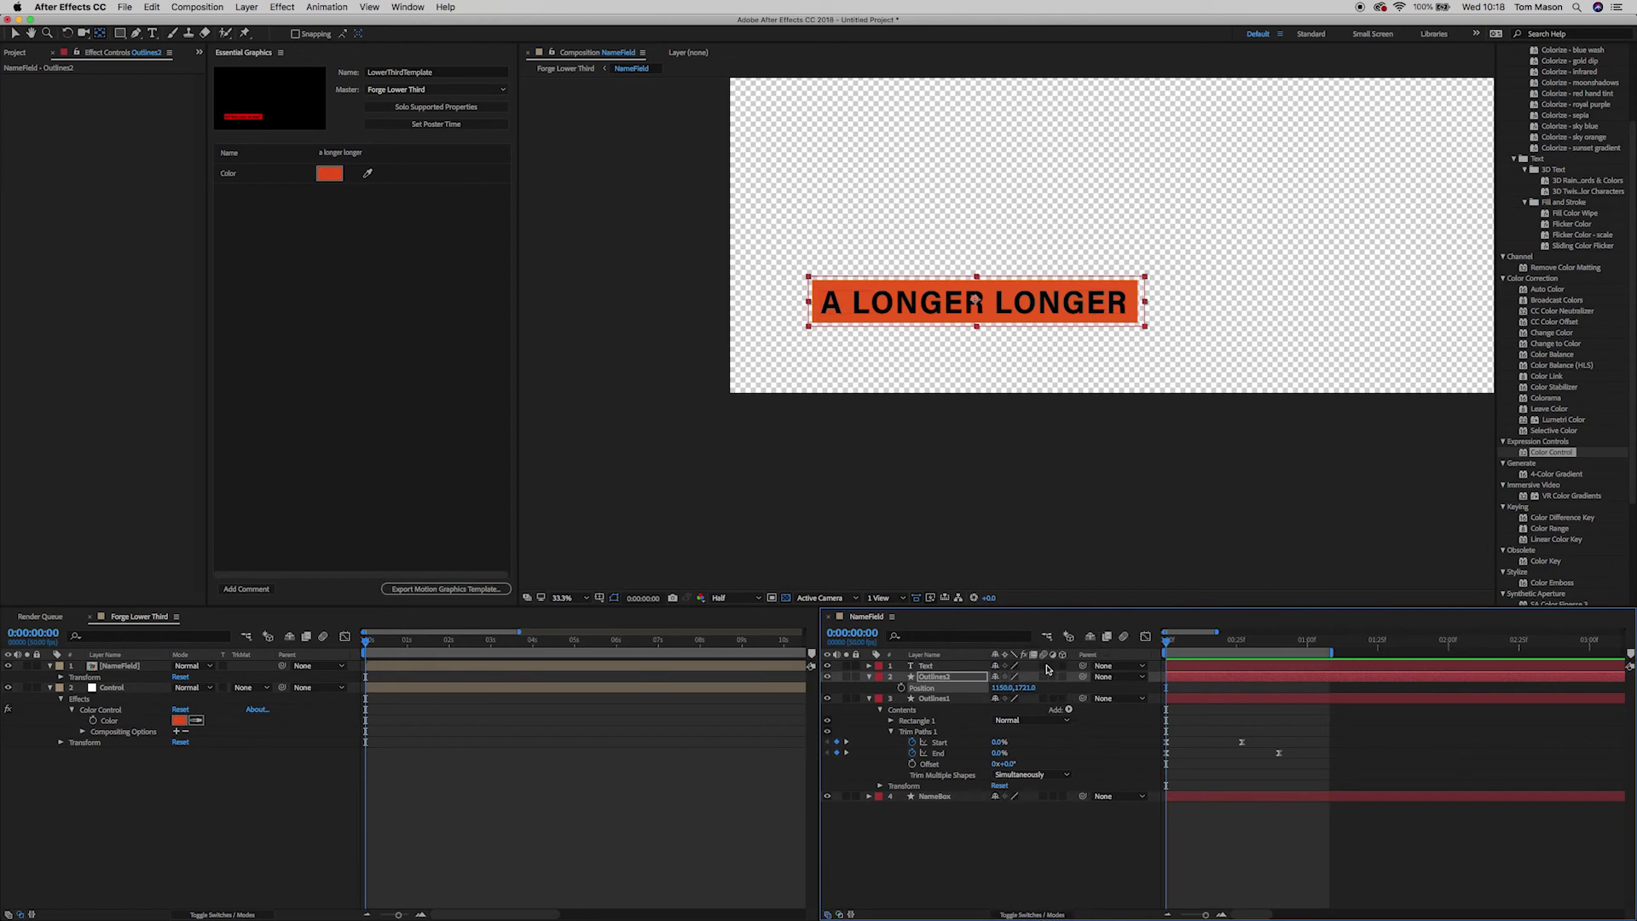
pyautogui.moveTo(1043, 666); pyautogui.dragTo(1049, 819)
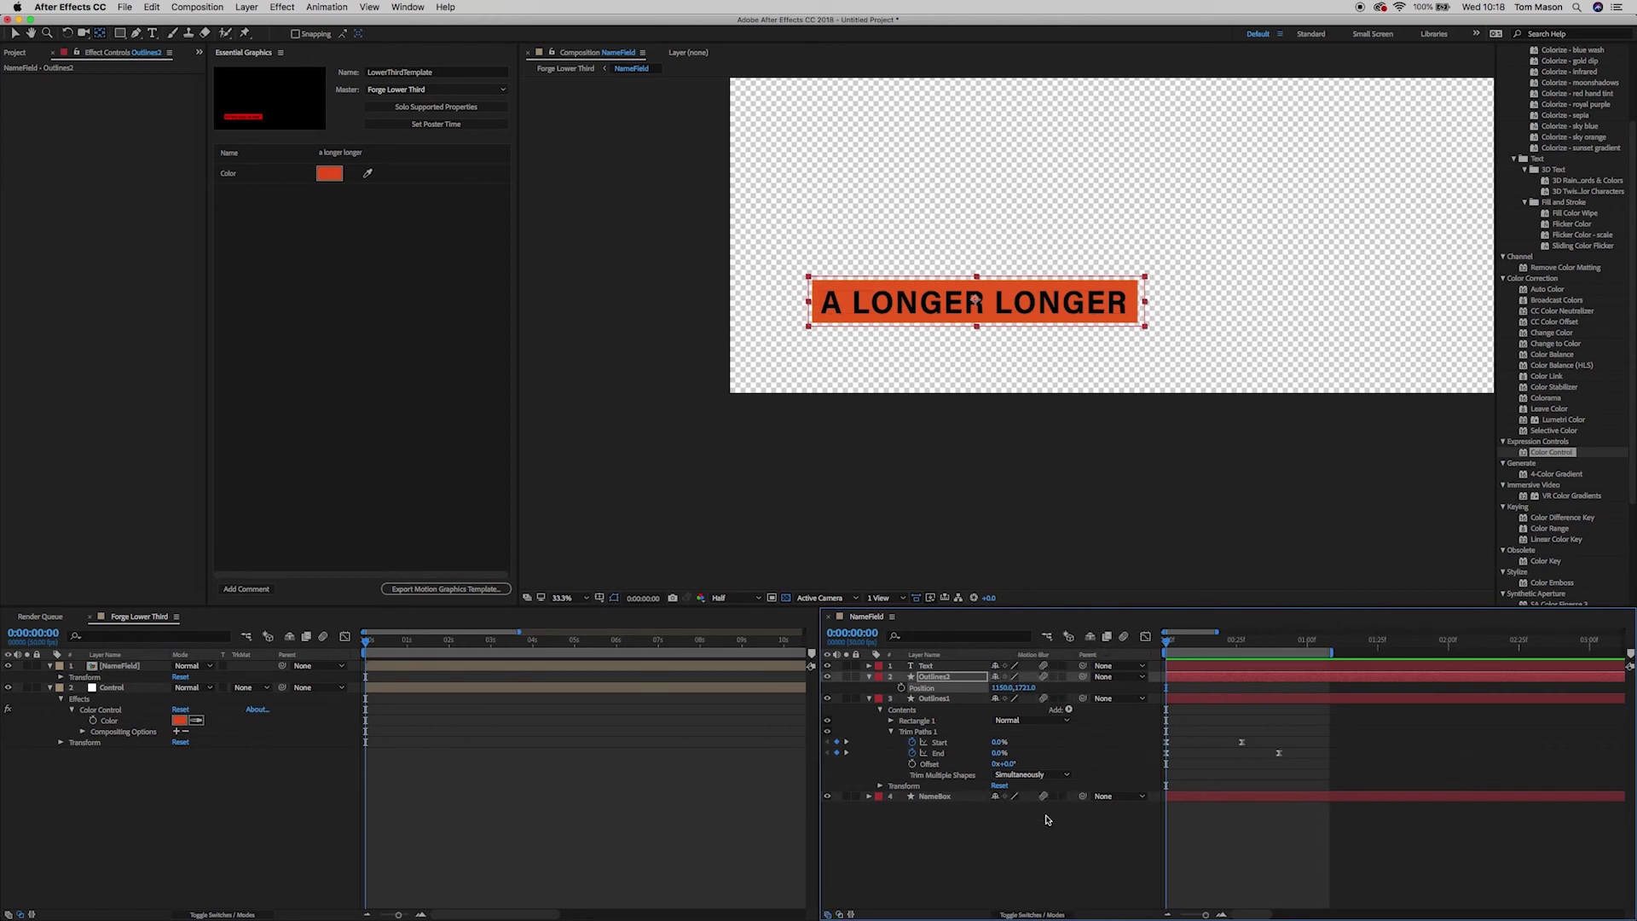
pyautogui.click(1125, 637)
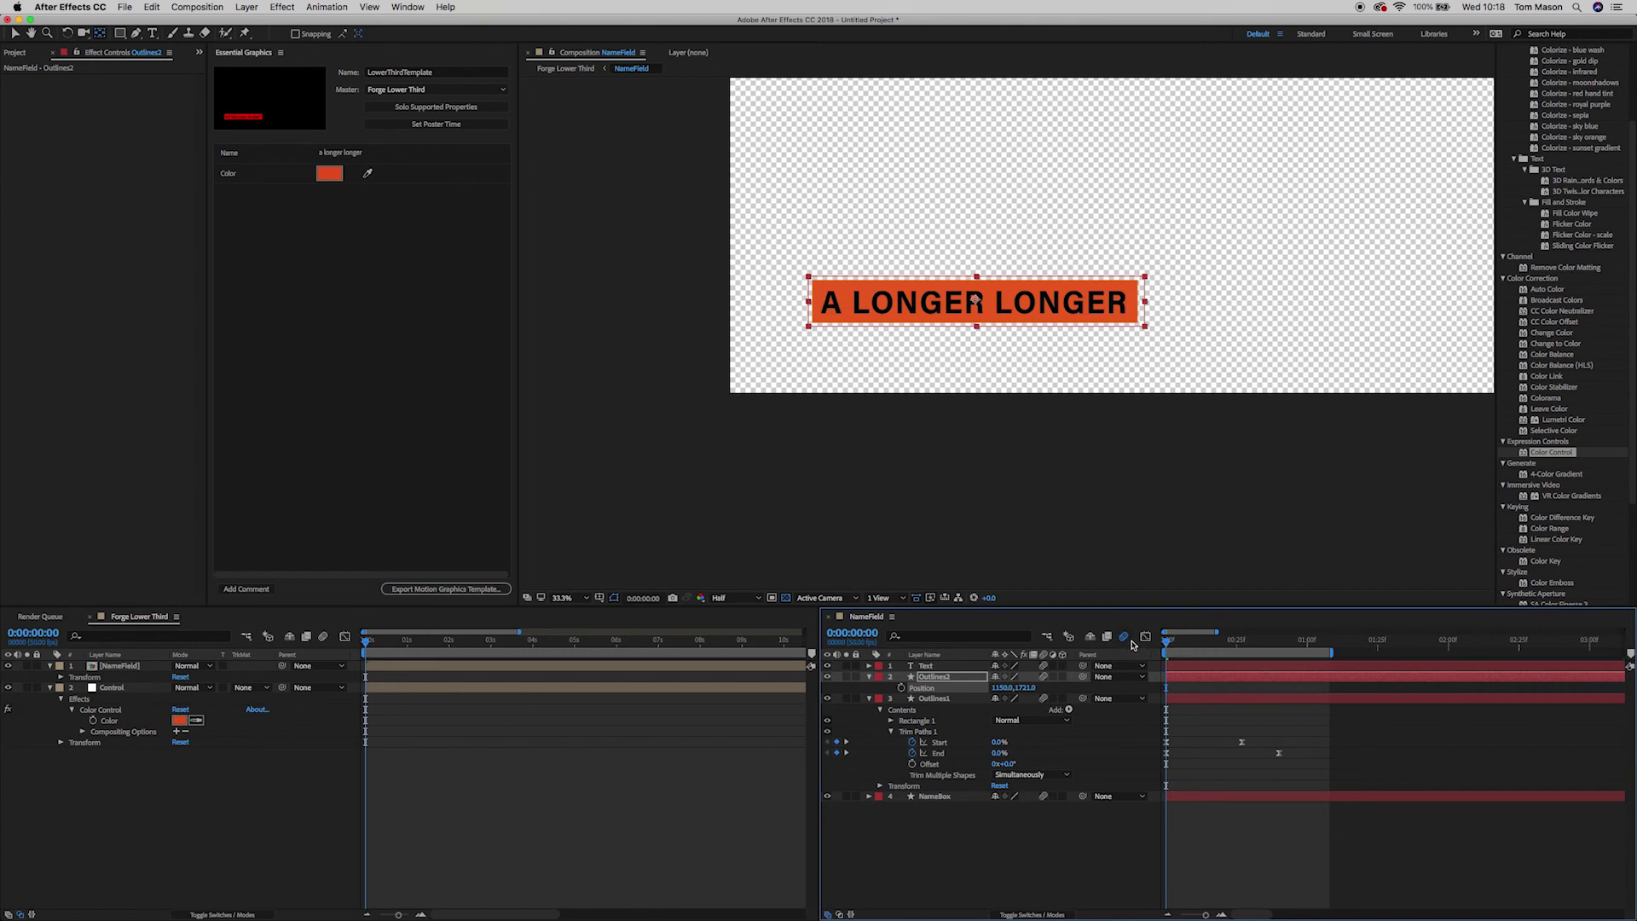
# Step: Preview the motion-blurred animation, rewind to the start and deselect the layers
pyautogui.press('space')
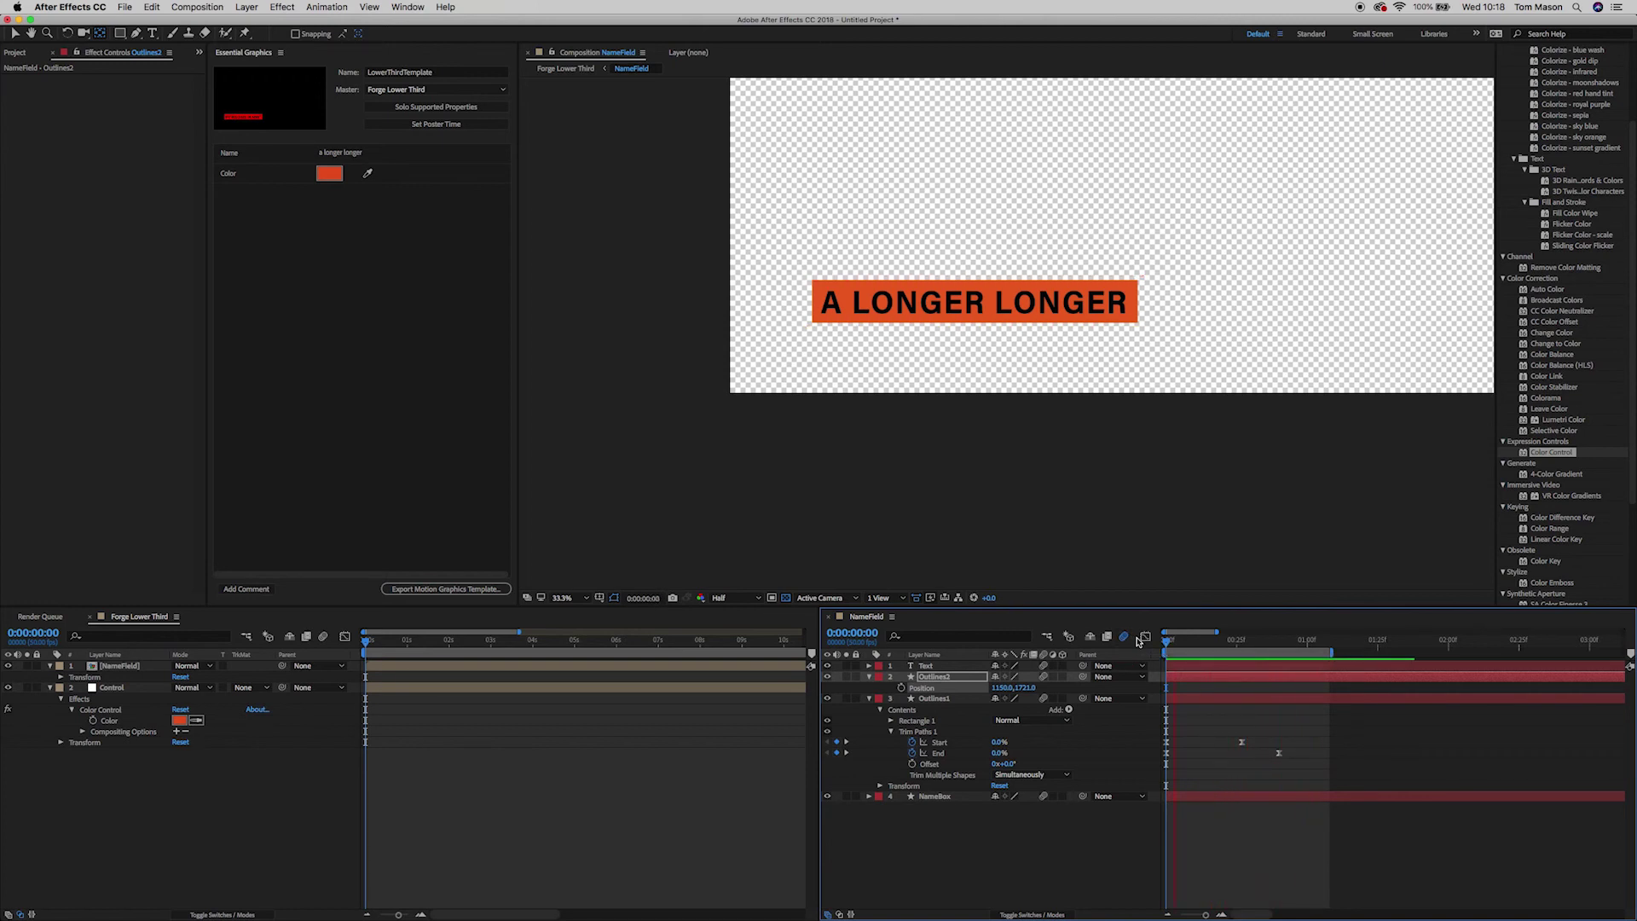
pyautogui.click(976, 301)
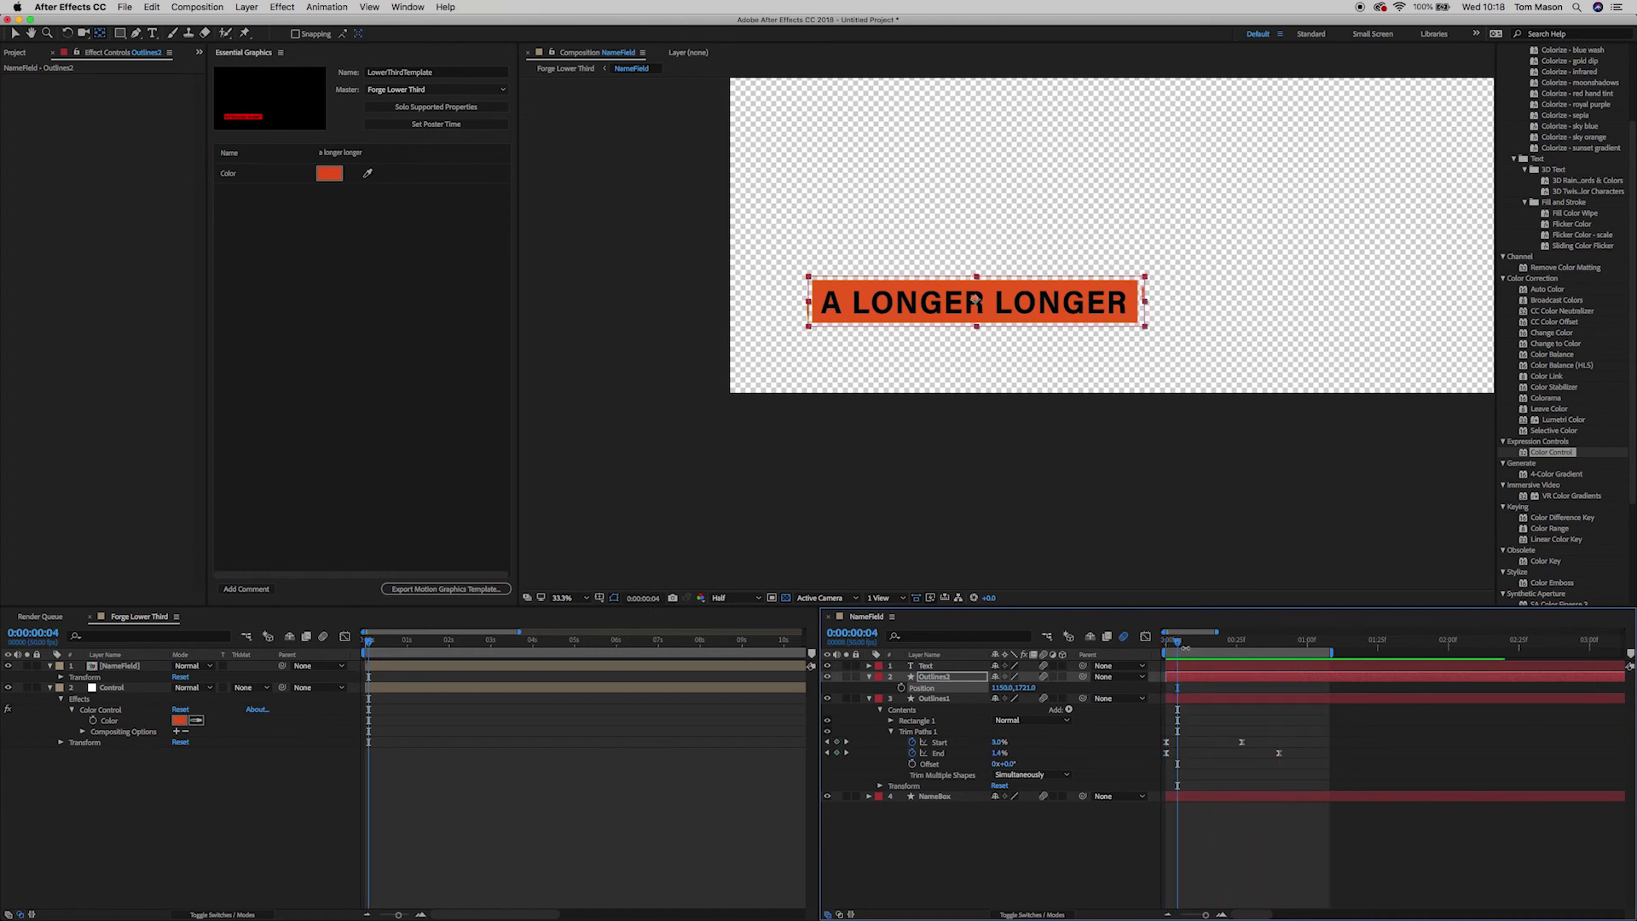
pyautogui.moveTo(1181, 647); pyautogui.dragTo(1166, 644)
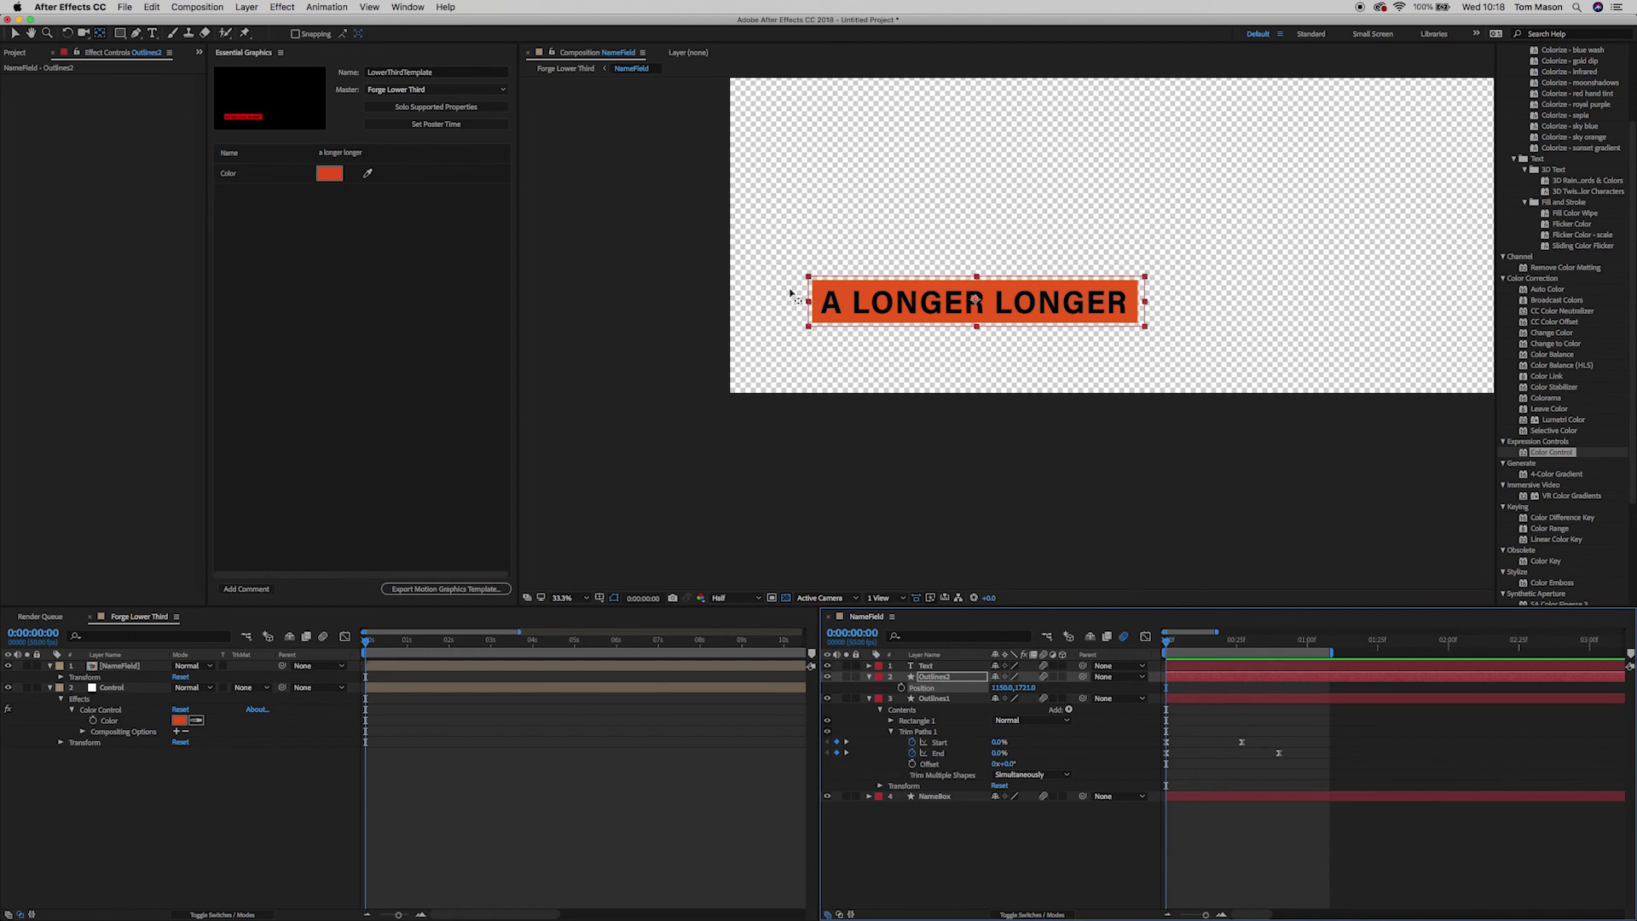
pyautogui.click(800, 243)
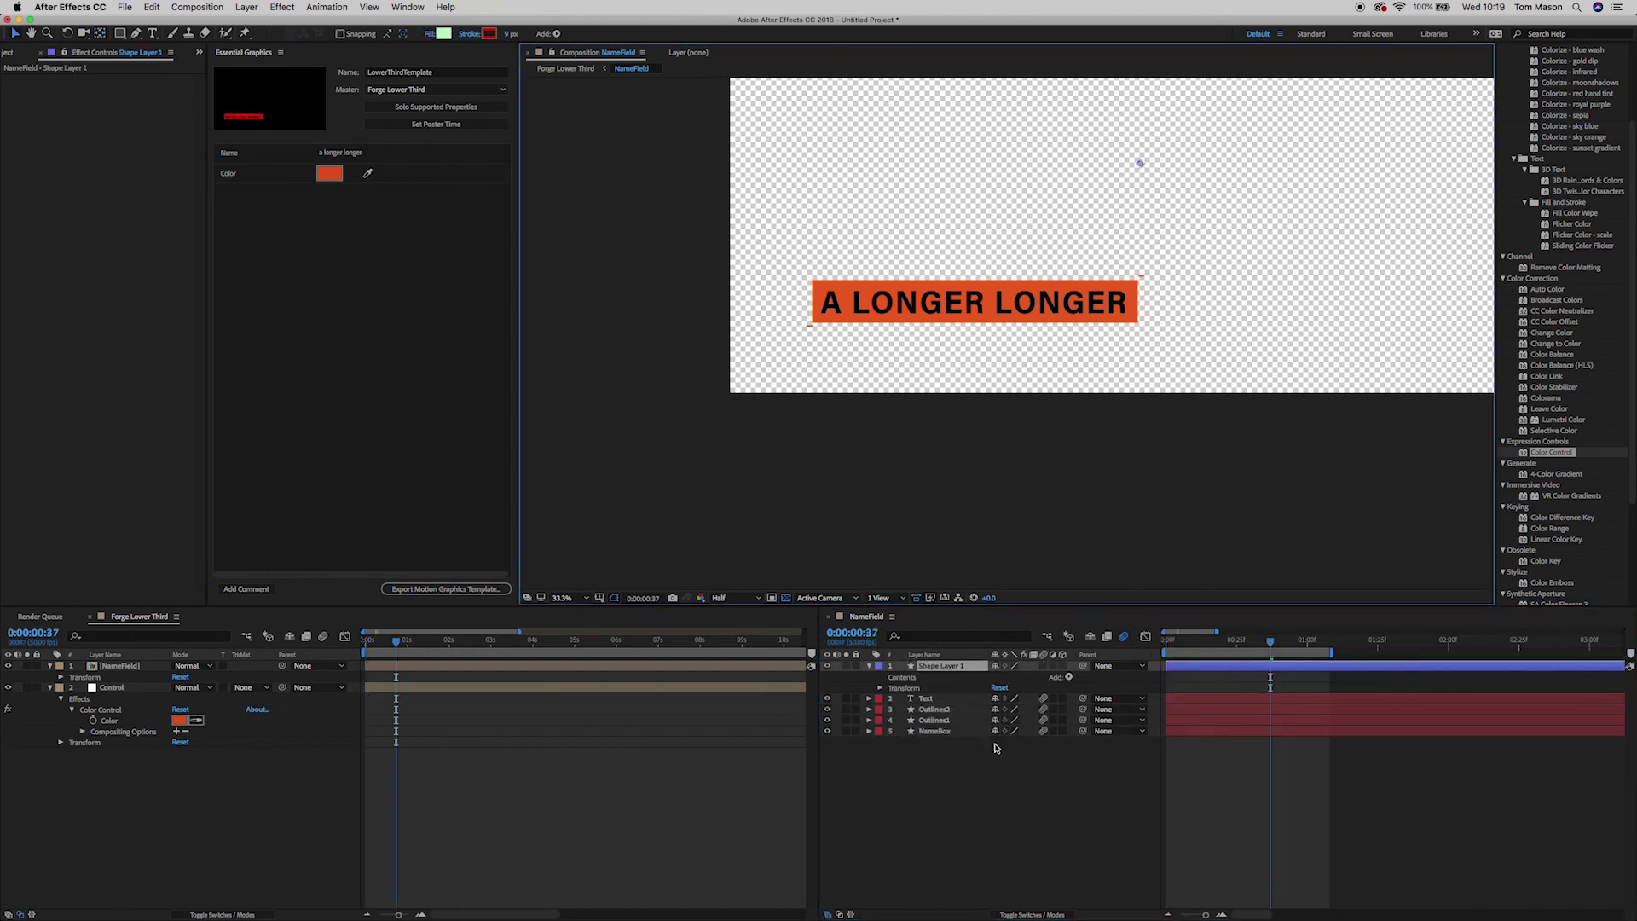
# Step: Remove the stray Shape Layer 1 and replay NameField from frame 0
pyautogui.press('Delete')
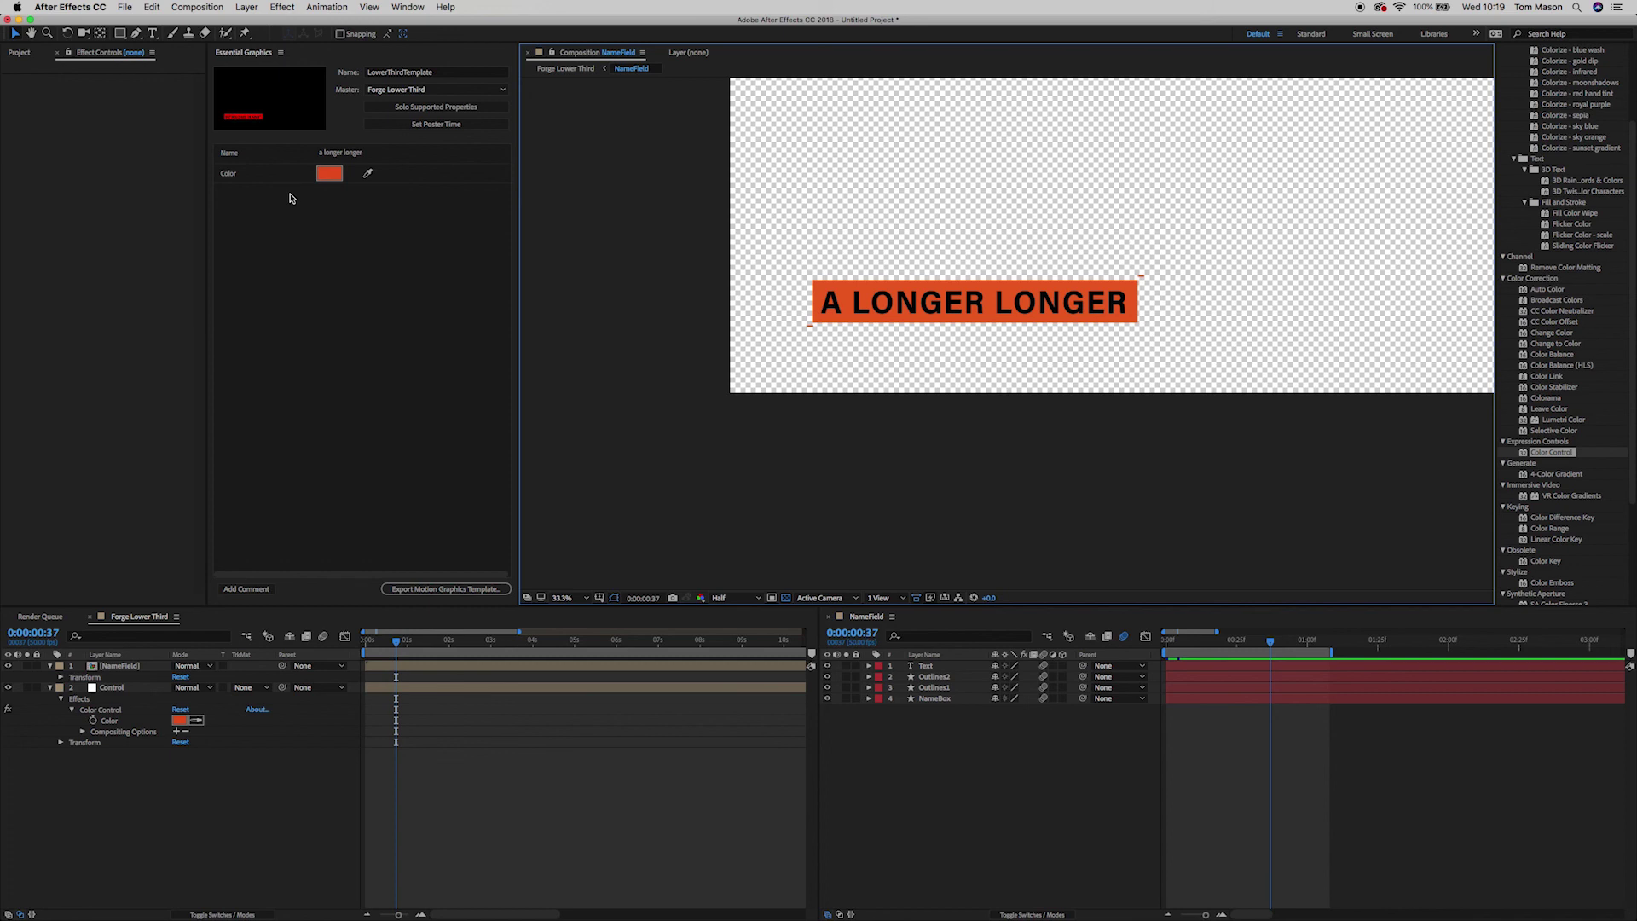
pyautogui.click(1171, 648)
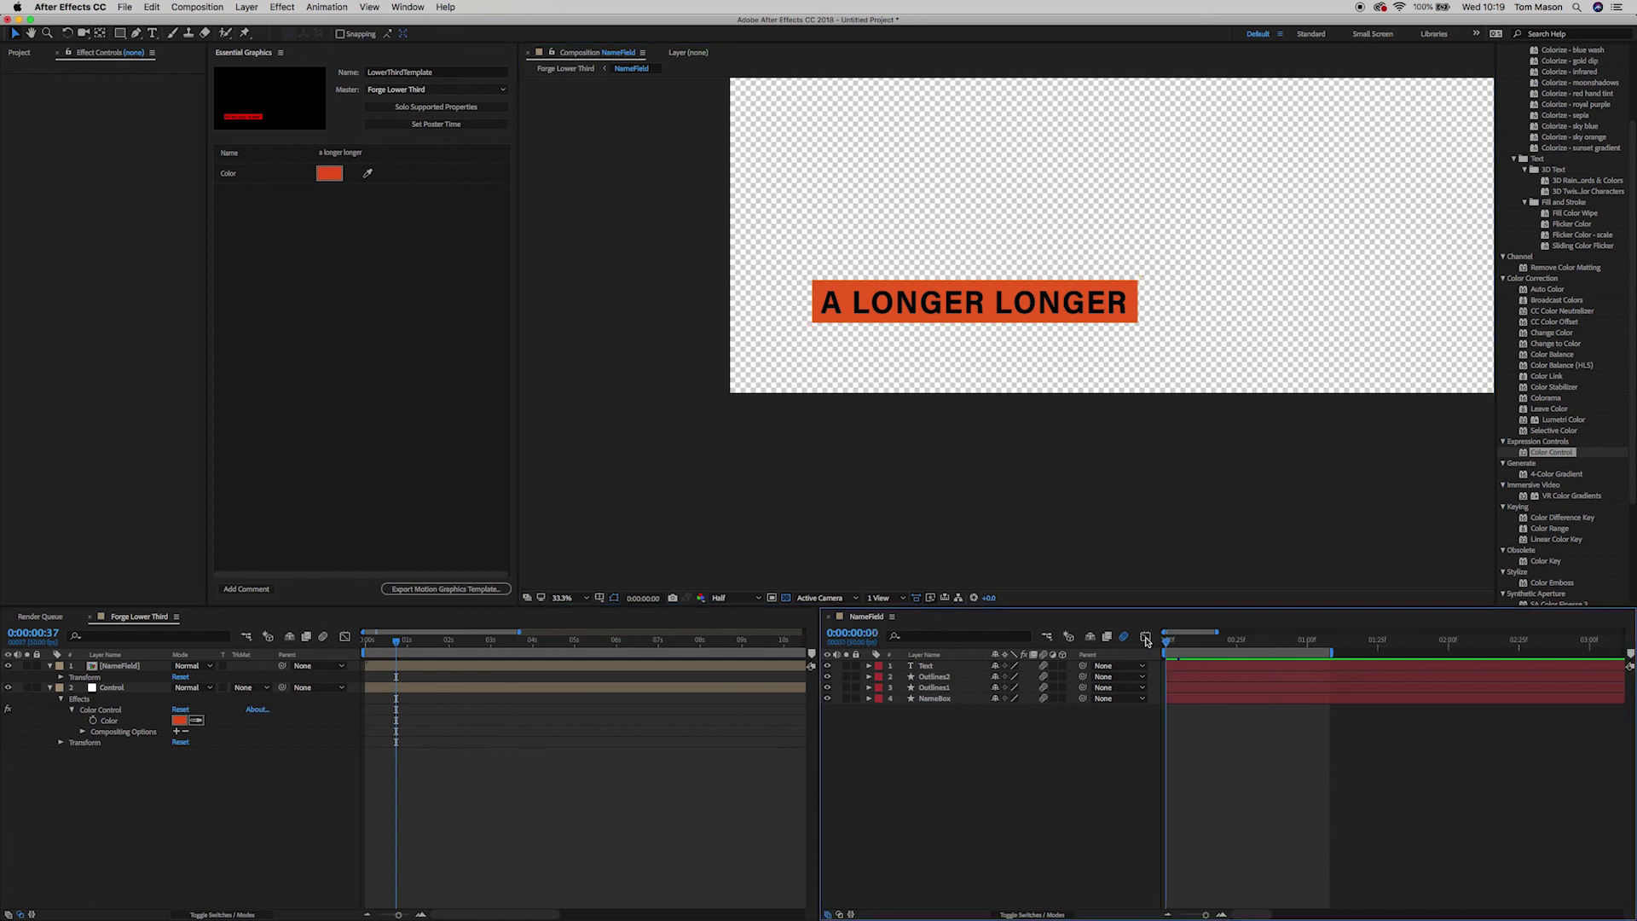
pyautogui.press('space')
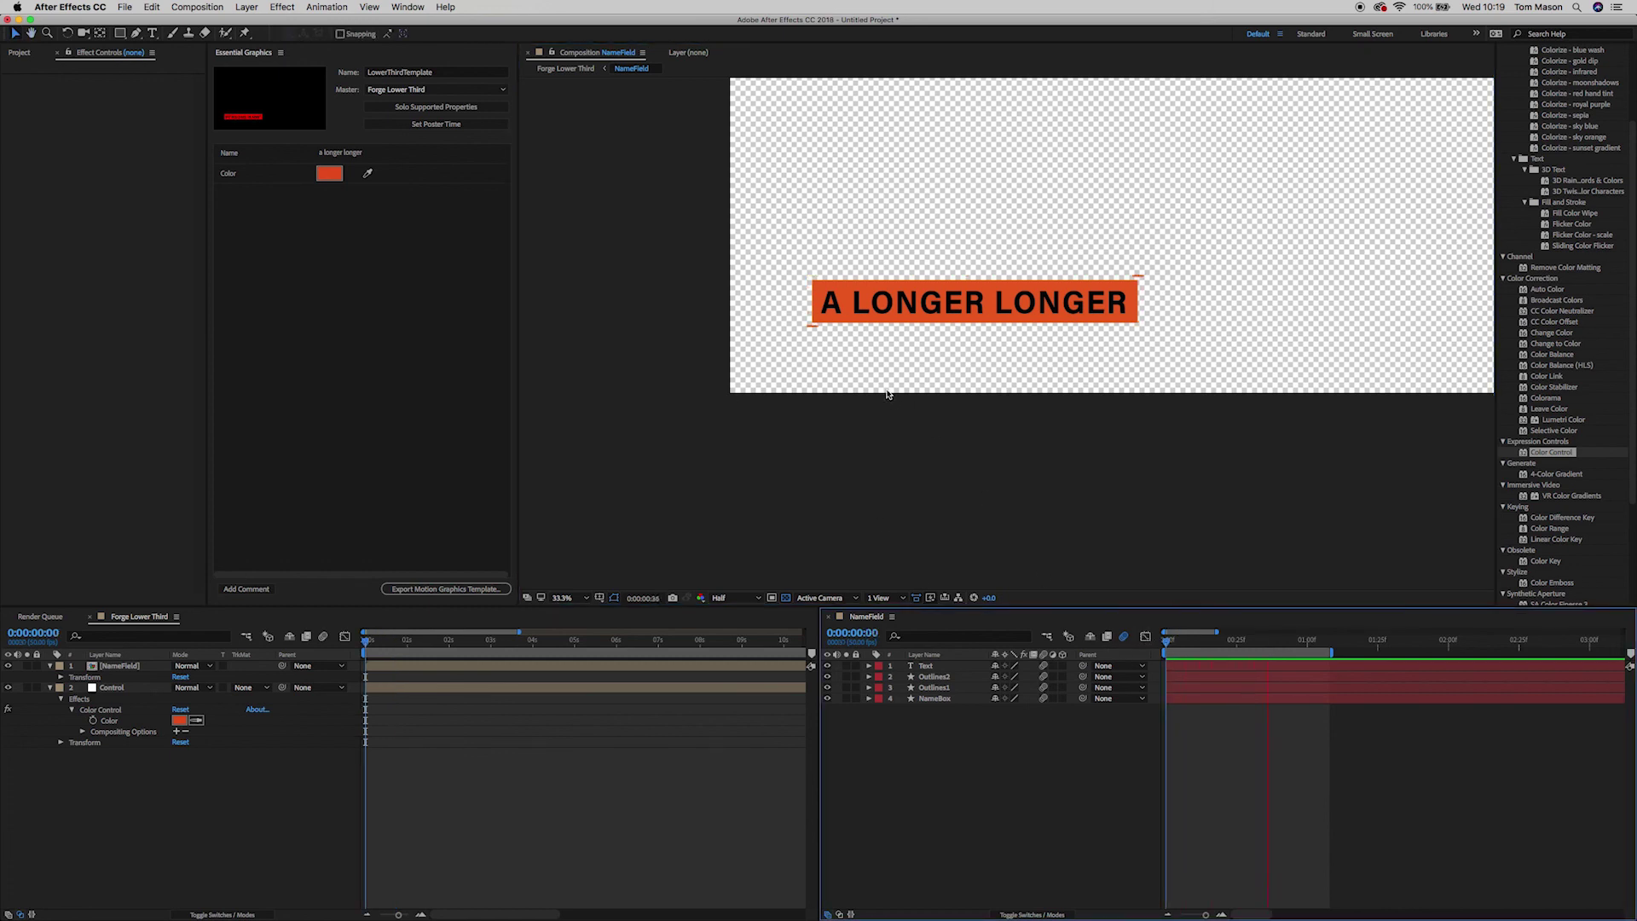
pyautogui.press('space')
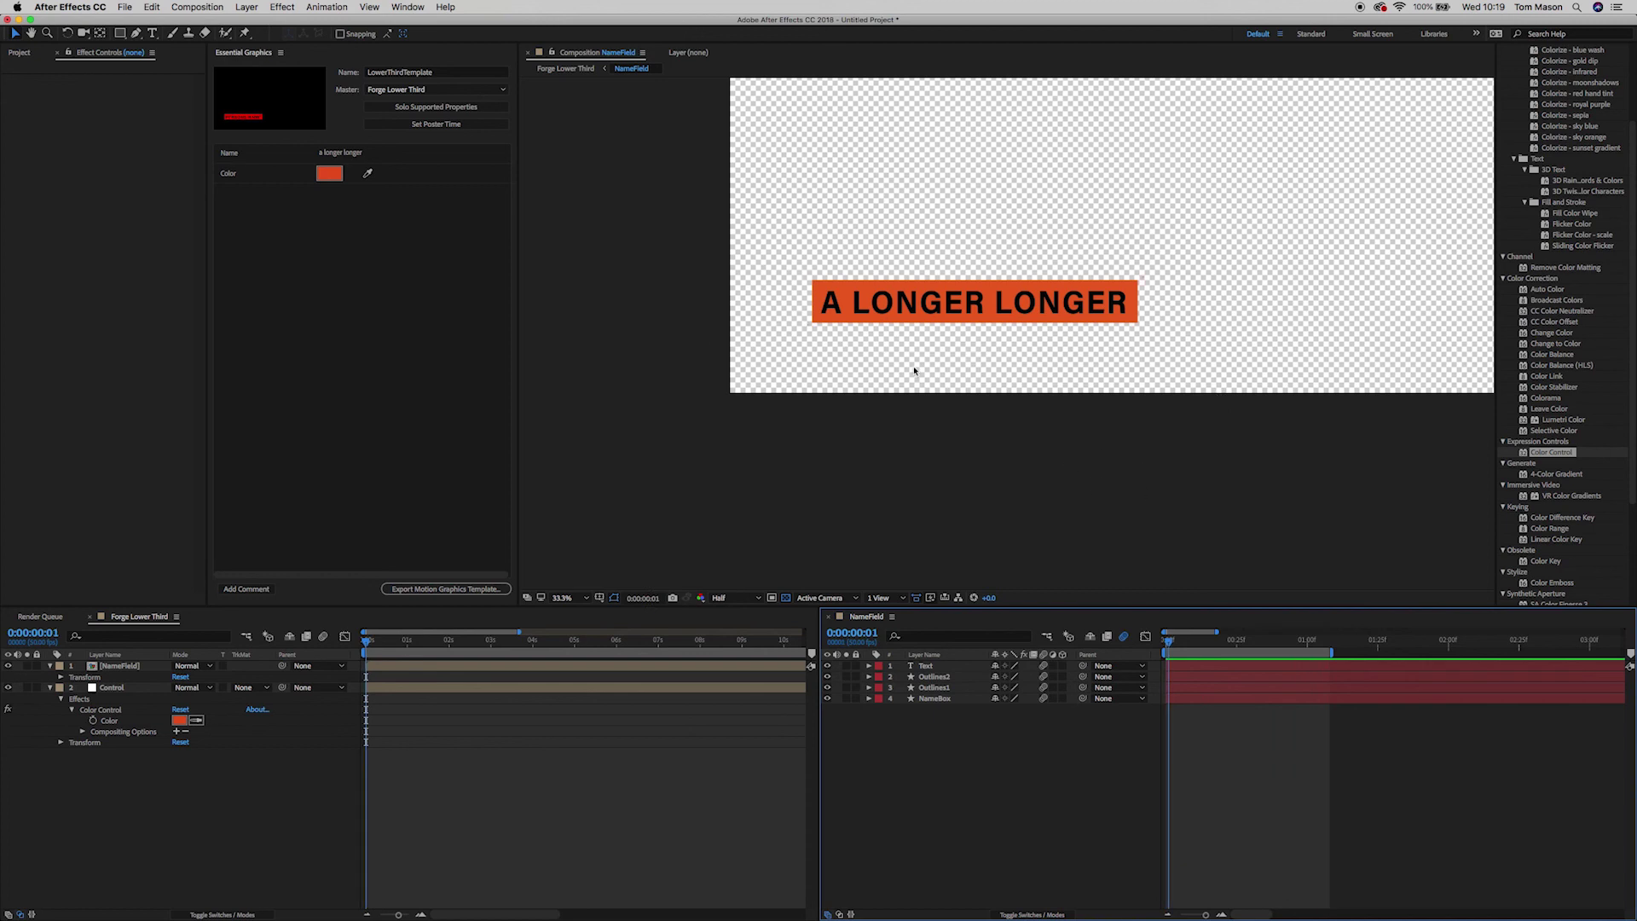